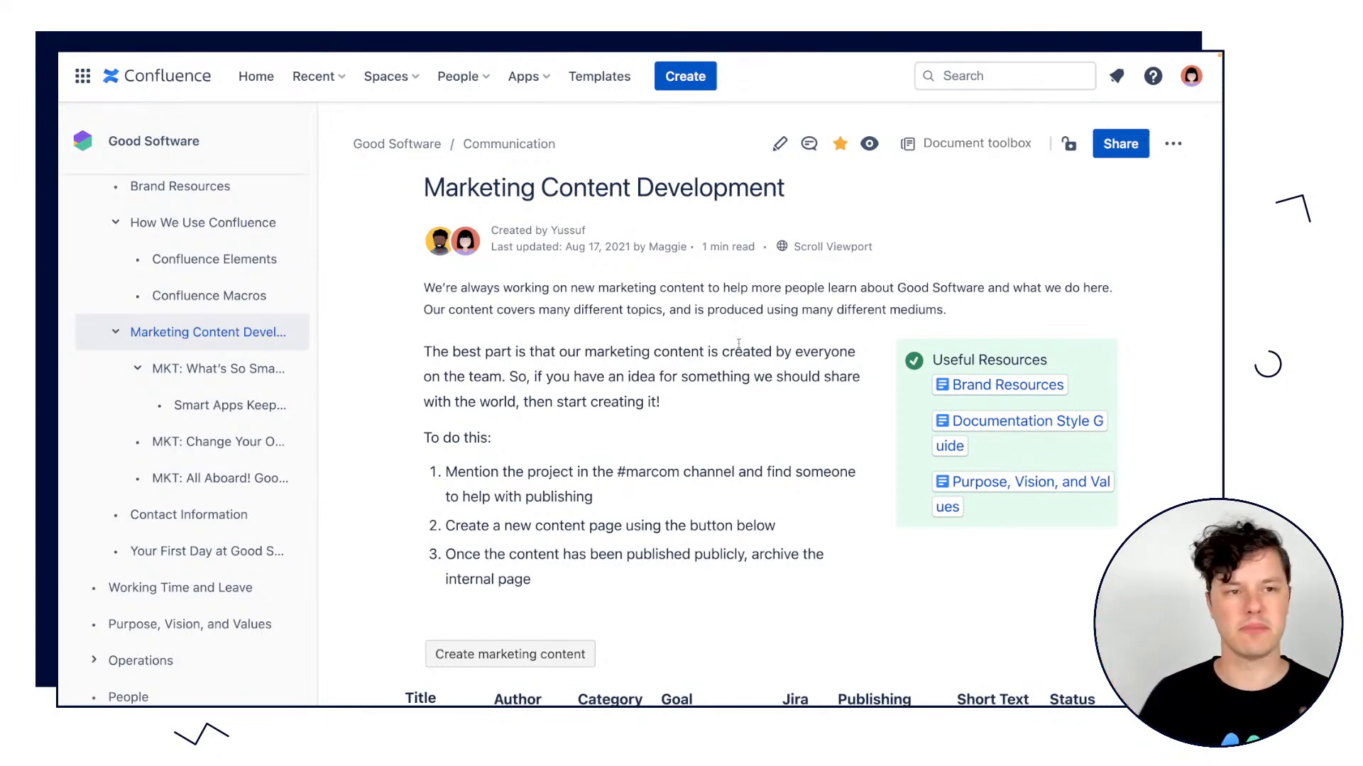
Collapse the page tree sidebar and highlight the three numbered instructions for creating marketing content.
left_click(321, 142)
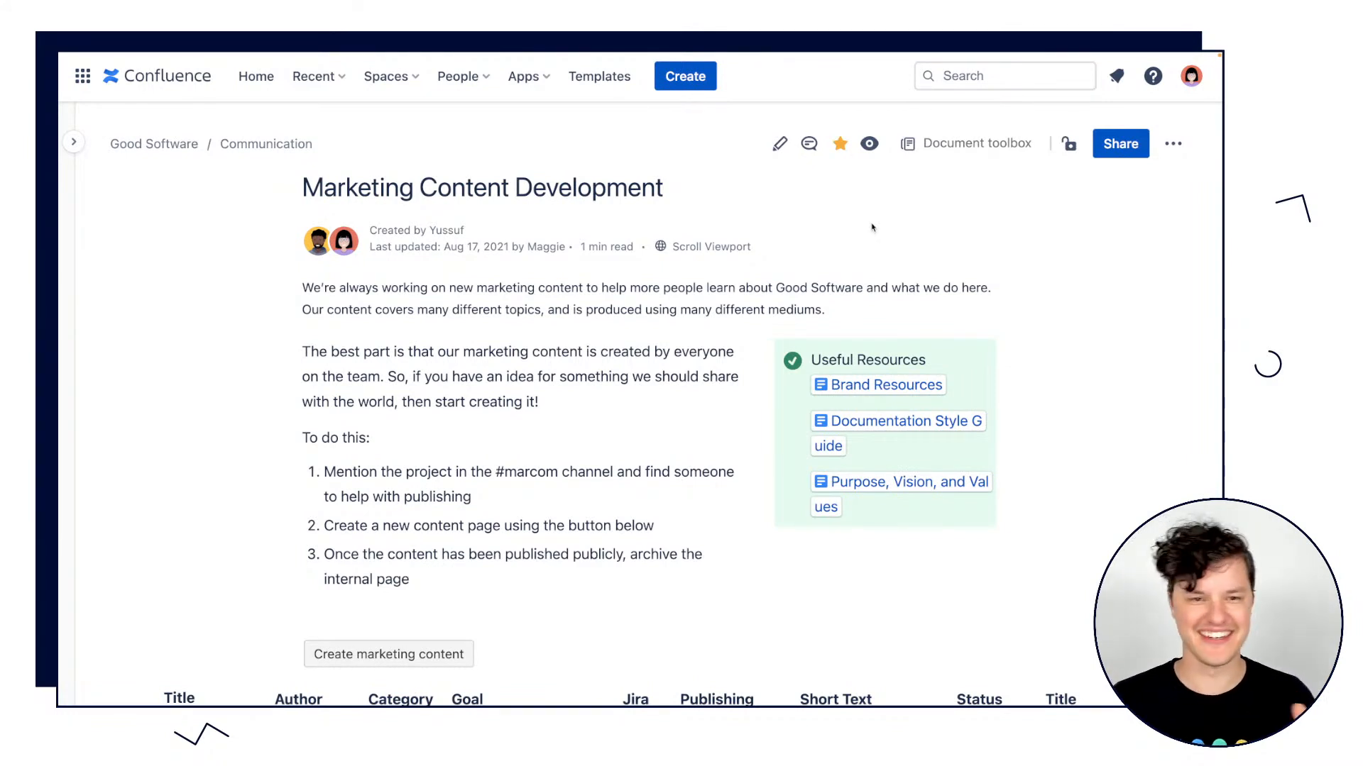
triple_click(1058, 343)
left_click(1096, 350)
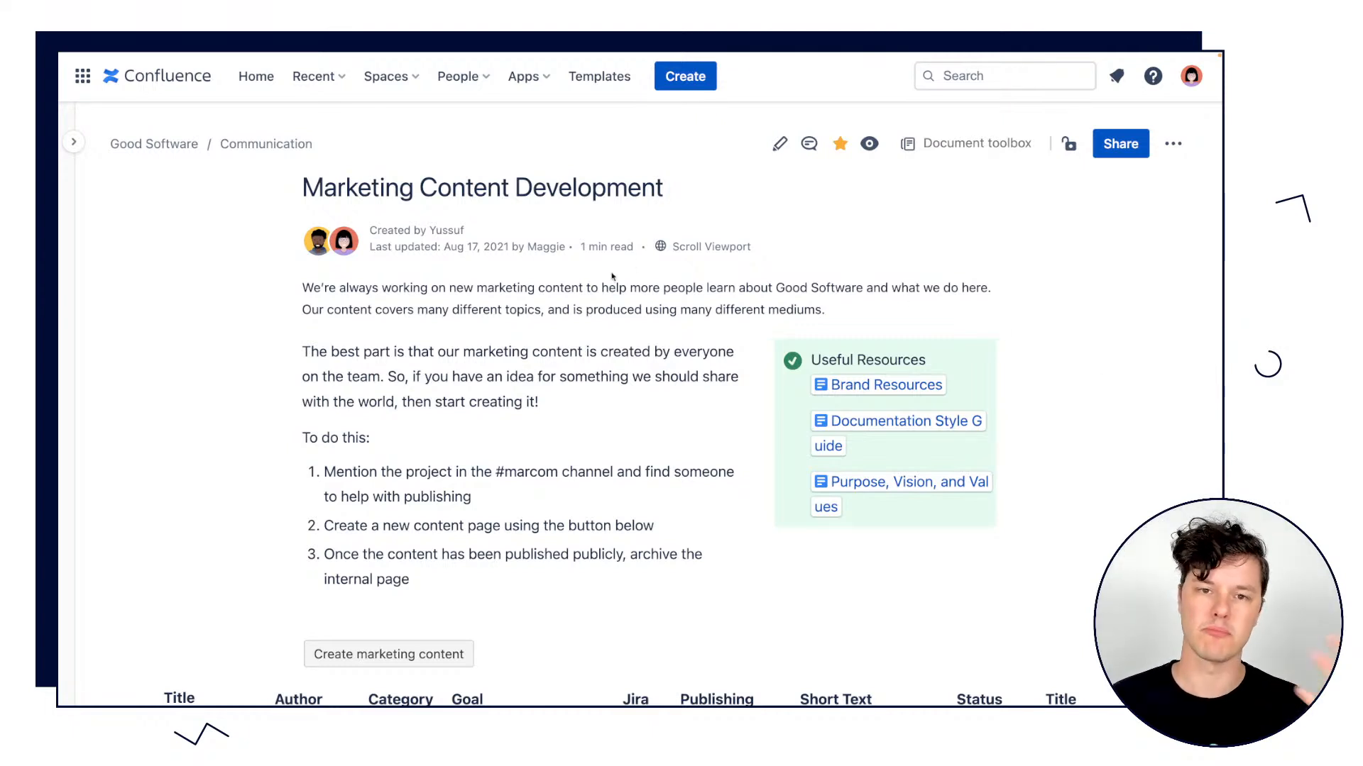
left_click_drag(323, 470, 438, 583)
left_click(1048, 422)
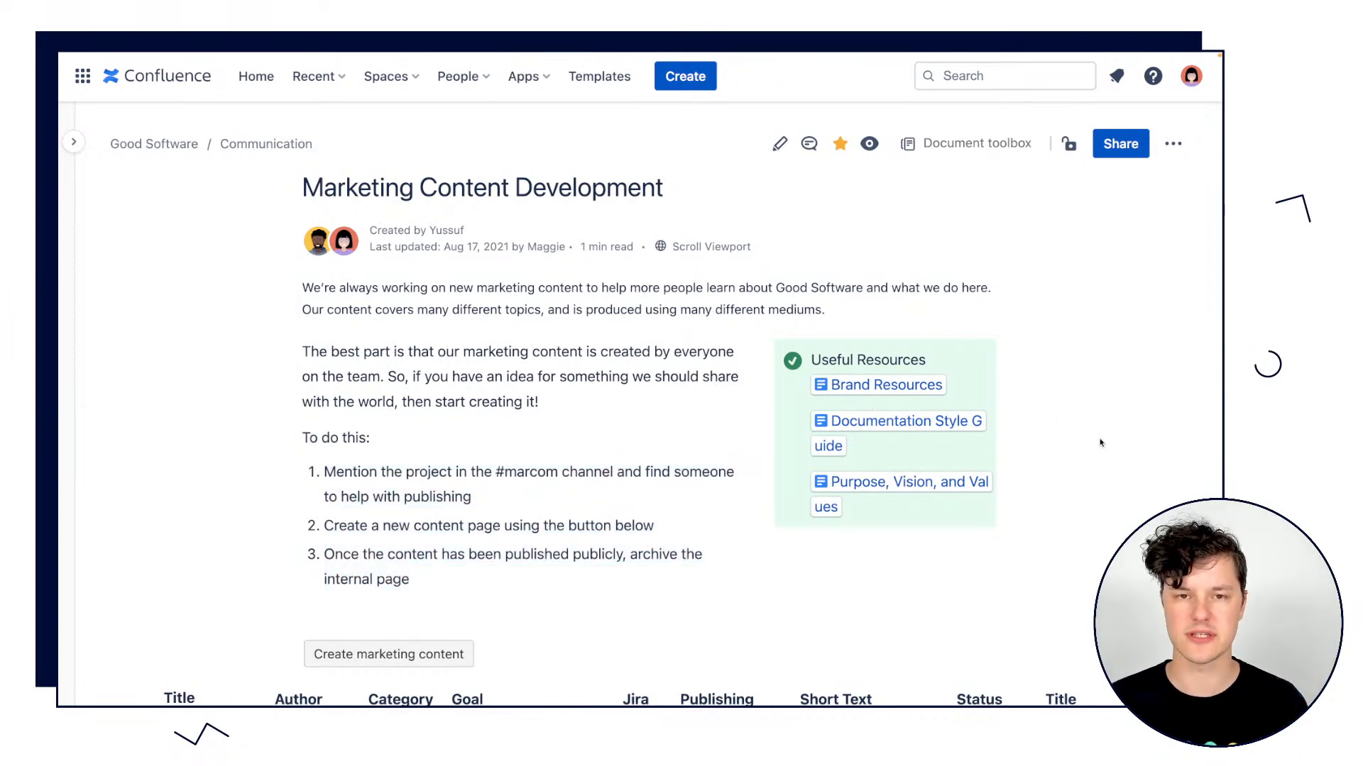
Examine the marketing content table on the Marketing Content Development page, including its authors, goals, publishing dates and statuses.
scroll(1101, 441, "down", 3)
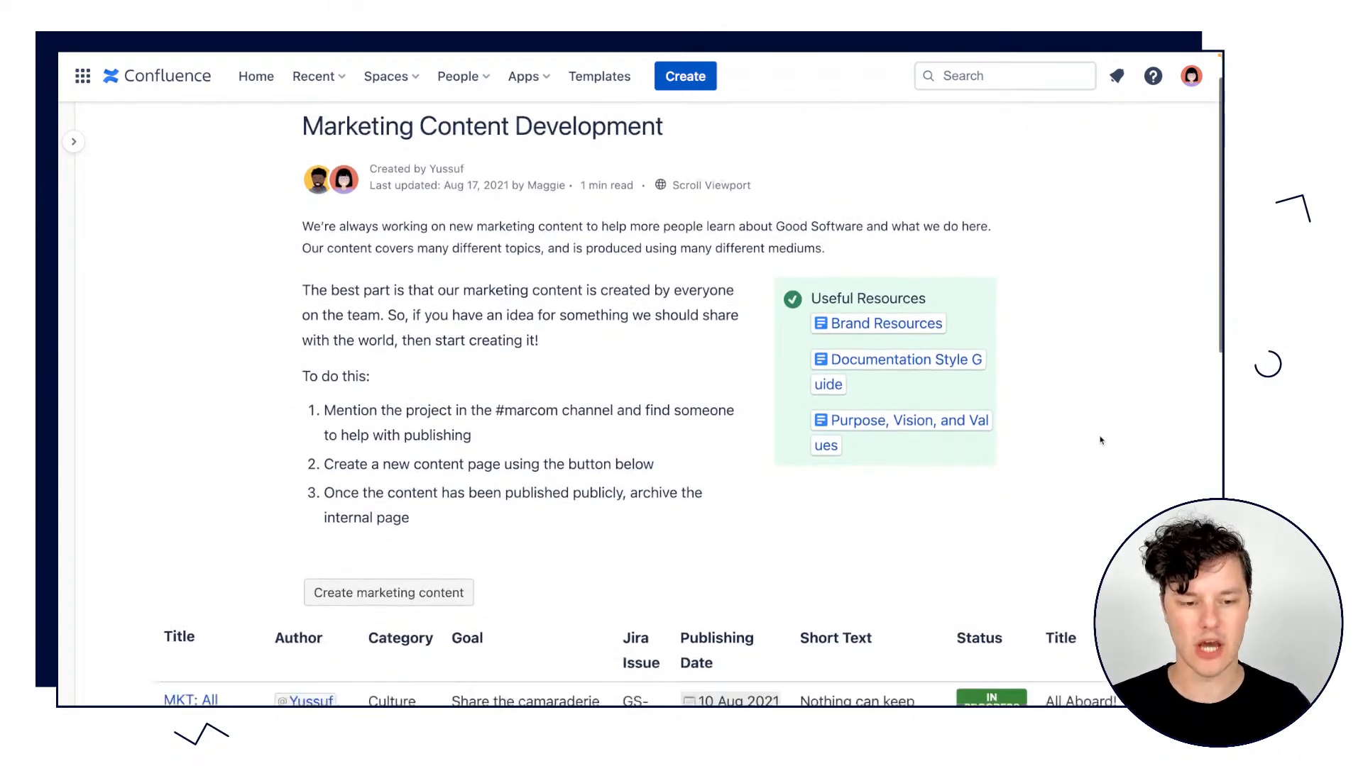
scroll(1101, 441, "down", 5)
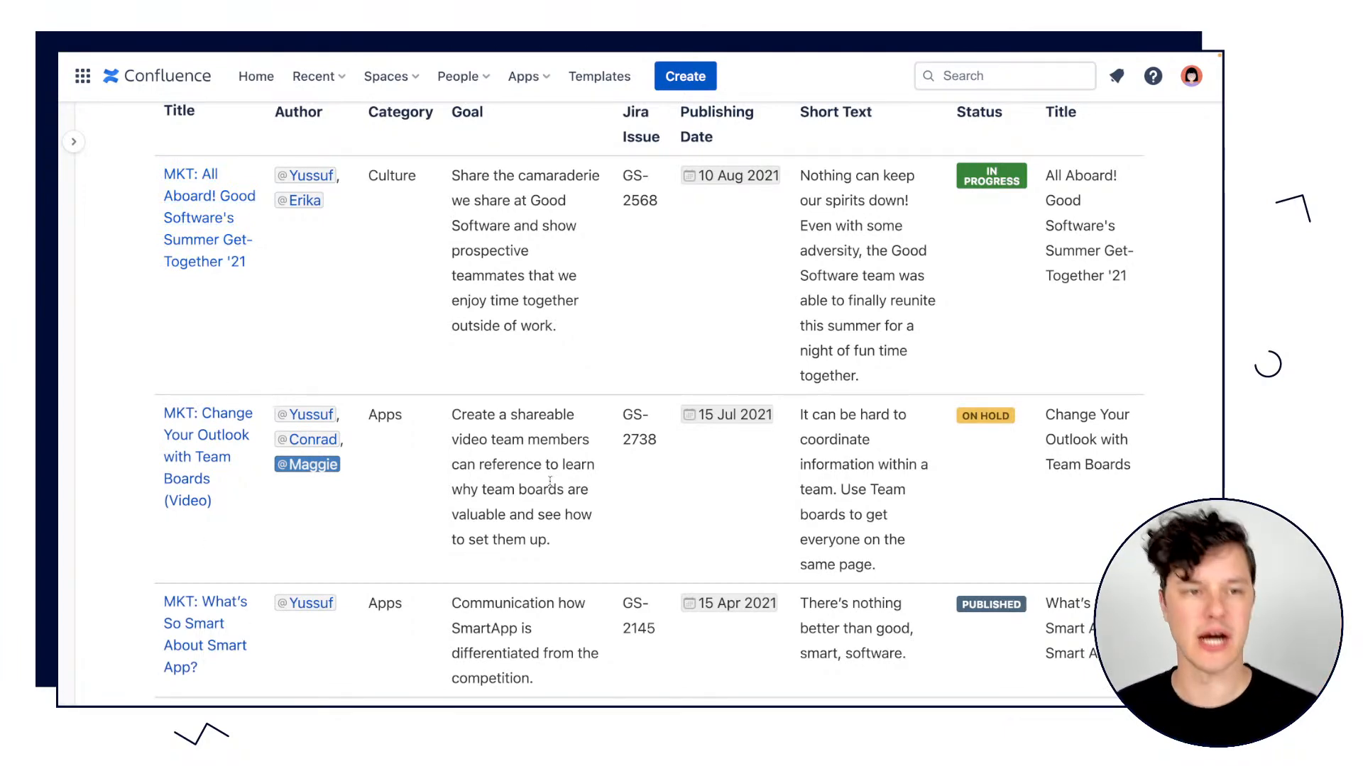
mouse_move(305, 177)
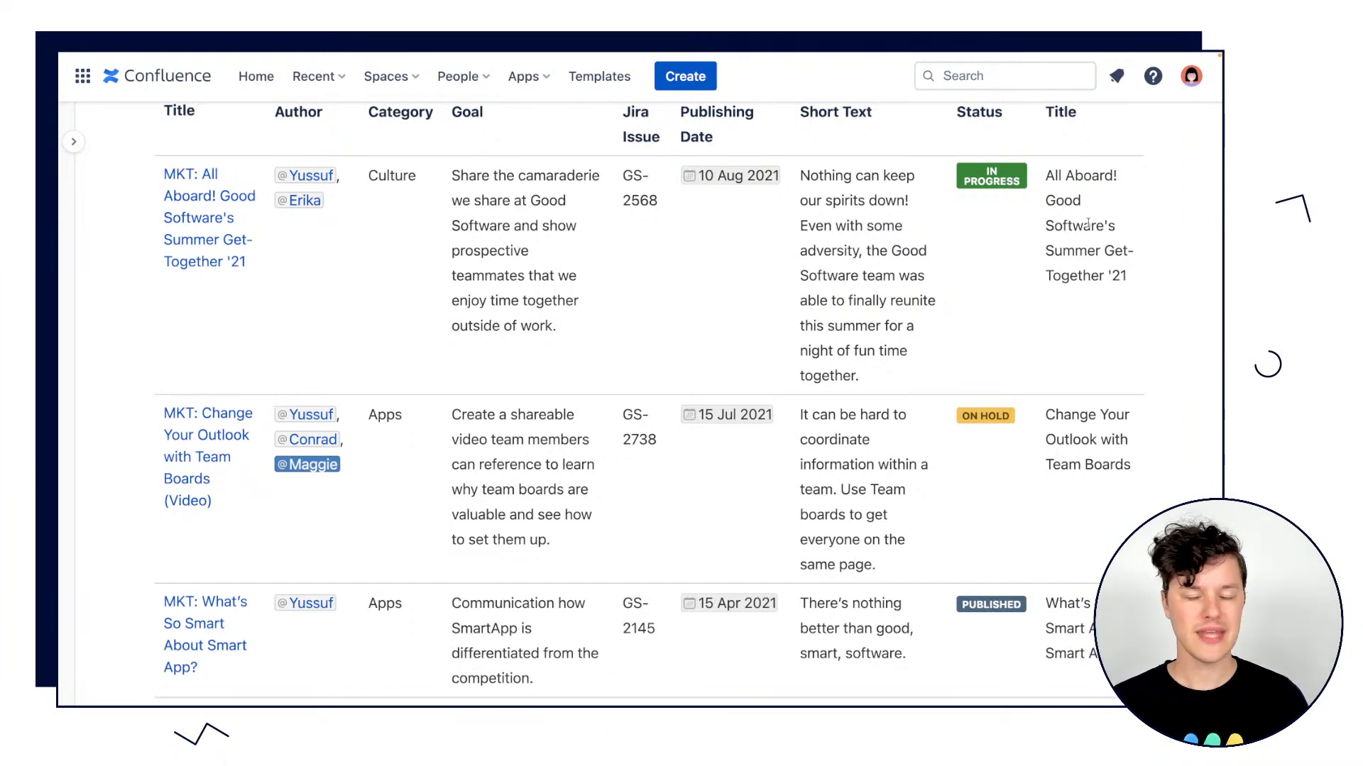
scroll(1088, 223, "up", 1)
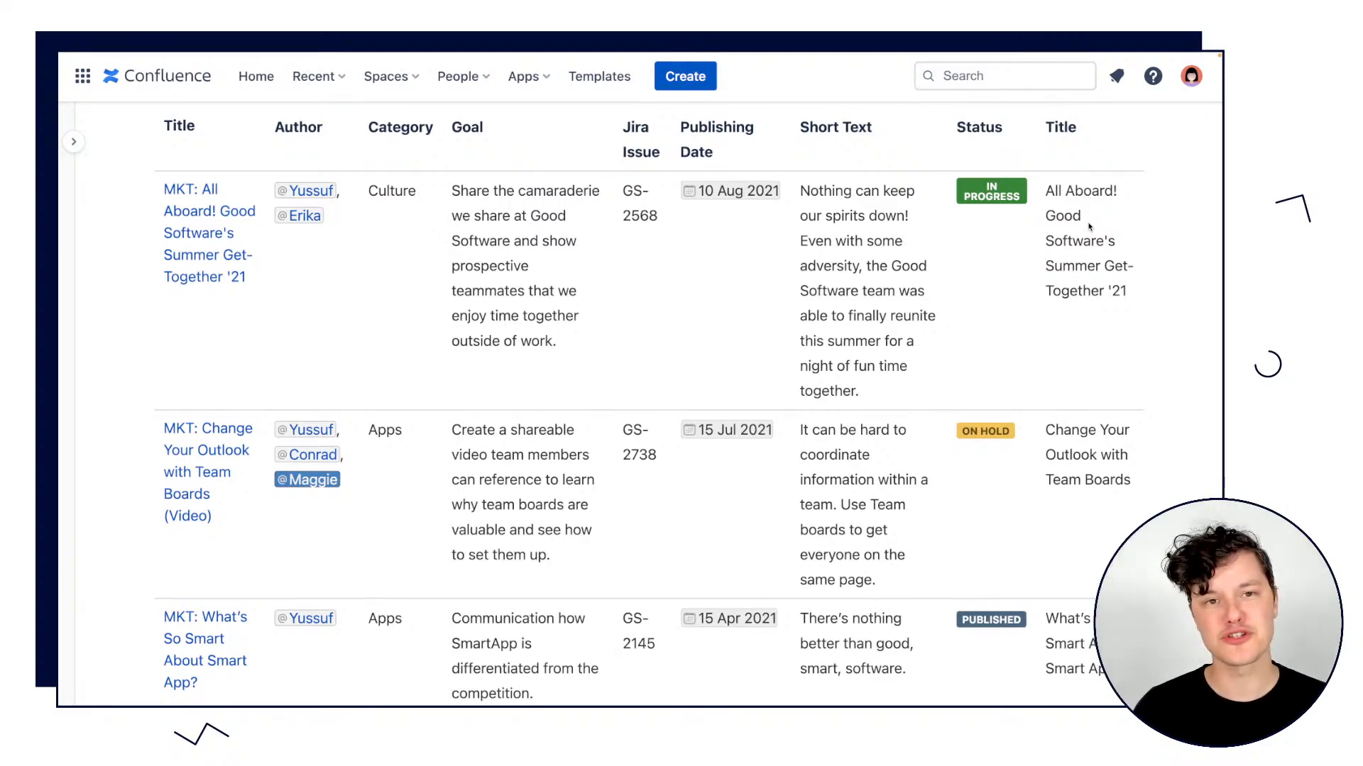
scroll(664, 329, "up", 6)
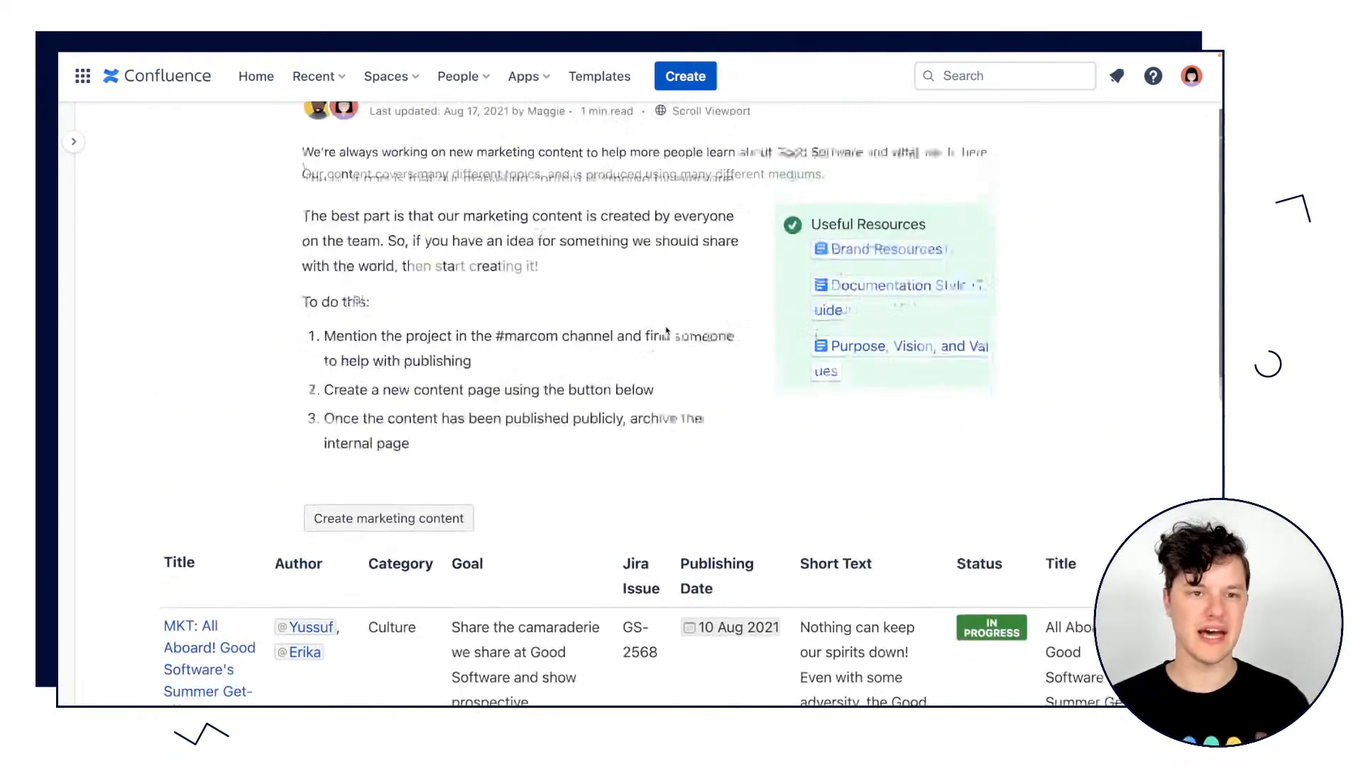
scroll(700, 305, "down", 1)
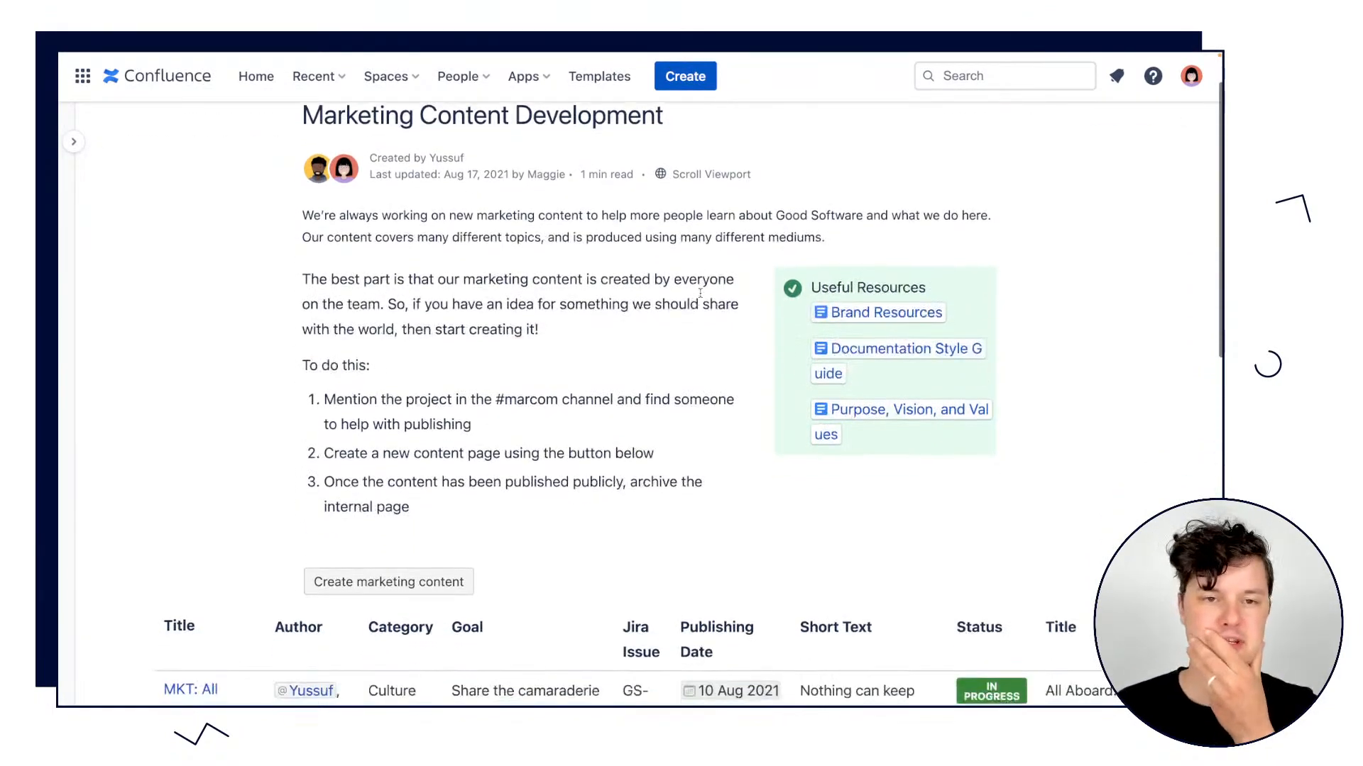
scroll(699, 292, "down", 1)
scroll(873, 199, "up", 3)
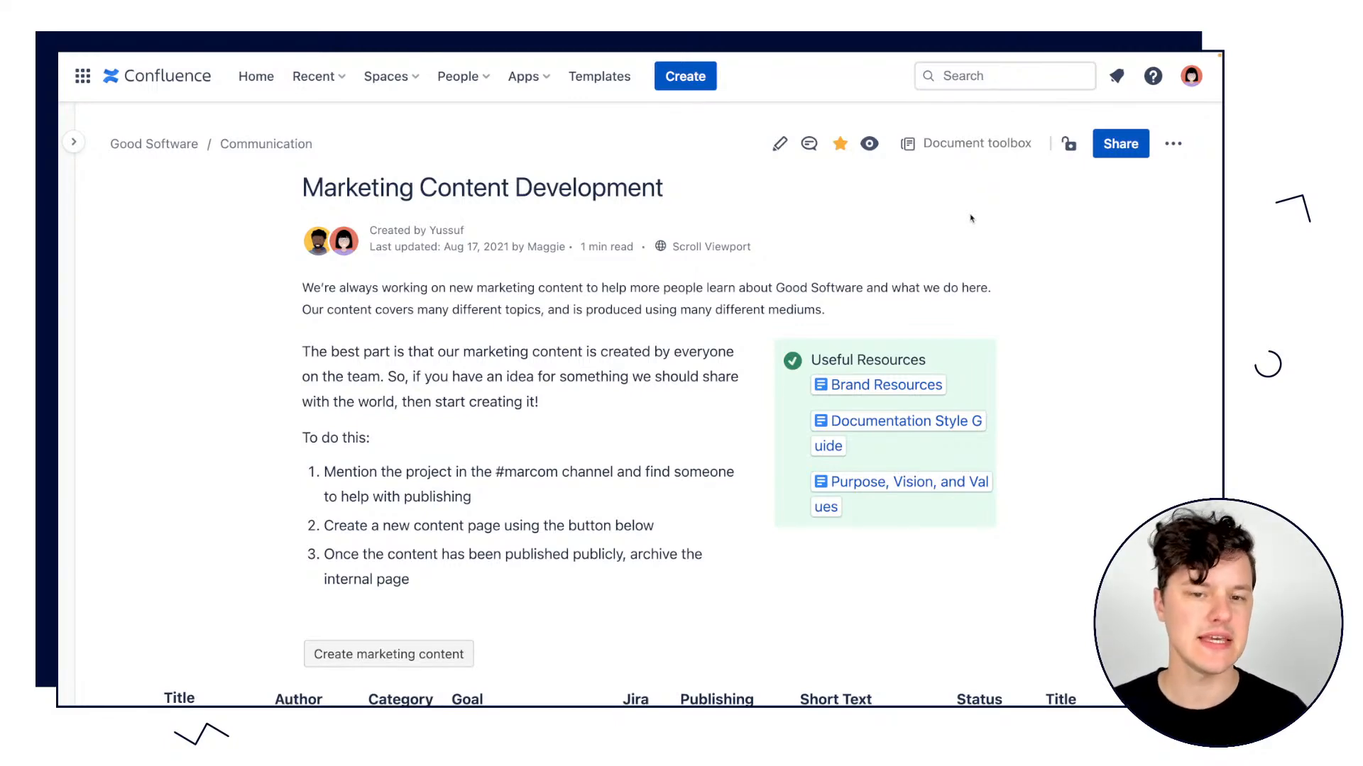
scroll(971, 218, "down", 8)
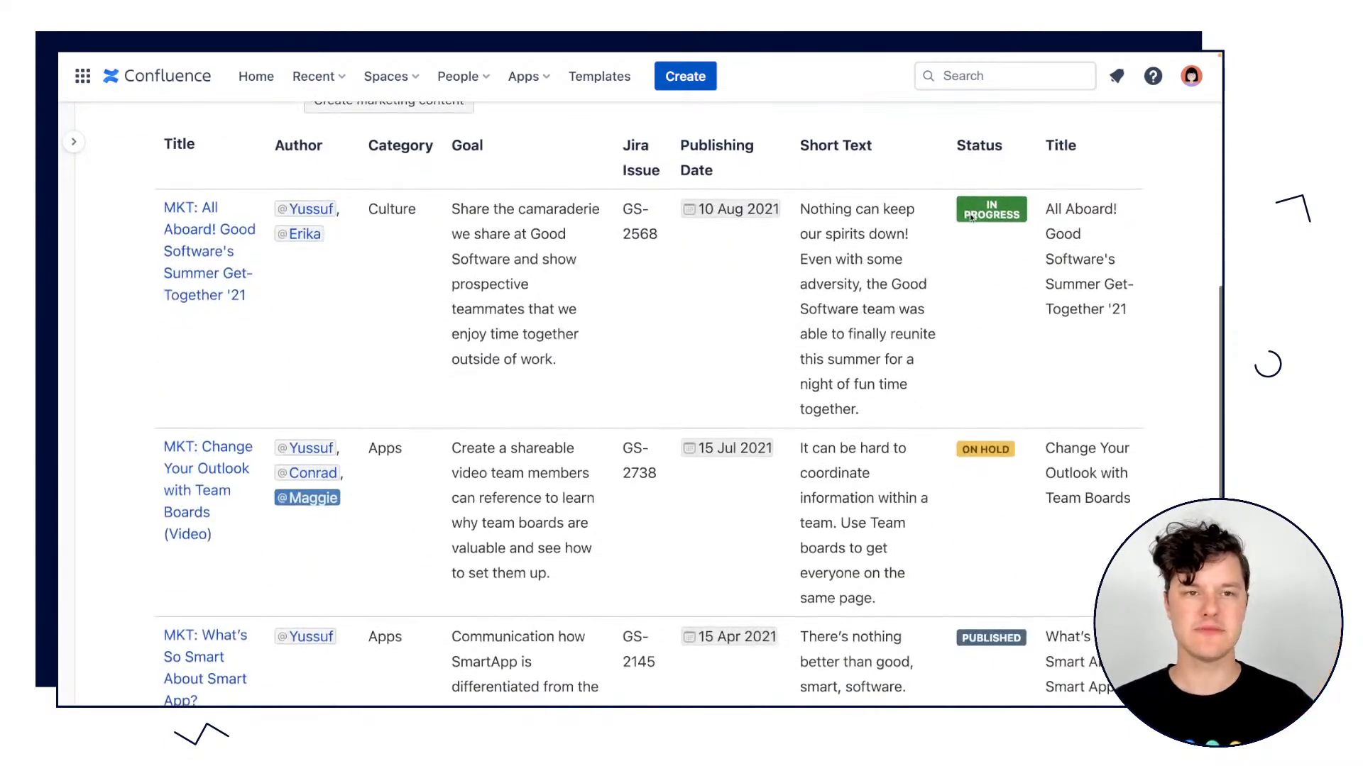
right_click(971, 213)
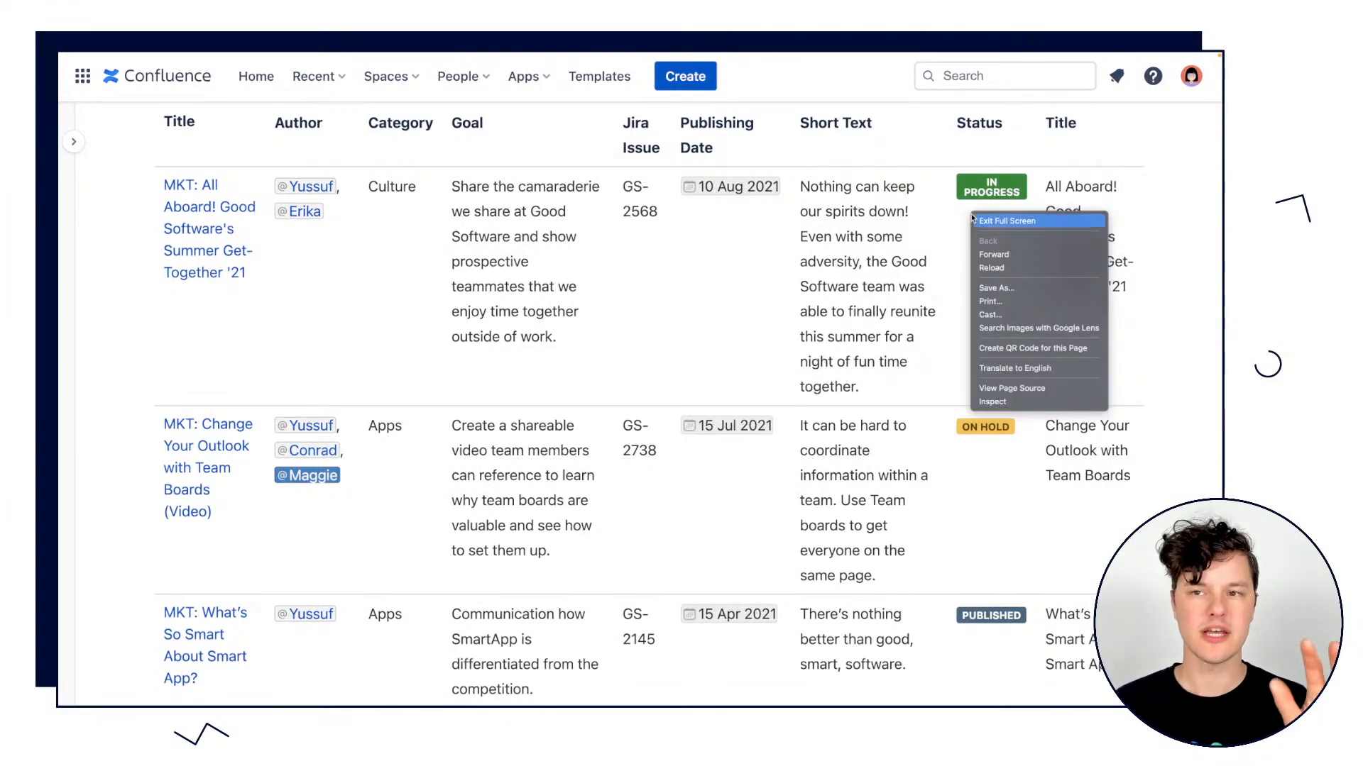
left_click(1111, 138)
scroll(1132, 139, "up", 8)
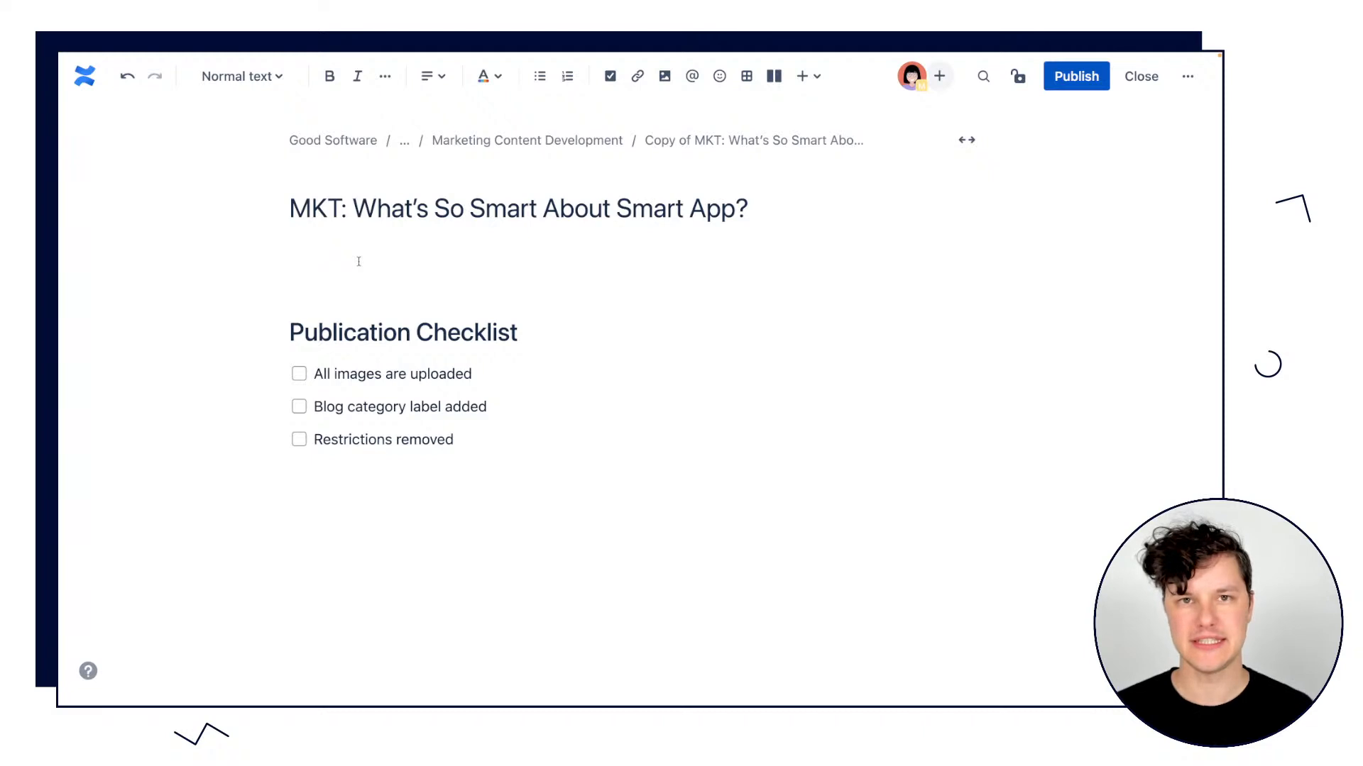
Insert a Page Properties macro in the empty line between the page title and the Publication Checklist.
type("/")
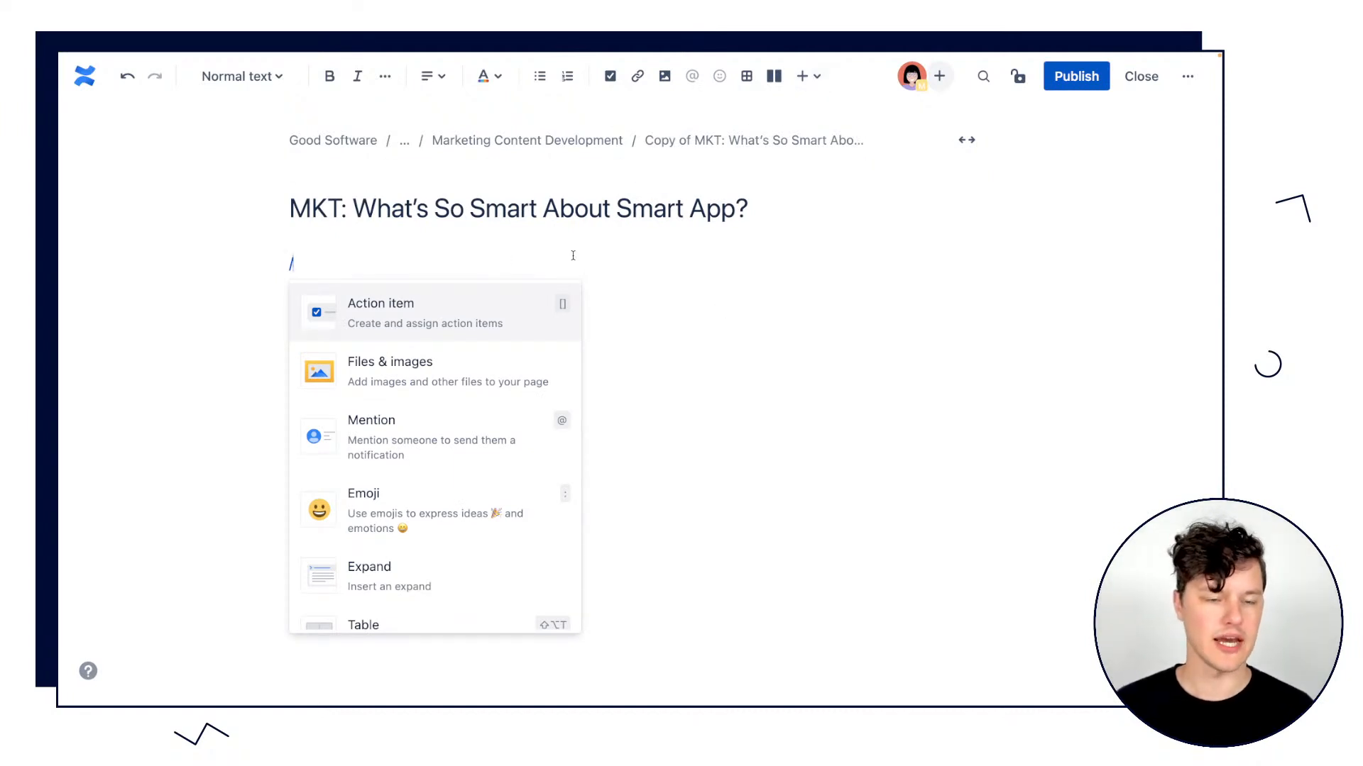
type("pae")
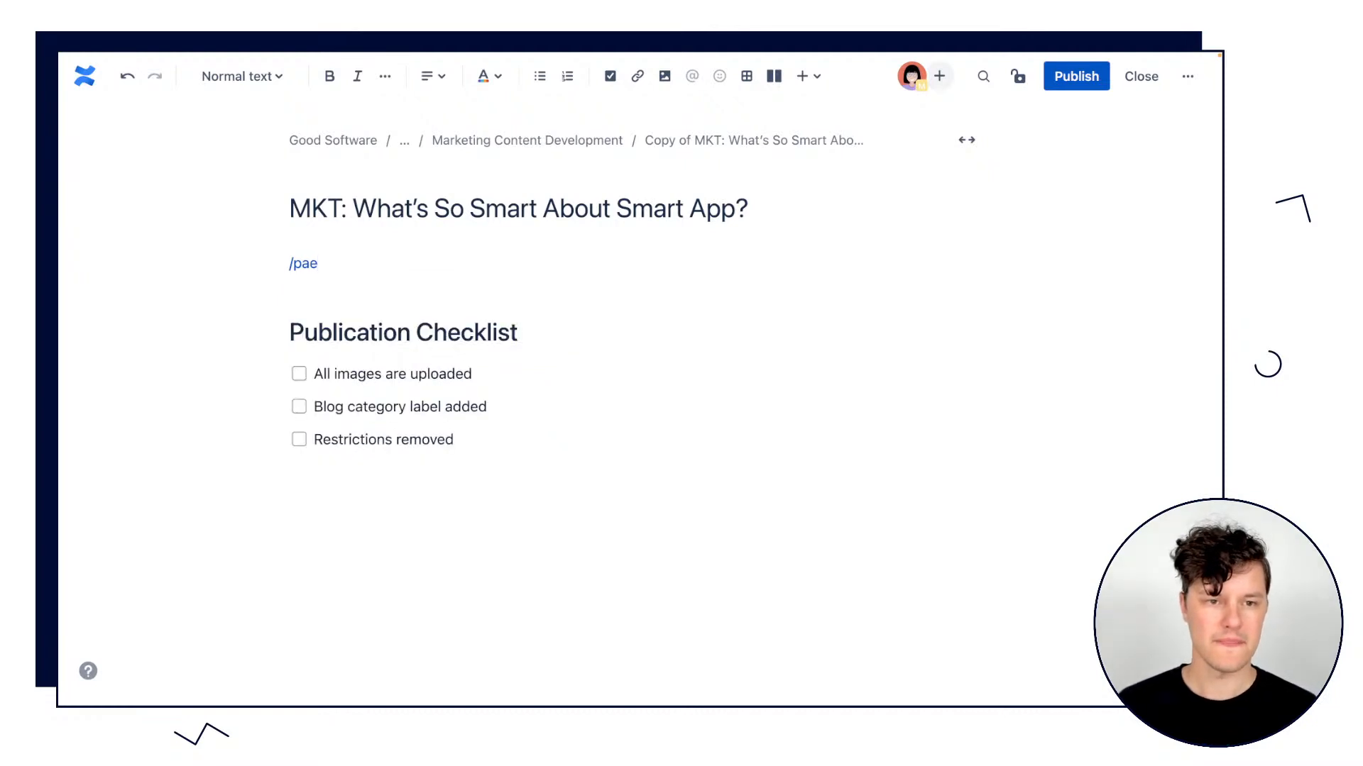
key("BackSpace")
type("fe")
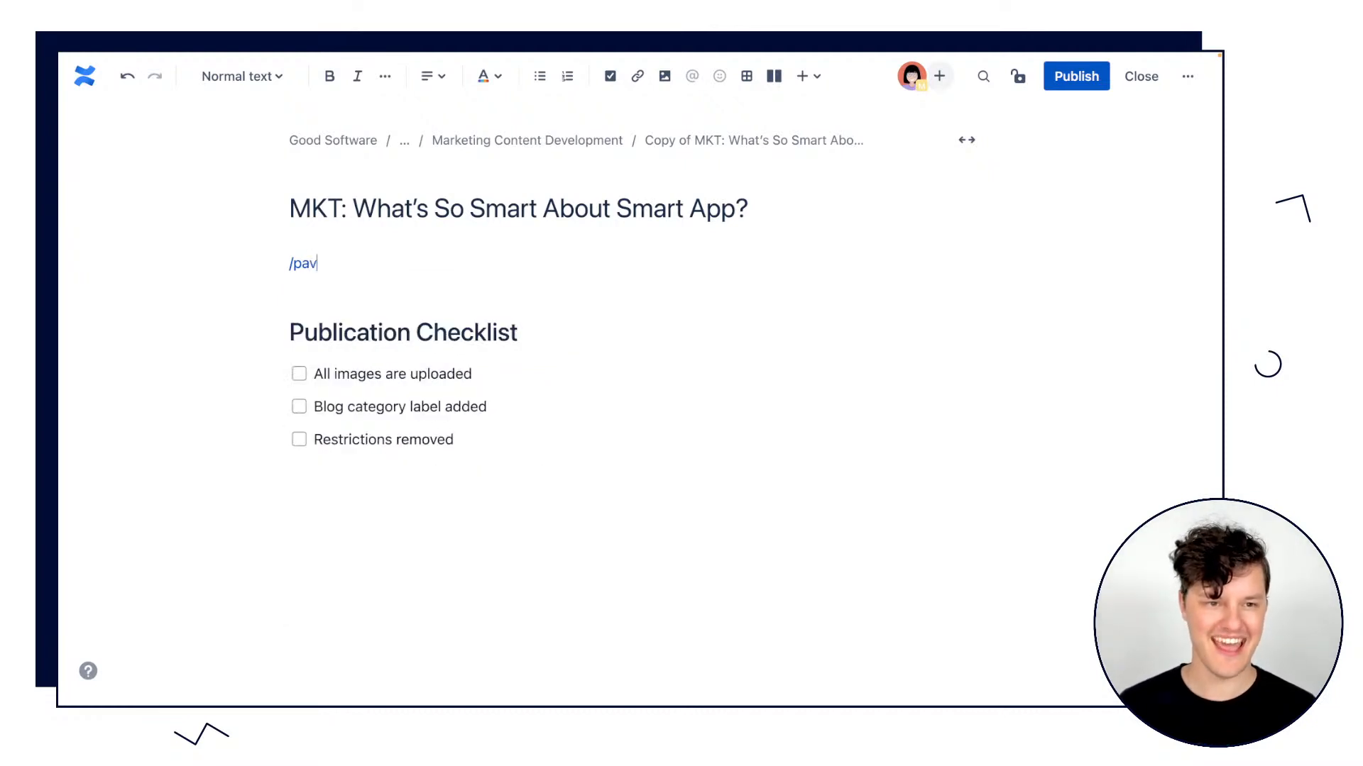
key("BackSpace")
key("BackSpace")
type("ge pro")
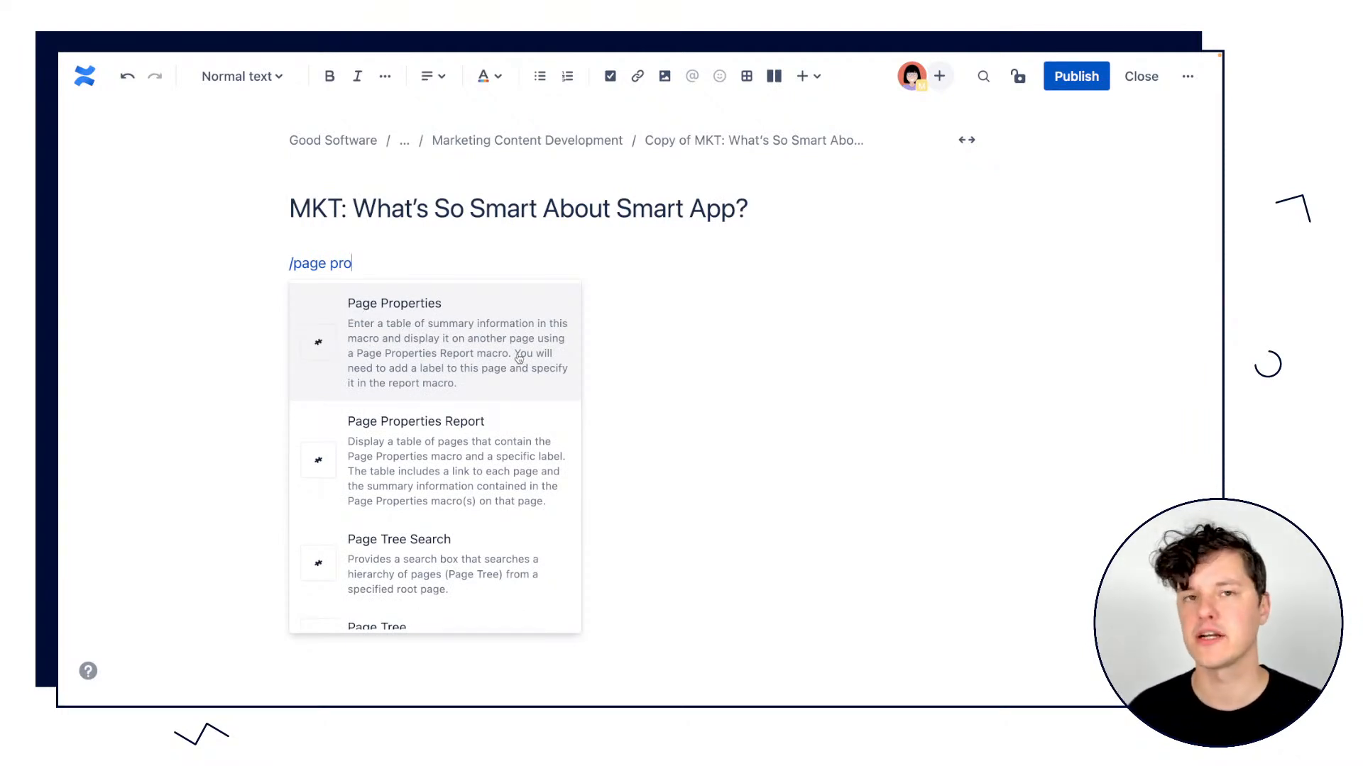
left_click(438, 345)
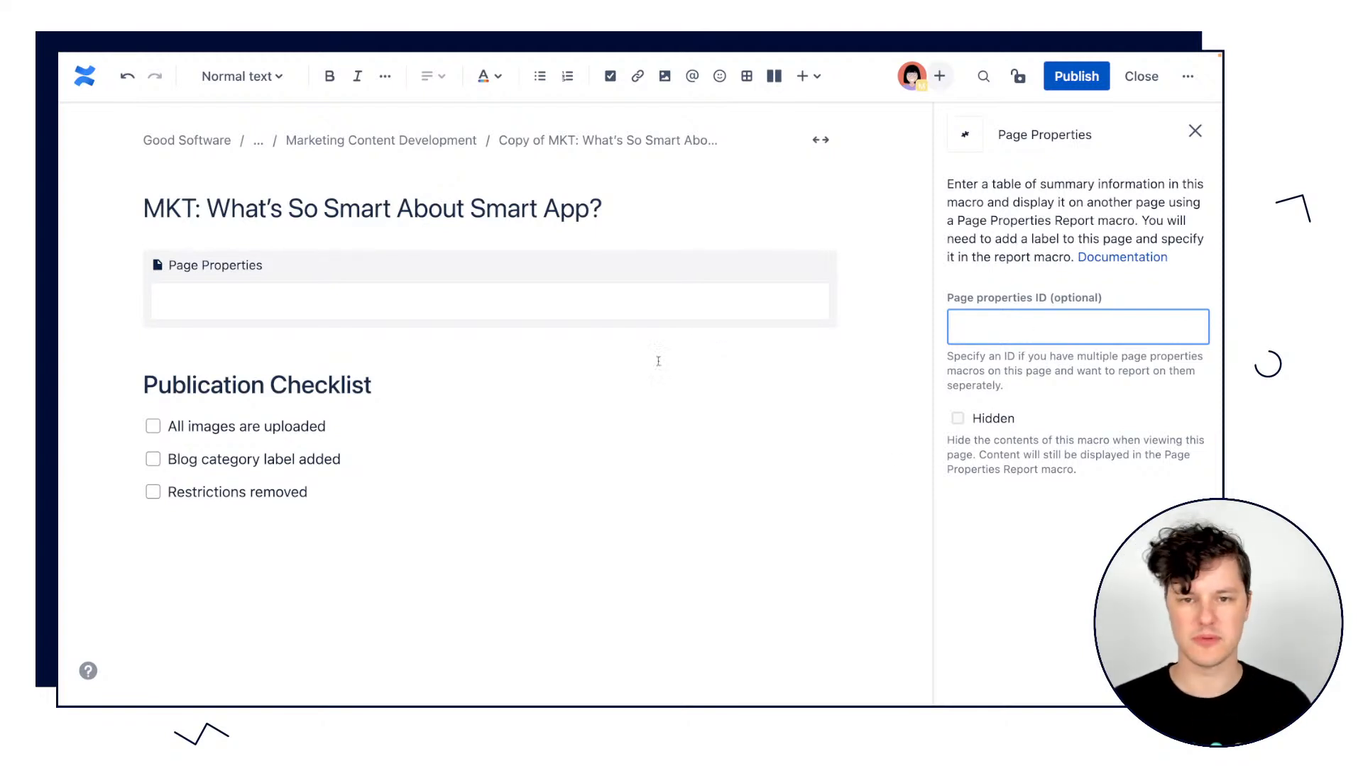
Insert a table inside the Page Properties macro and delete its third column.
left_click(437, 296)
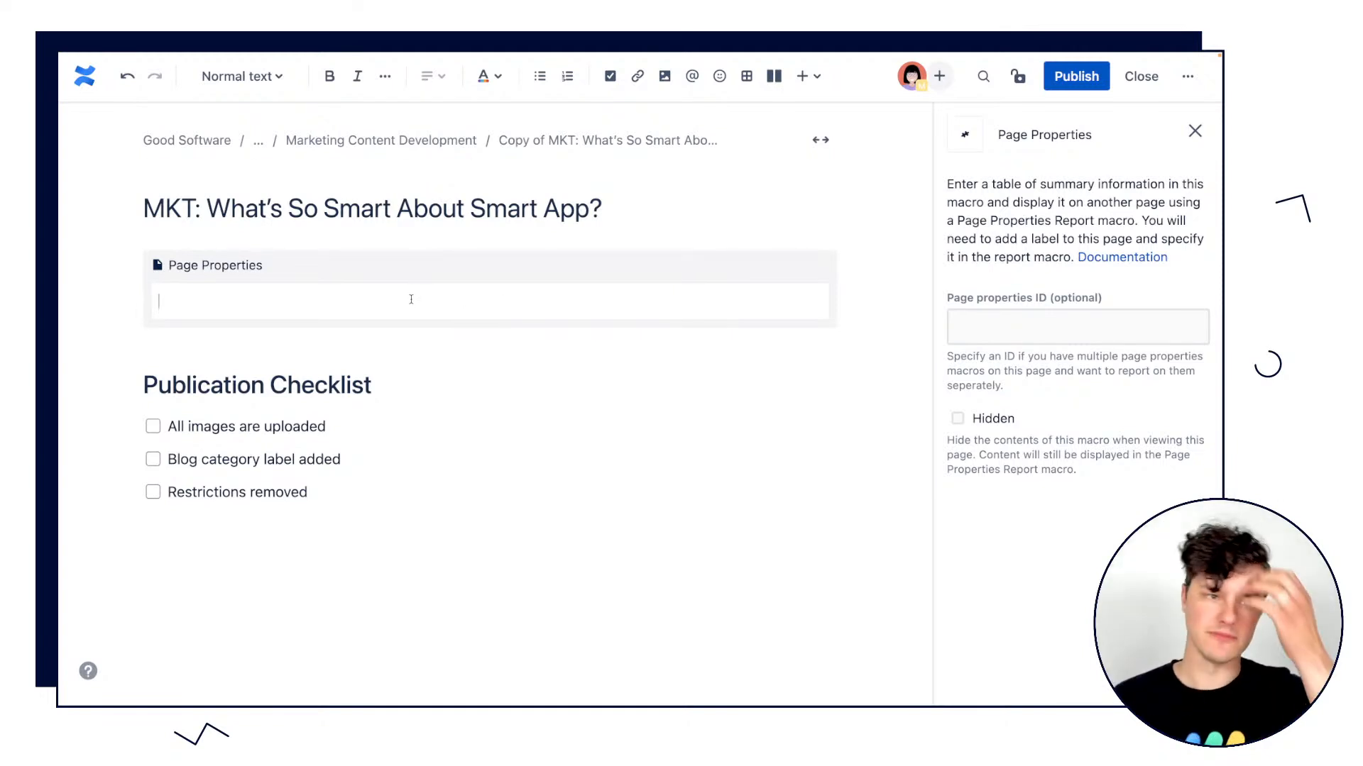
left_click(747, 76)
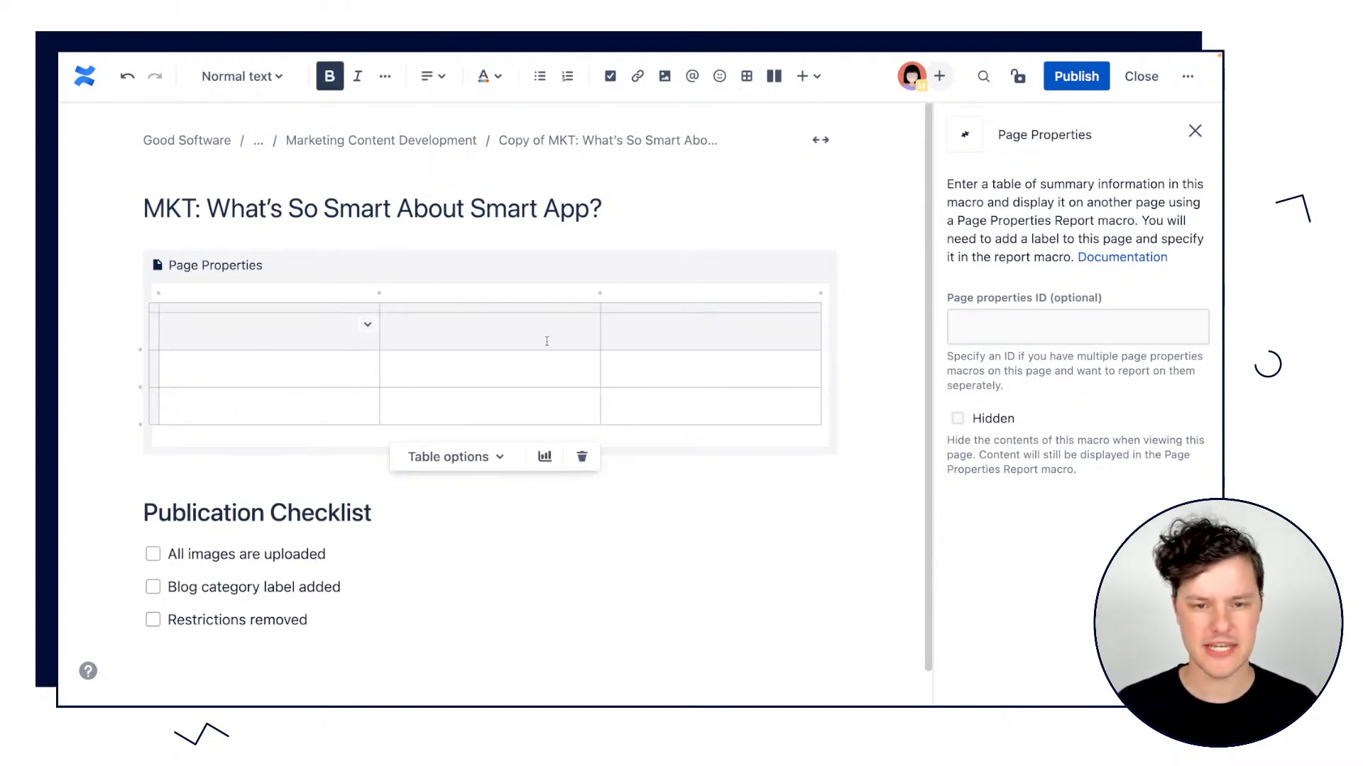
left_click(715, 312)
left_click(709, 292)
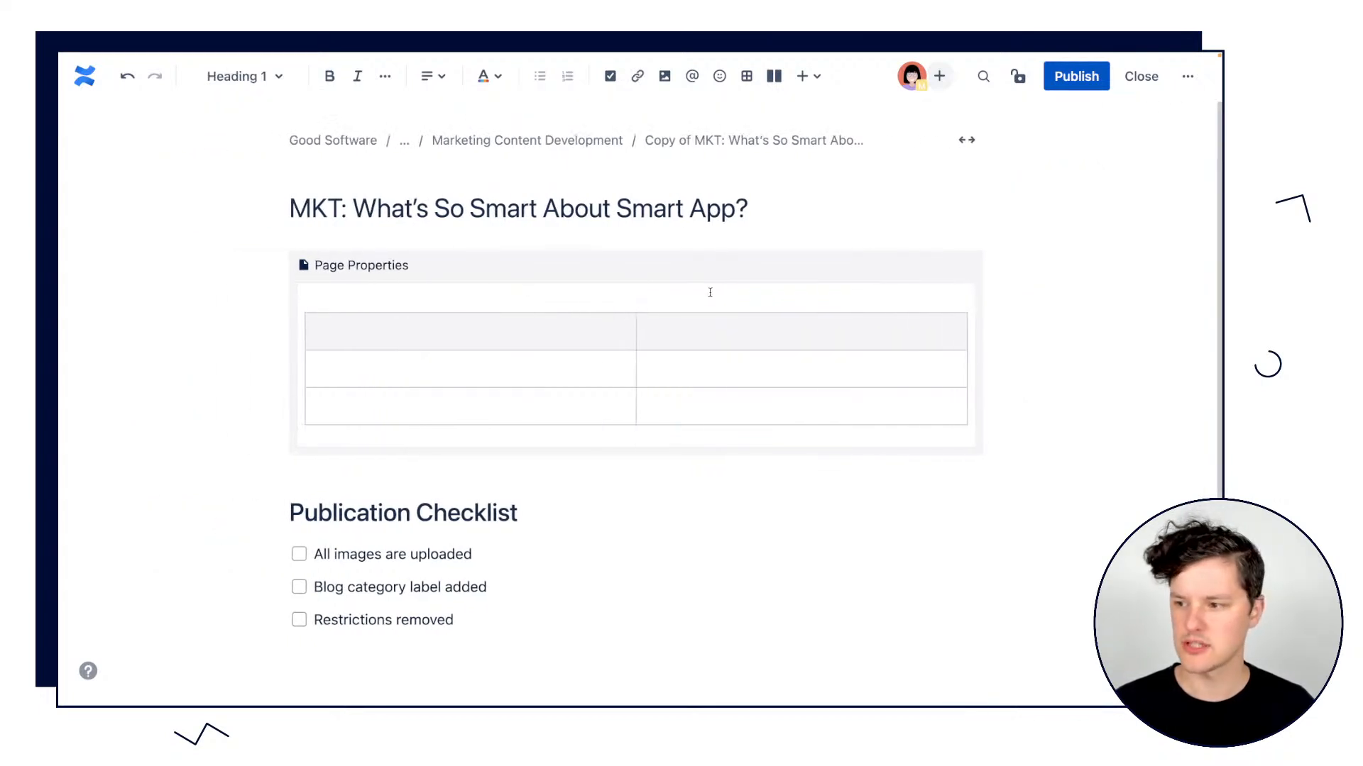
Turn on the header column and turn off the header row for the Page Properties table.
left_click(427, 332)
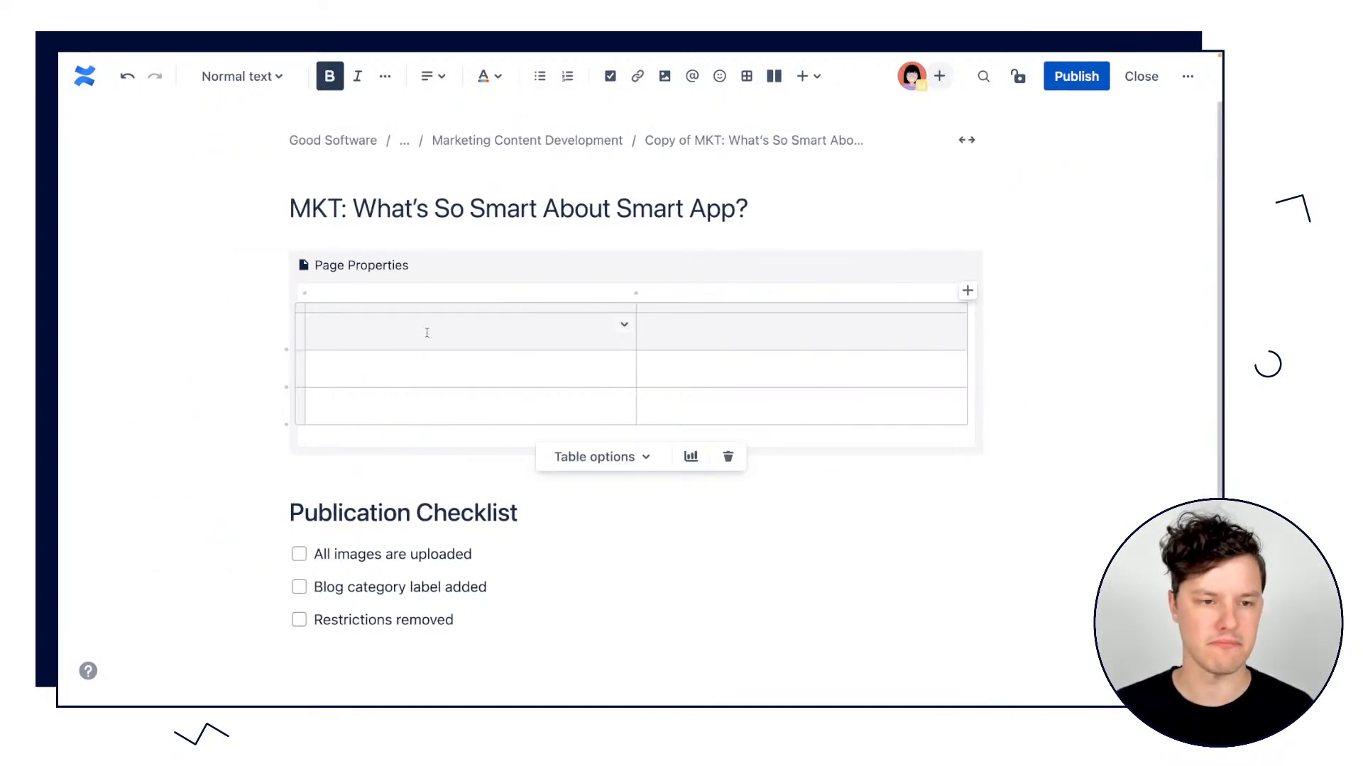
left_click(603, 456)
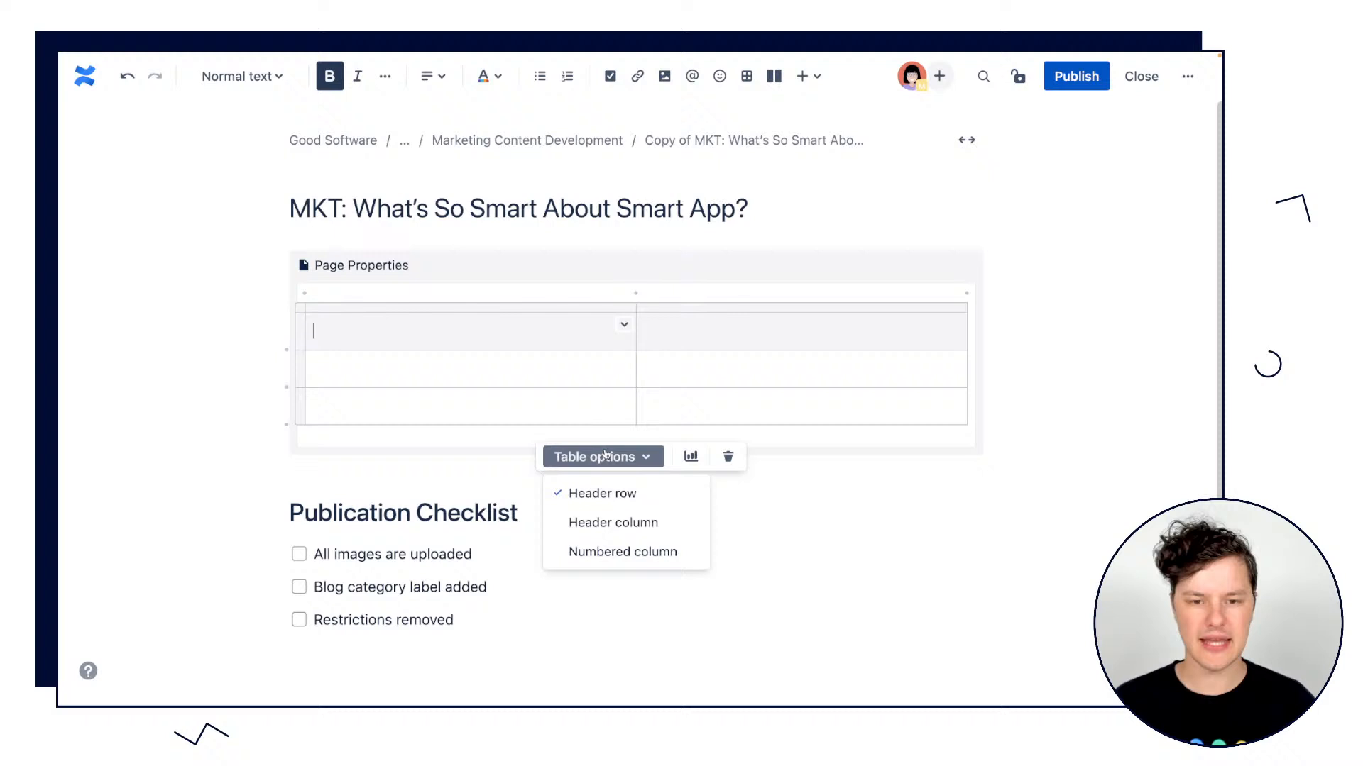
left_click(628, 526)
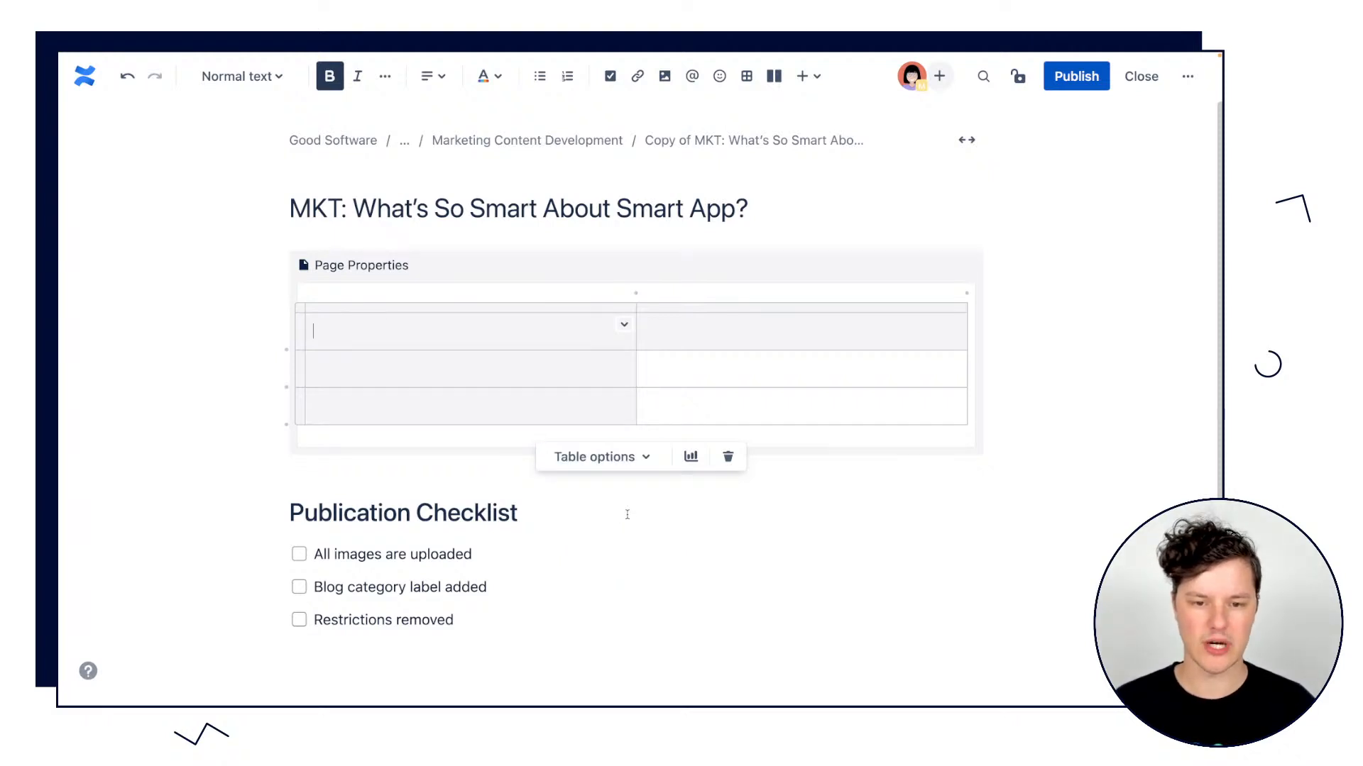
left_click(622, 459)
left_click(614, 507)
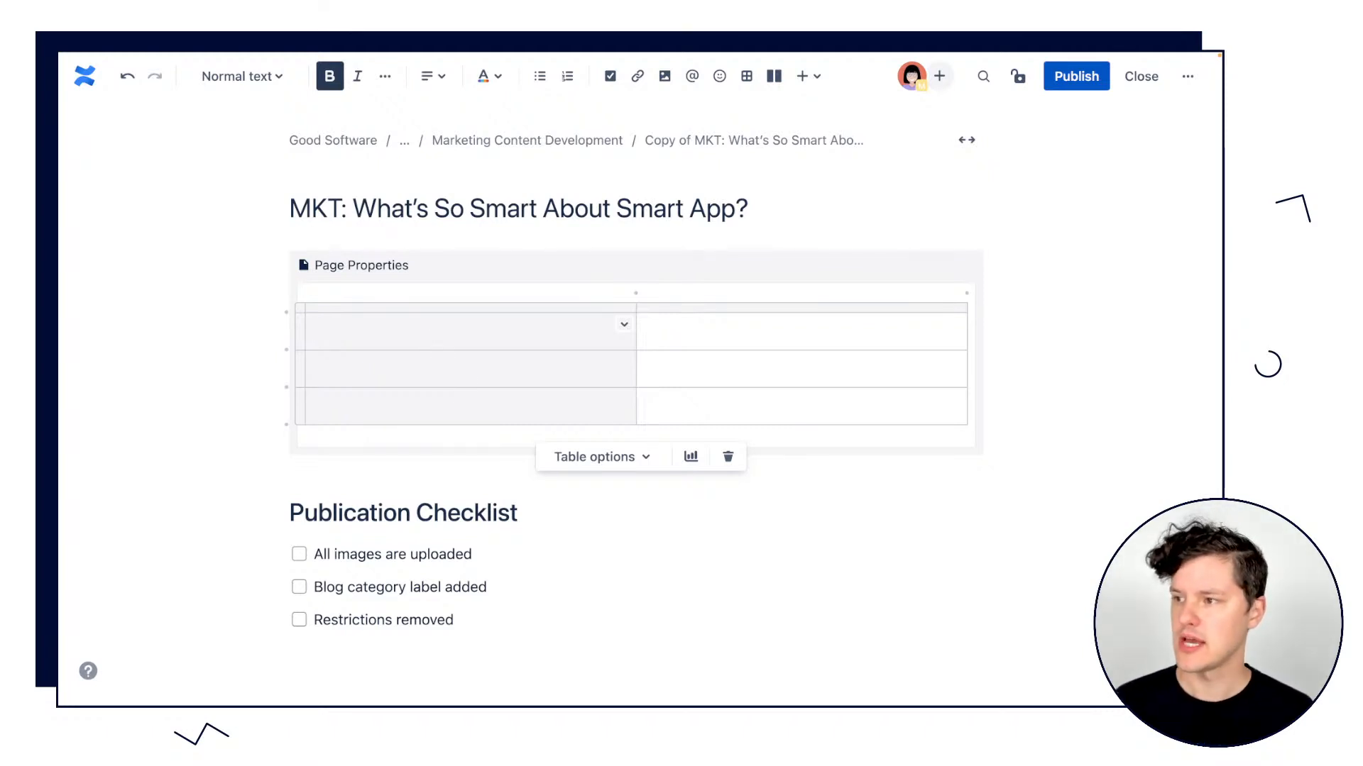
Label the table's first row "Title" and paste "What's So Smart About Smart App?" from the page title as its value.
type("Title")
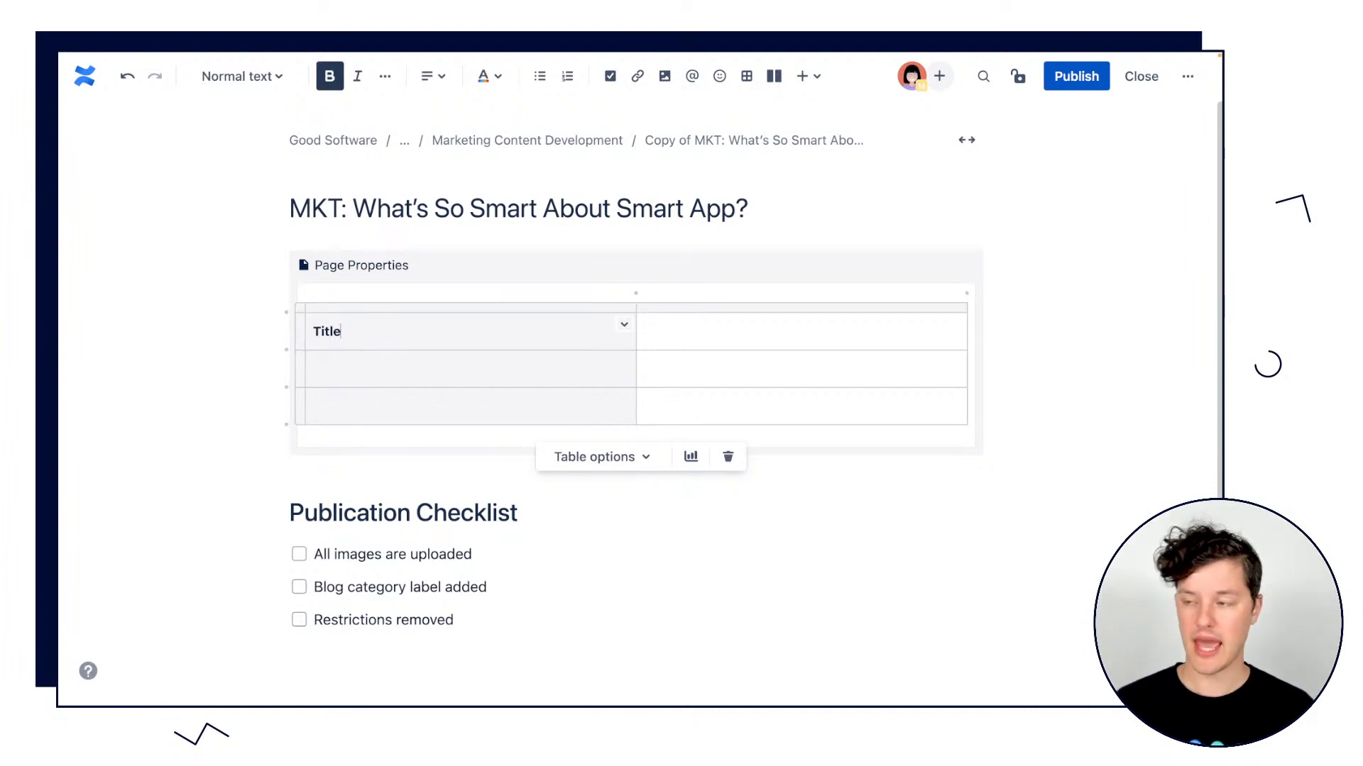
key("Tab")
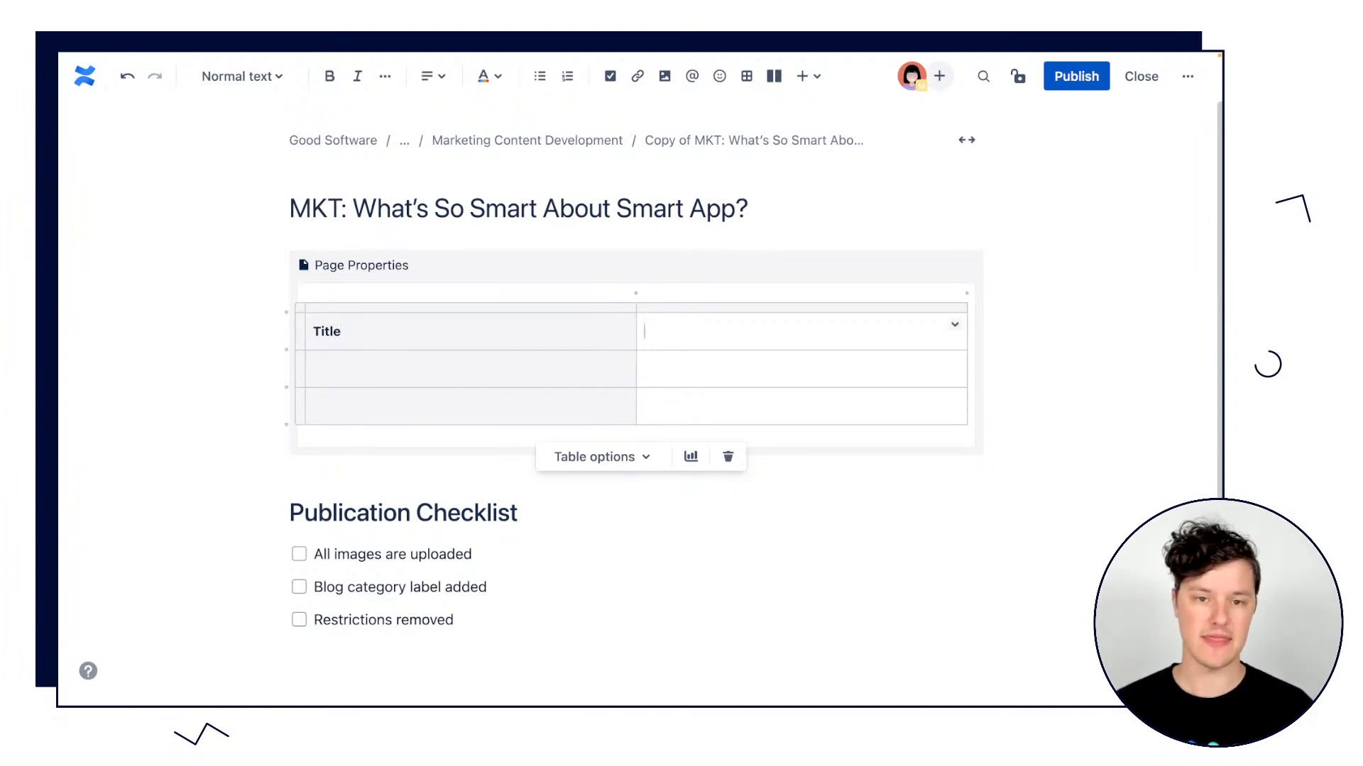
left_click(353, 209)
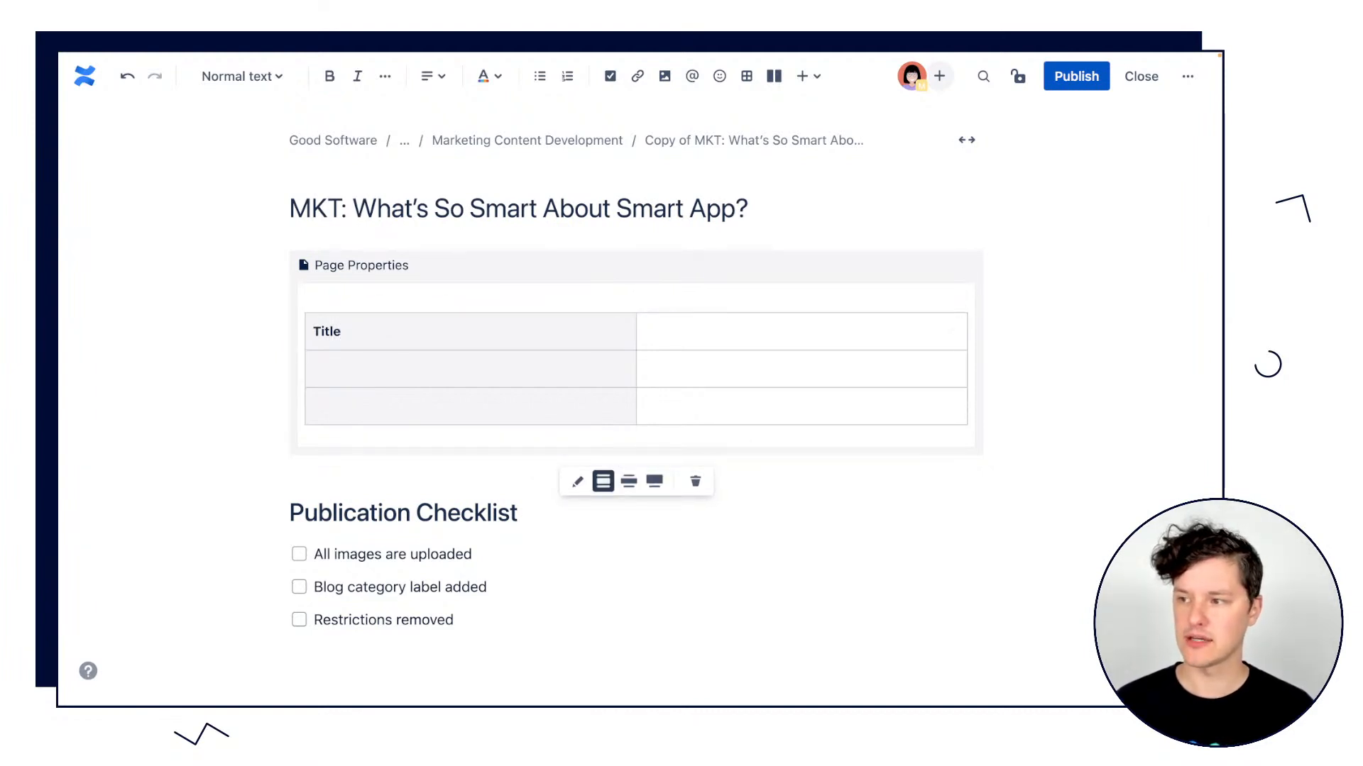
left_click(854, 319)
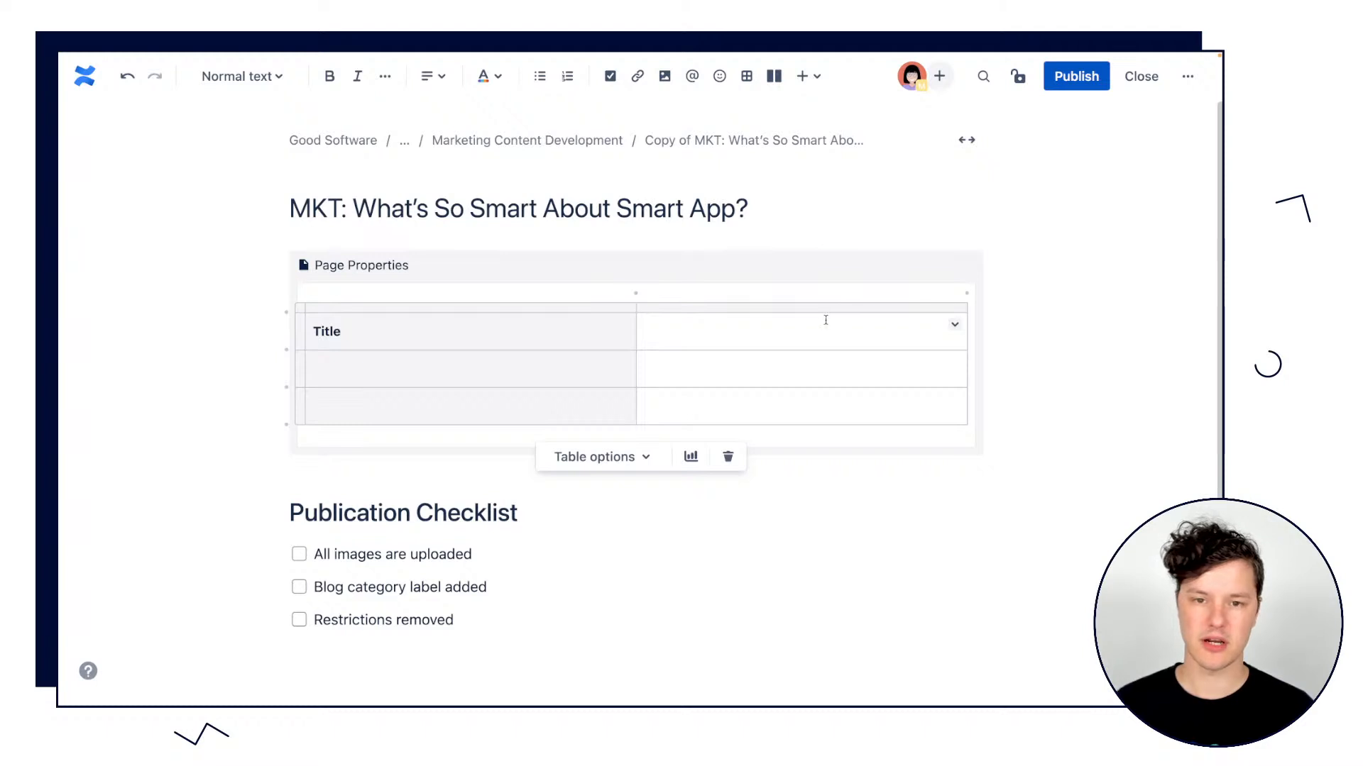
type("What’s So Smart About Smart App?")
key("ctrl+z")
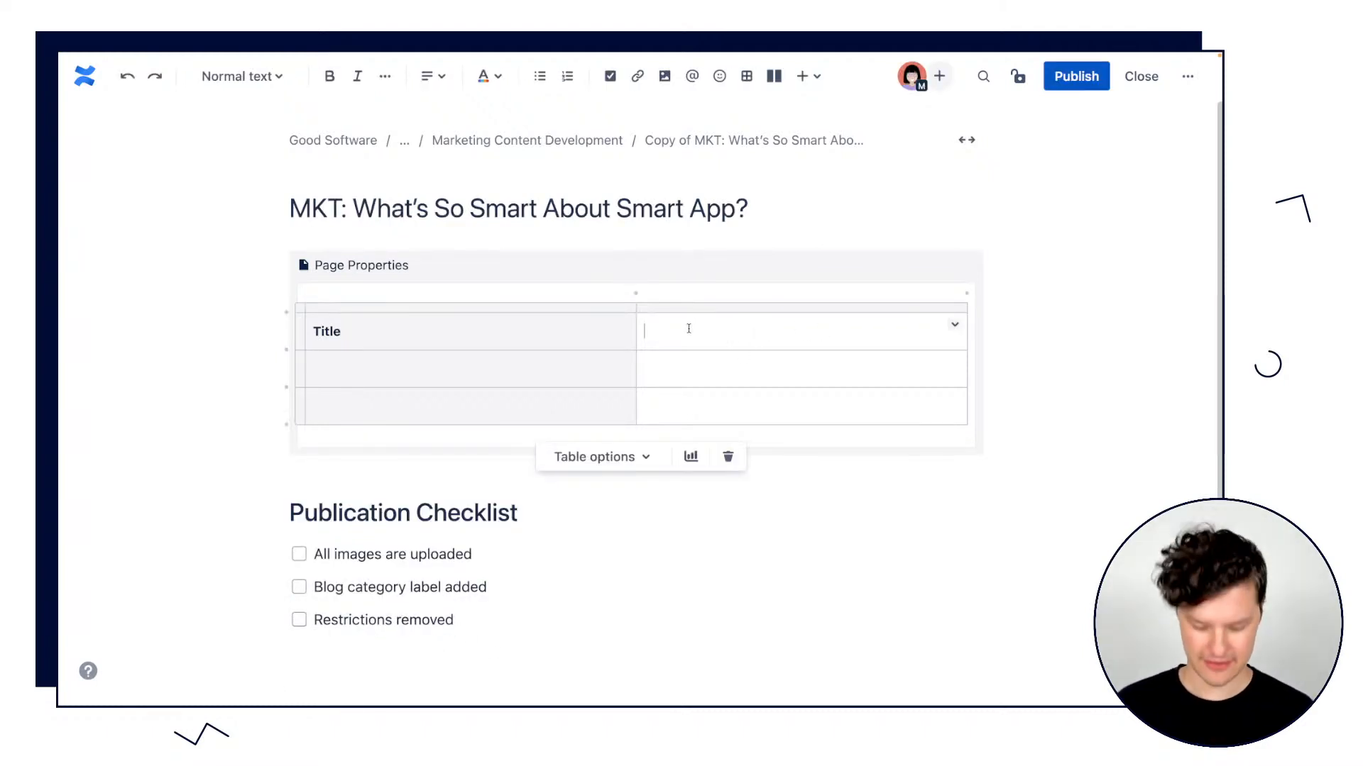
type("What’s So Smart About Smart App?")
Label the second row of the Page Properties table "Short Text".
left_click(473, 372)
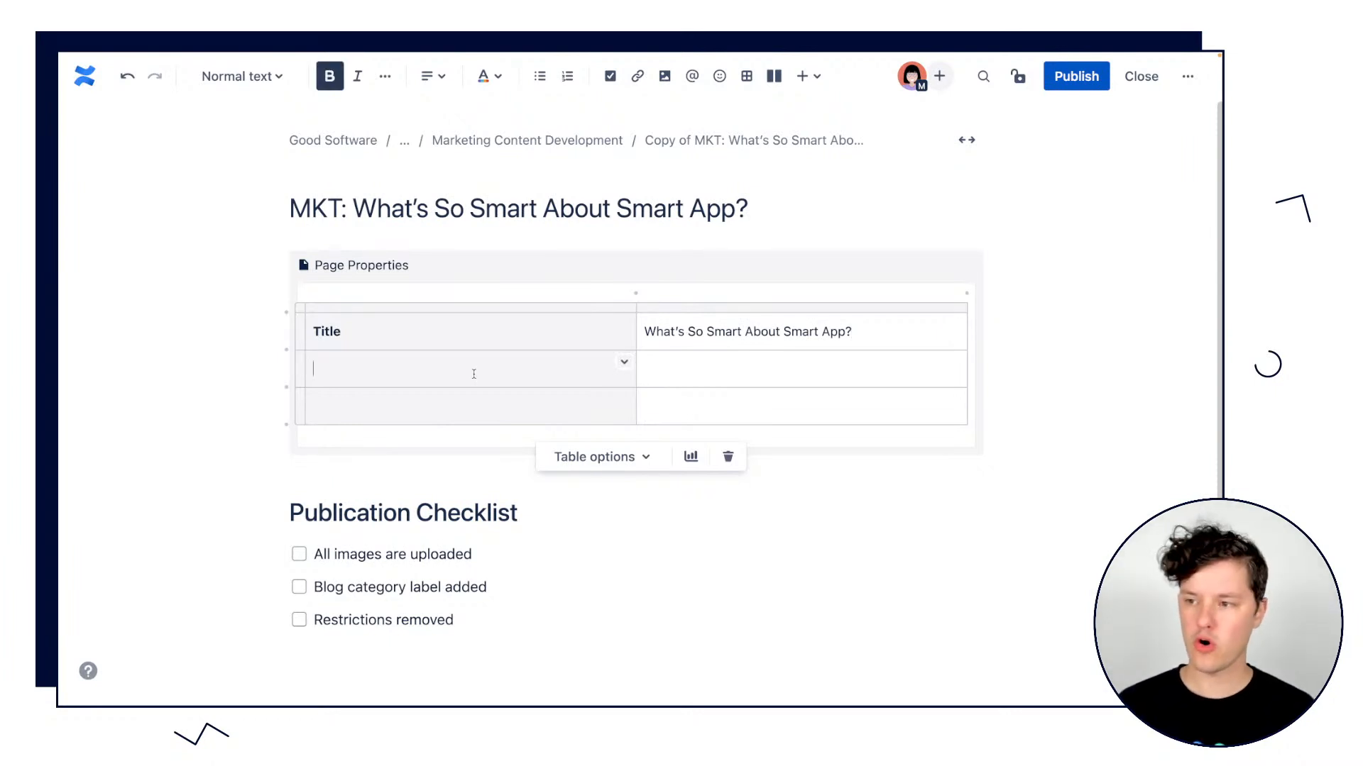
type("Short Tes")
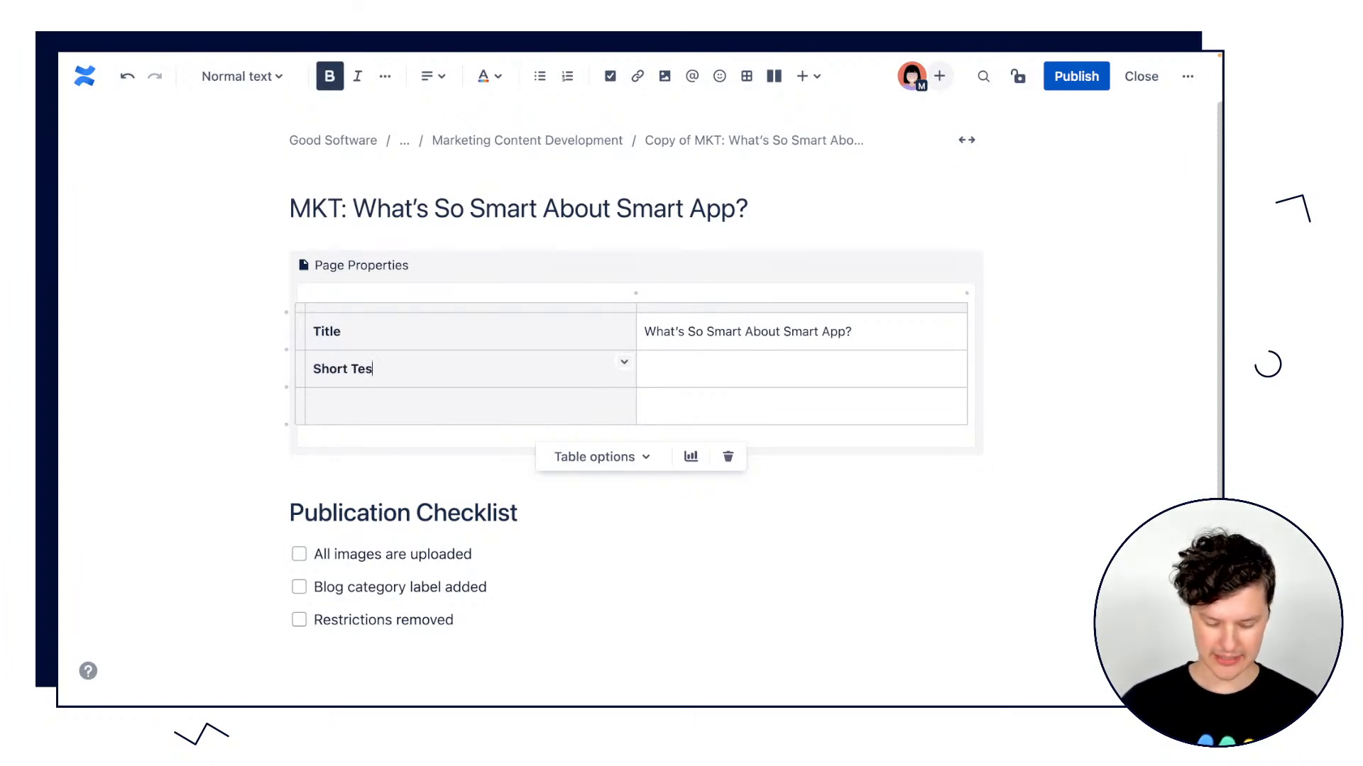
type("t")
key("BackSpace")
key("BackSpace")
type("xg")
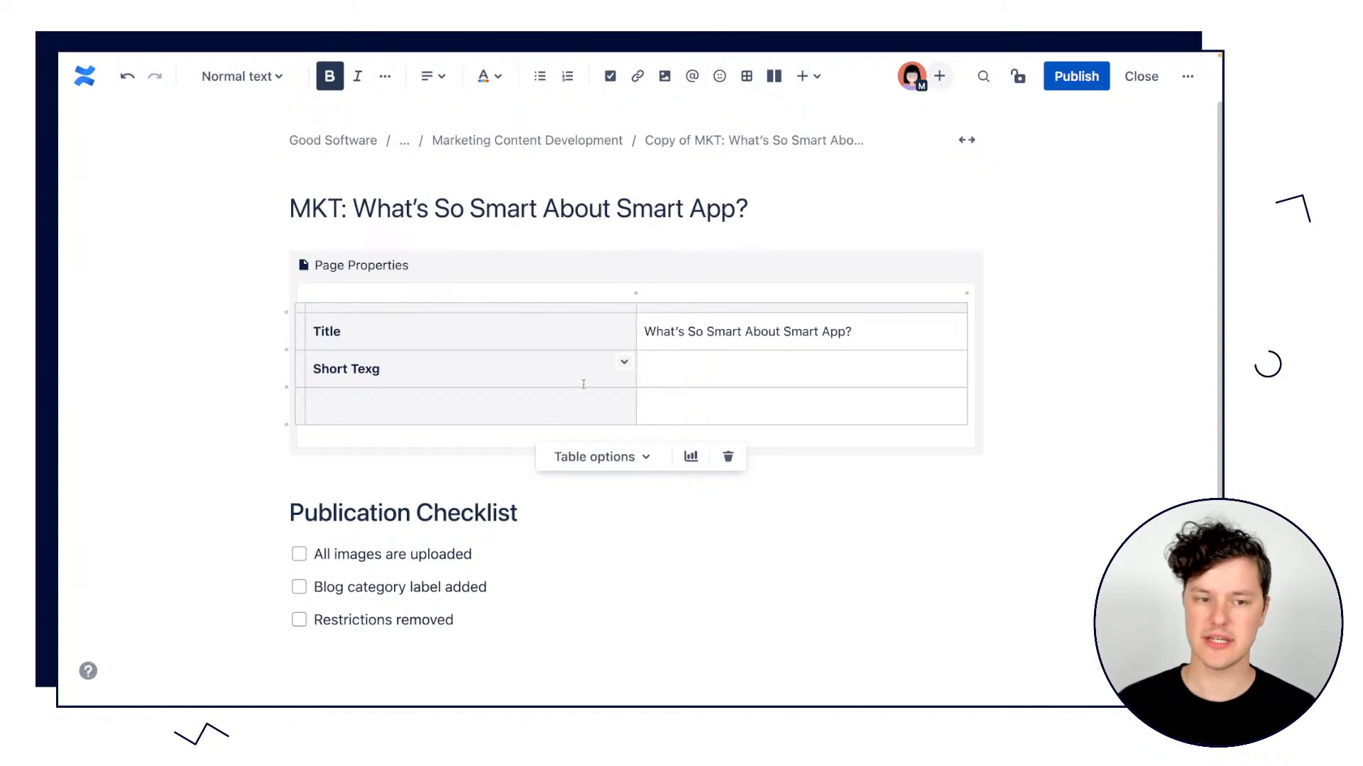
key("BackSpace")
type("y")
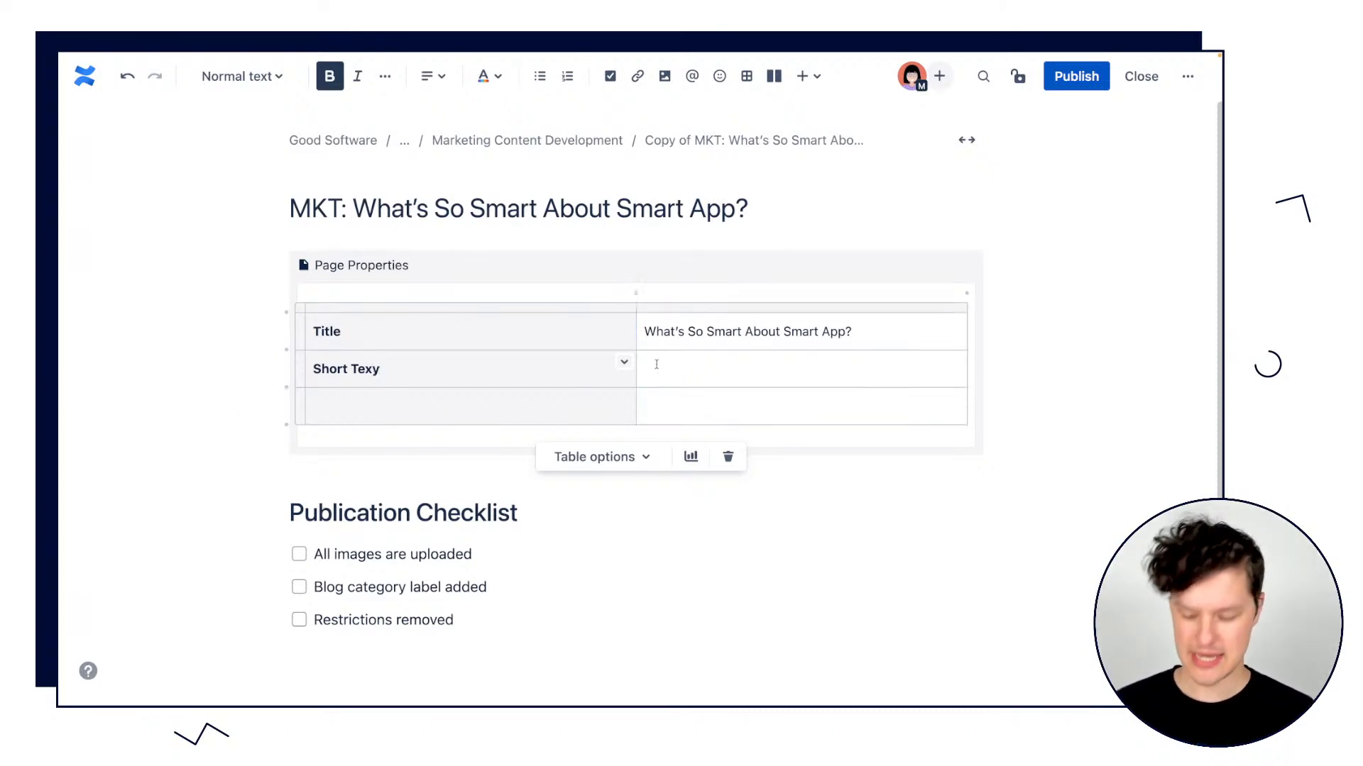
key("BackSpace")
type("t")
left_click(496, 395)
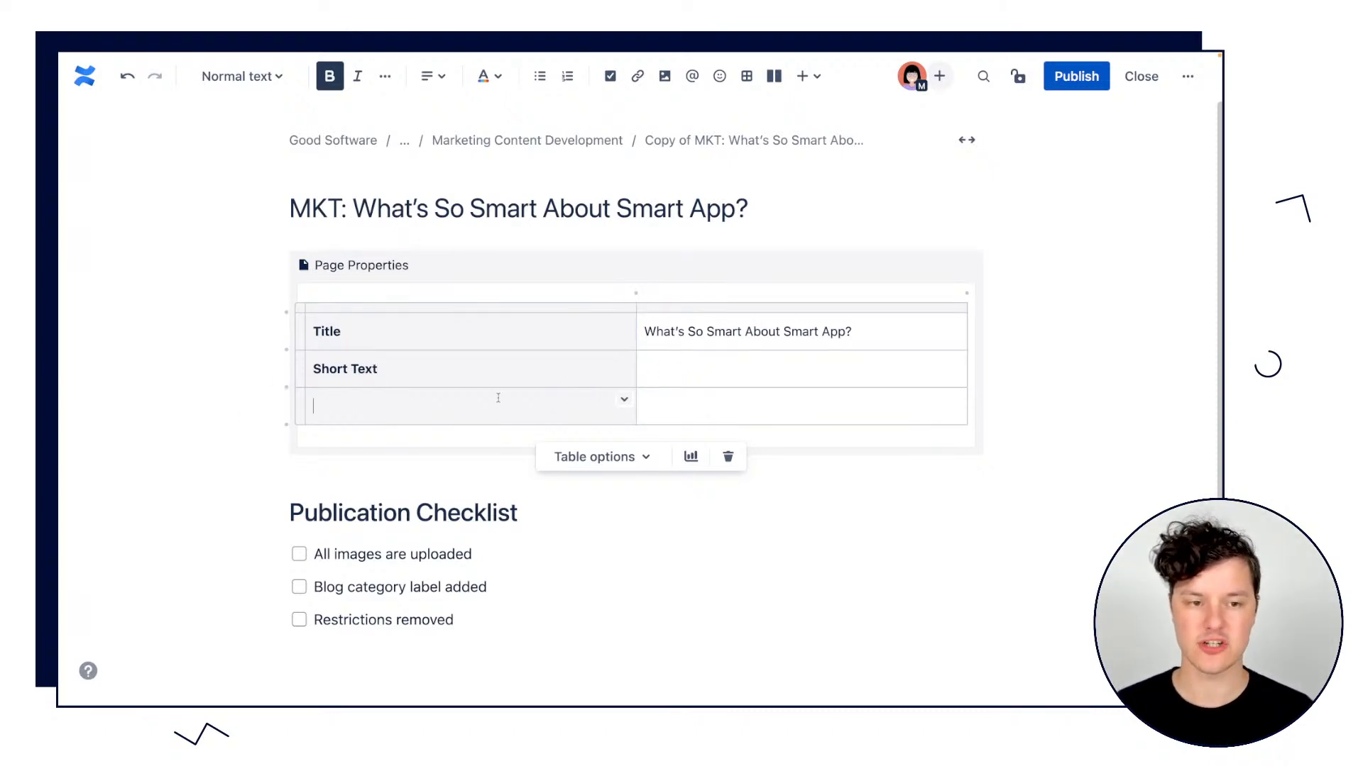
Append two more empty rows to the Page Properties table below the third row.
left_click(284, 426)
left_click(284, 425)
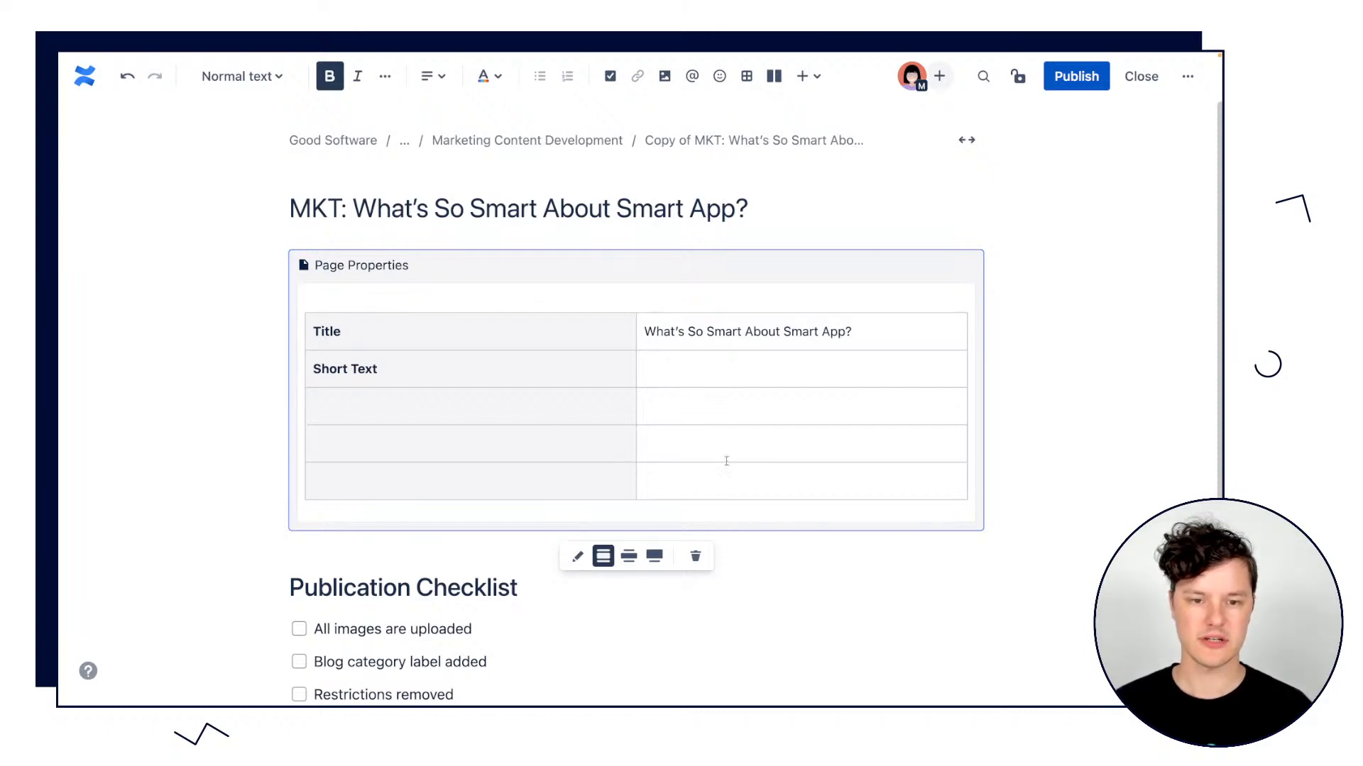
left_click(741, 546)
left_click(448, 408)
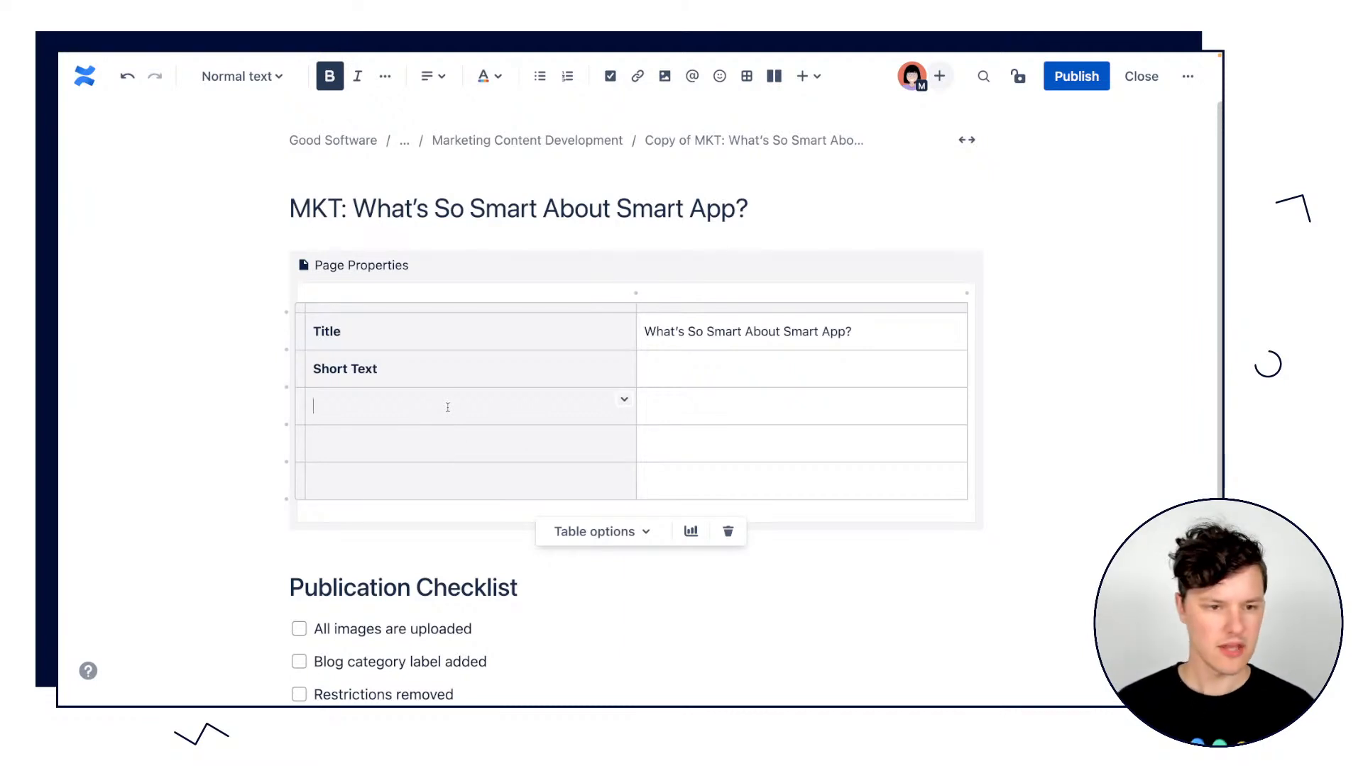
type("@auth")
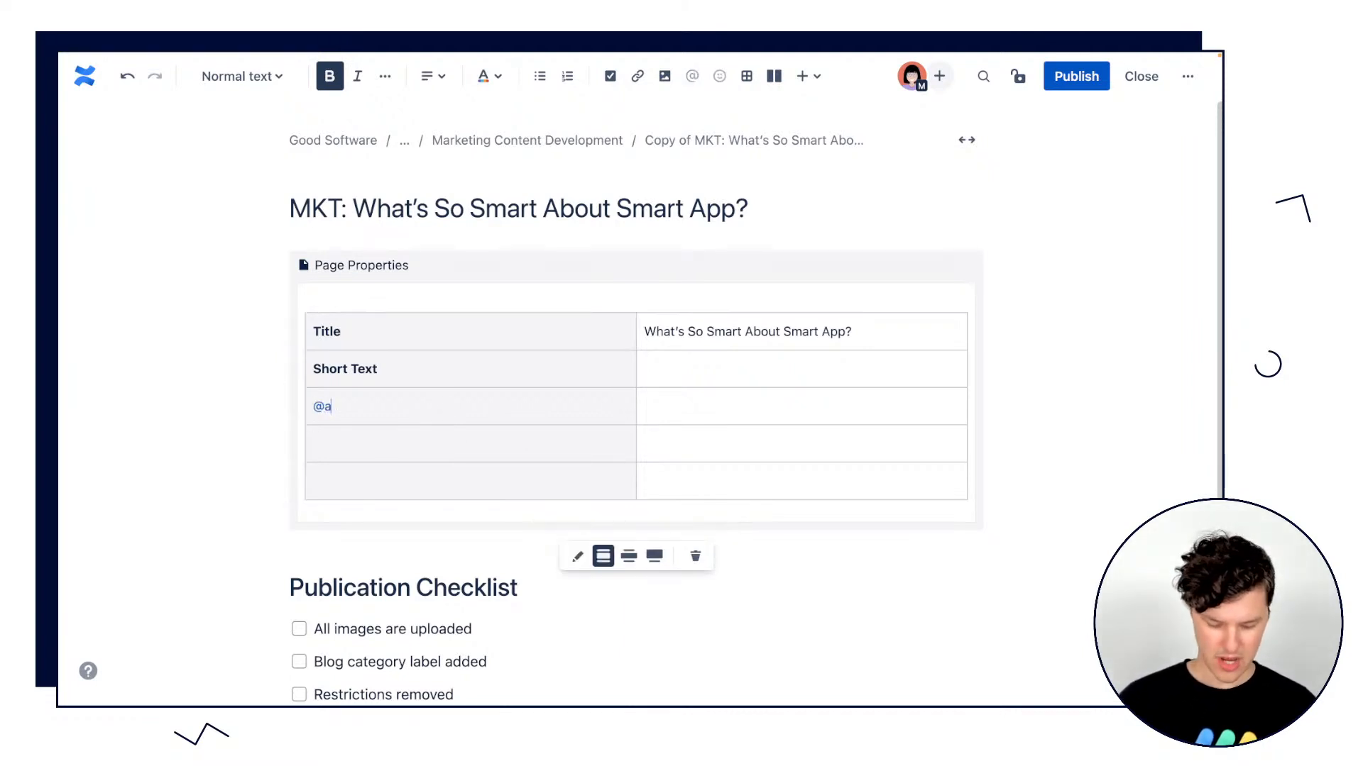
key("BackSpace")
key("BackSpace")
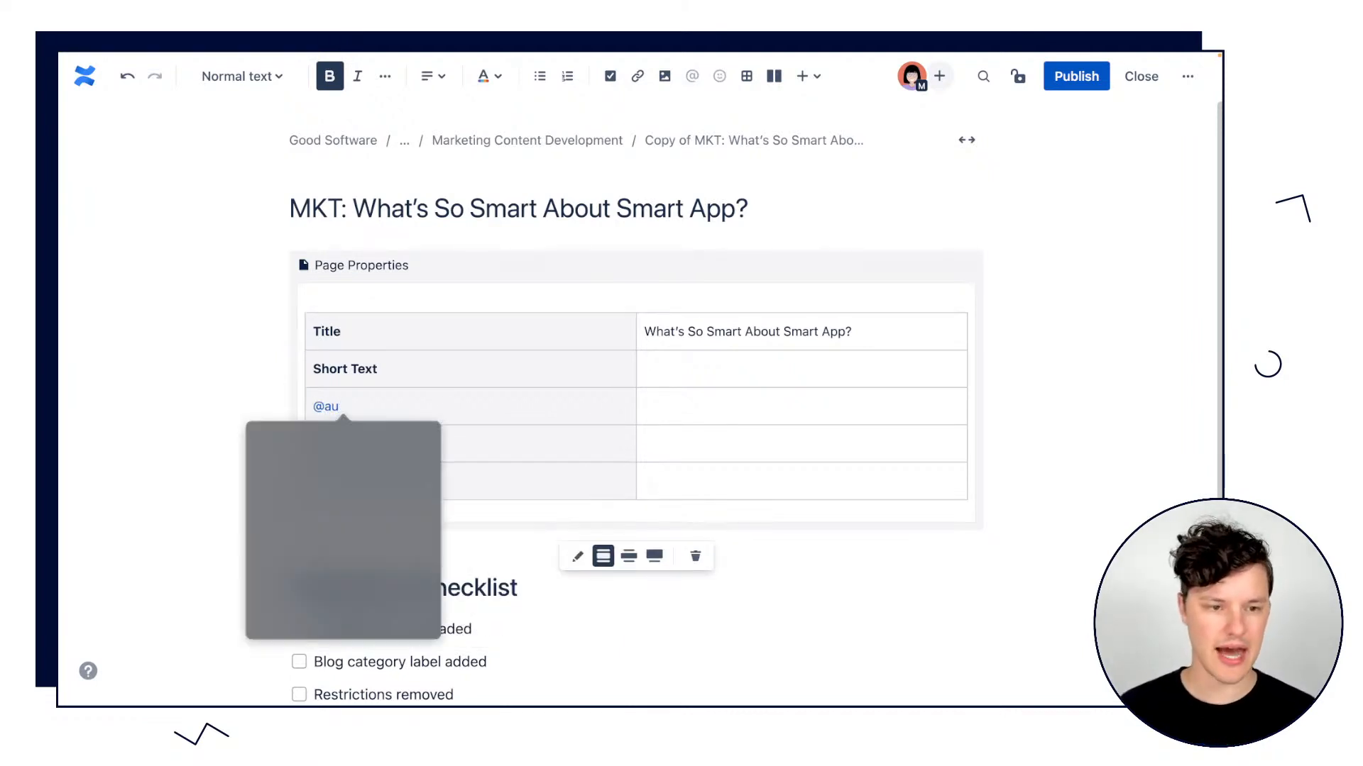
left_click(434, 395)
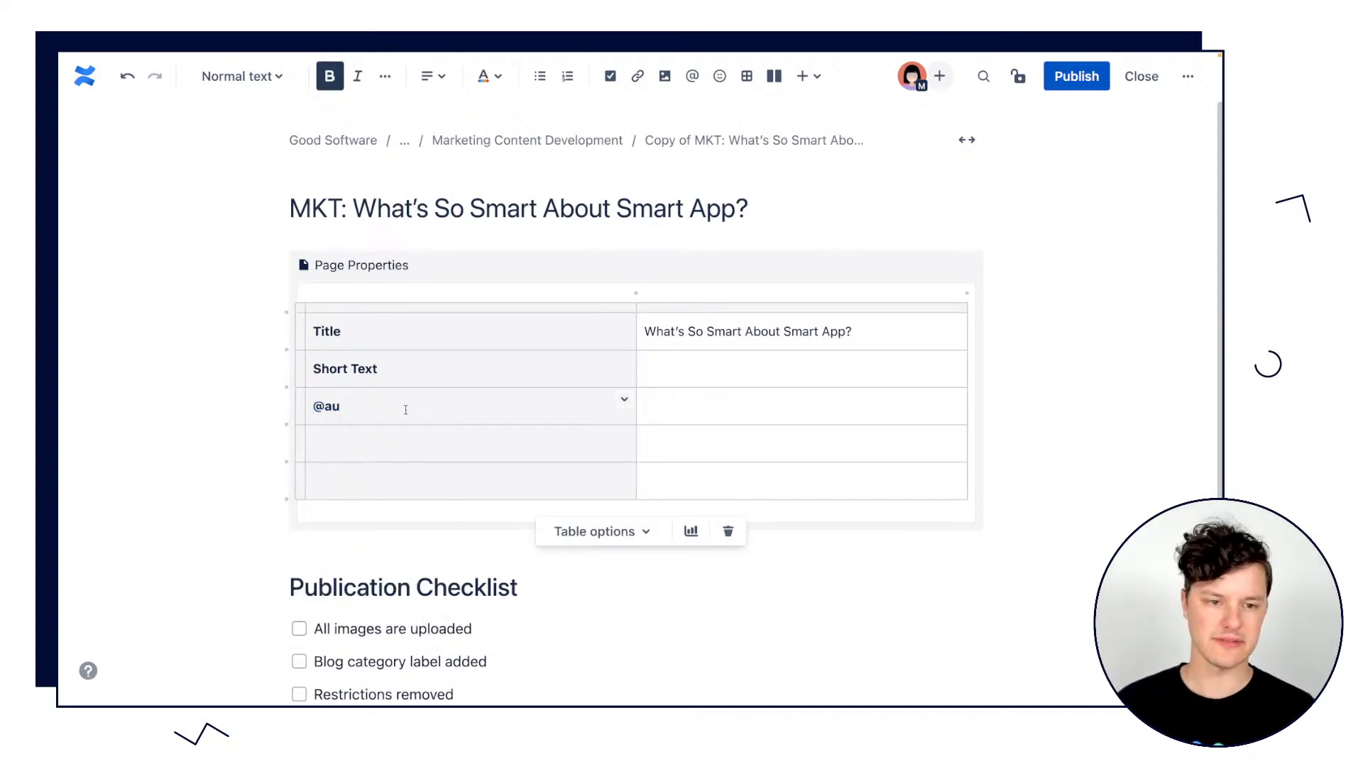
key("BackSpace")
key("BackSpace")
key("BackSpace")
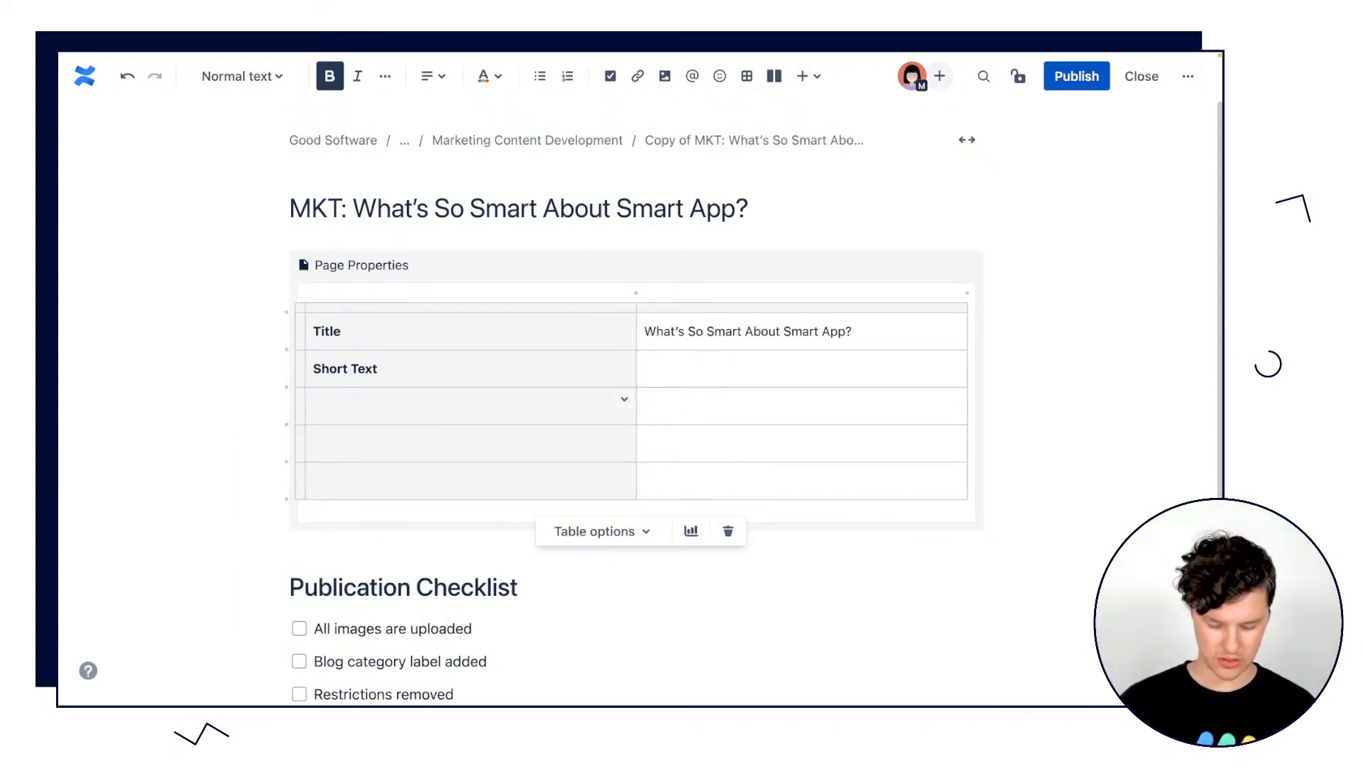
Label the third row of the Page Properties table "Author" and mention the first suggested person as its value.
type("Author")
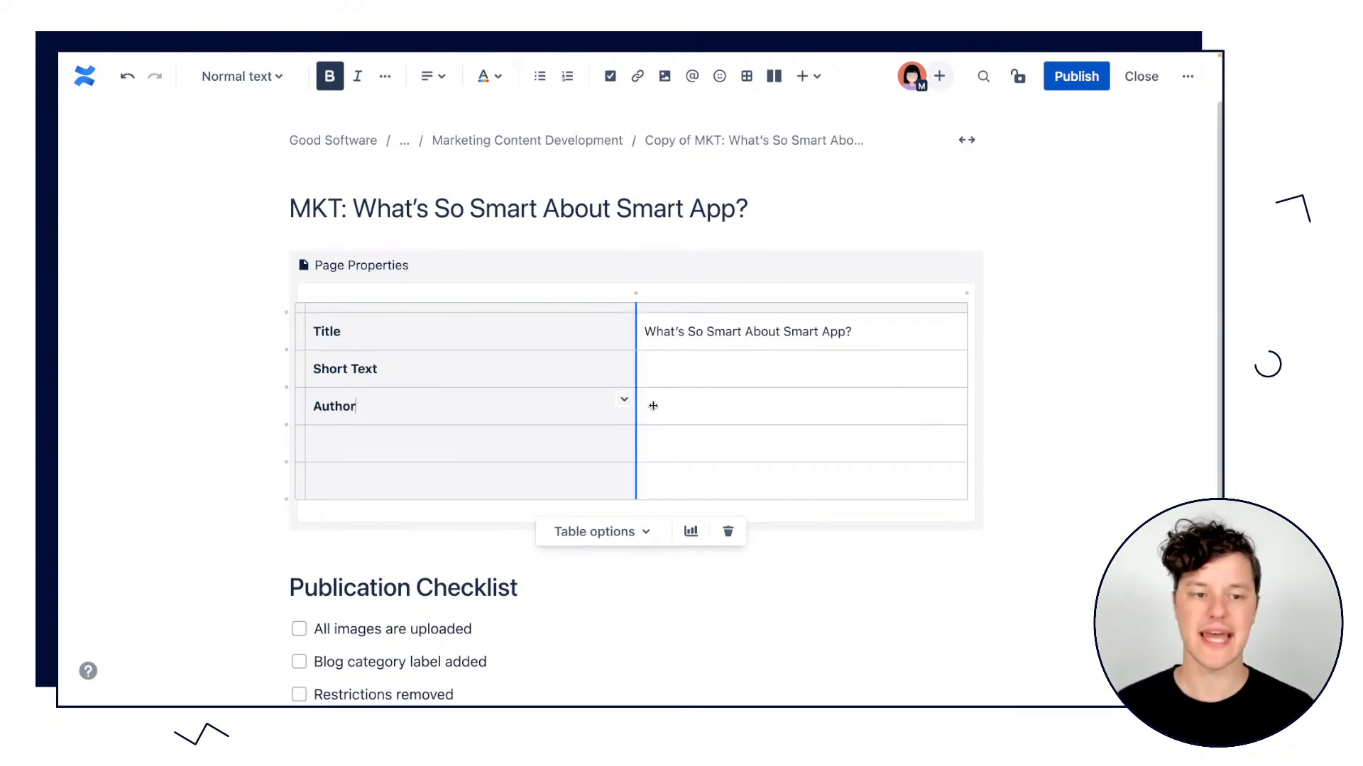
left_click(653, 405)
type("@")
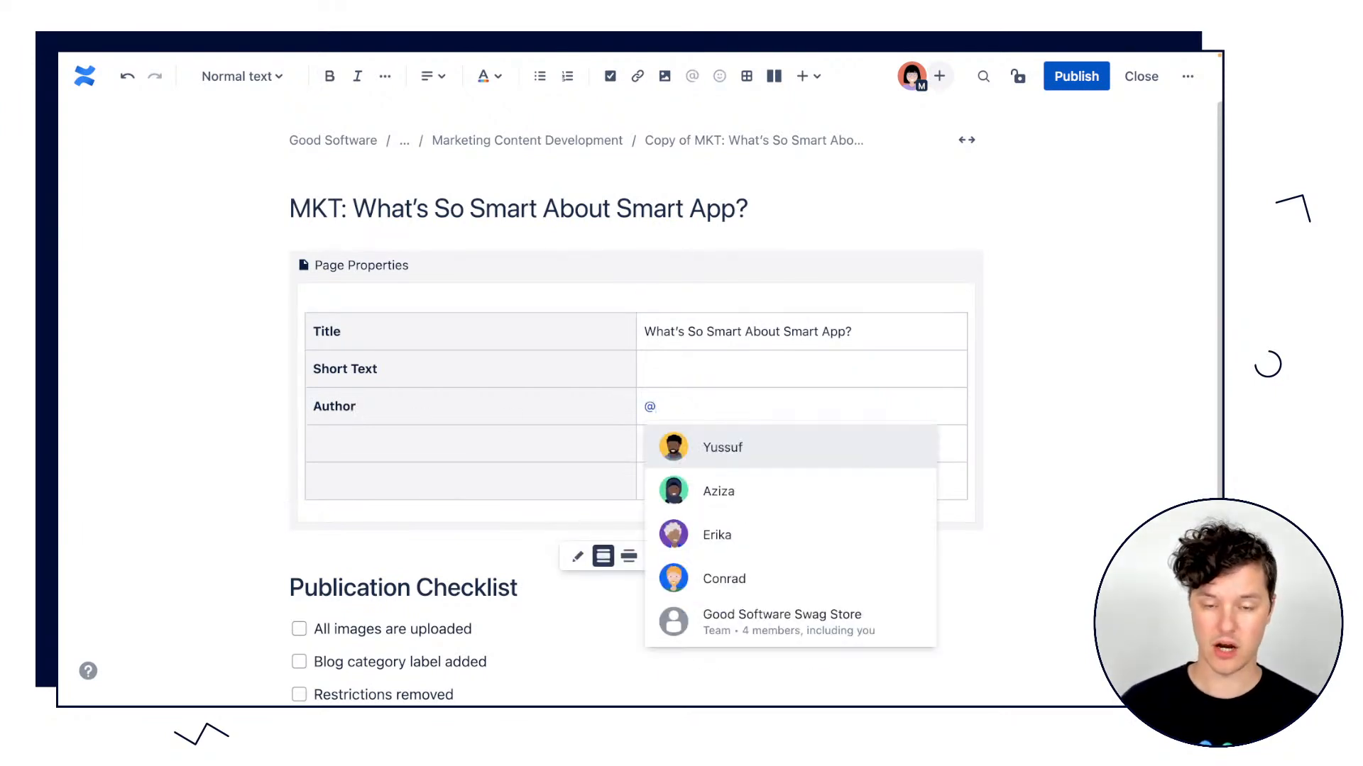
left_click(816, 448)
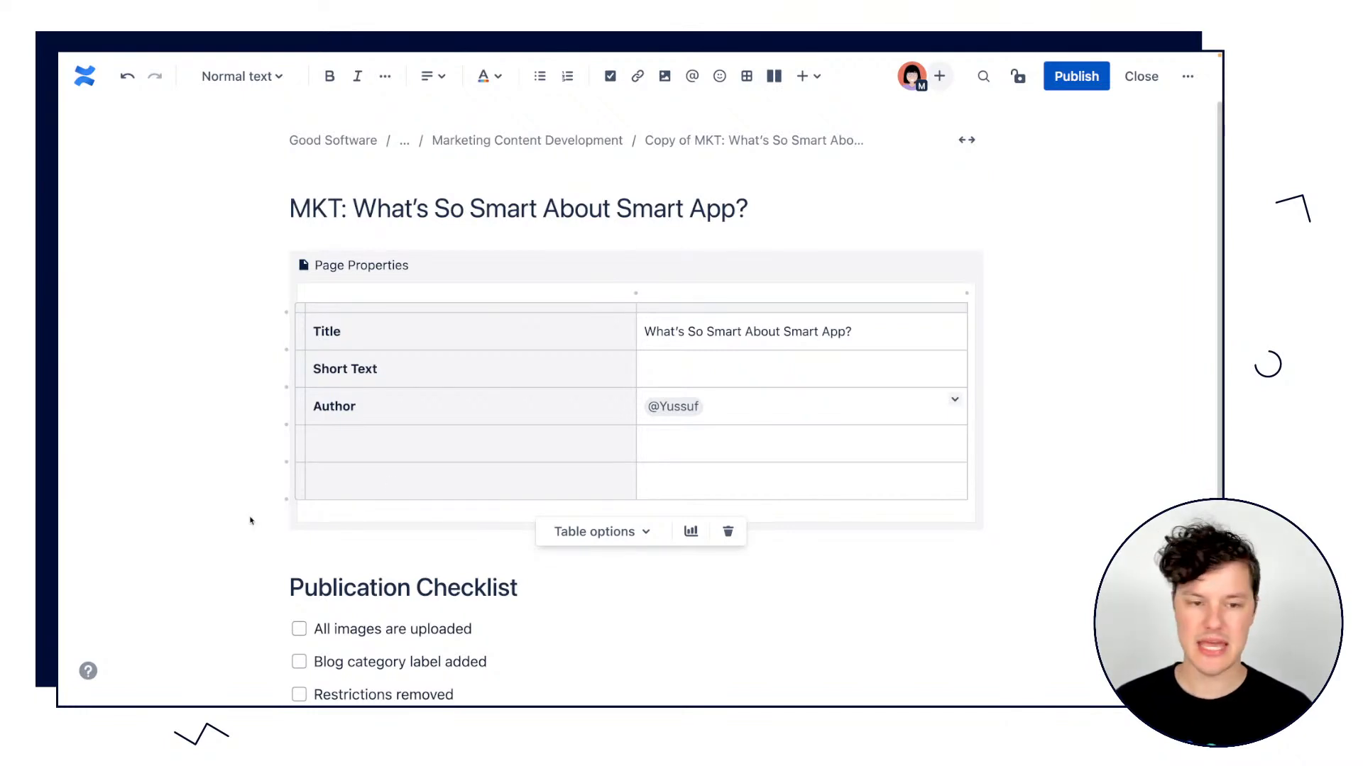
Label the fourth row of the Page Properties table "Status" and insert a status element as its value.
left_click(364, 437)
type("St")
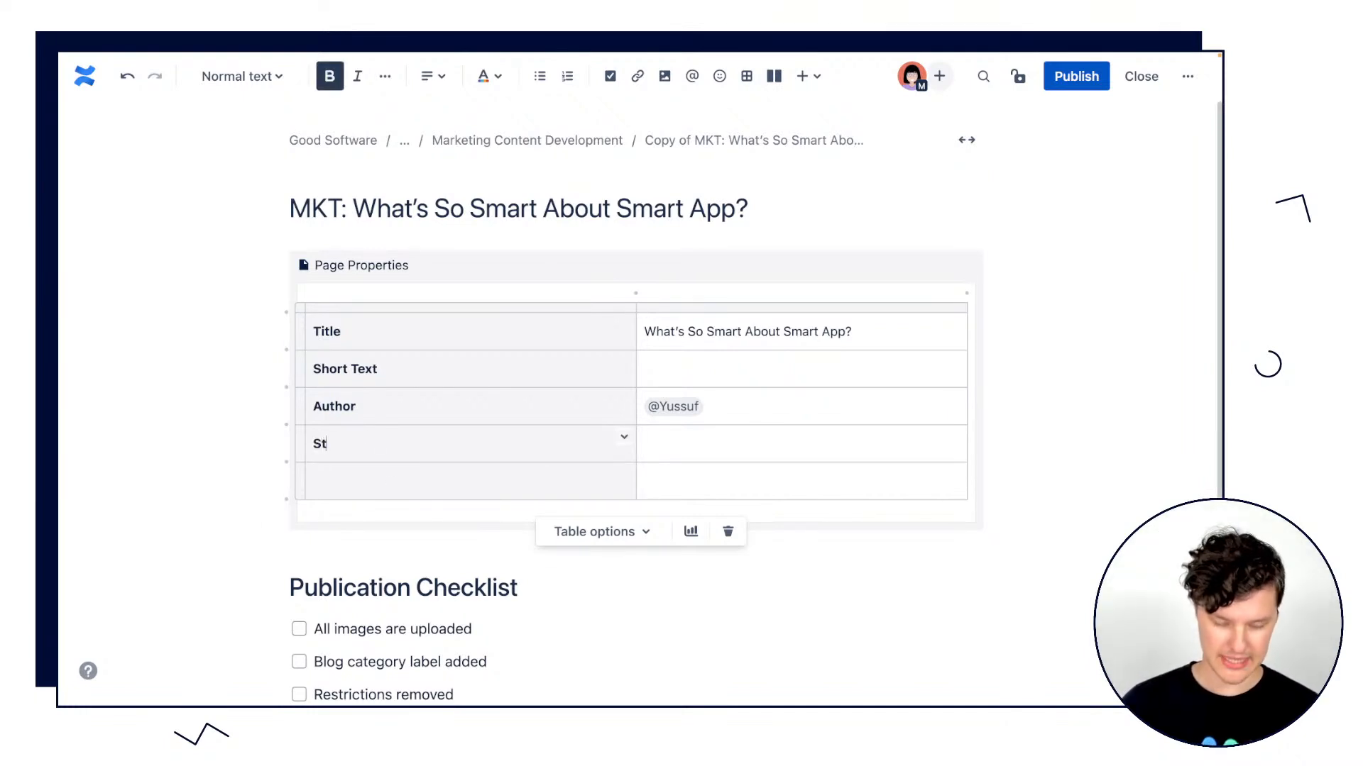
type("atus")
left_click(727, 434)
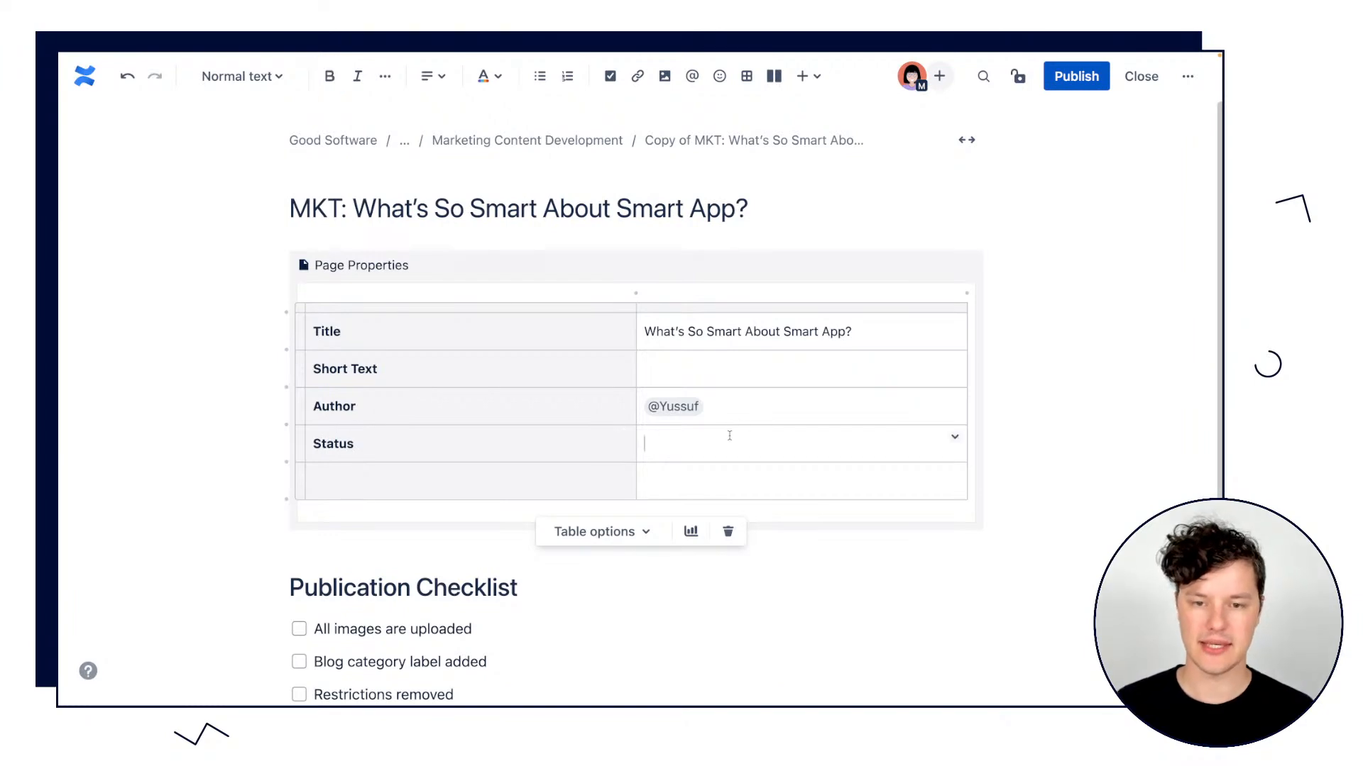
type("/s")
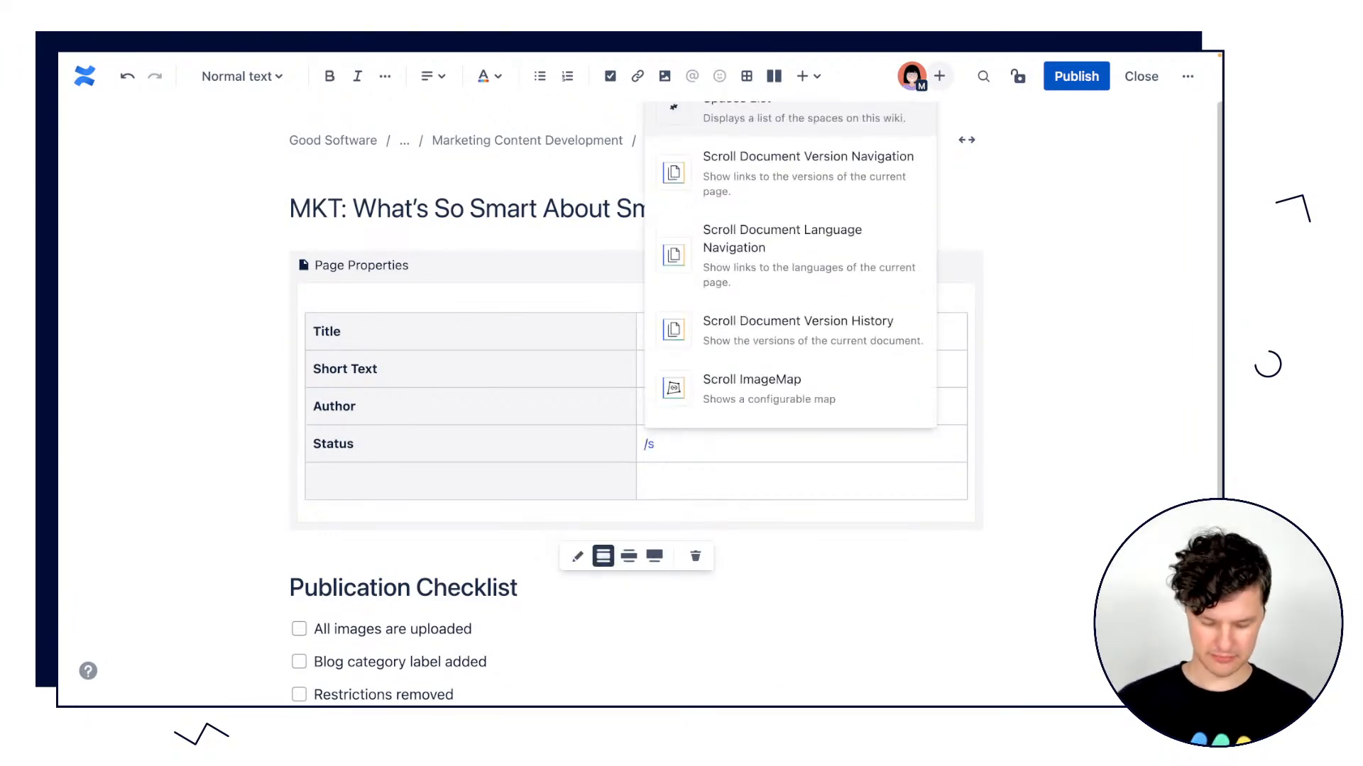
type("tat")
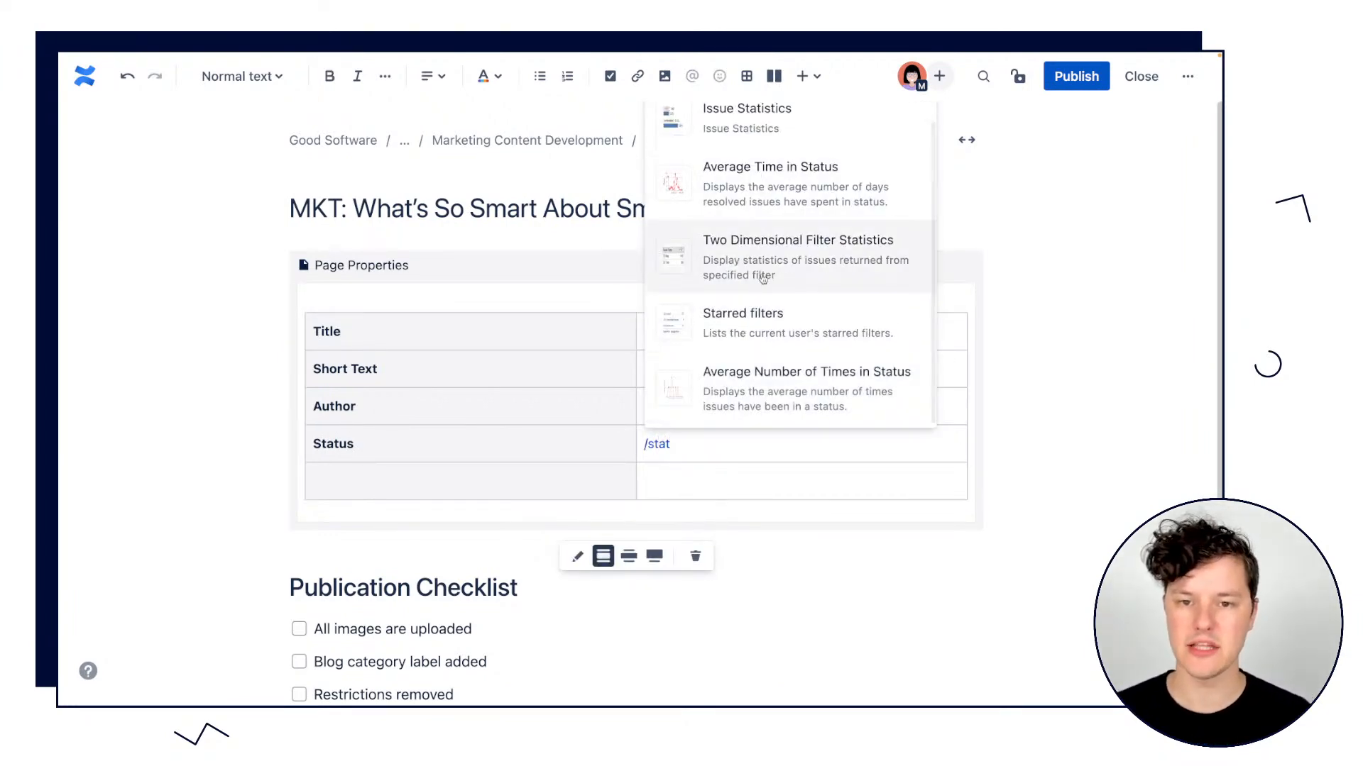
scroll(749, 124, "up", 1)
left_click(749, 121)
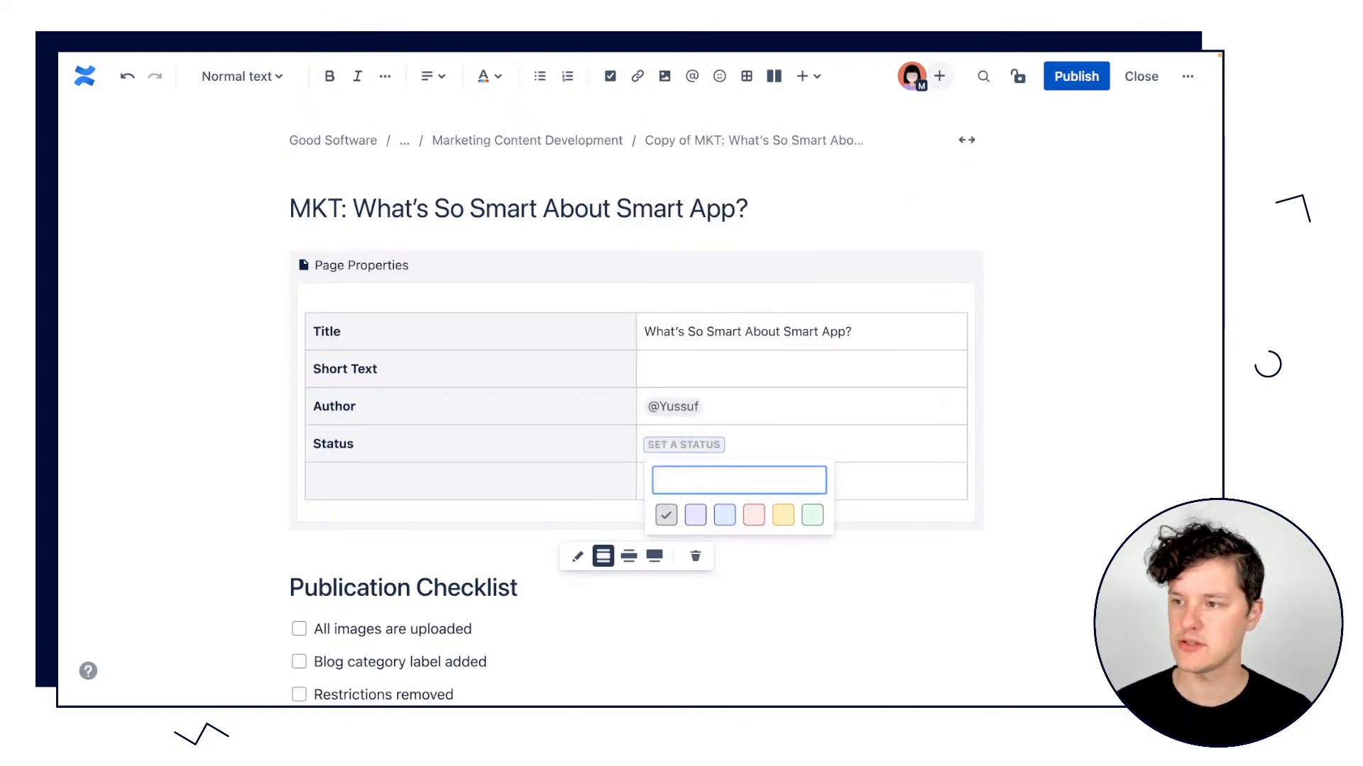
Set the status element in the Status row to "IN PROGRESS" and color it green.
left_click(696, 481)
type("IN ")
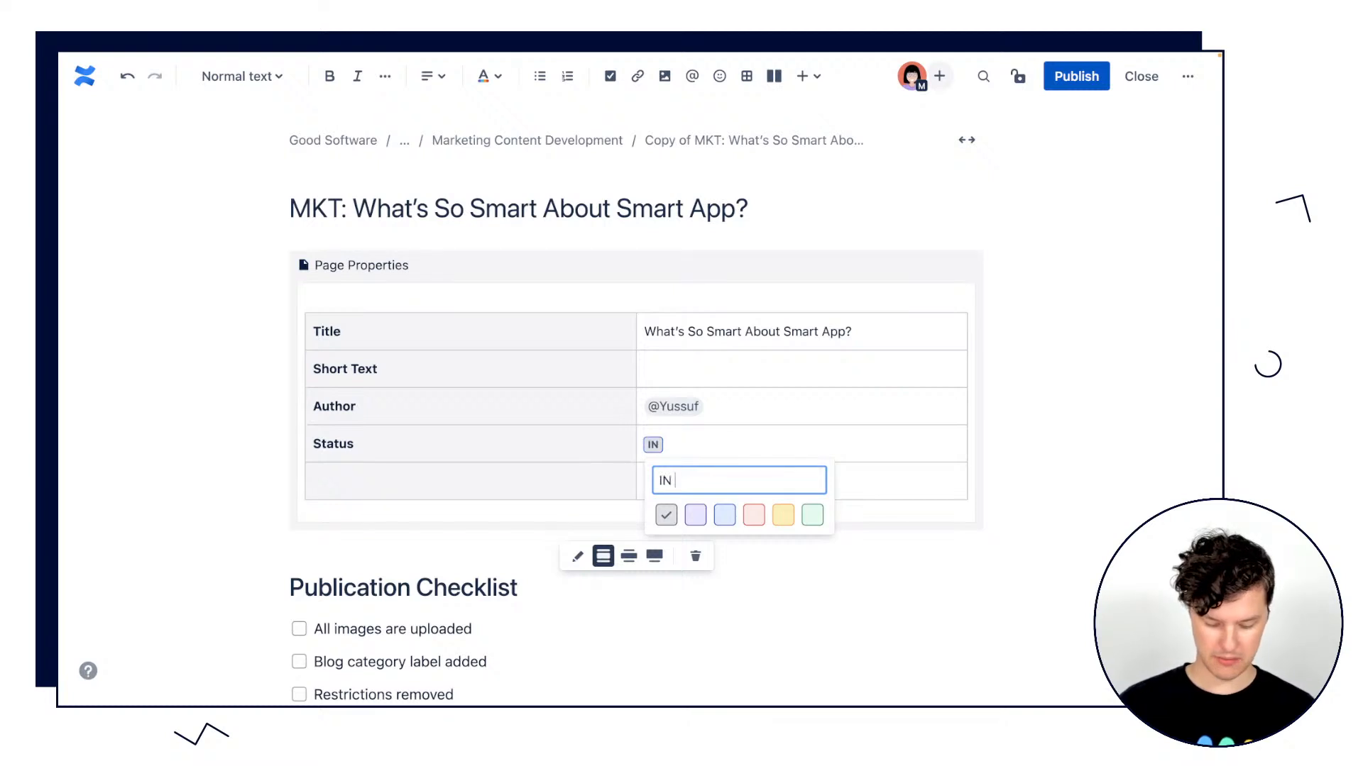
type("PROGRES")
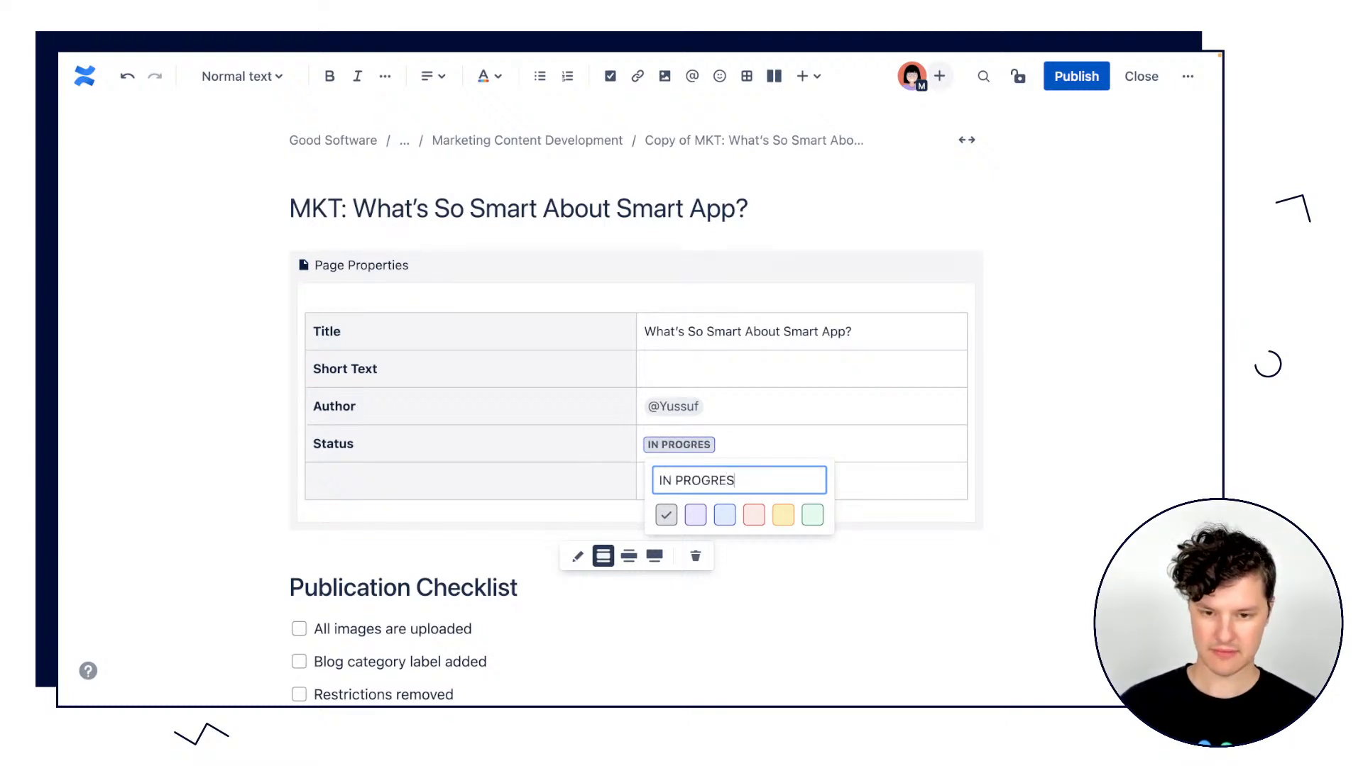
type("S")
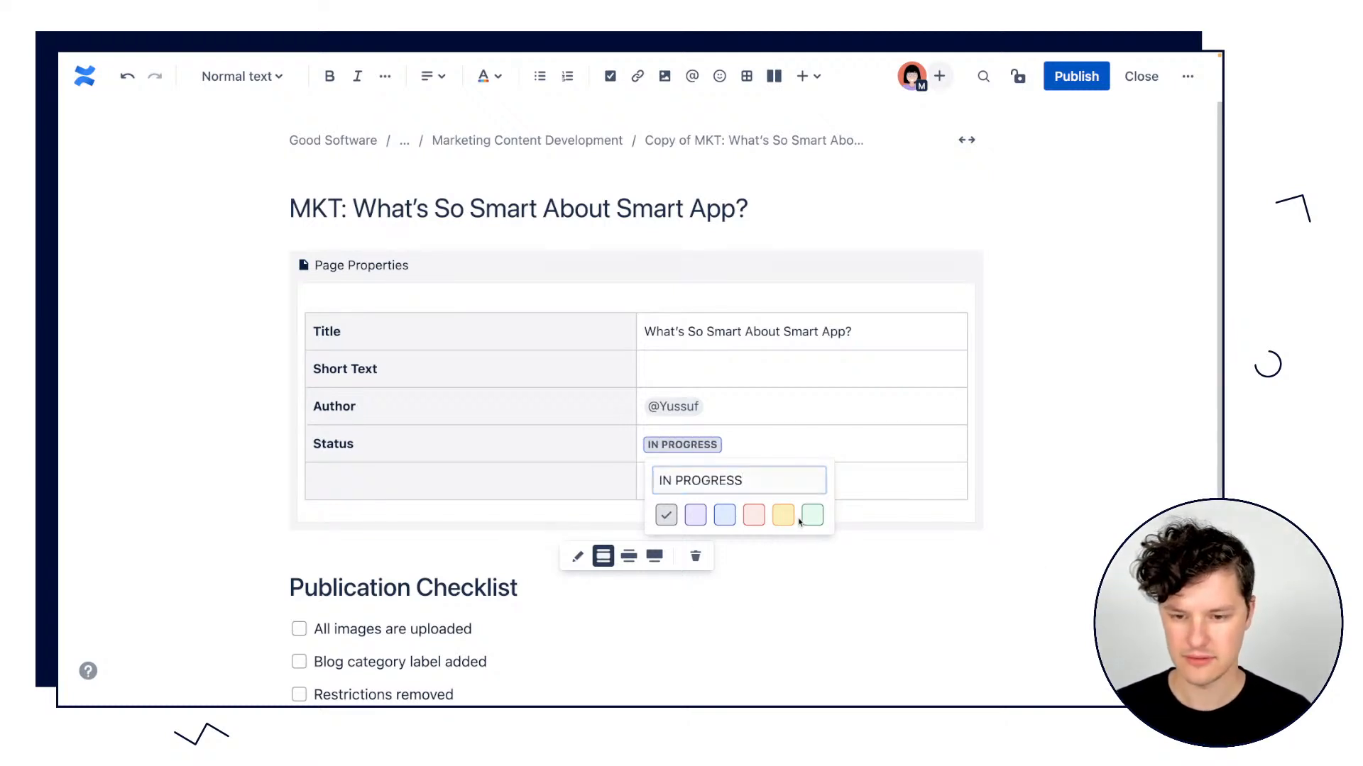
left_click(812, 515)
left_click(867, 593)
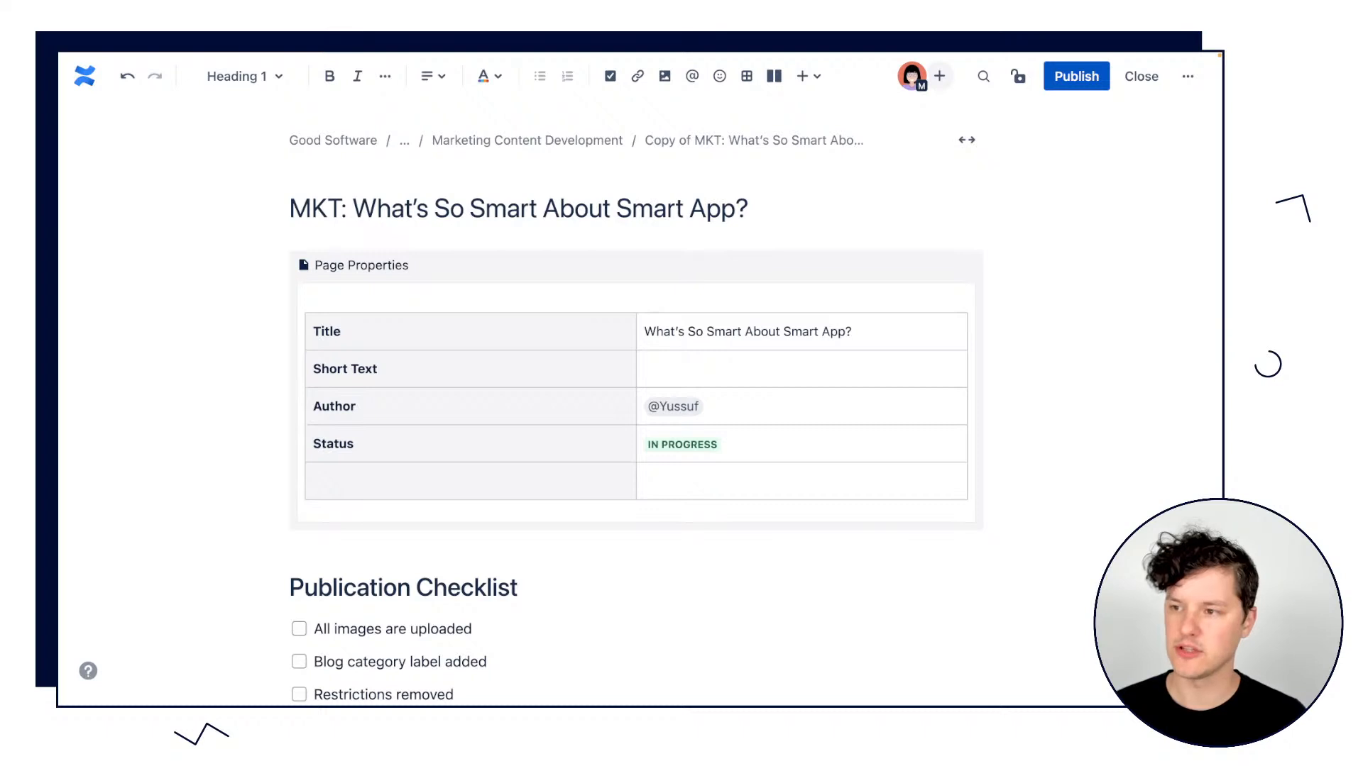
left_click(318, 332)
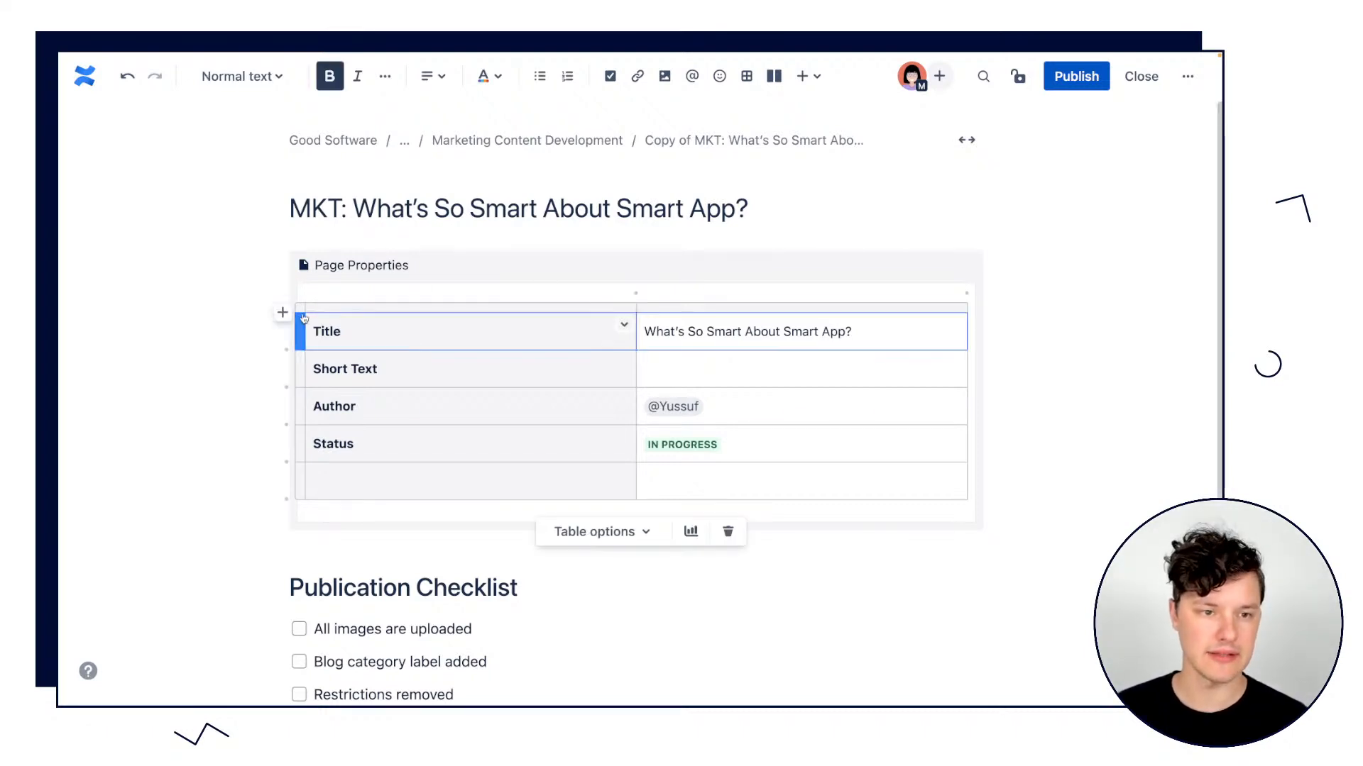
left_click(300, 308)
type("What’s So Smart About Smart App?")
key("super+z")
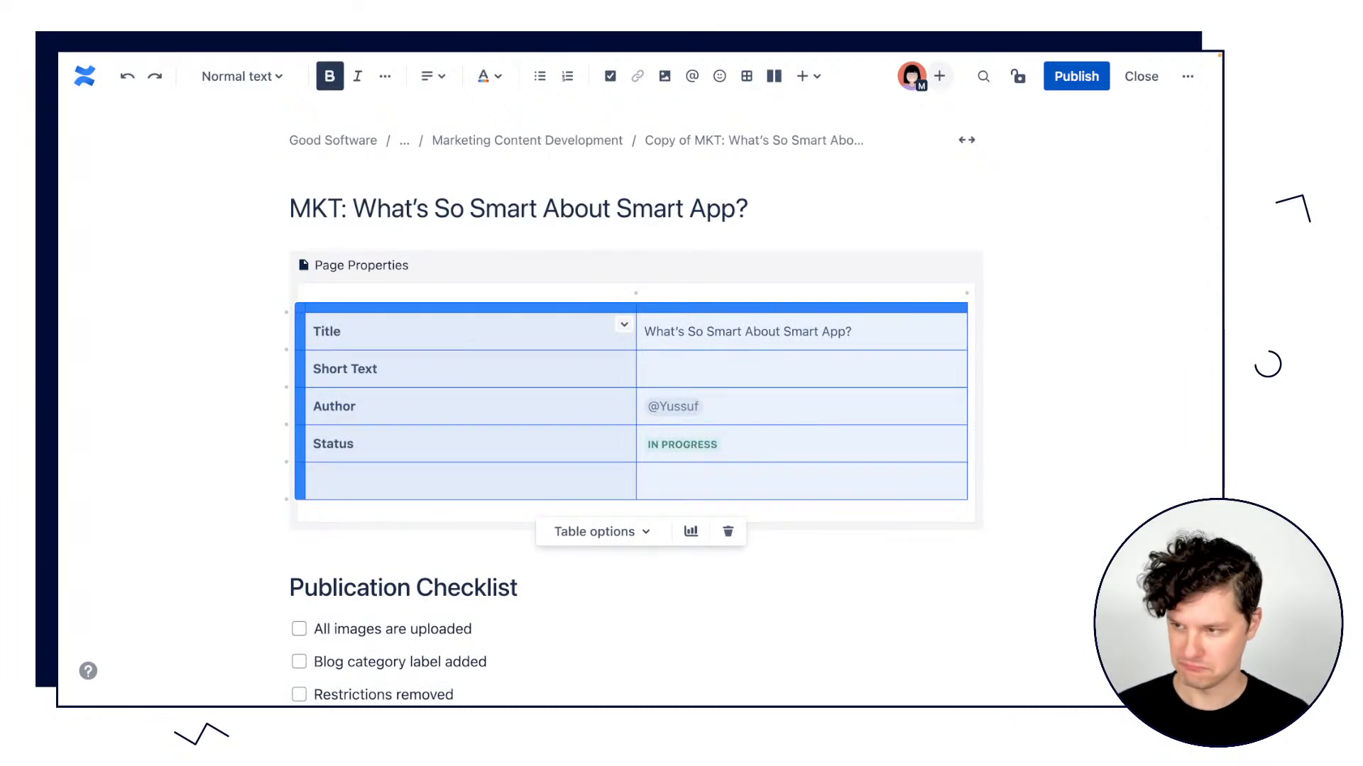
Delete the whole table inside the Page Properties macro and paste the copied, fully filled-in three-column table in its place.
left_click(301, 311)
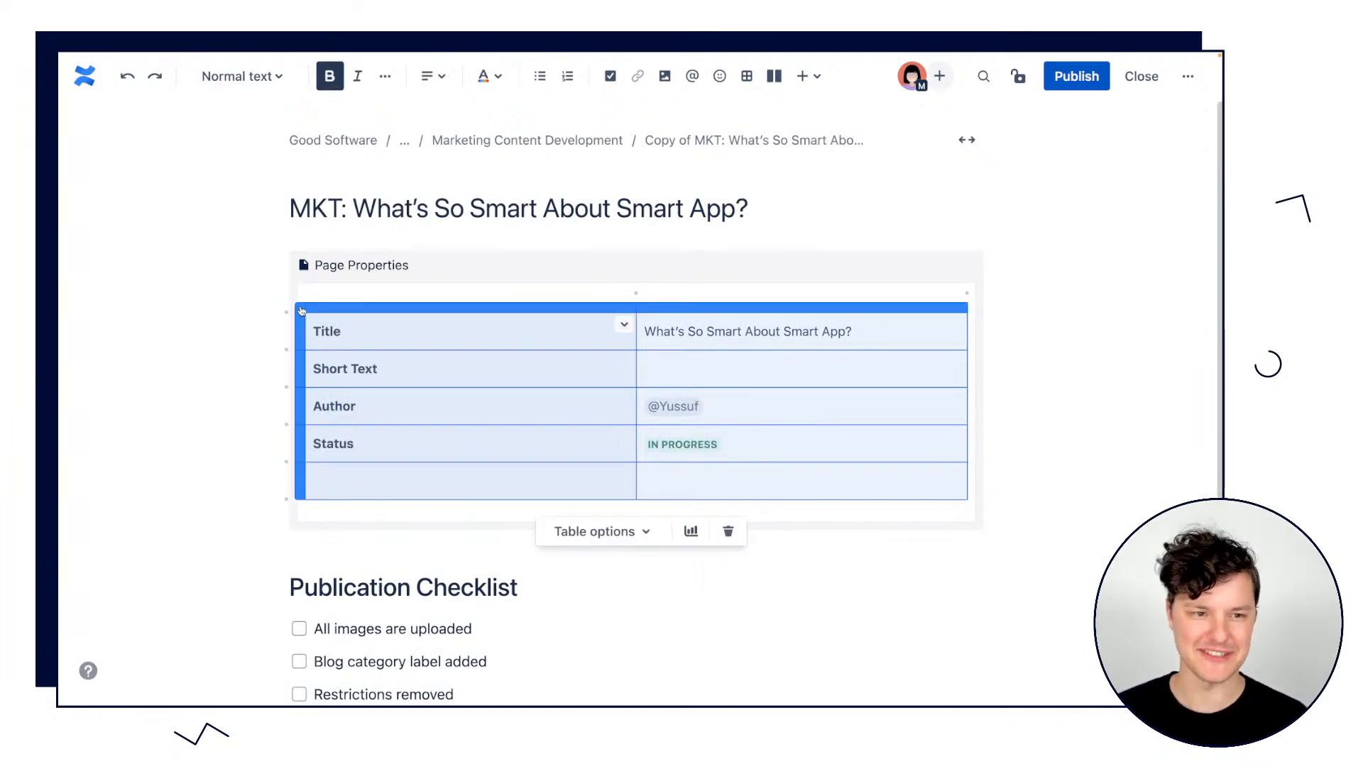
key("BackSpace")
type("Title\tWhat's So Smart About Smart App?\tRequired: Please add a short description of what your blog post is about. Short Text\tThere's nothing better than good, smart, software.\tPlease add a short description of your blog post in 200 characters or less to be used for social promotion Author\t@Yussuf\tRequired: Please add your name. Category\tApps\tPlease choose from one of the specified Blog Categories Goal\tCommunication how SmartApp is differentiated from the competition.\tThe goal should: Explain what the reader should learn from this article Explain what the reader should do next Keep in mind the 'Amplify Atlassian' mission Status\tPUBLISHED\t Jira Issue\tGS-2145\tRequired: Please add the corresponding Jira issue for status and time tracking efforts Publishing Date\tApr 15, 2021")
Review the pasted Page Properties table from the Title row through the Publishing Date row.
scroll(319, 313, "down", 6)
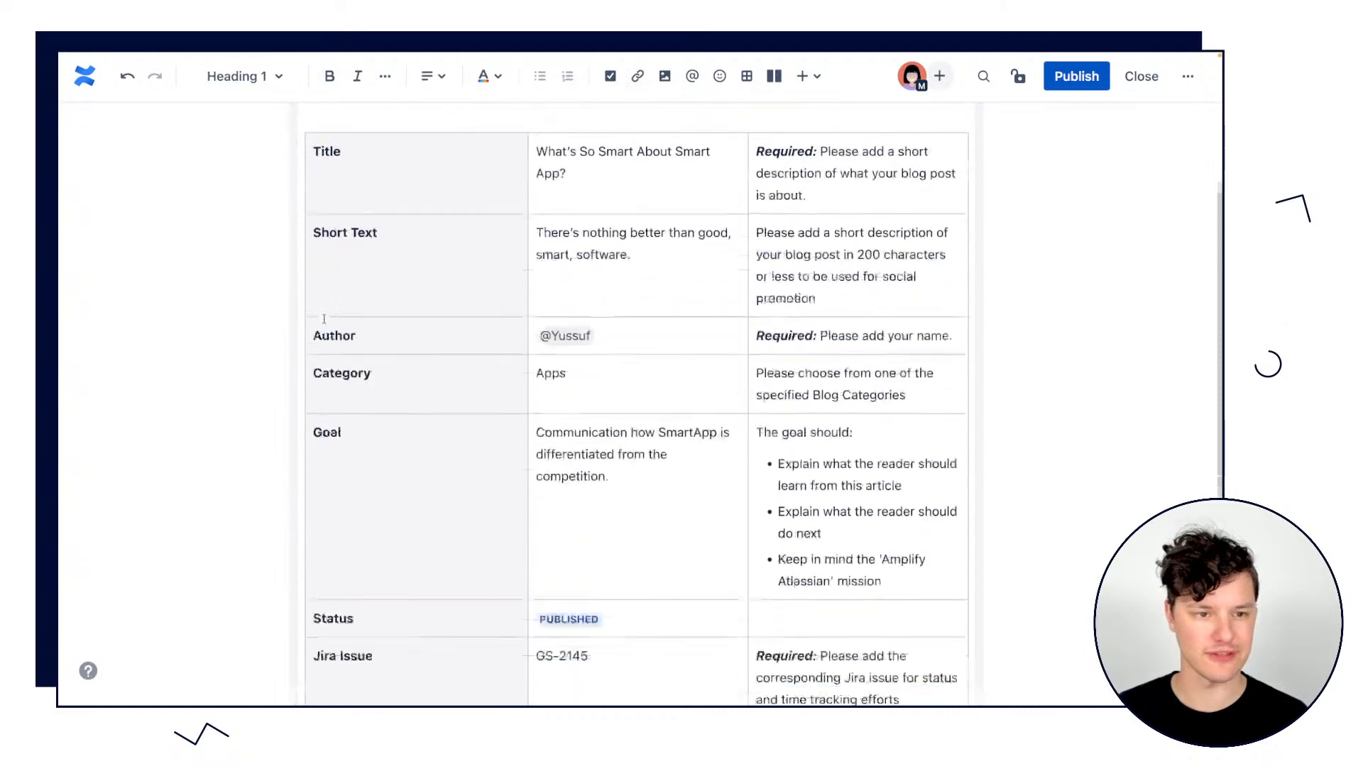
scroll(572, 296, "up", 5)
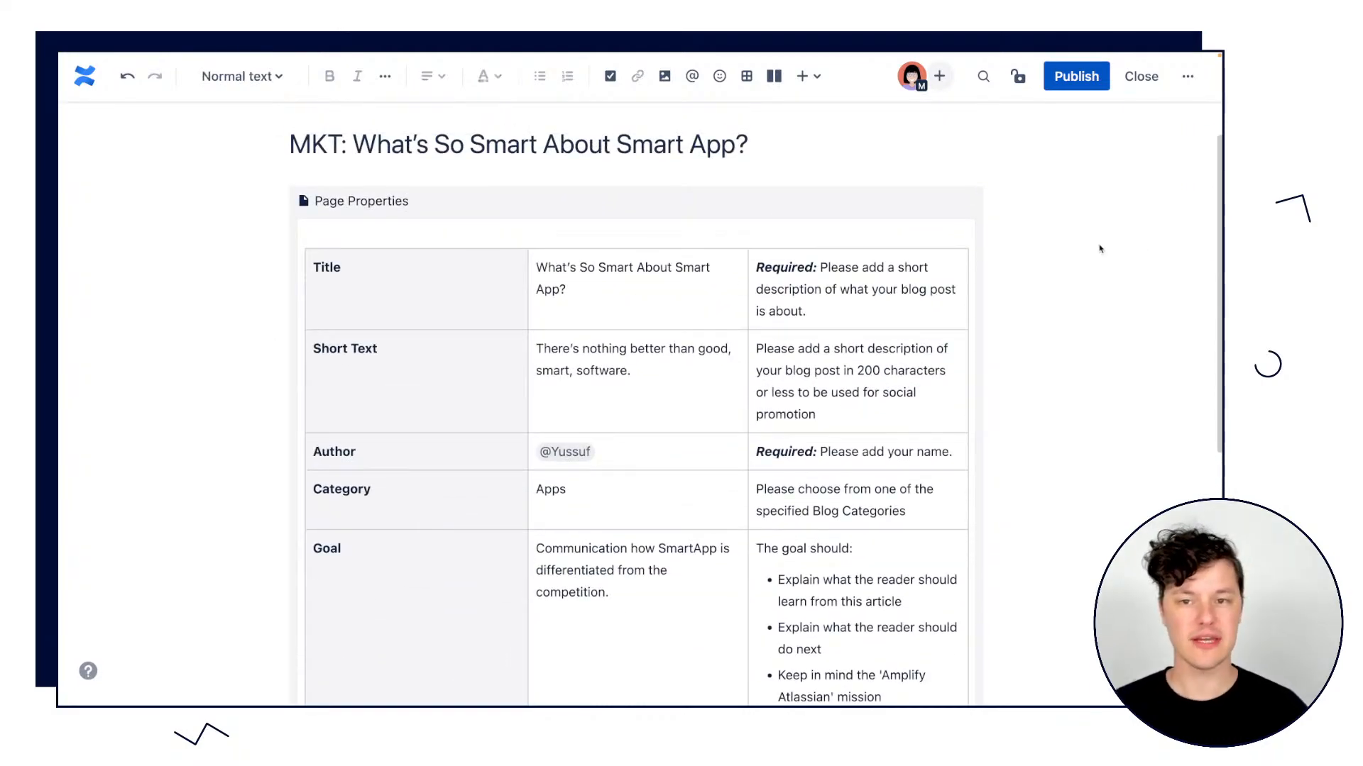
scroll(1043, 307, "down", 1)
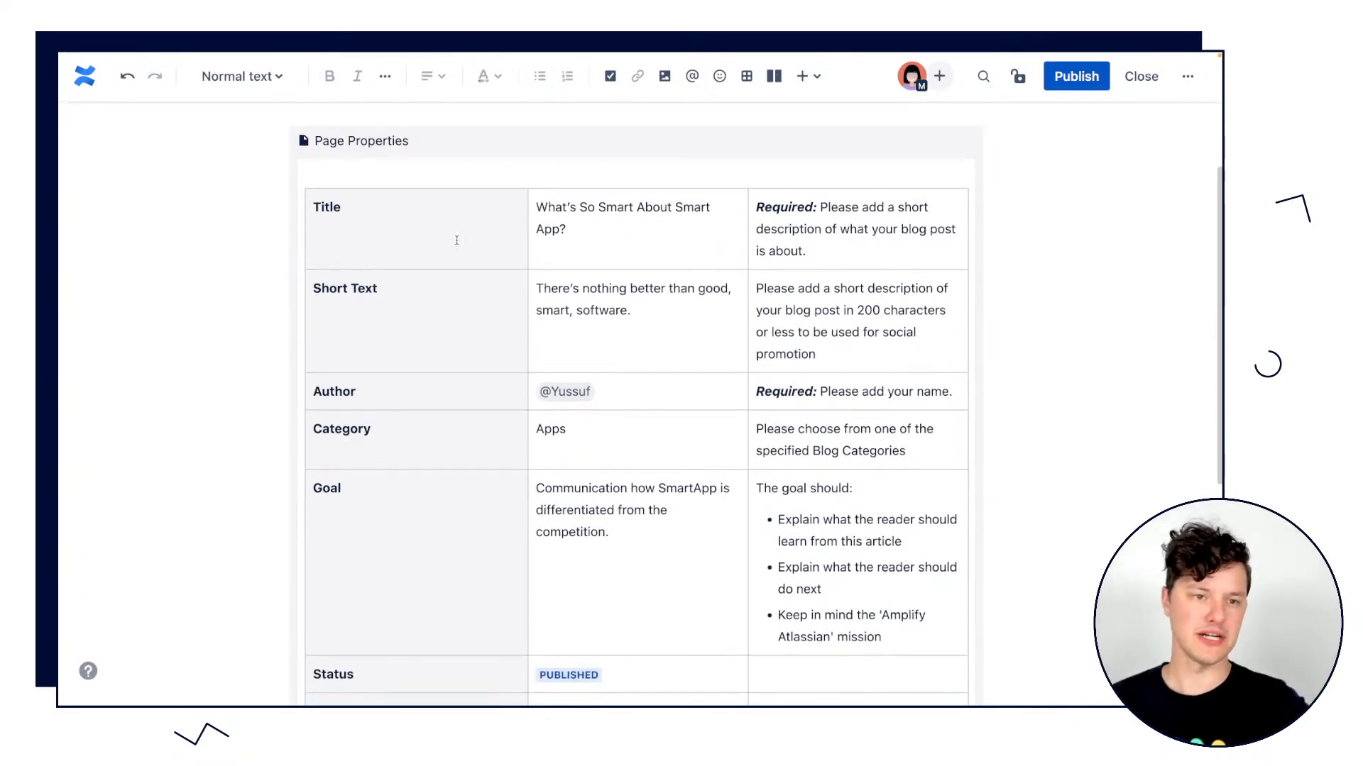
scroll(457, 241, "down", 3)
scroll(469, 526, "down", 2)
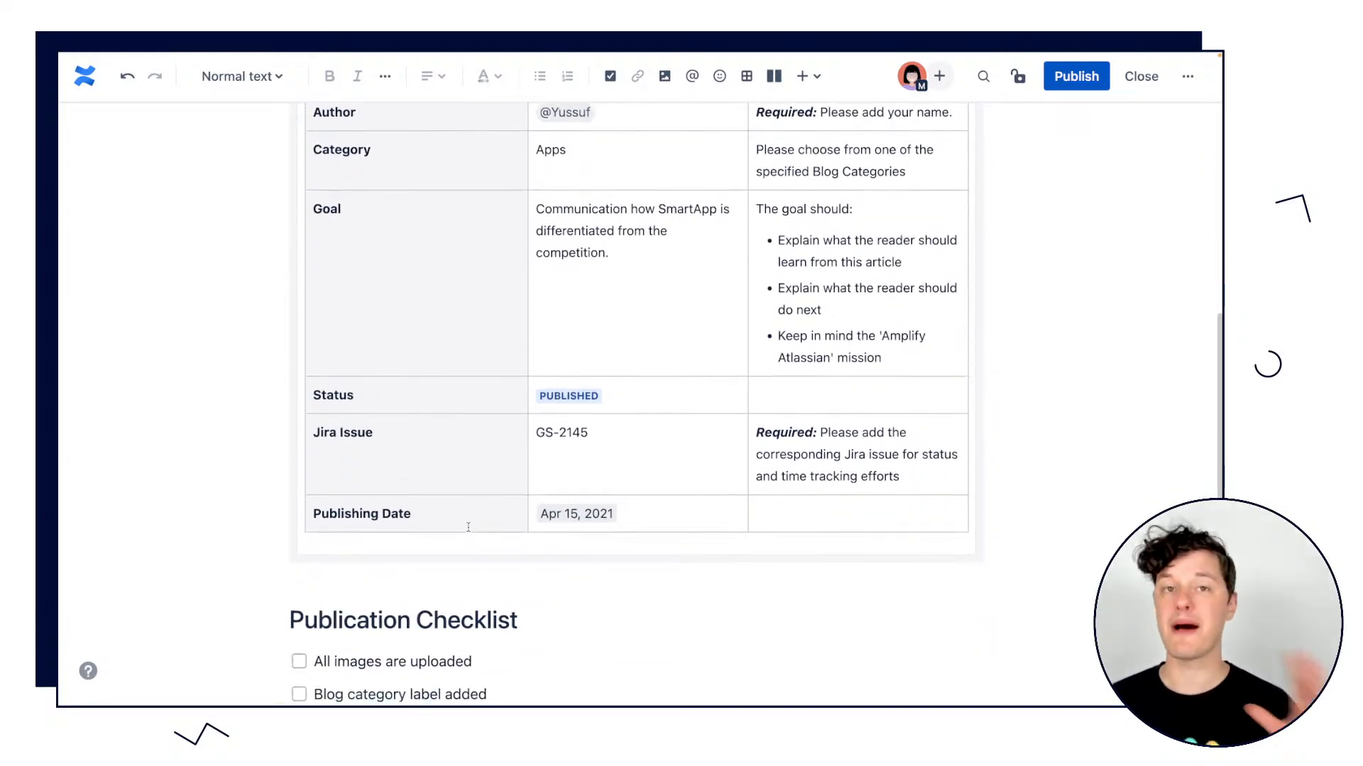
scroll(461, 526, "up", 3)
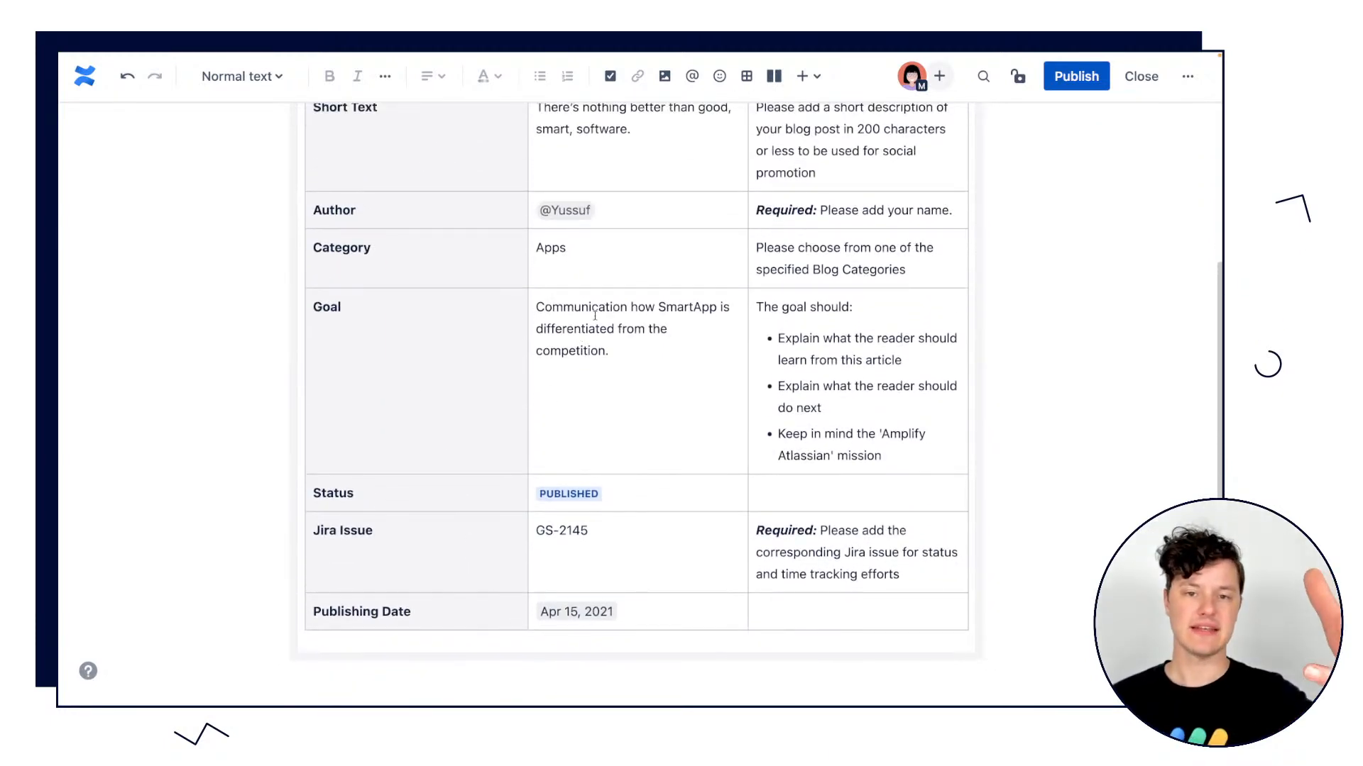
scroll(593, 313, "up", 2)
scroll(595, 317, "down", 3)
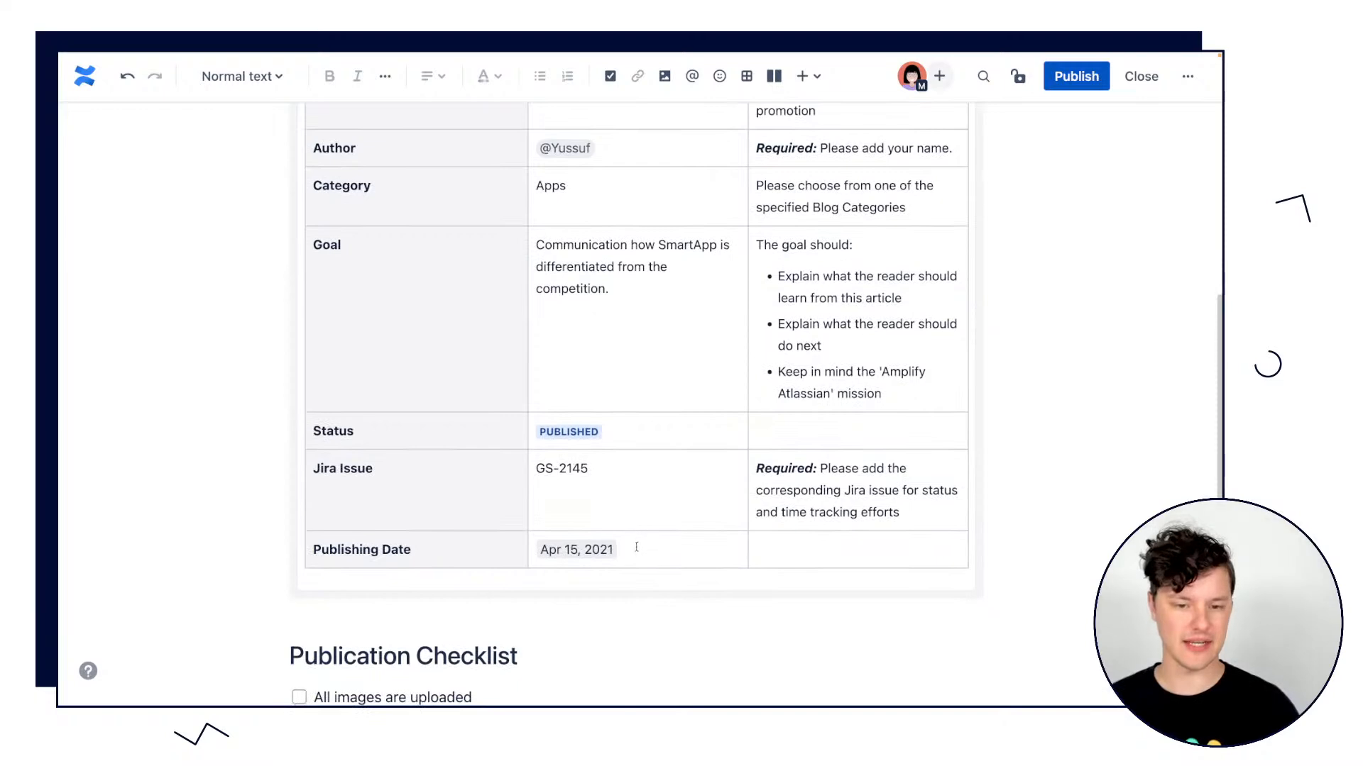
left_click(626, 445)
scroll(618, 423, "up", 5)
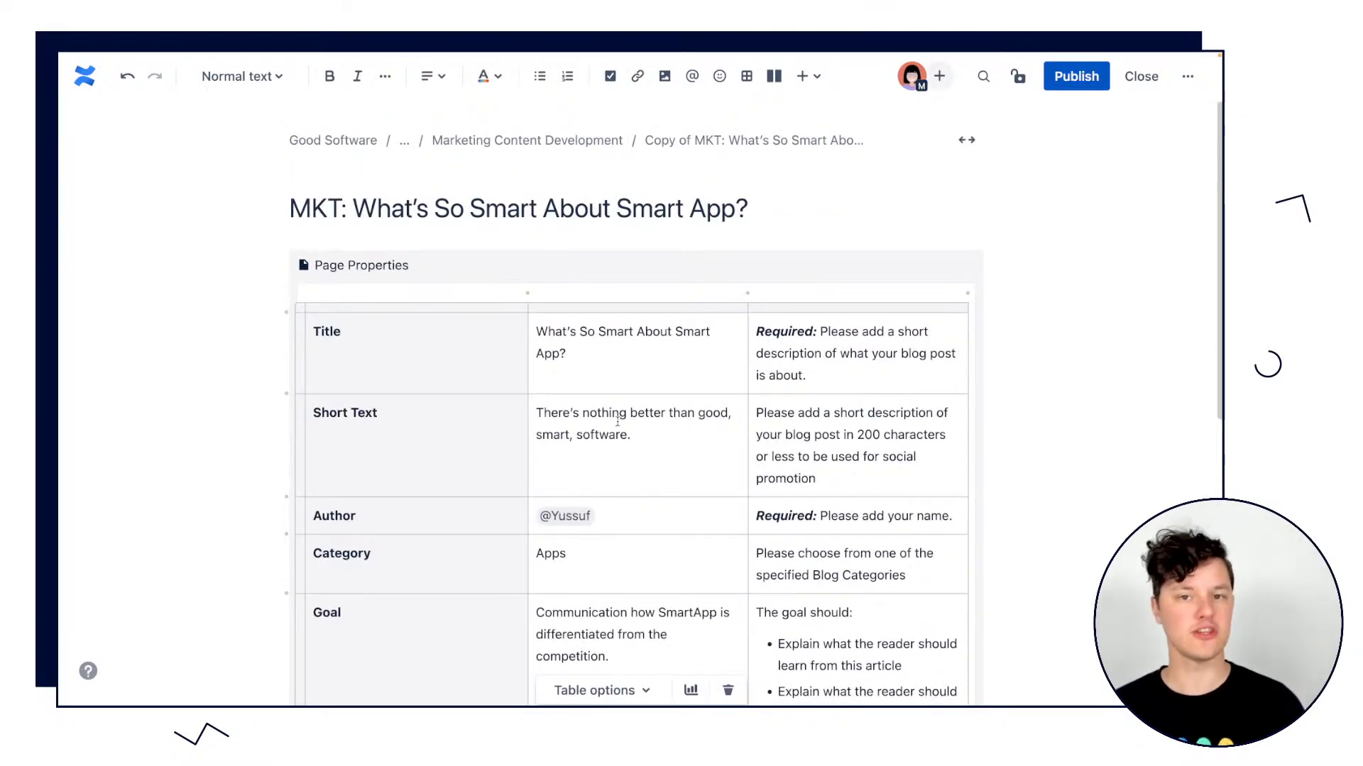
scroll(619, 417, "down", 1)
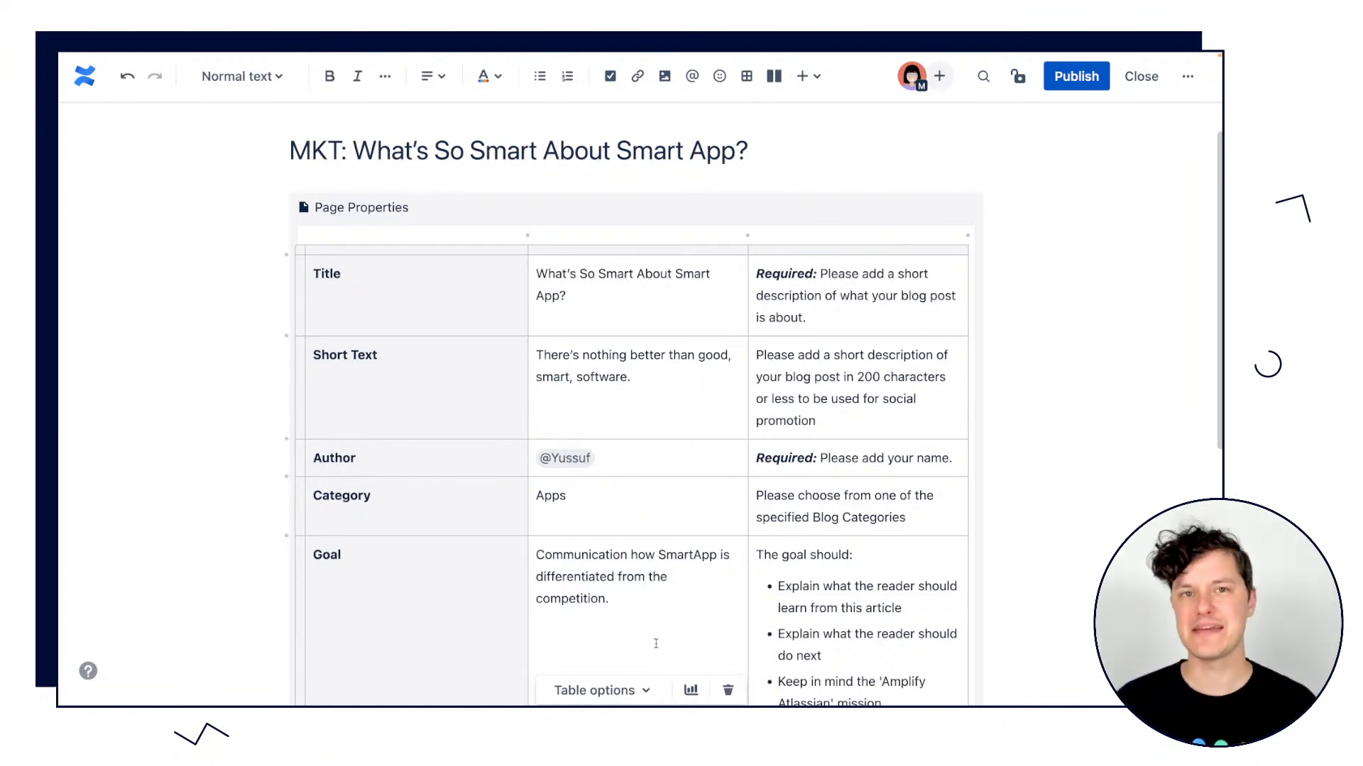
scroll(664, 394, "down", 2)
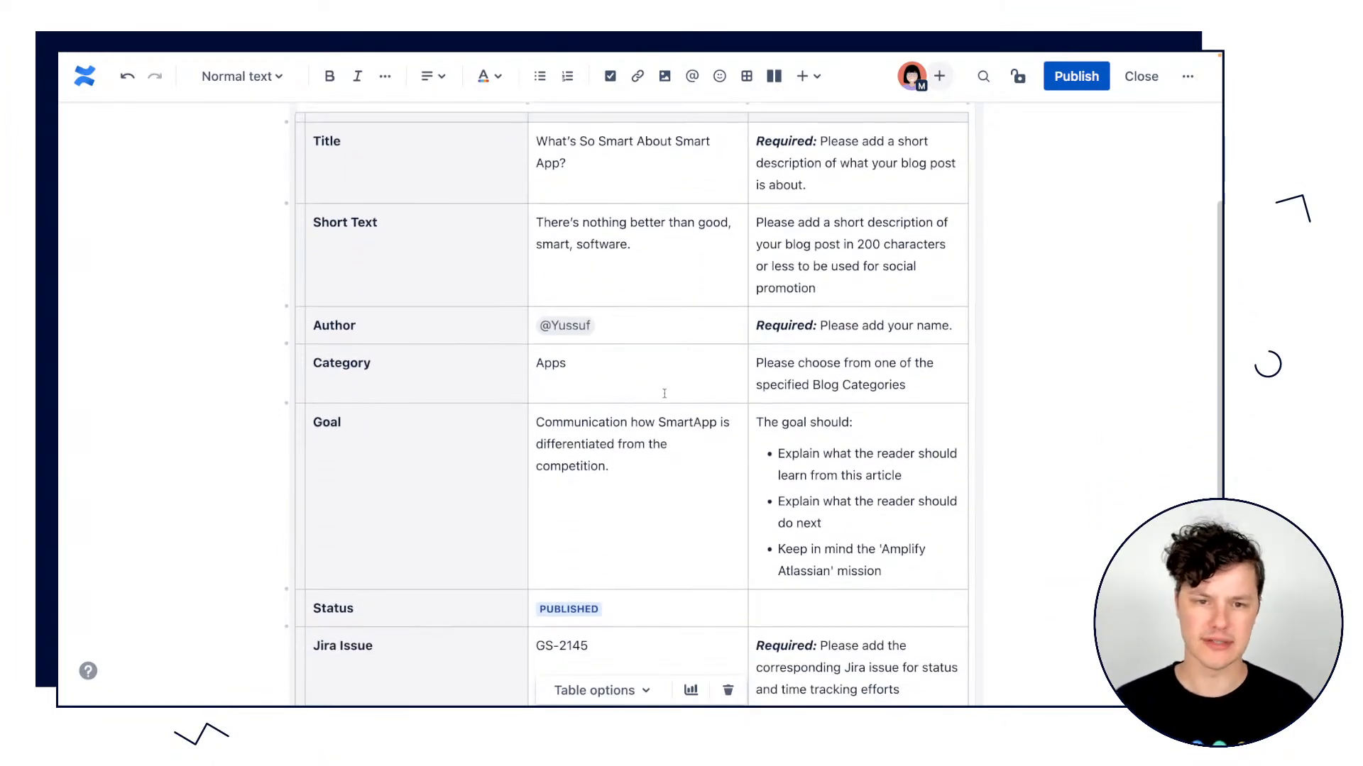
Examine the instruction texts in the third column of the Category and Goal rows and the Goal row's value.
triple_click(822, 366)
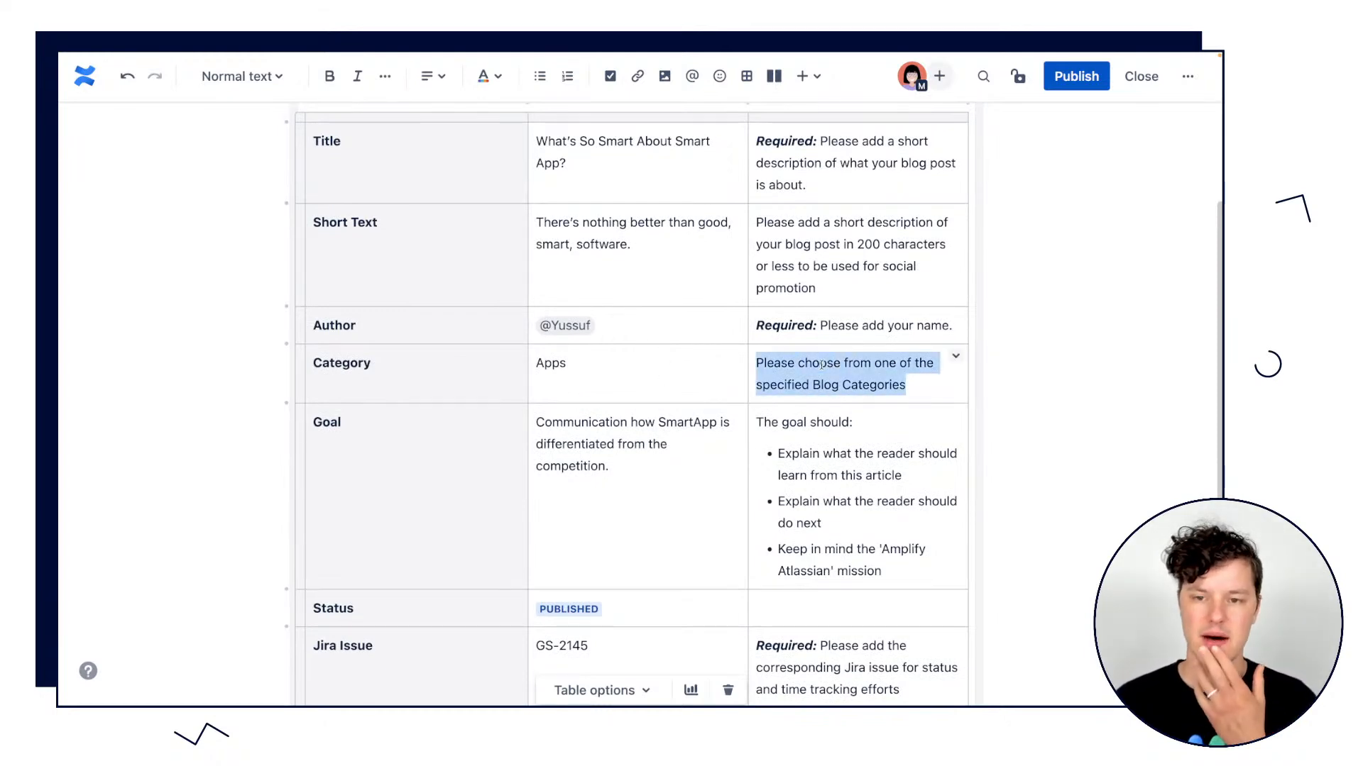
left_click_drag(914, 387, 770, 364)
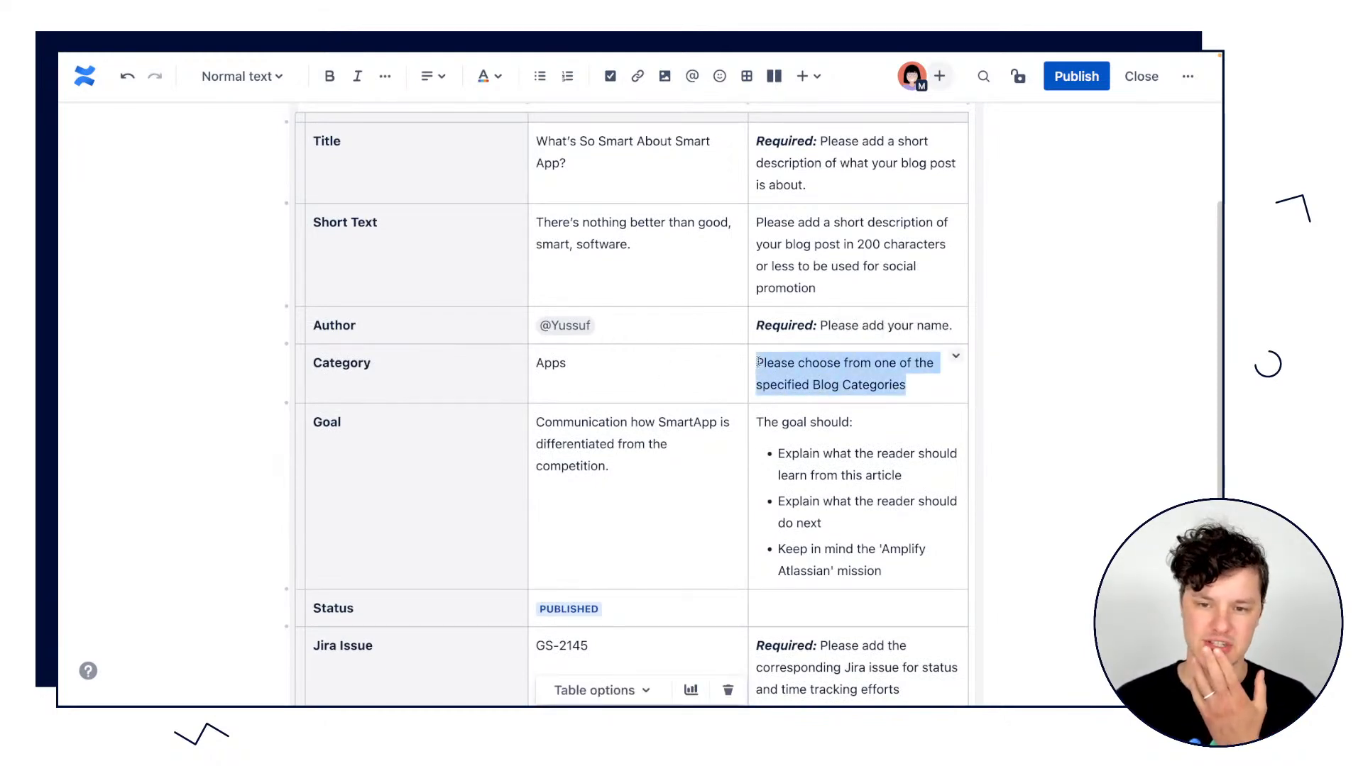
left_click(886, 572)
scroll(889, 496, "down", 2)
left_click_drag(889, 473, 761, 322)
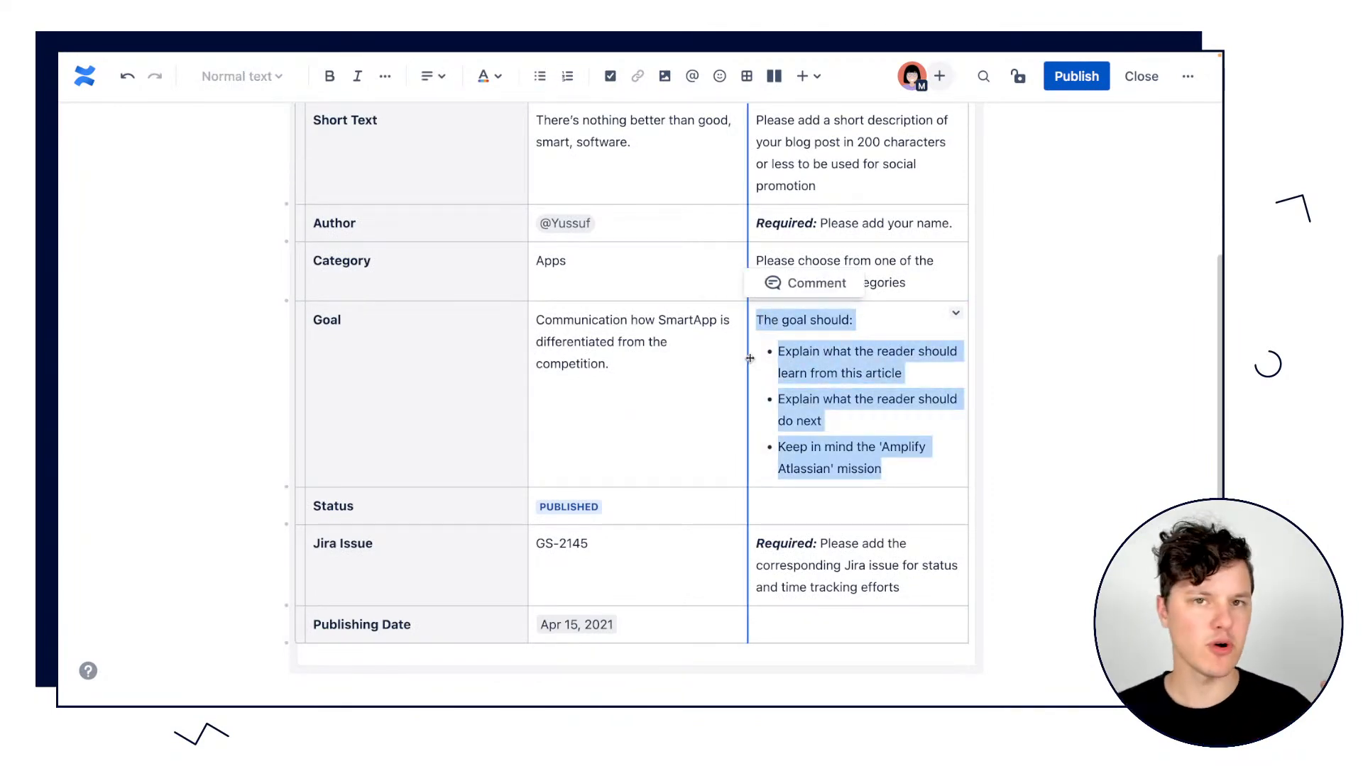
triple_click(645, 367)
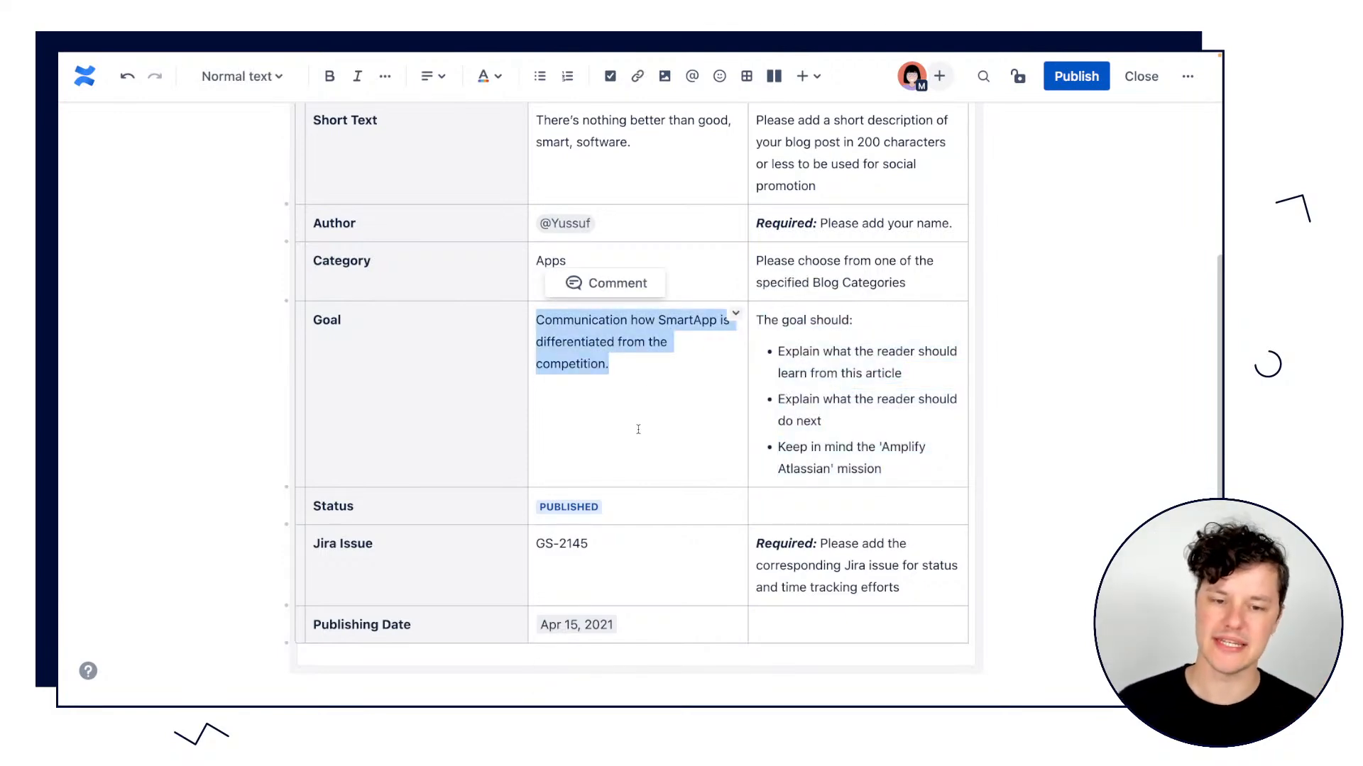
scroll(638, 429, "up", 5)
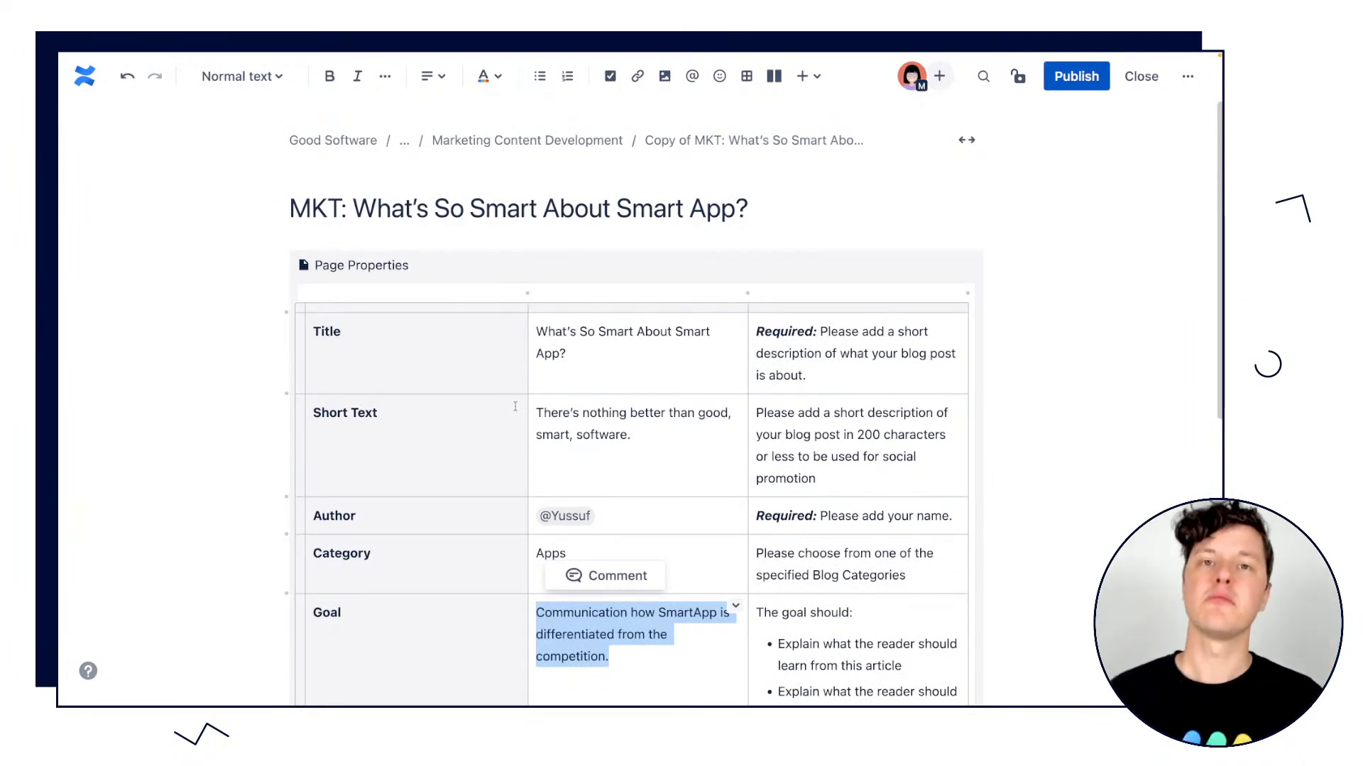
Add the existing label "project" to the MKT: What's So Smart About Smart App? draft page.
left_click(1092, 295)
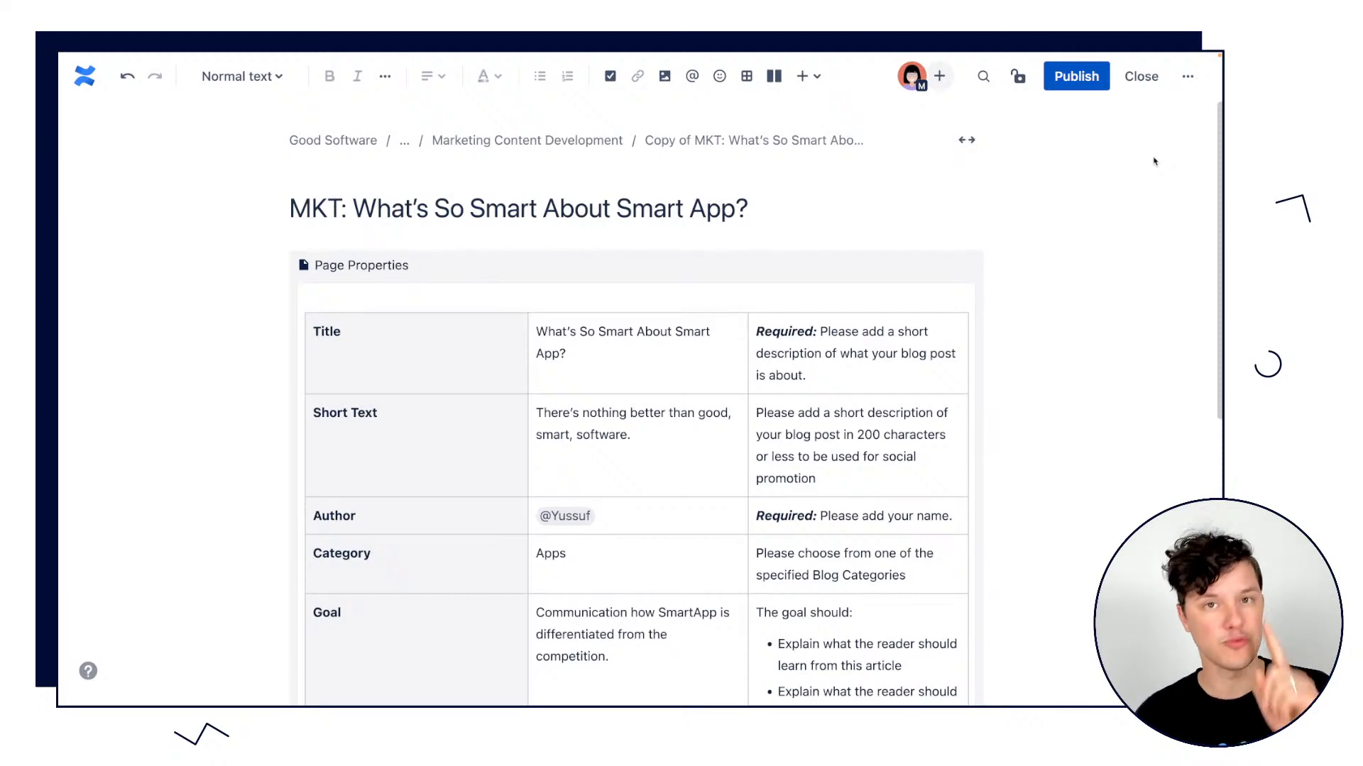
left_click(1182, 79)
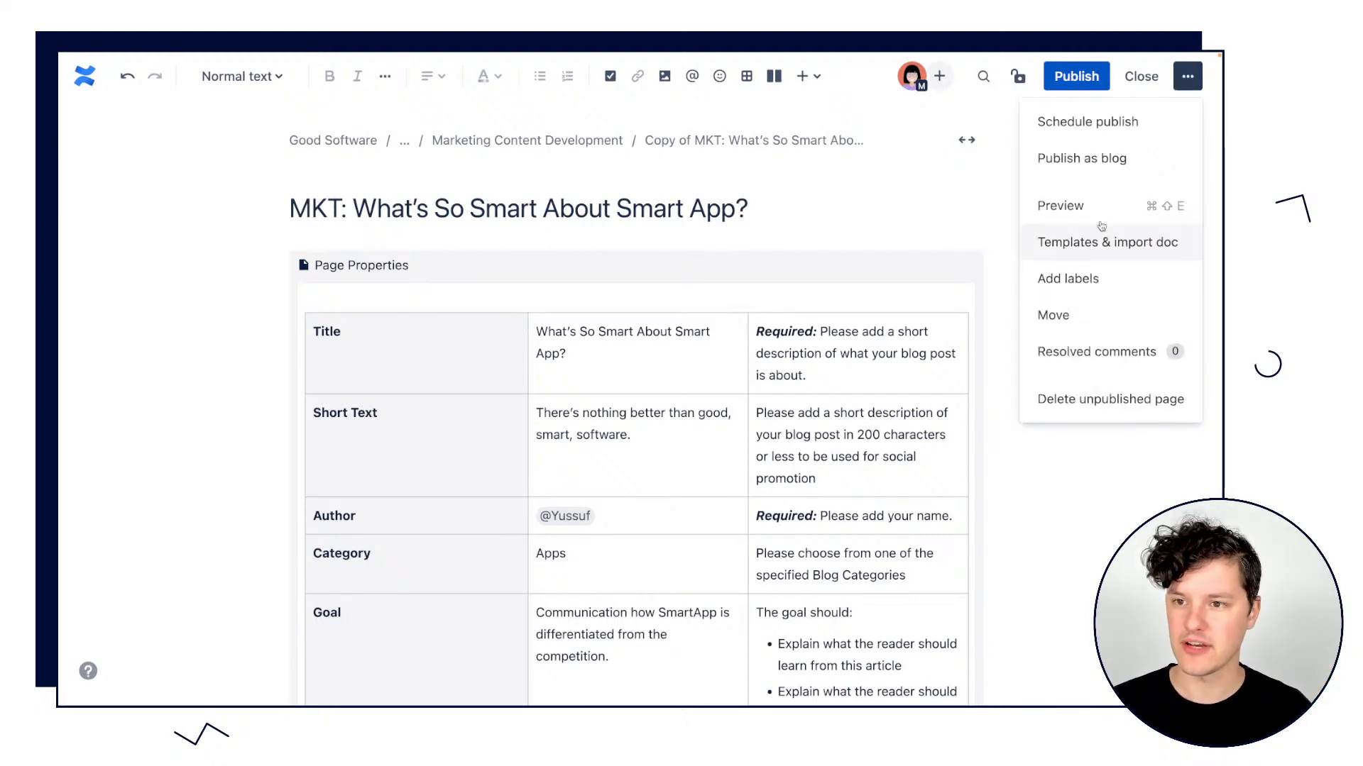
left_click(1068, 278)
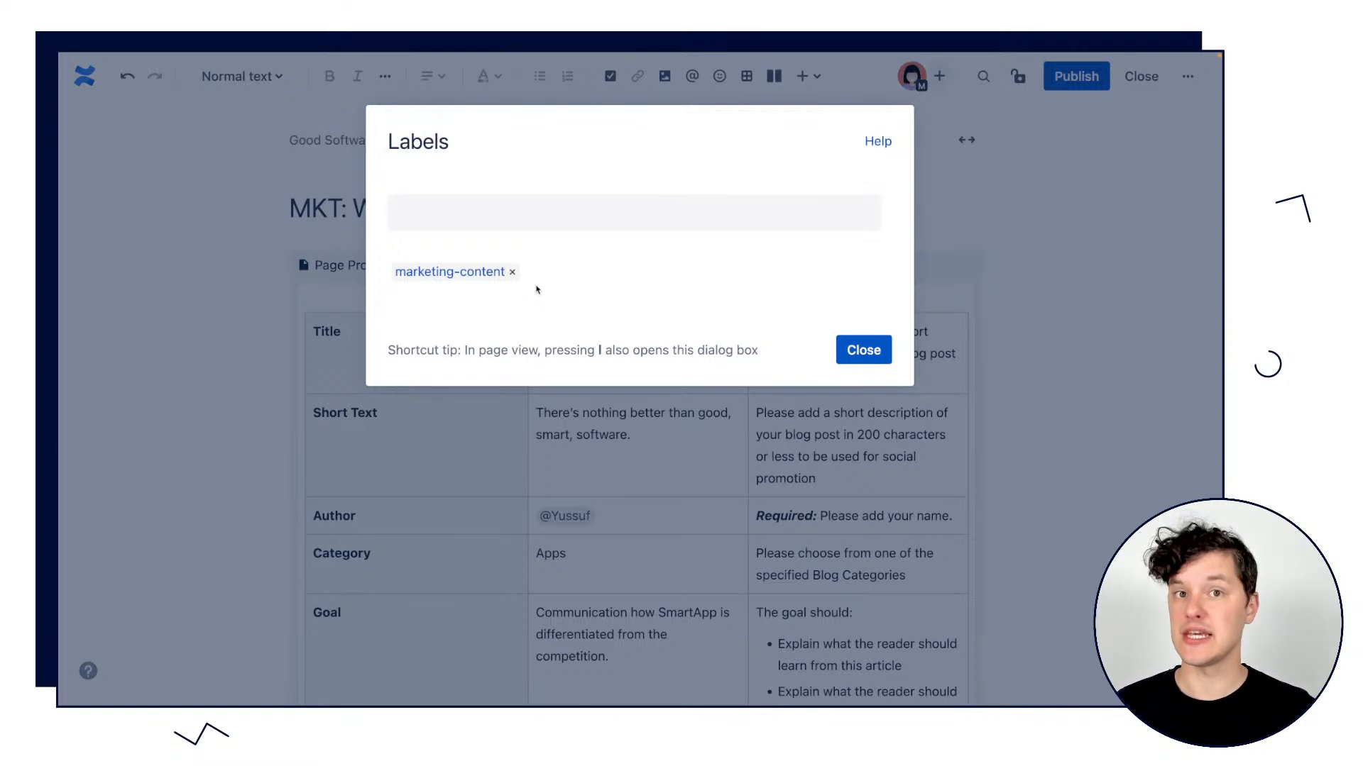
left_click(489, 214)
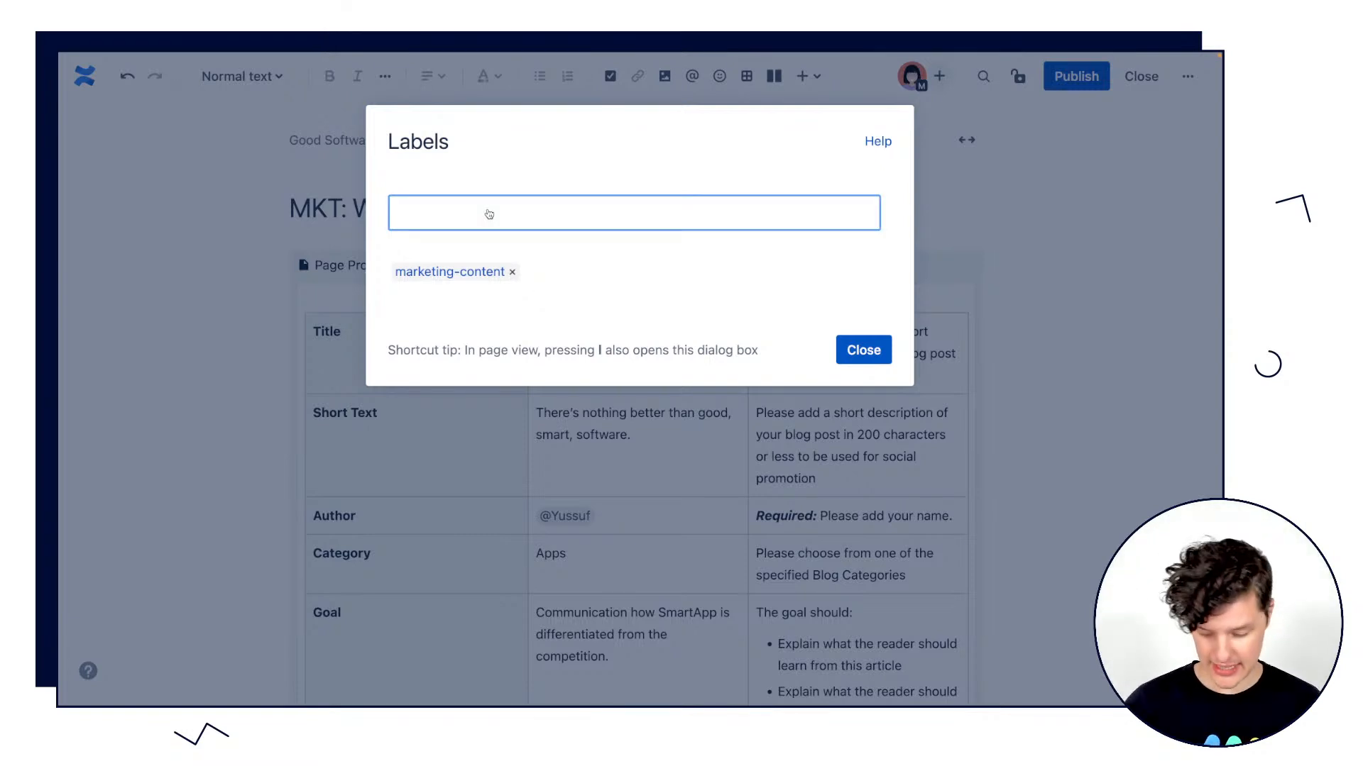
type("proj")
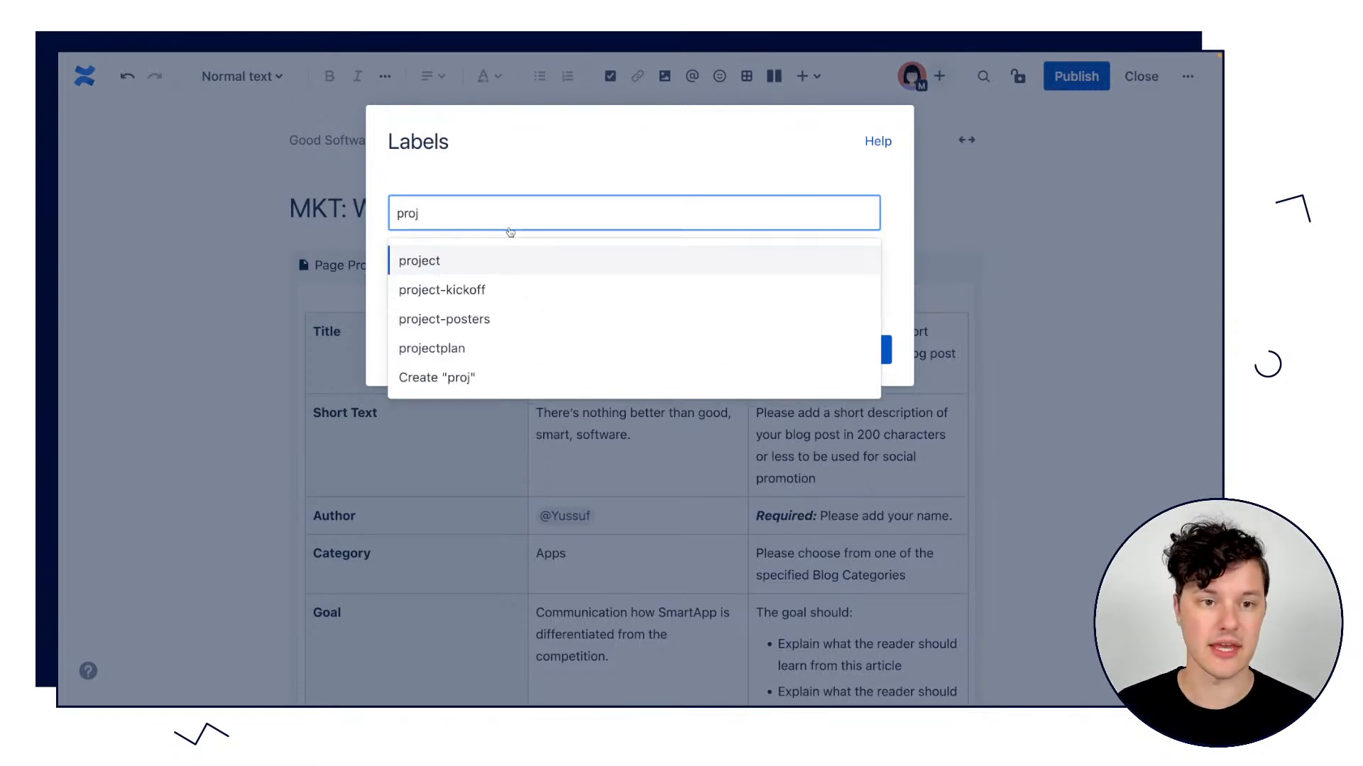
left_click(455, 260)
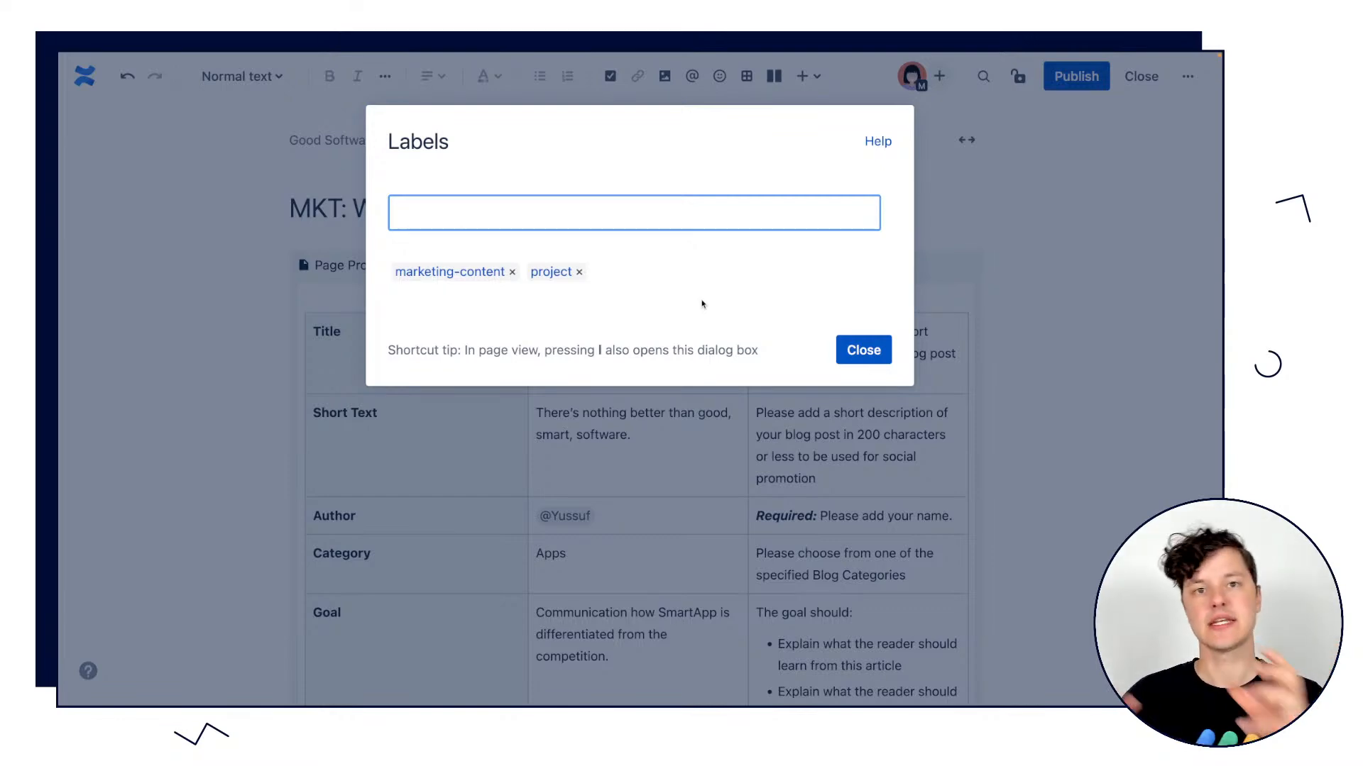
left_click(849, 351)
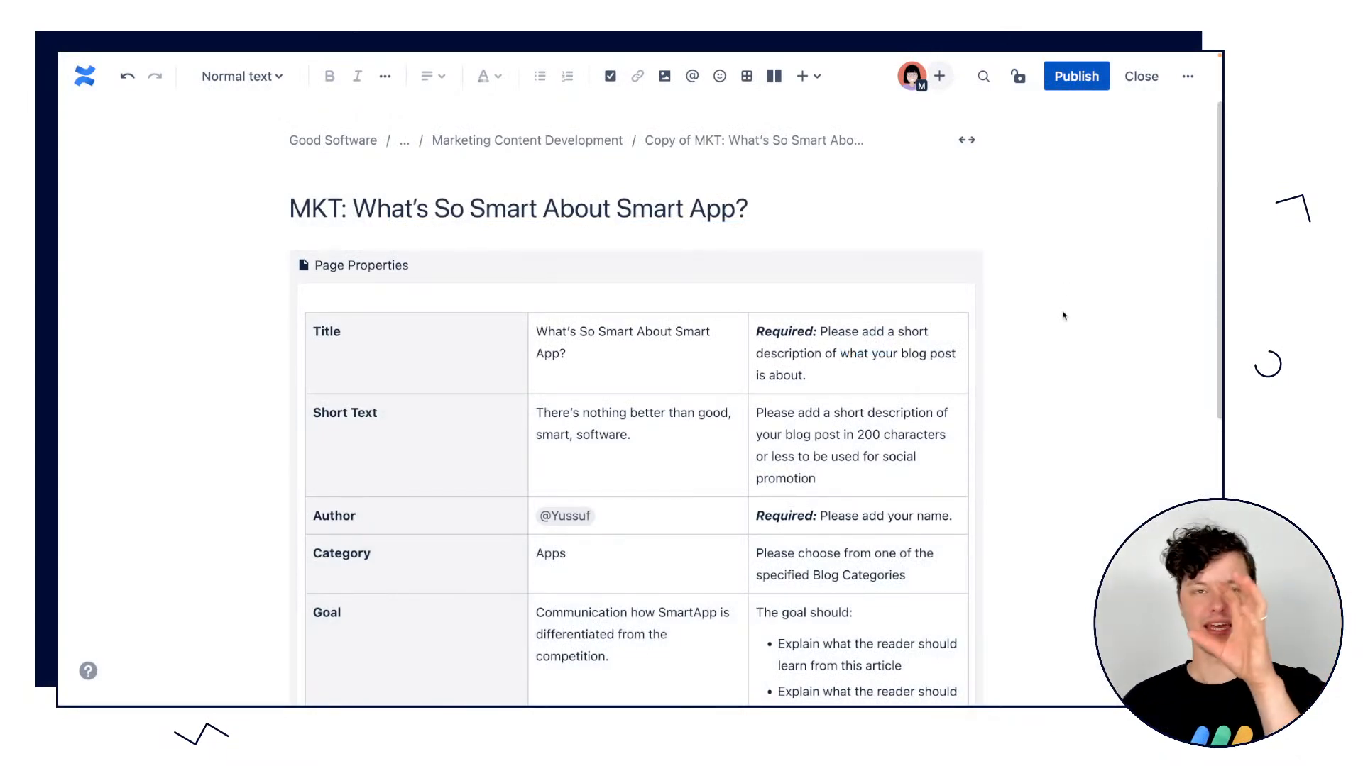
left_click(1077, 278)
Compare the Marketing Content Development page with the draft page and review the draft's Page Properties macro.
mouse_move(871, 217)
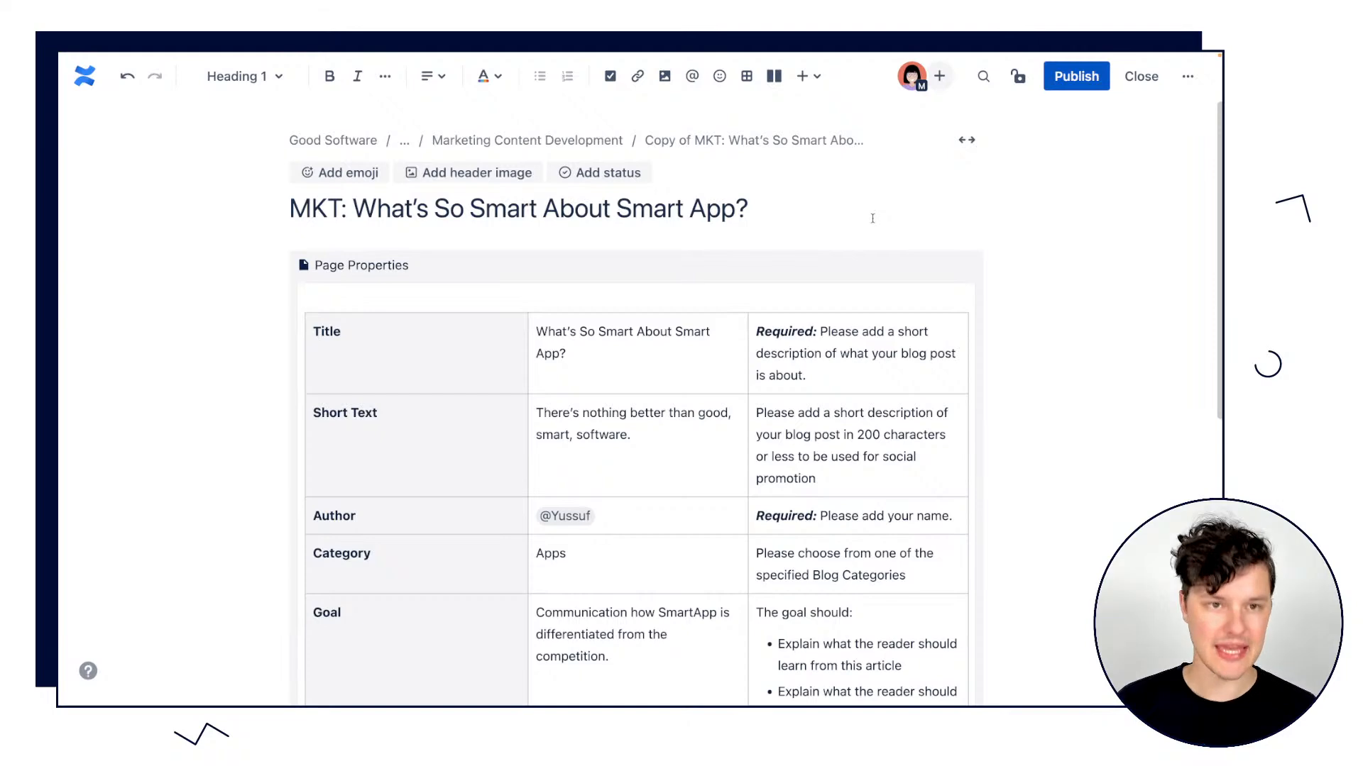
left_click(134, 66)
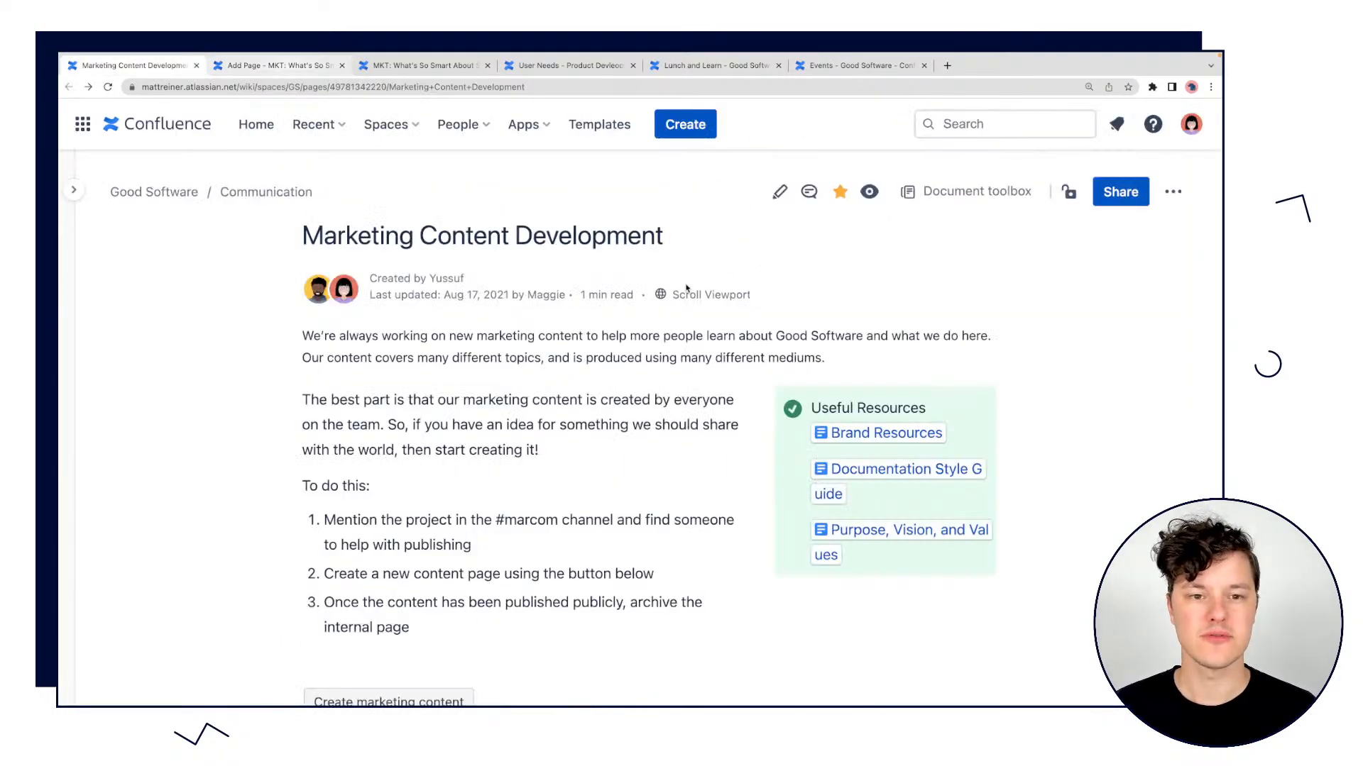
left_click(245, 63)
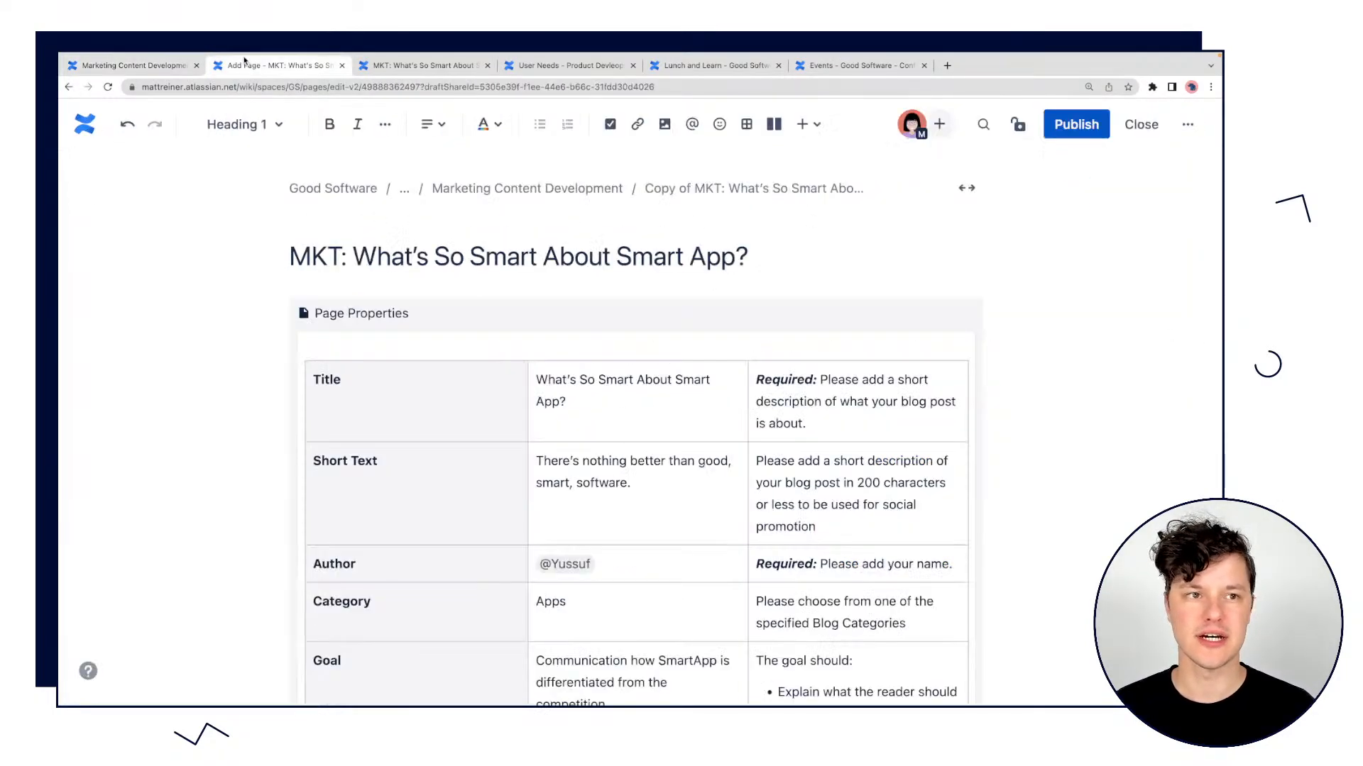
scroll(702, 436, "down", 1)
scroll(700, 435, "up", 1)
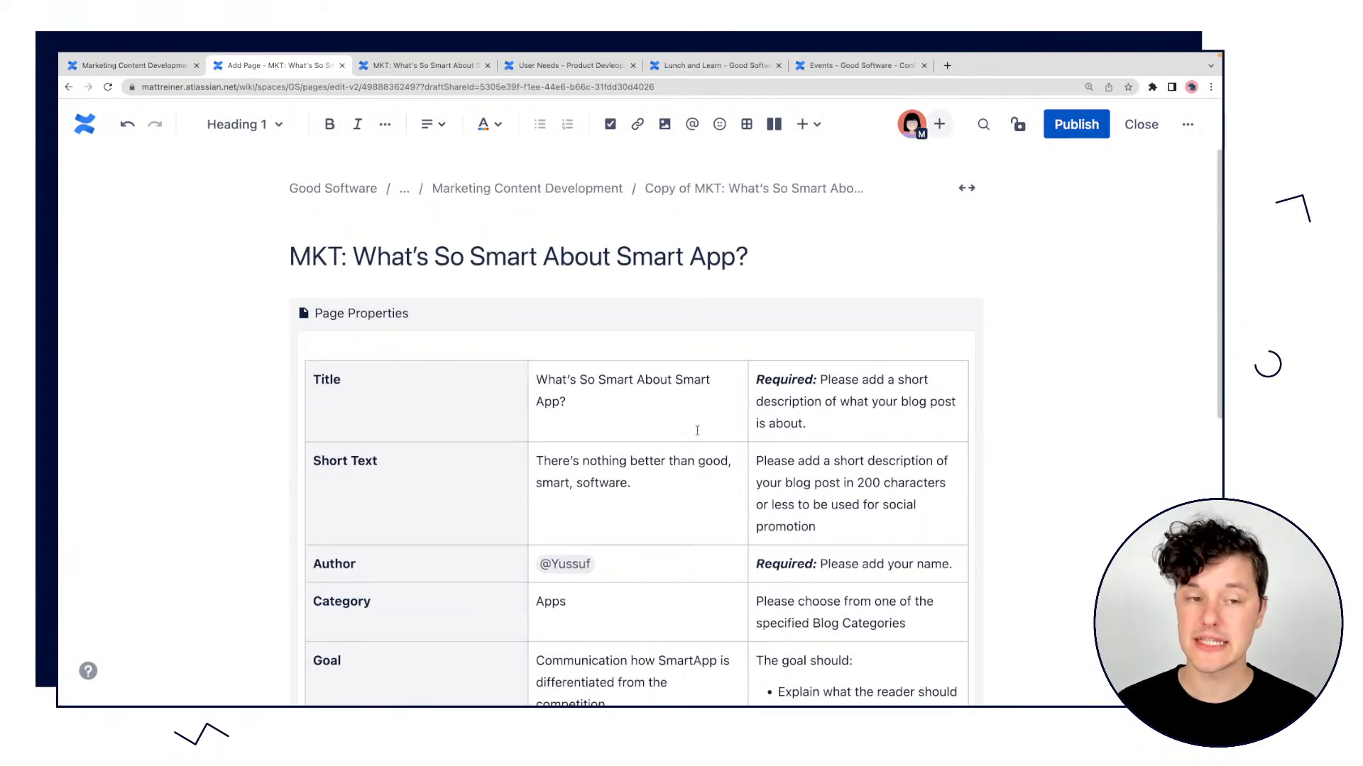
left_click(350, 317)
scroll(334, 321, "down", 4)
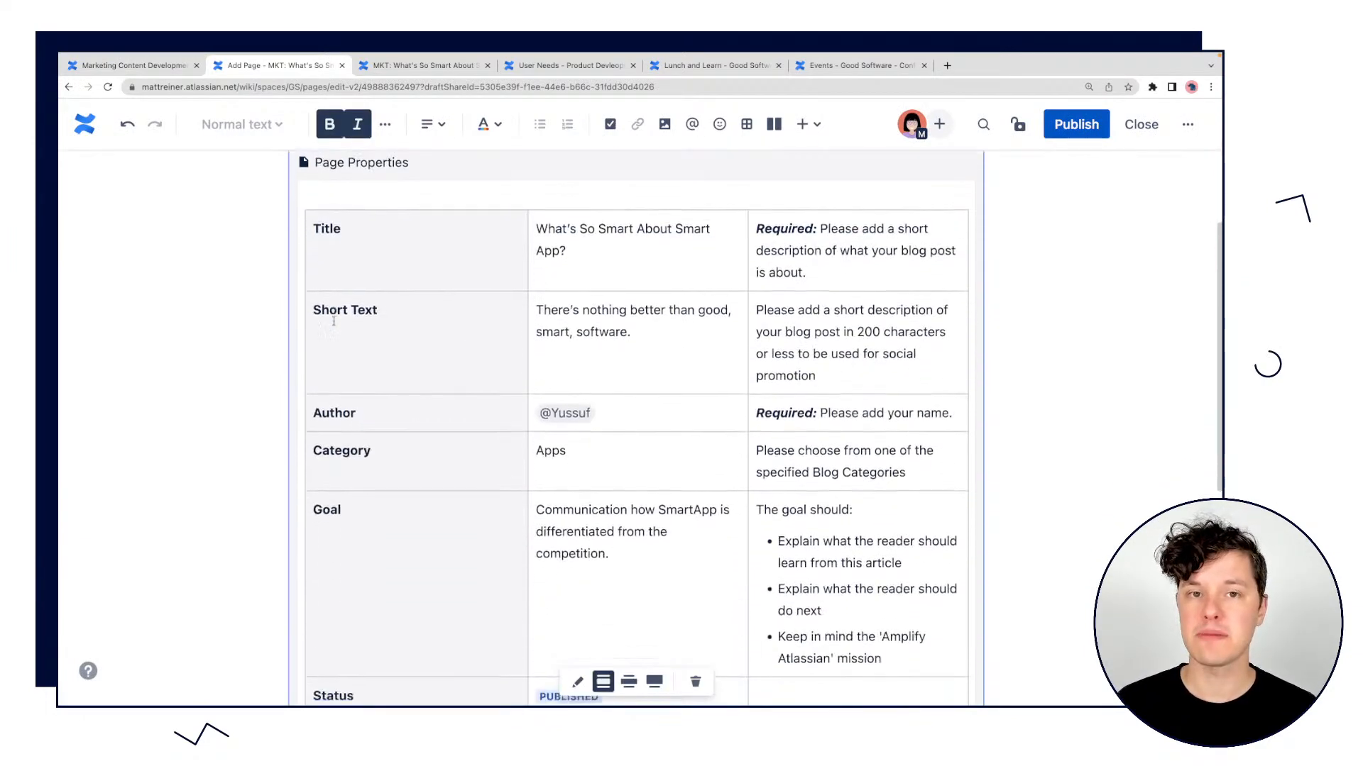
scroll(333, 321, "up", 4)
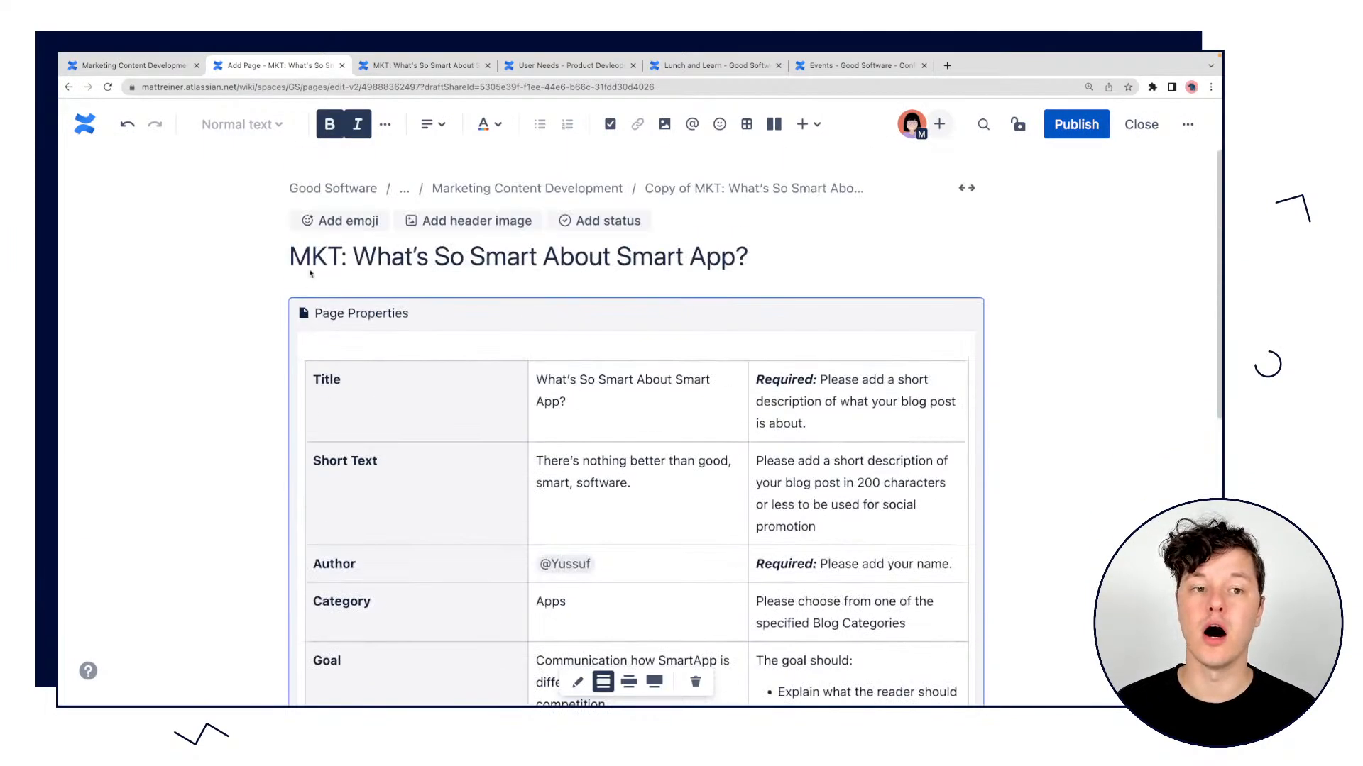
Switch to the Marketing Content Development page, expand its space's page tree and start editing the page.
left_click(149, 65)
left_click(74, 190)
scroll(203, 497, "down", 2)
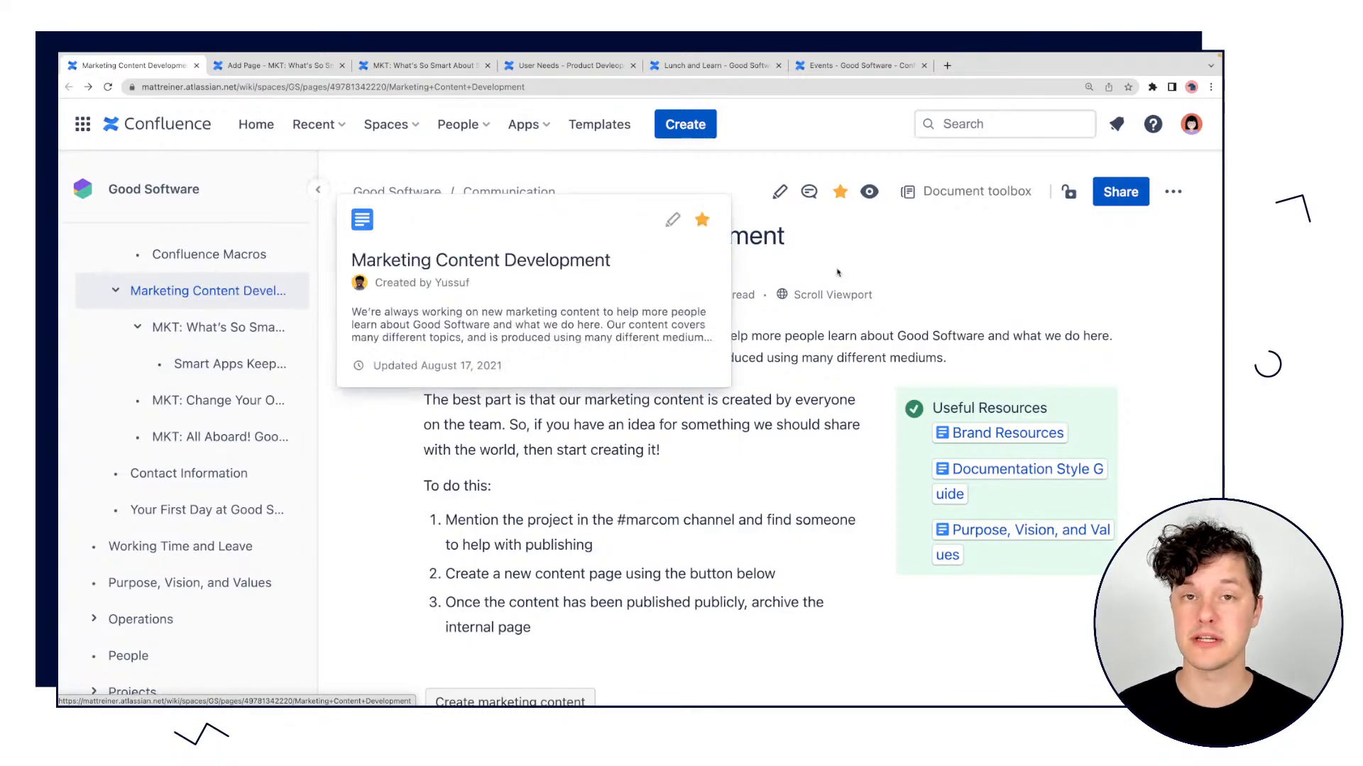
left_click(779, 192)
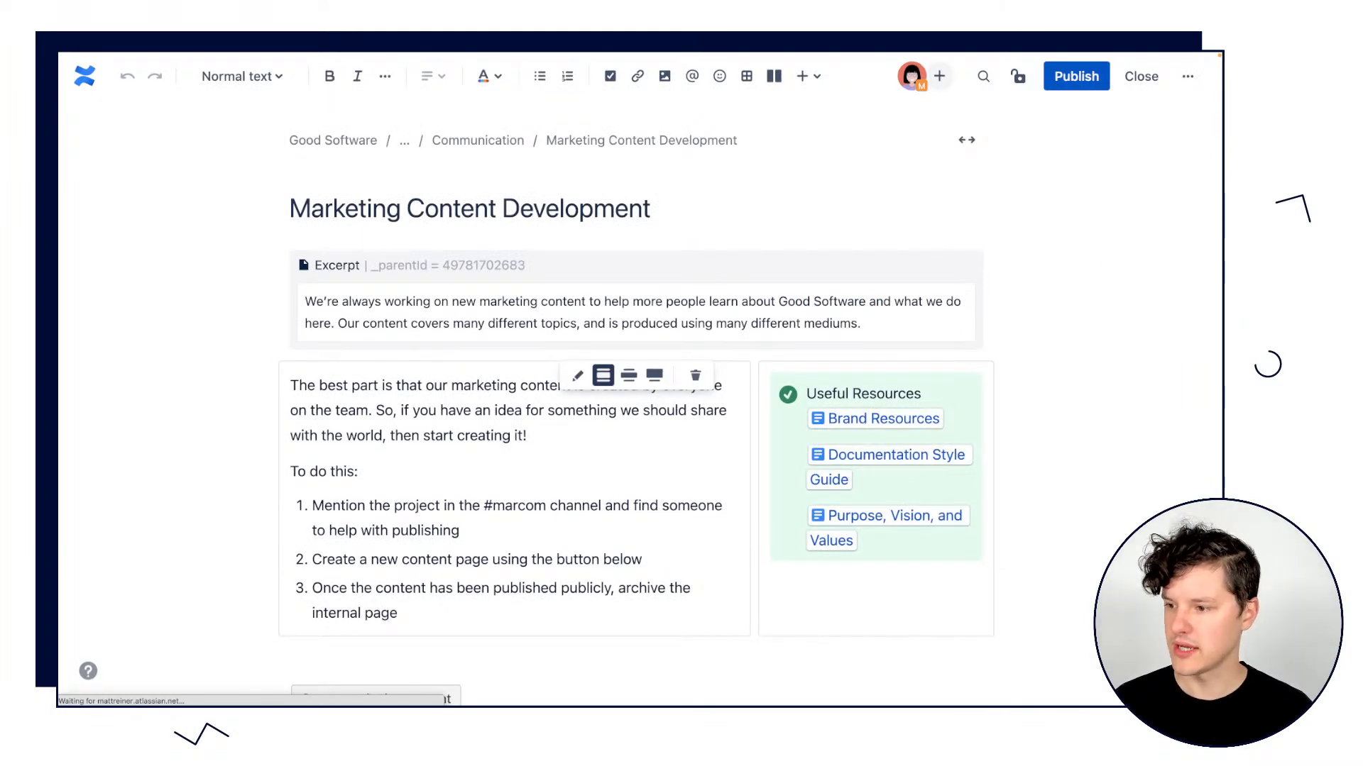
Select the Page Properties Report macro below the "Create marketing content" element and open its settings for editing.
scroll(716, 426, "down", 4)
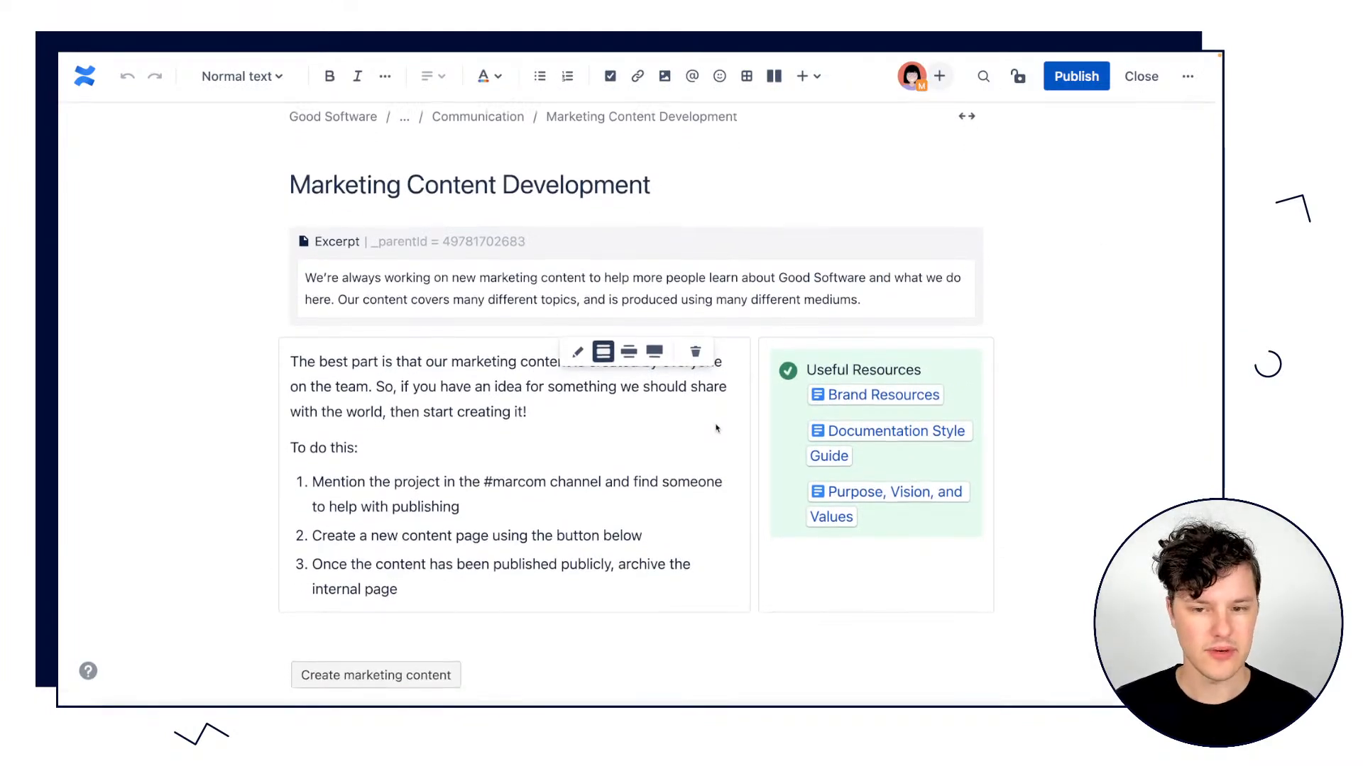
scroll(717, 426, "down", 2)
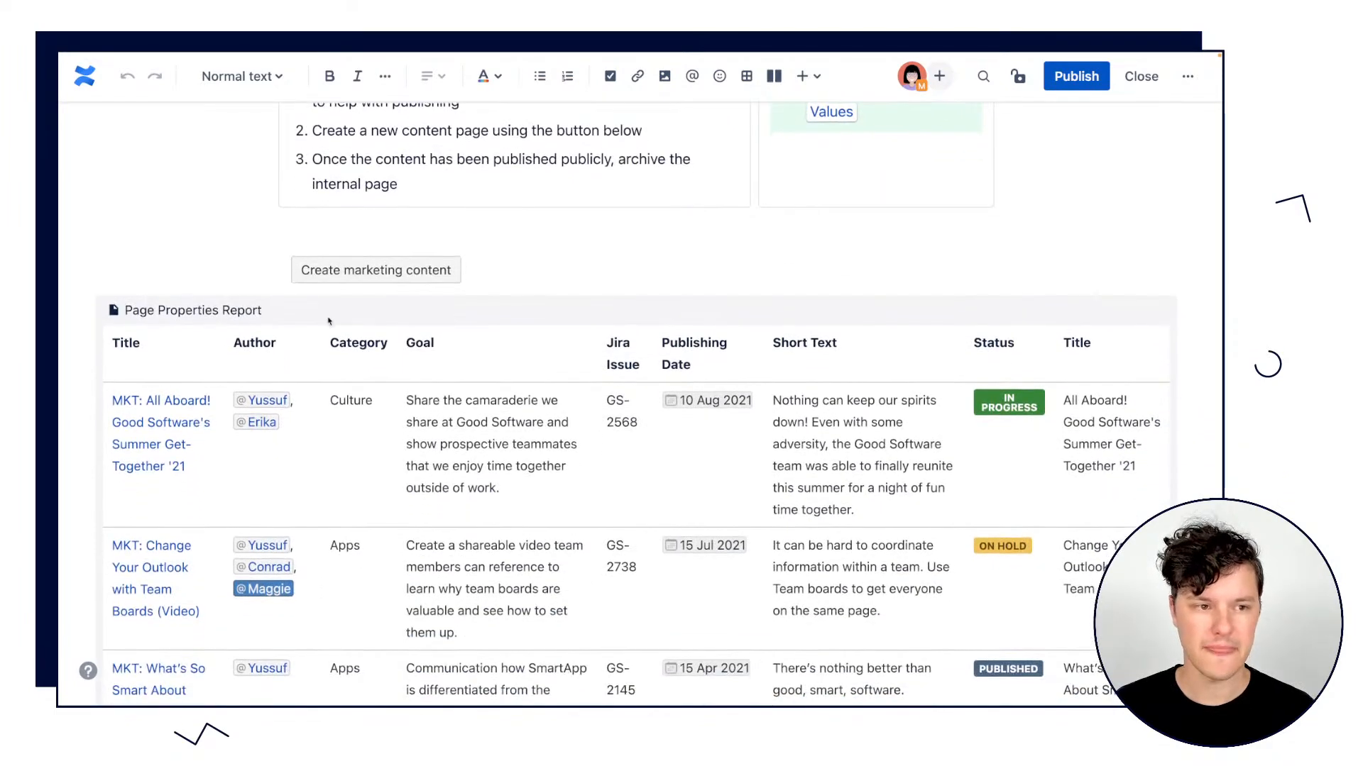
scroll(214, 315, "down", 1)
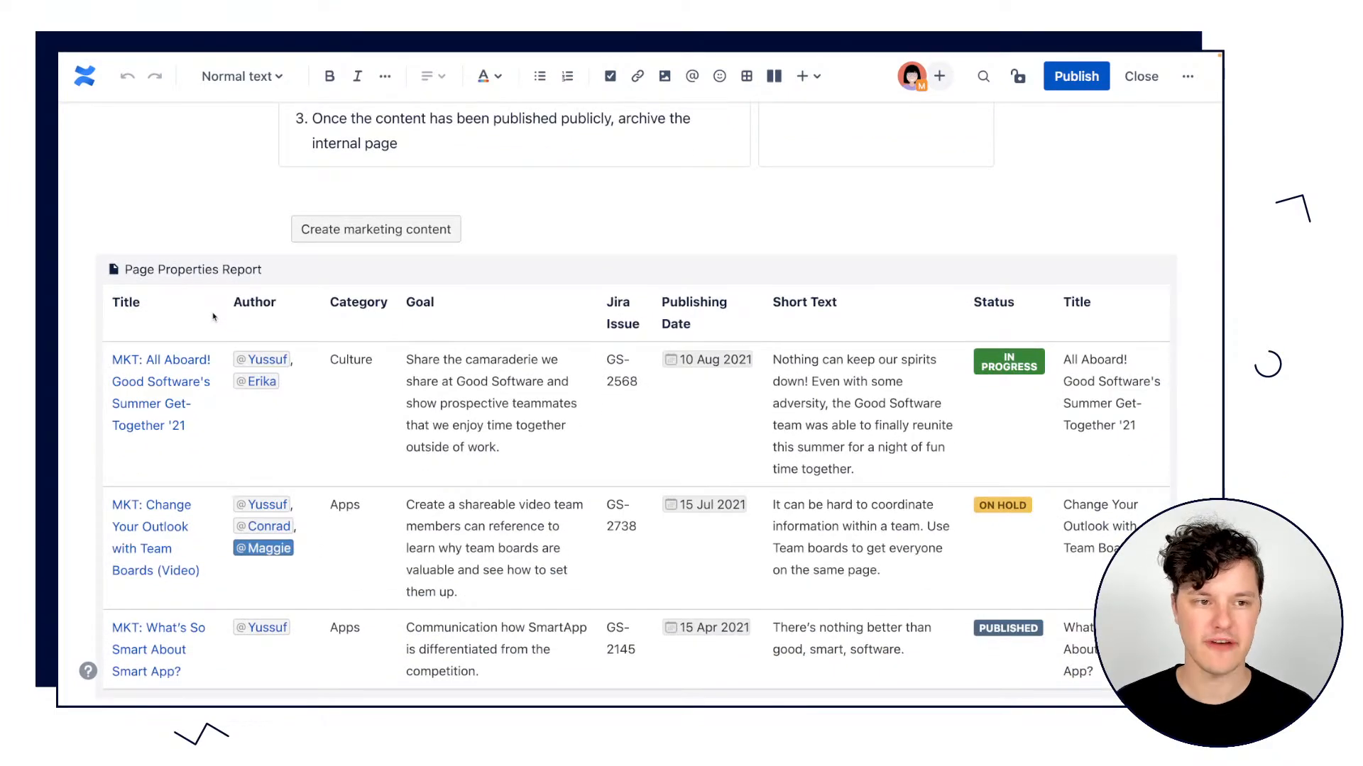
left_click(200, 273)
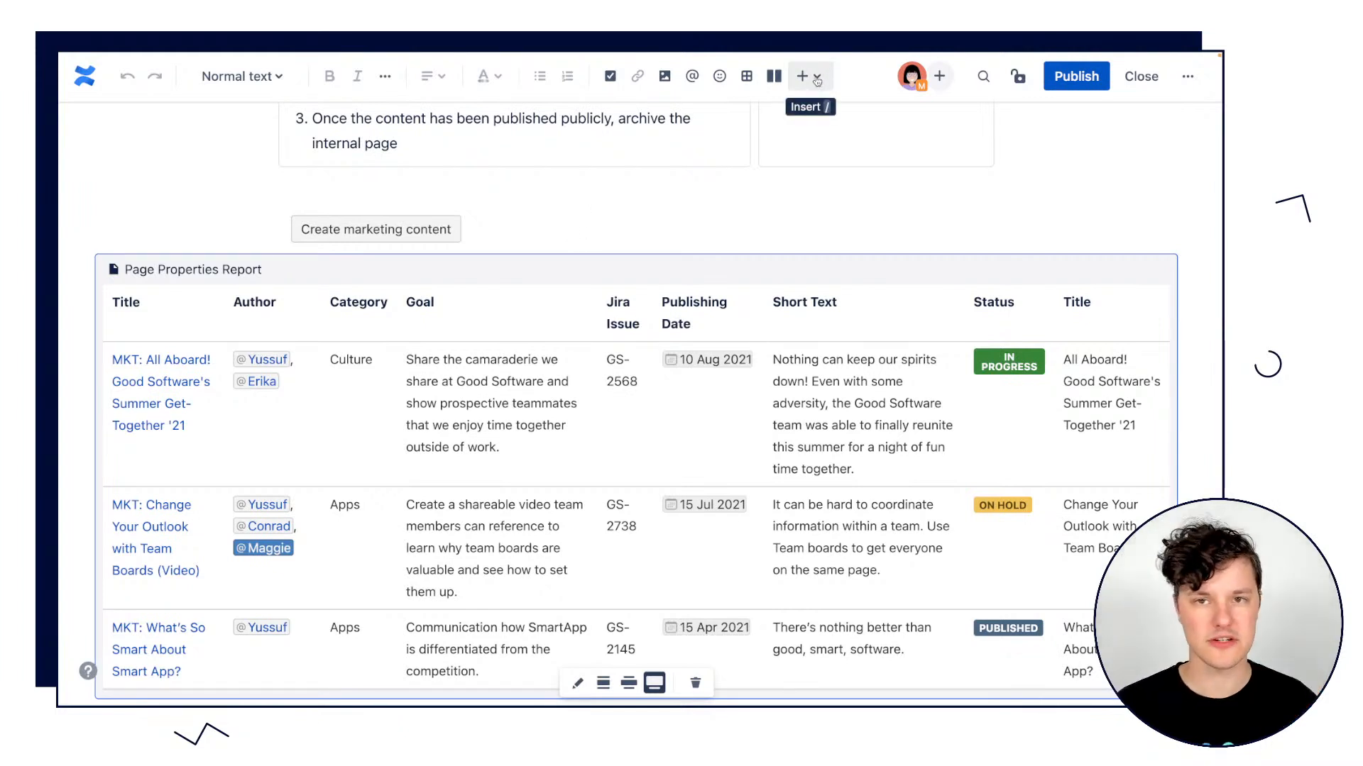
scroll(354, 298, "down", 2)
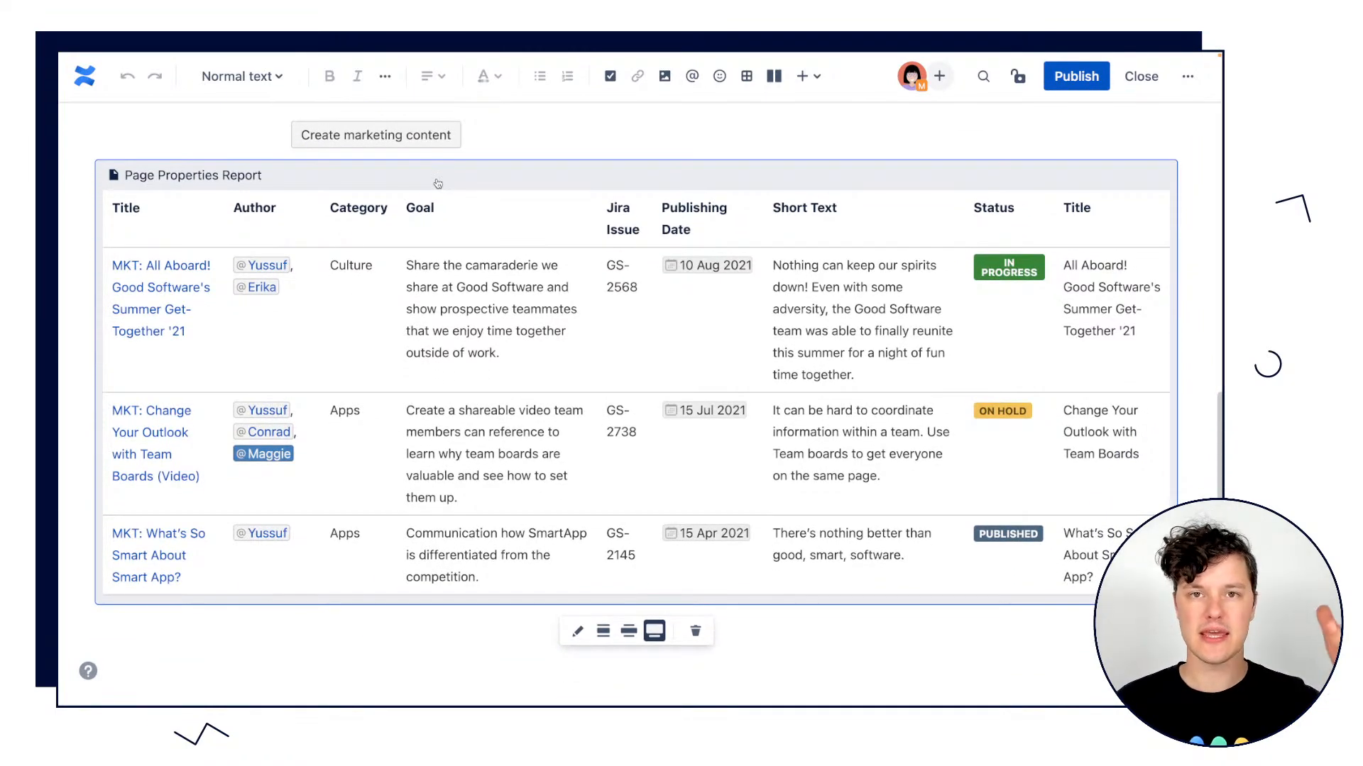
scroll(445, 184, "up", 4)
scroll(445, 184, "down", 4)
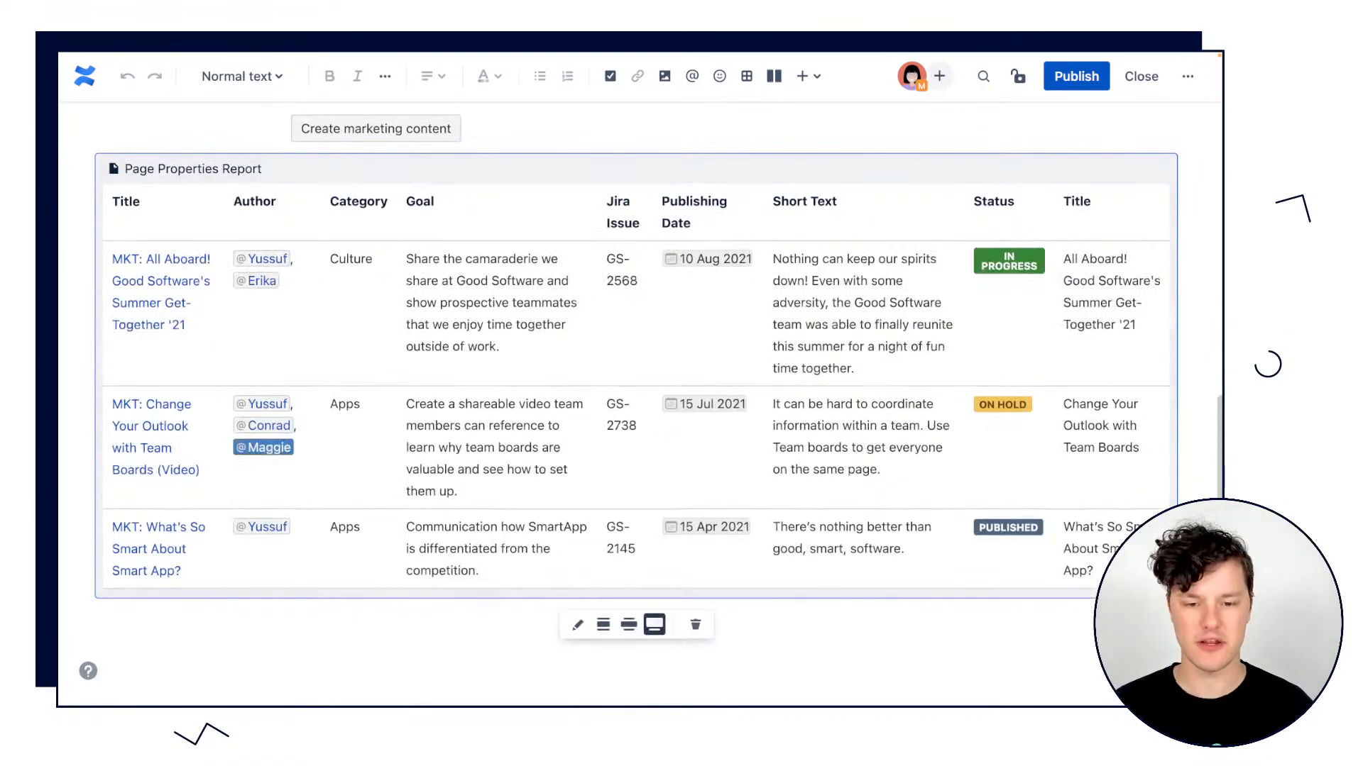
left_click(576, 626)
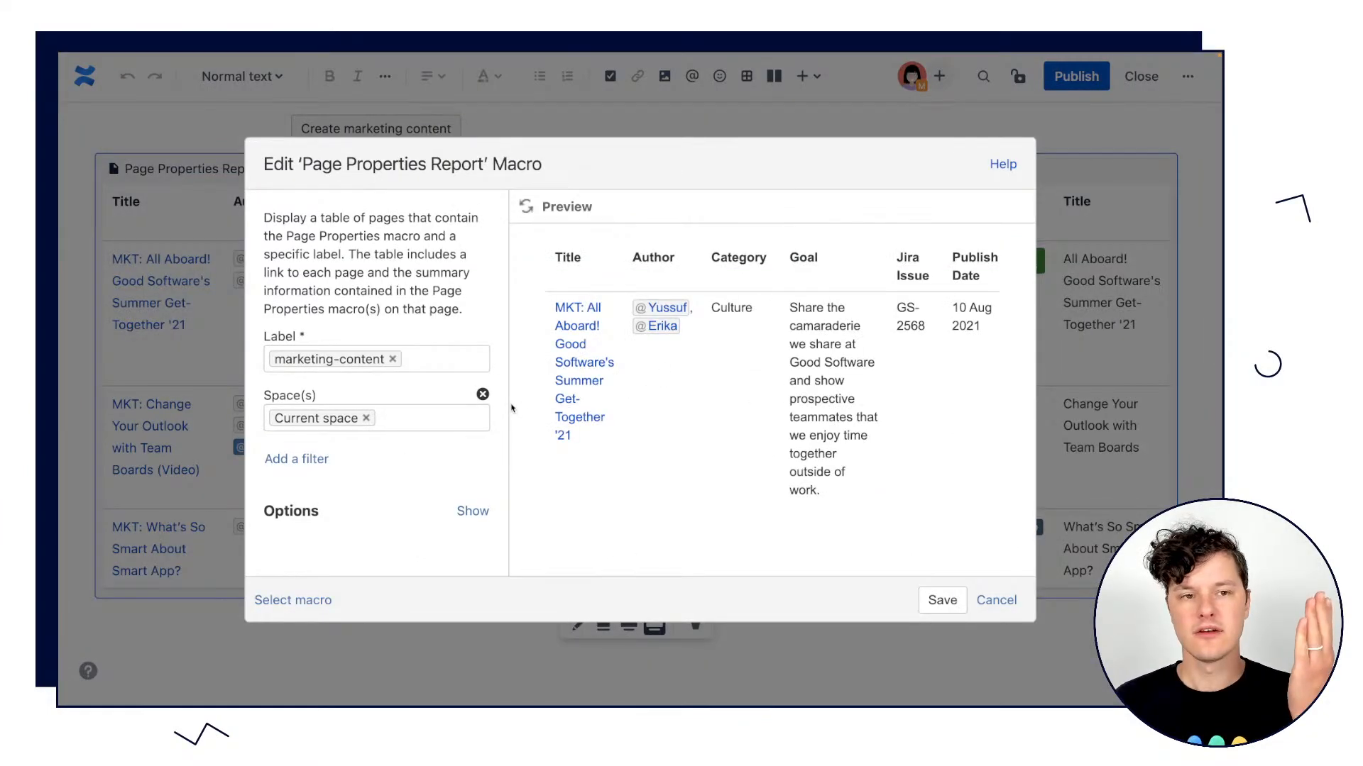
Examine which labels and spaces can be chosen for the Page Properties Report, without changing either.
left_click(426, 360)
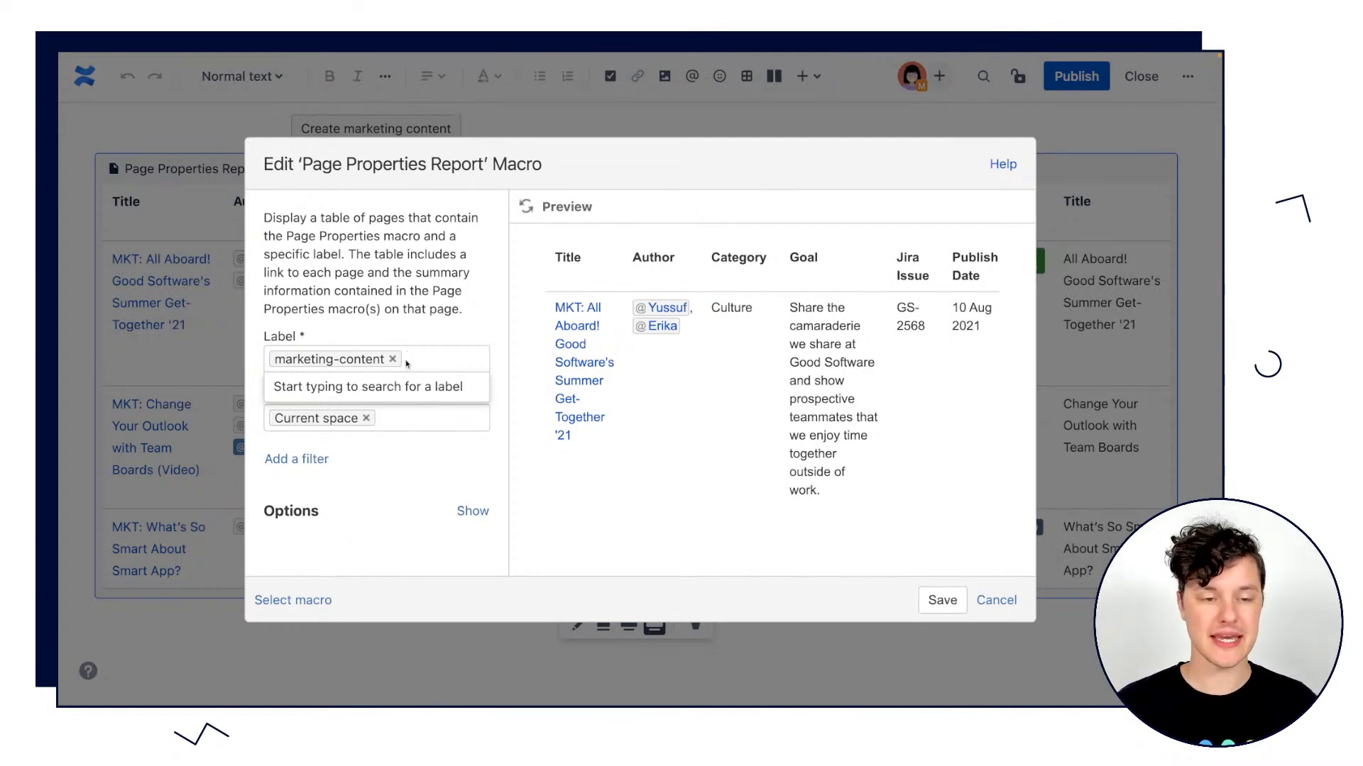
left_click(435, 330)
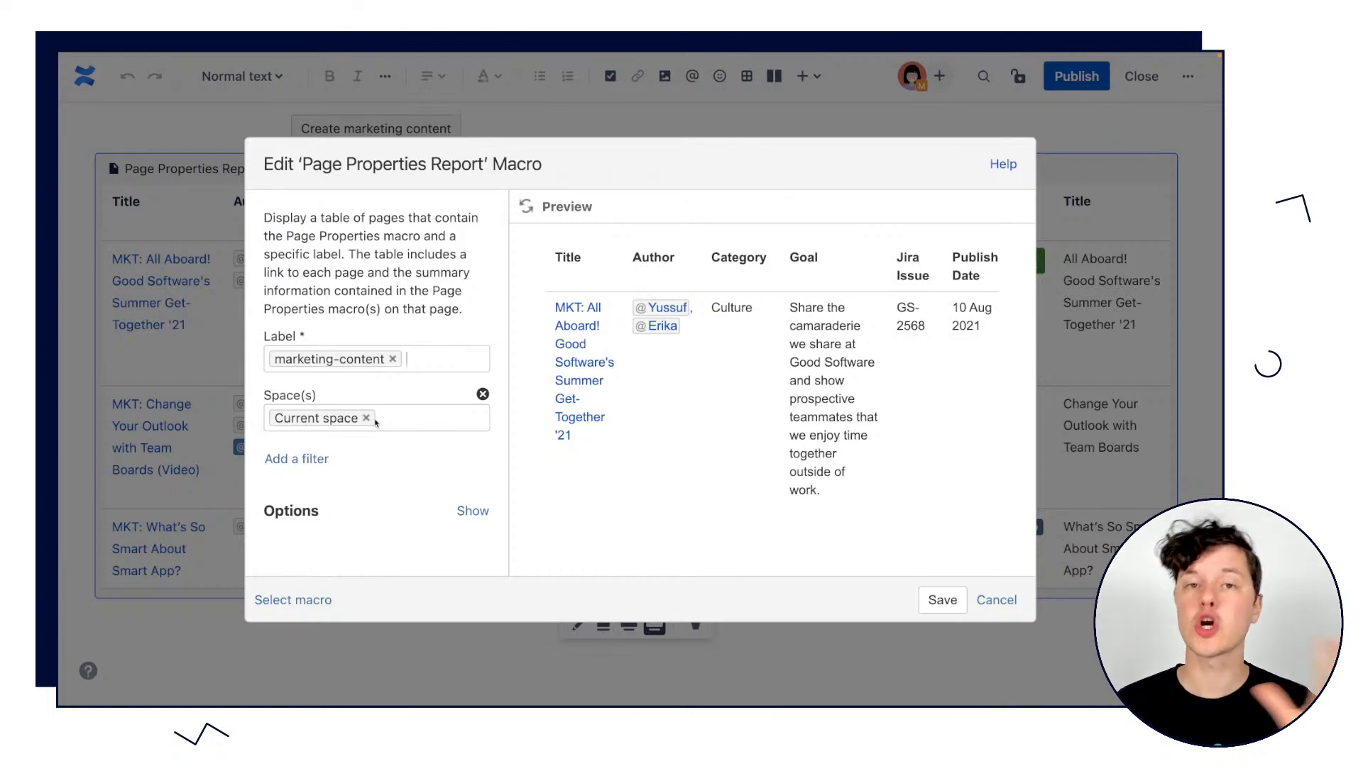
left_click(405, 417)
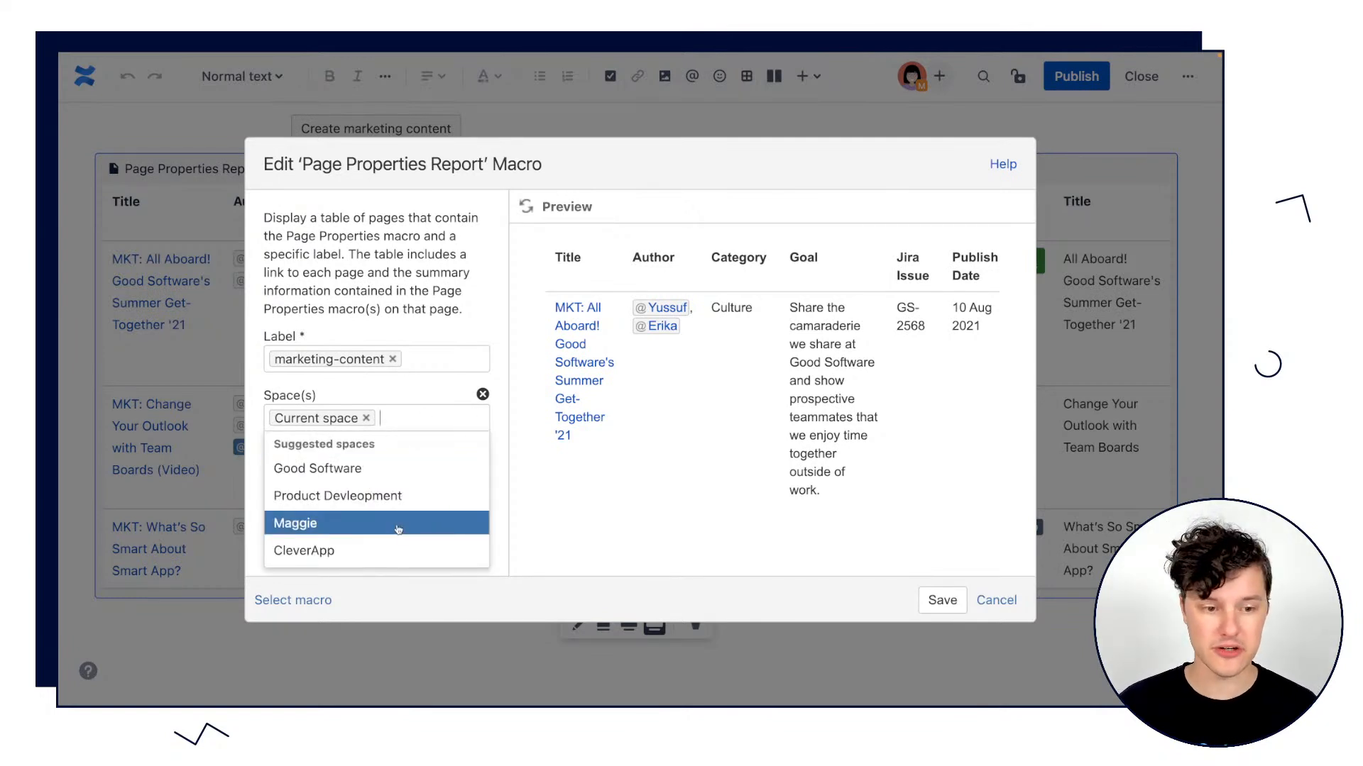
left_click(395, 394)
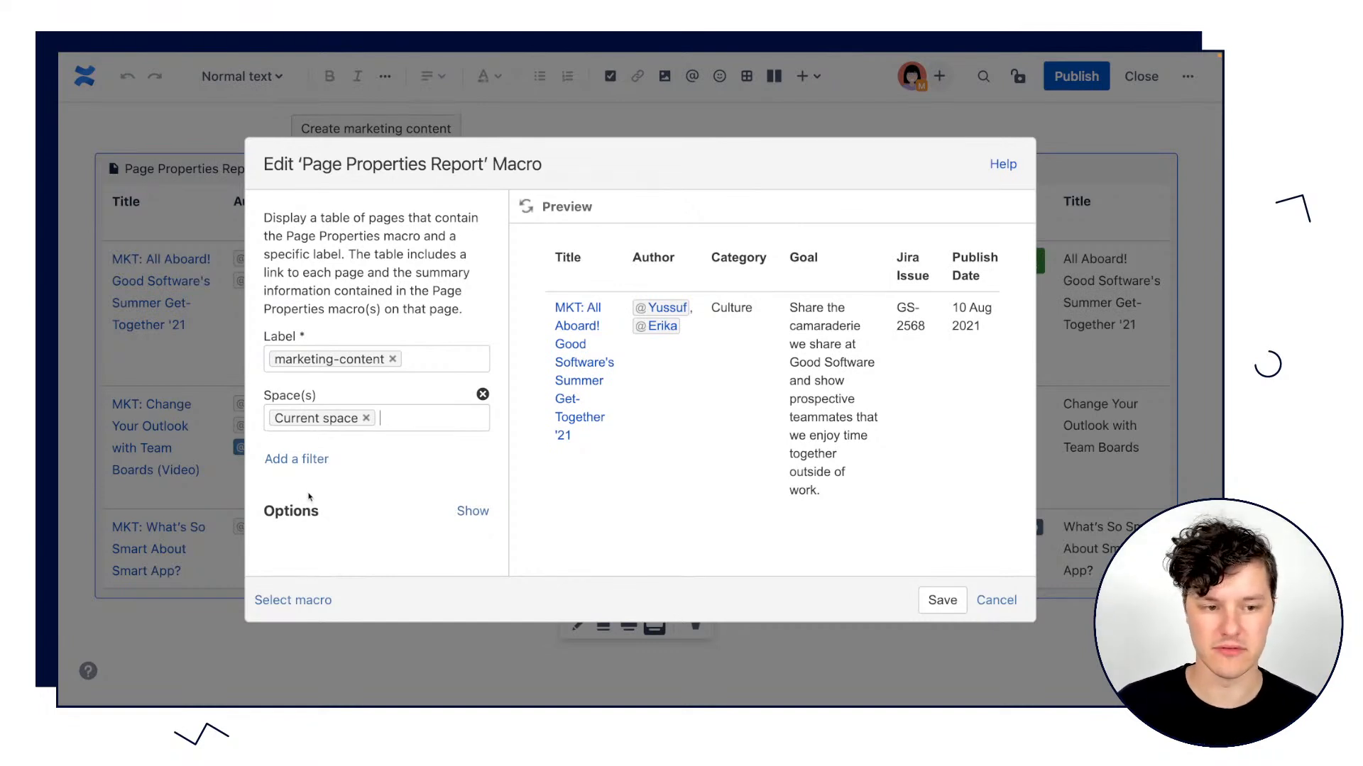
Look through the report's available filters, add a Creator filter and choose the content creator as its user.
left_click(307, 465)
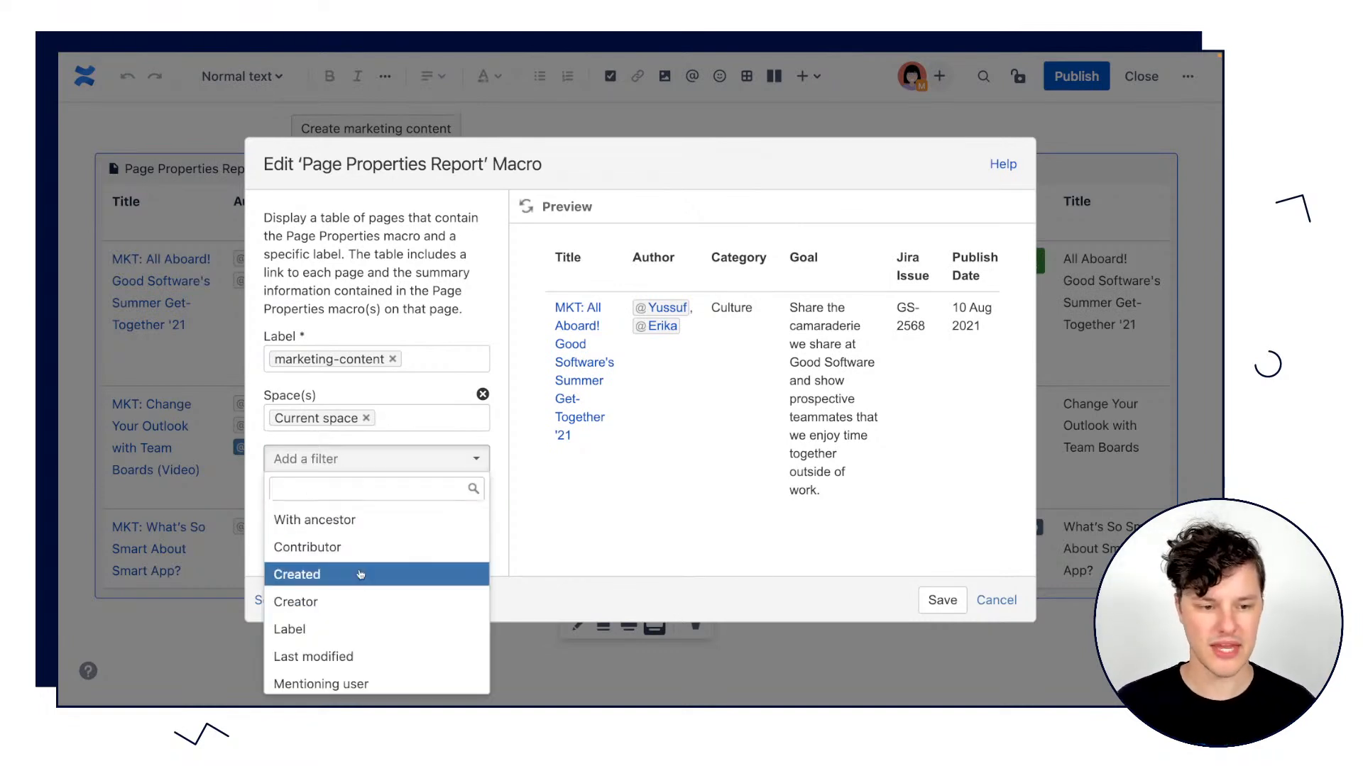
scroll(359, 568, "down", 3)
scroll(359, 573, "down", 1)
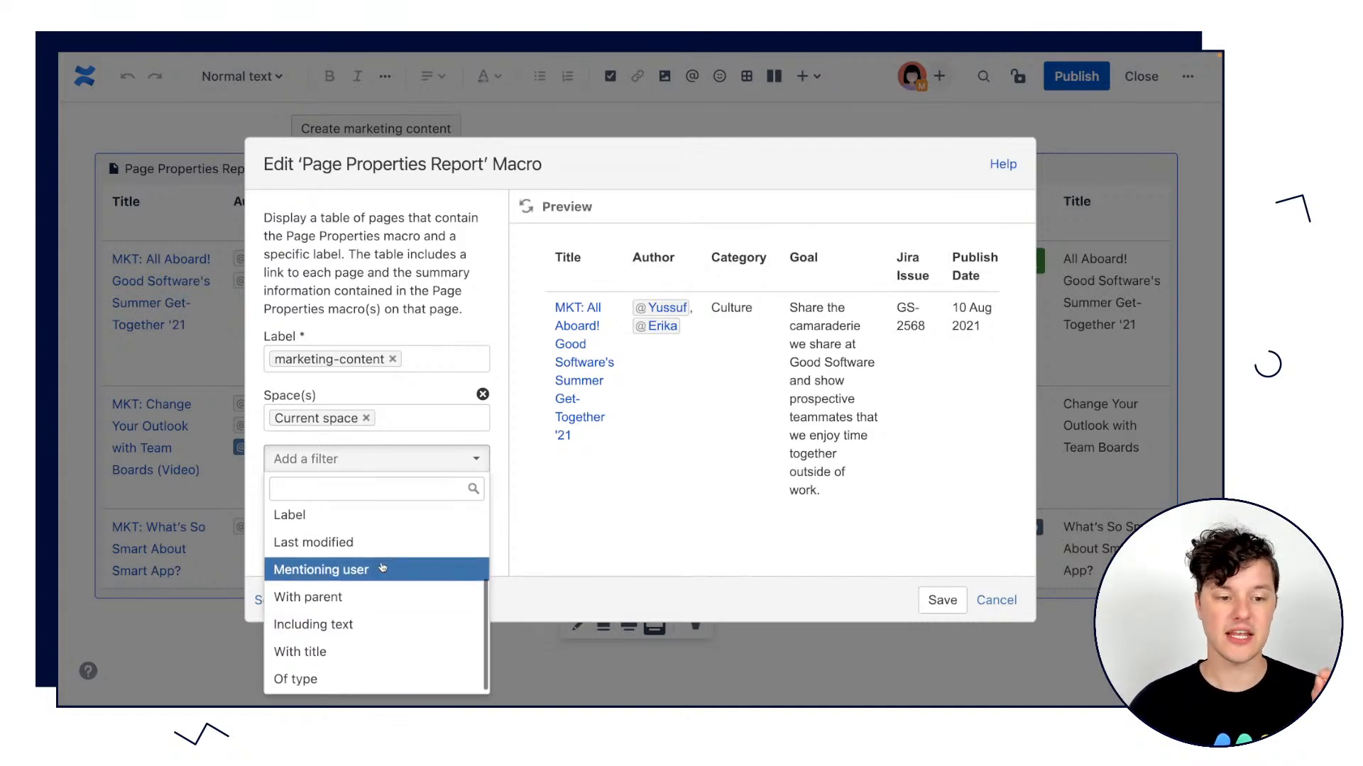
scroll(380, 568, "up", 3)
left_click(327, 605)
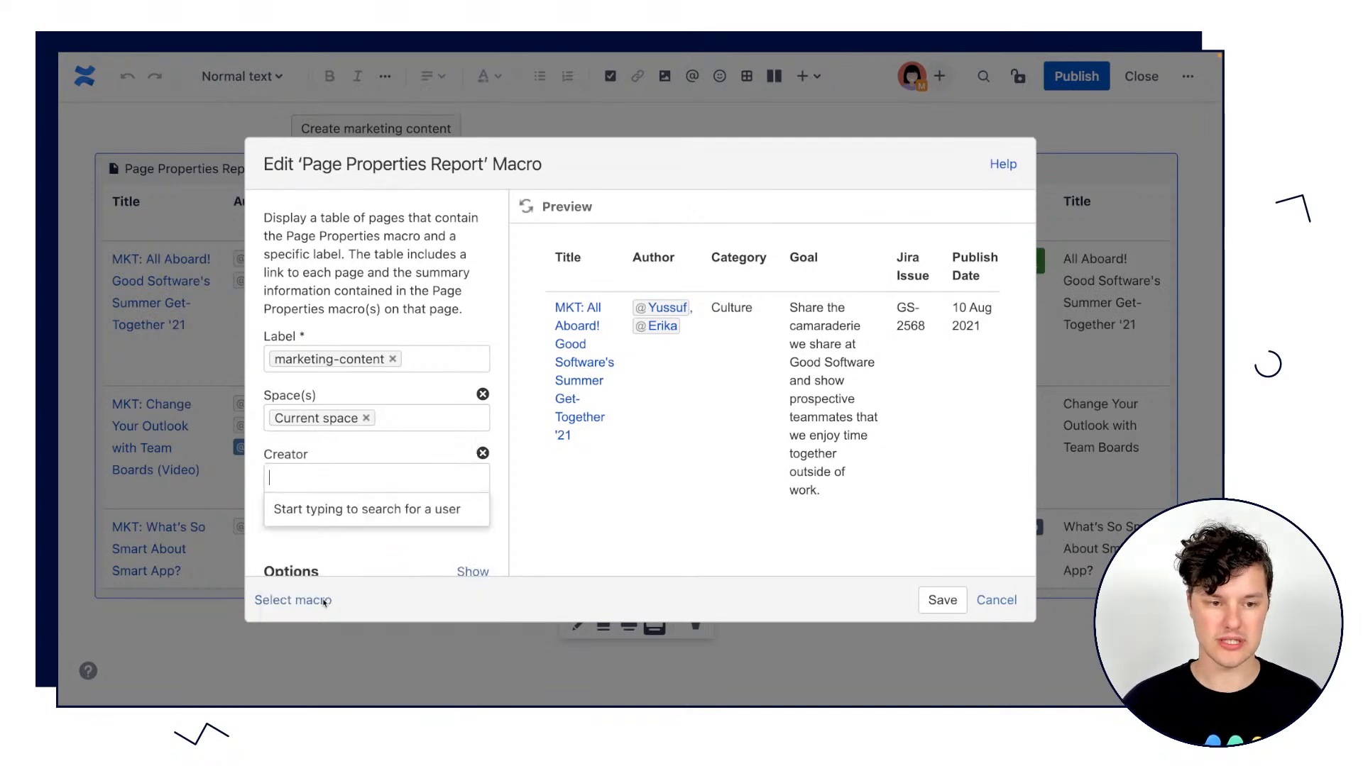
left_click(347, 477)
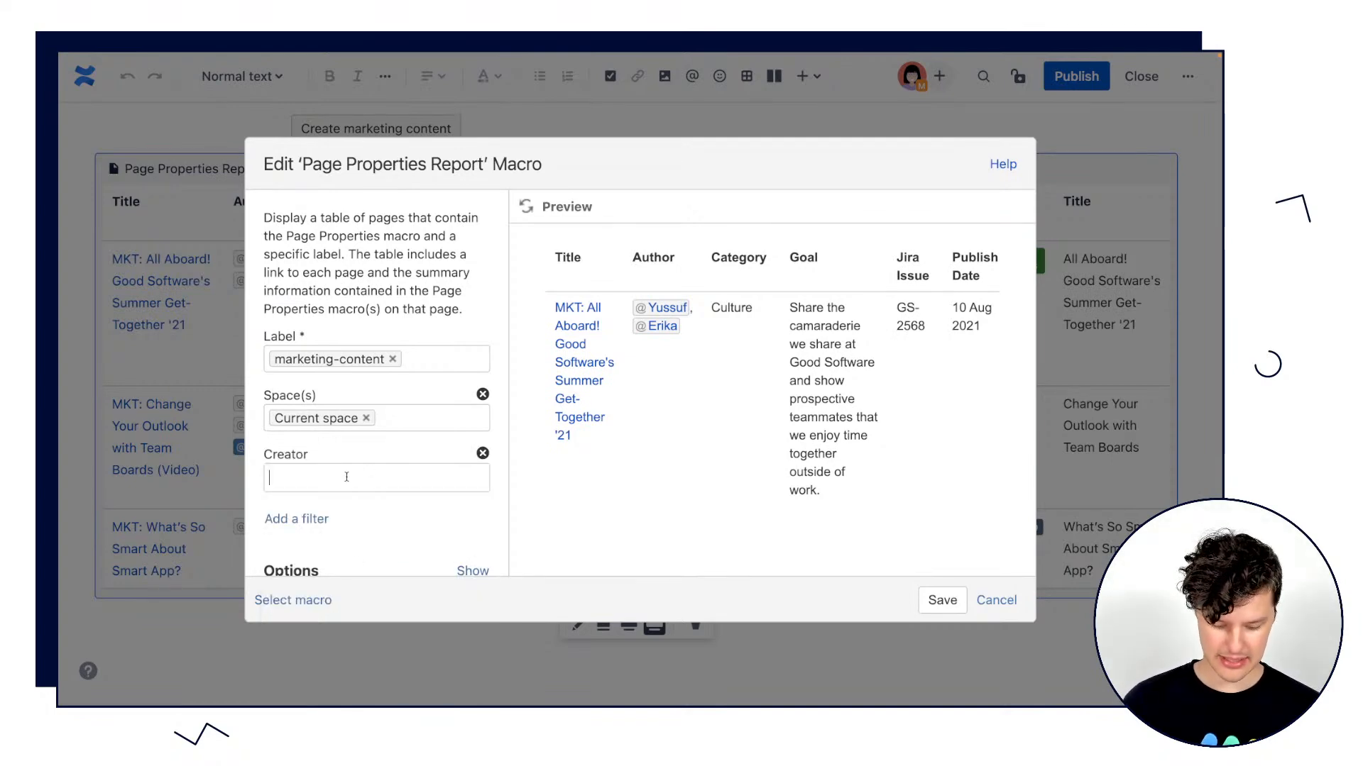
type("@yu")
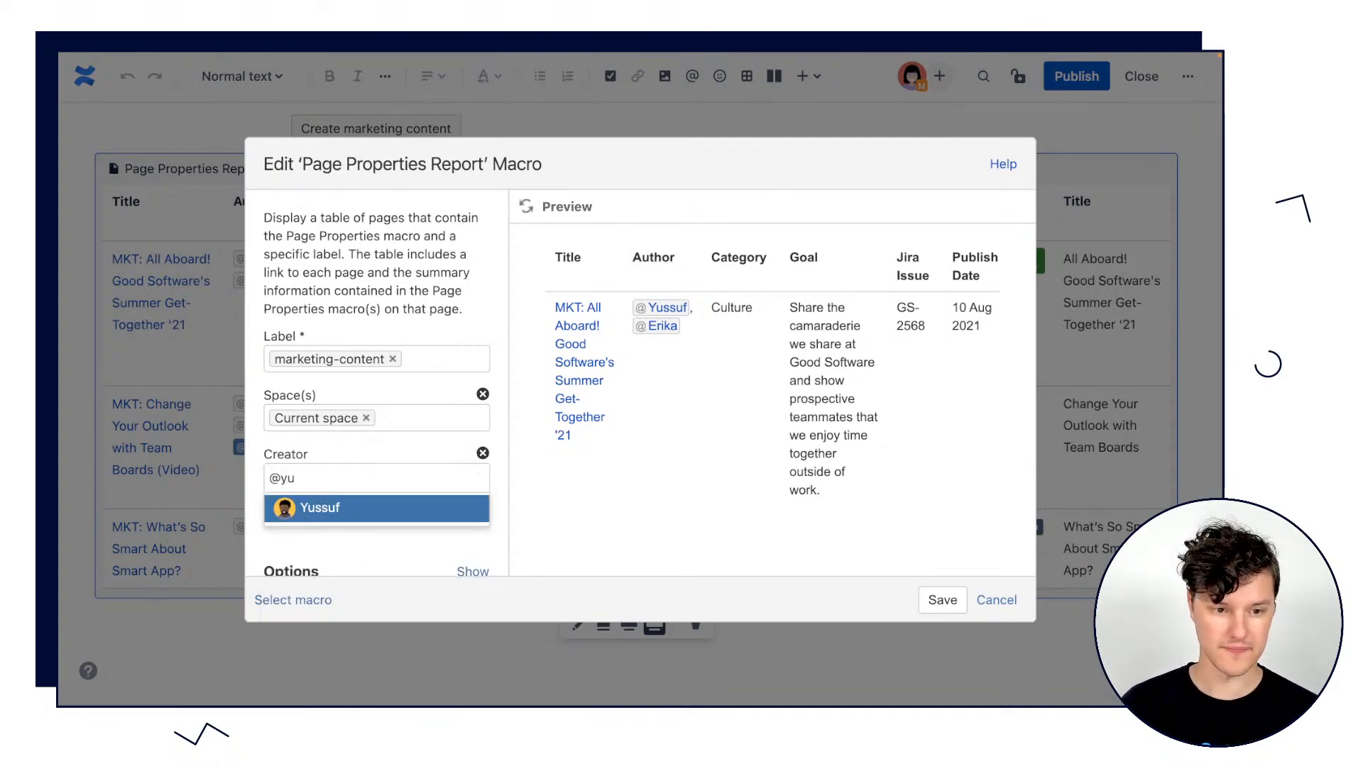
left_click(333, 512)
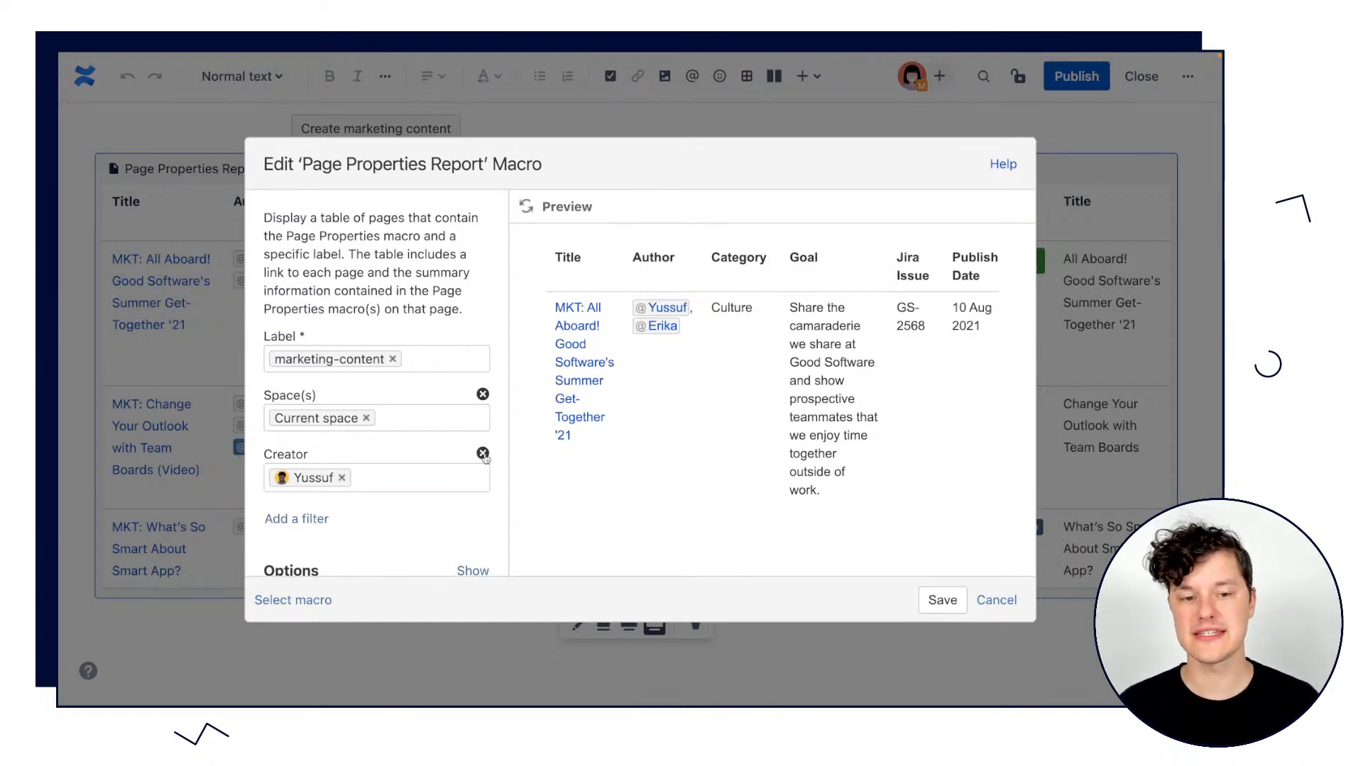
Remove the Creator filter from the report and look through the macro preview.
left_click(483, 454)
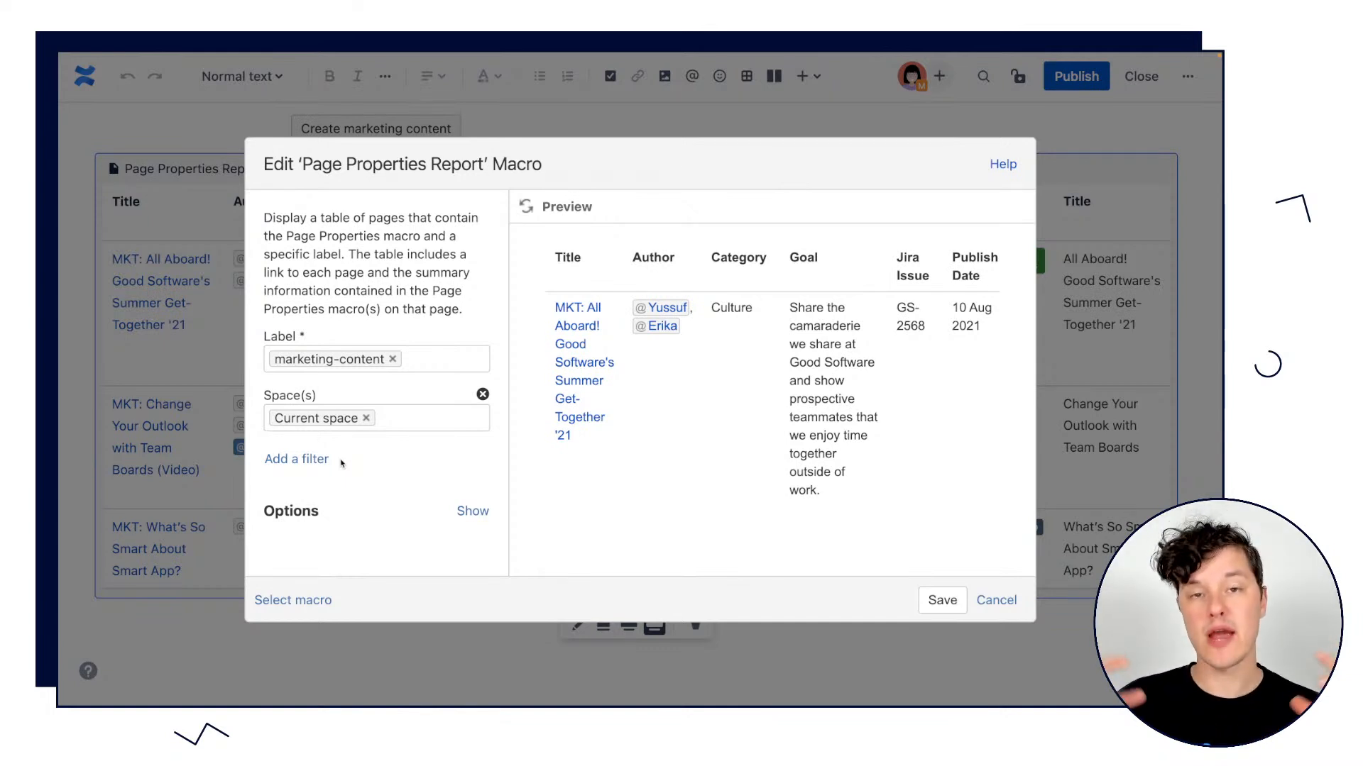
scroll(779, 489, "down", 5)
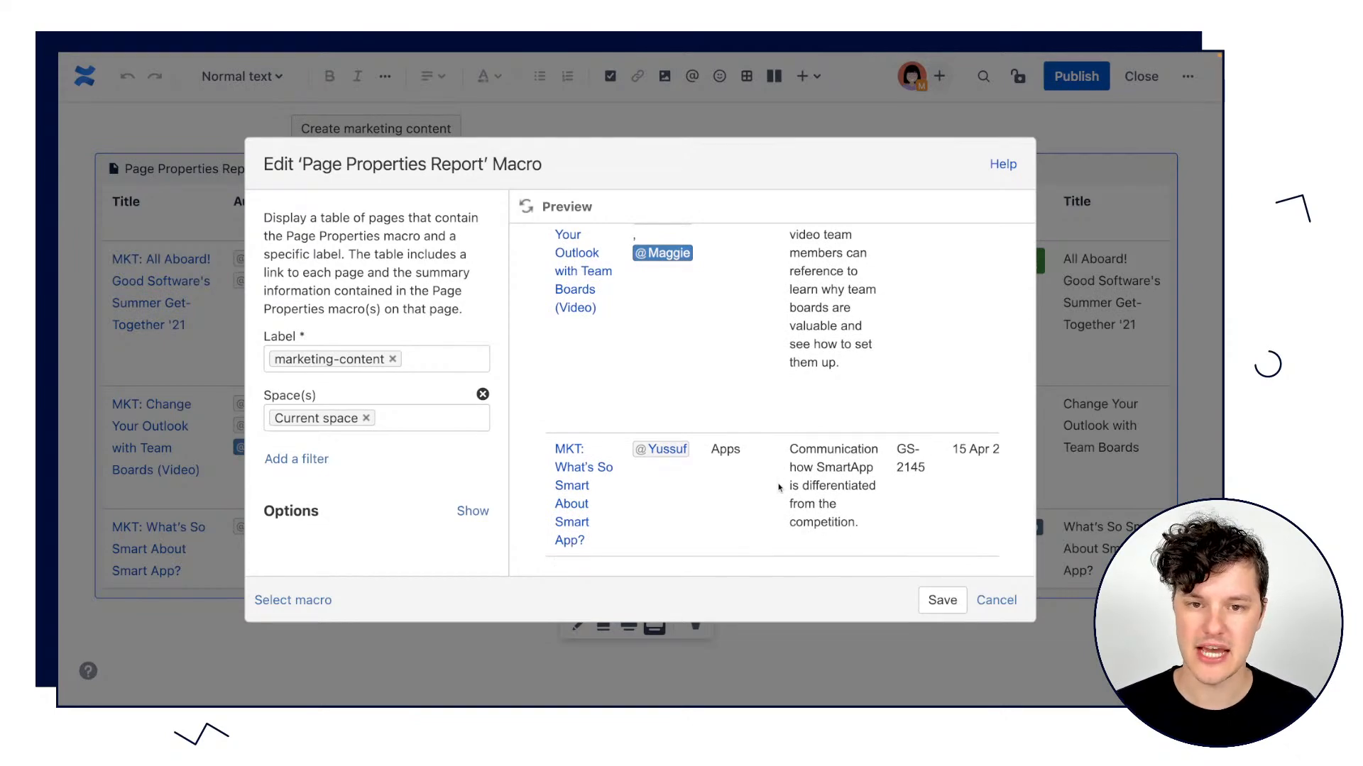
scroll(778, 489, "up", 5)
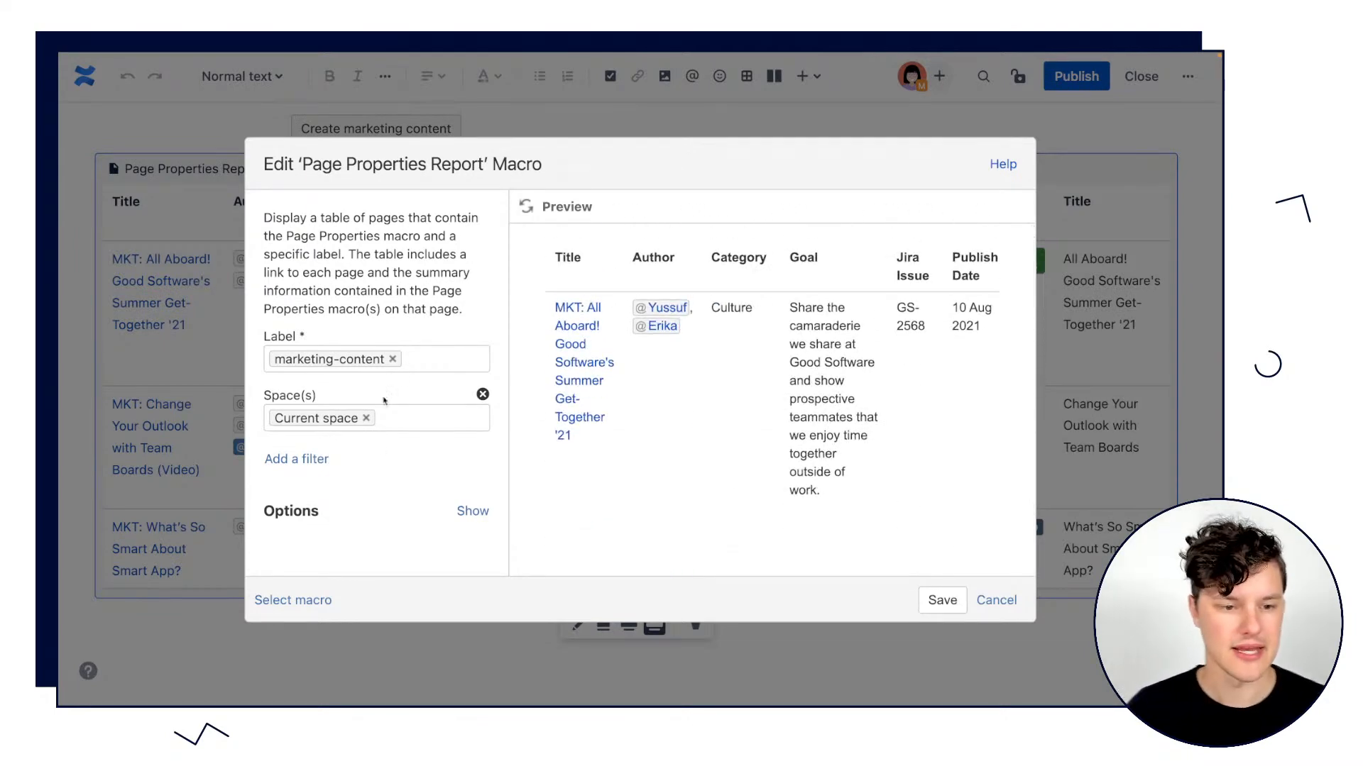
Expand the Page Properties Report's options and set the table to sort by Title.
left_click(473, 514)
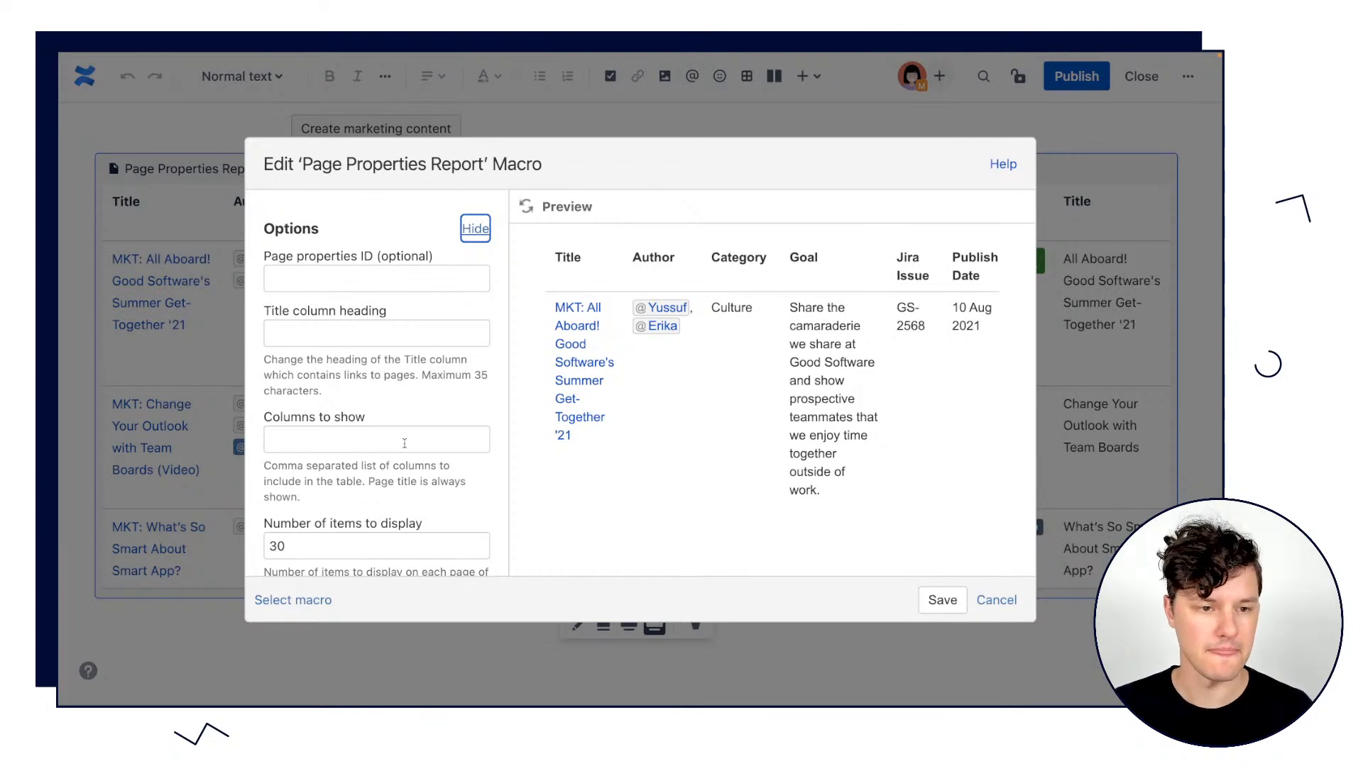
scroll(404, 443, "down", 5)
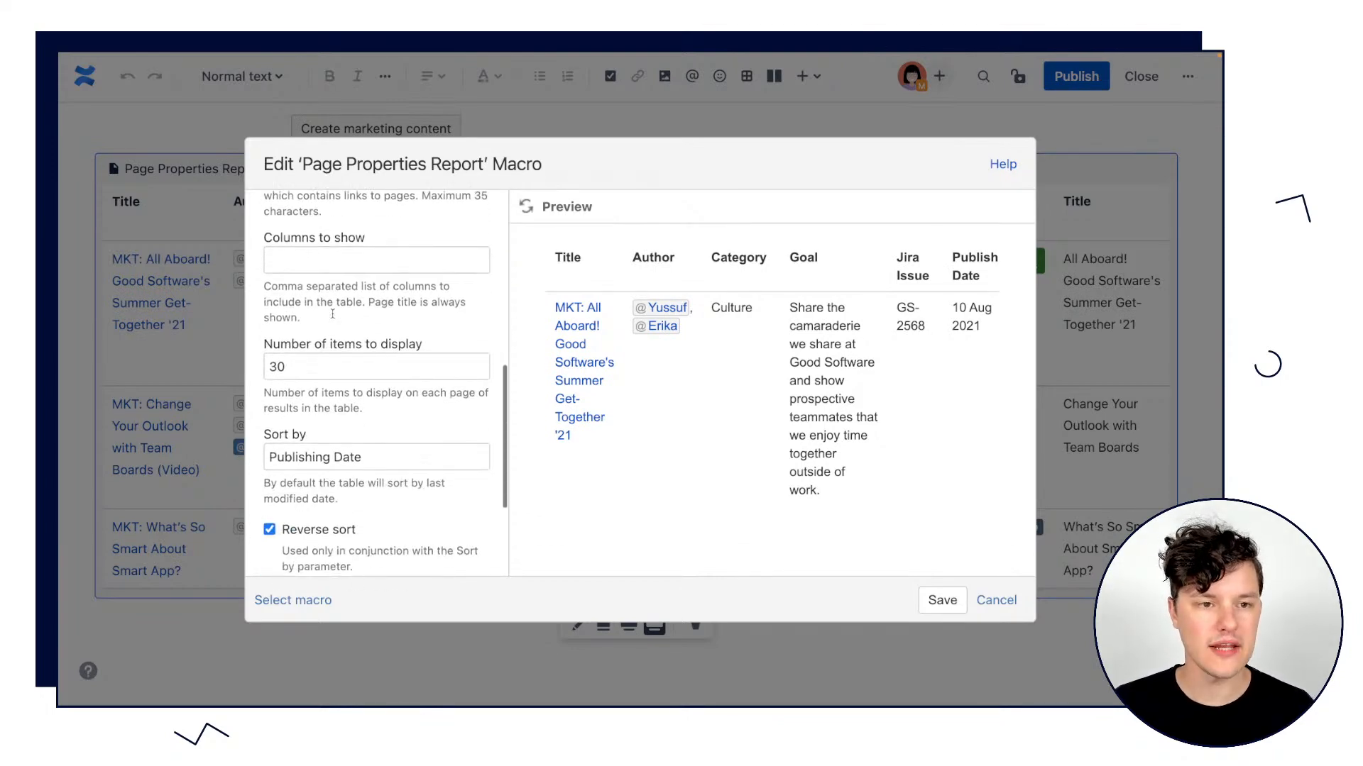
scroll(332, 313, "down", 2)
double_click(301, 298)
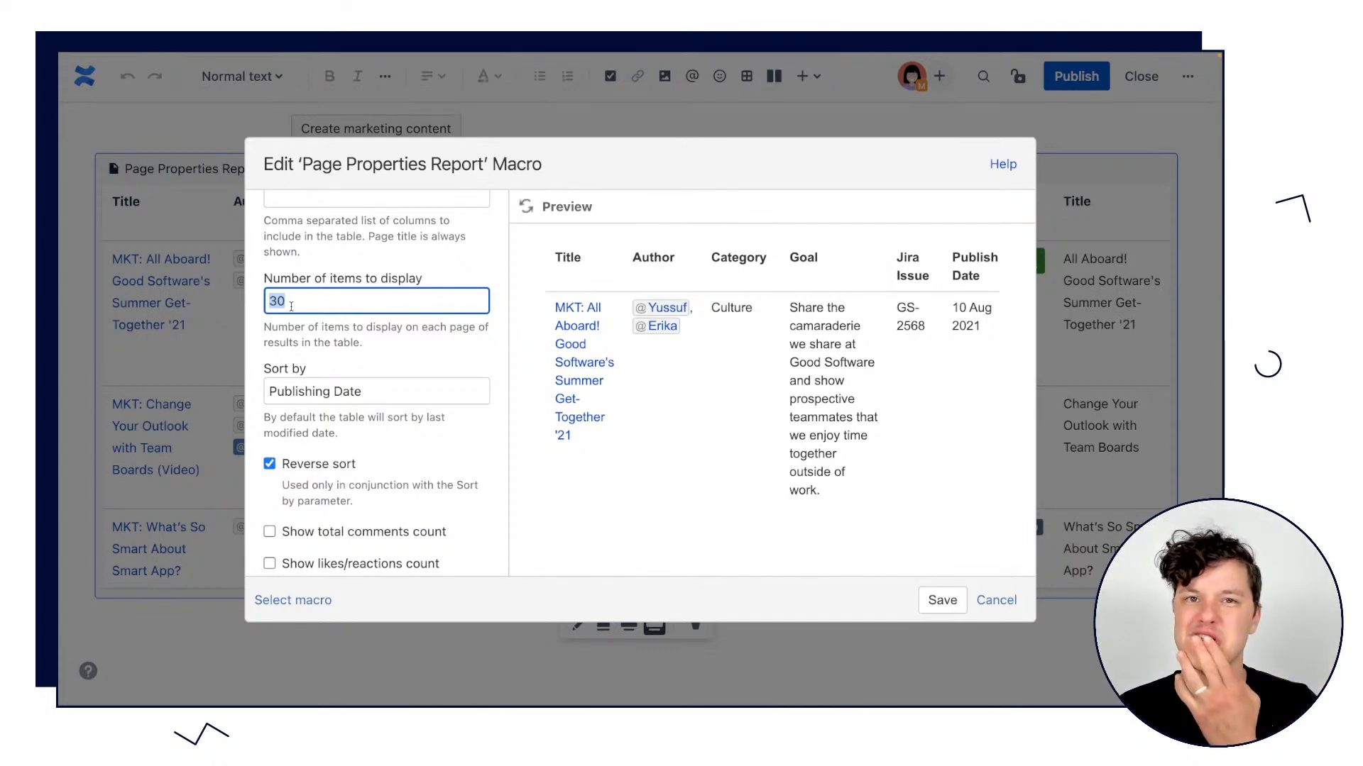
scroll(339, 327, "down", 3)
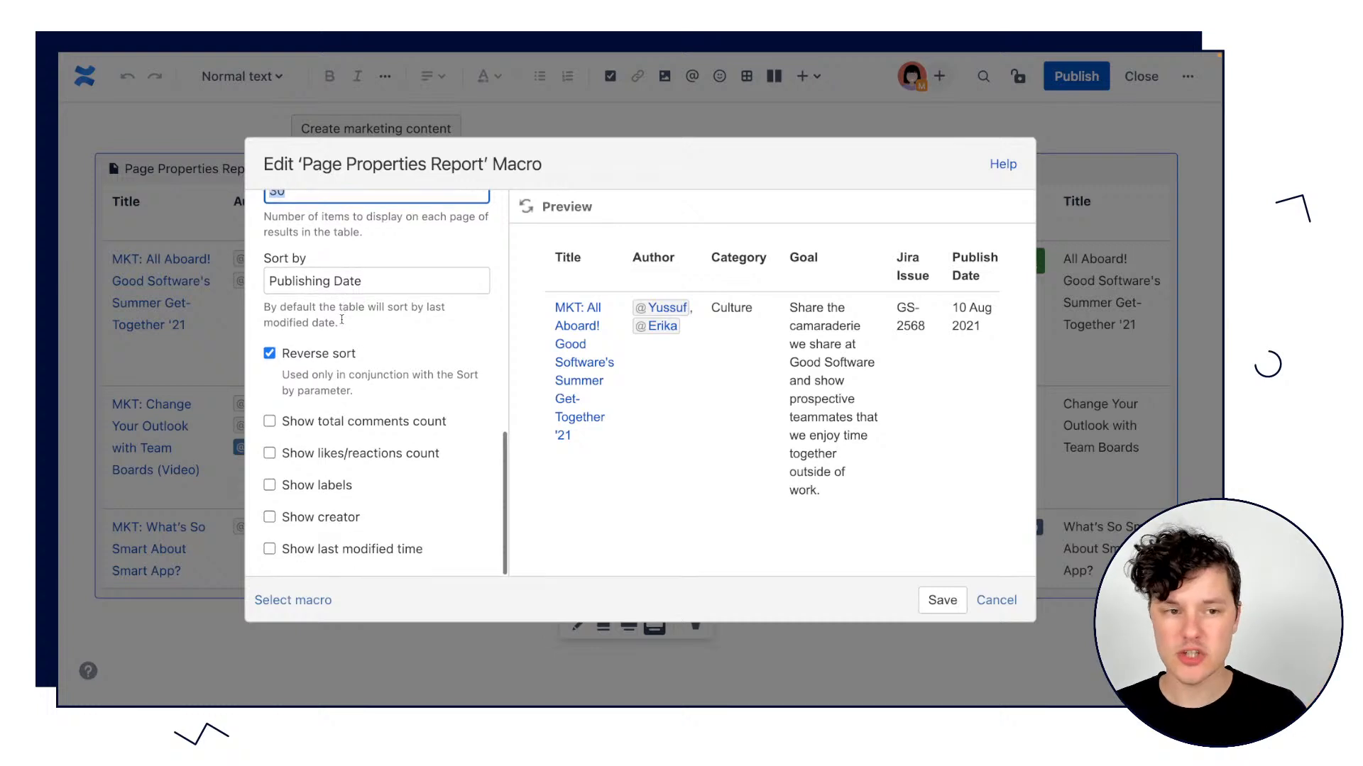
left_click(322, 281)
triple_click(321, 281)
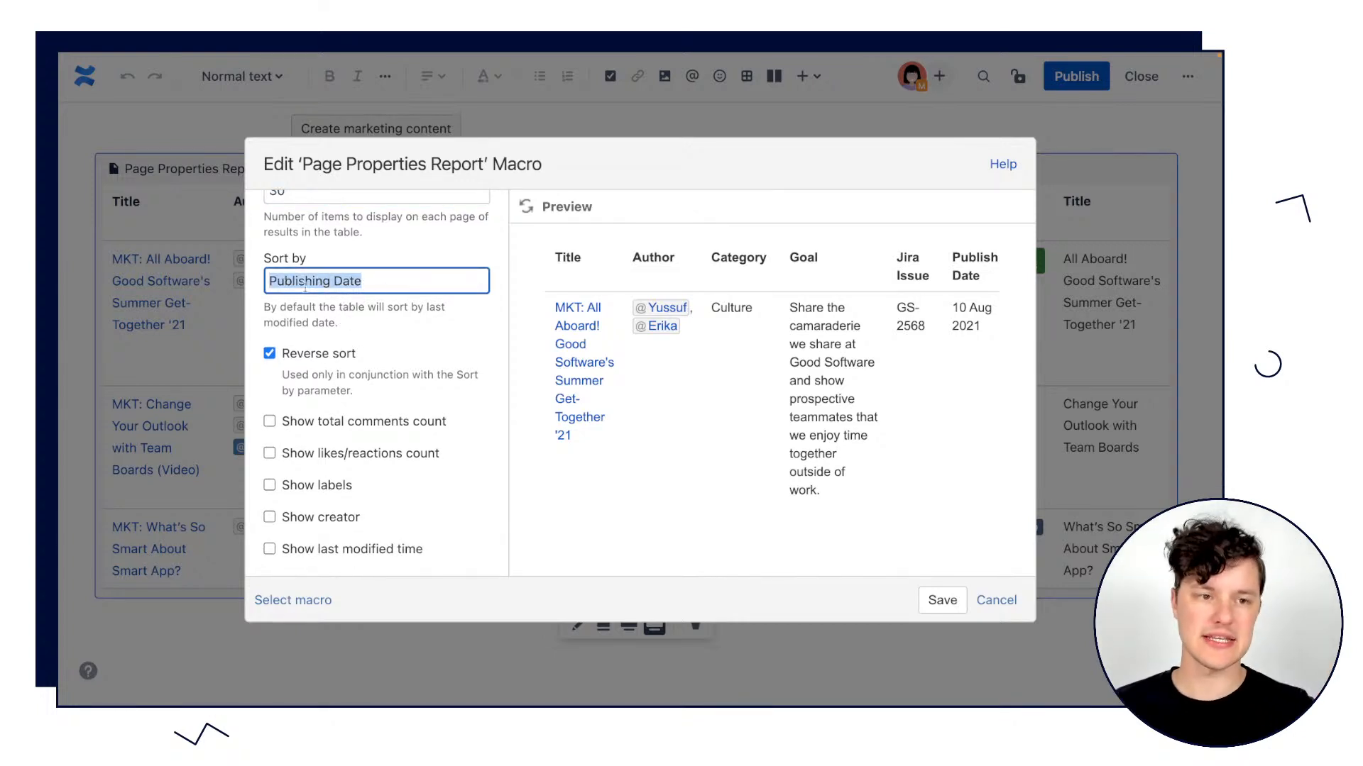
type("Title")
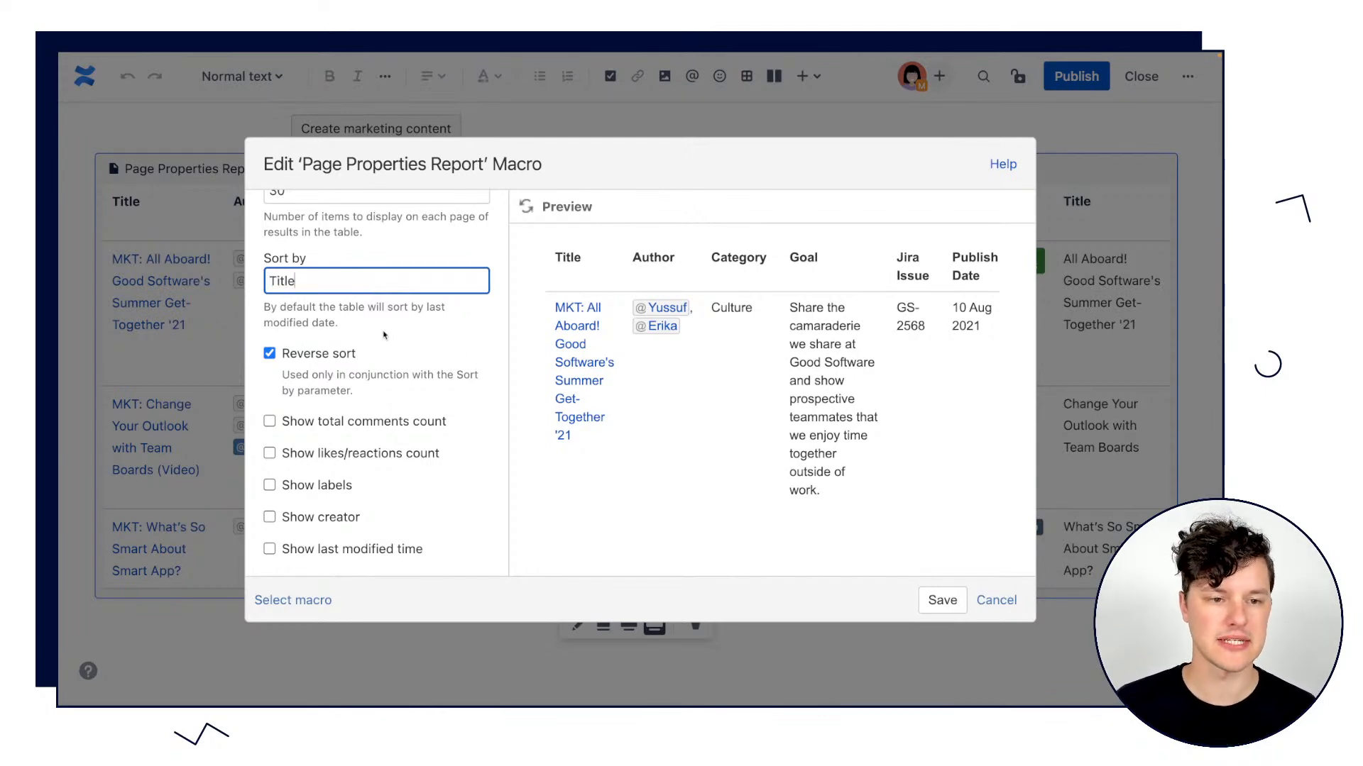
Set the report's columns to show to Title, Category, Status.
scroll(341, 376, "up", 5)
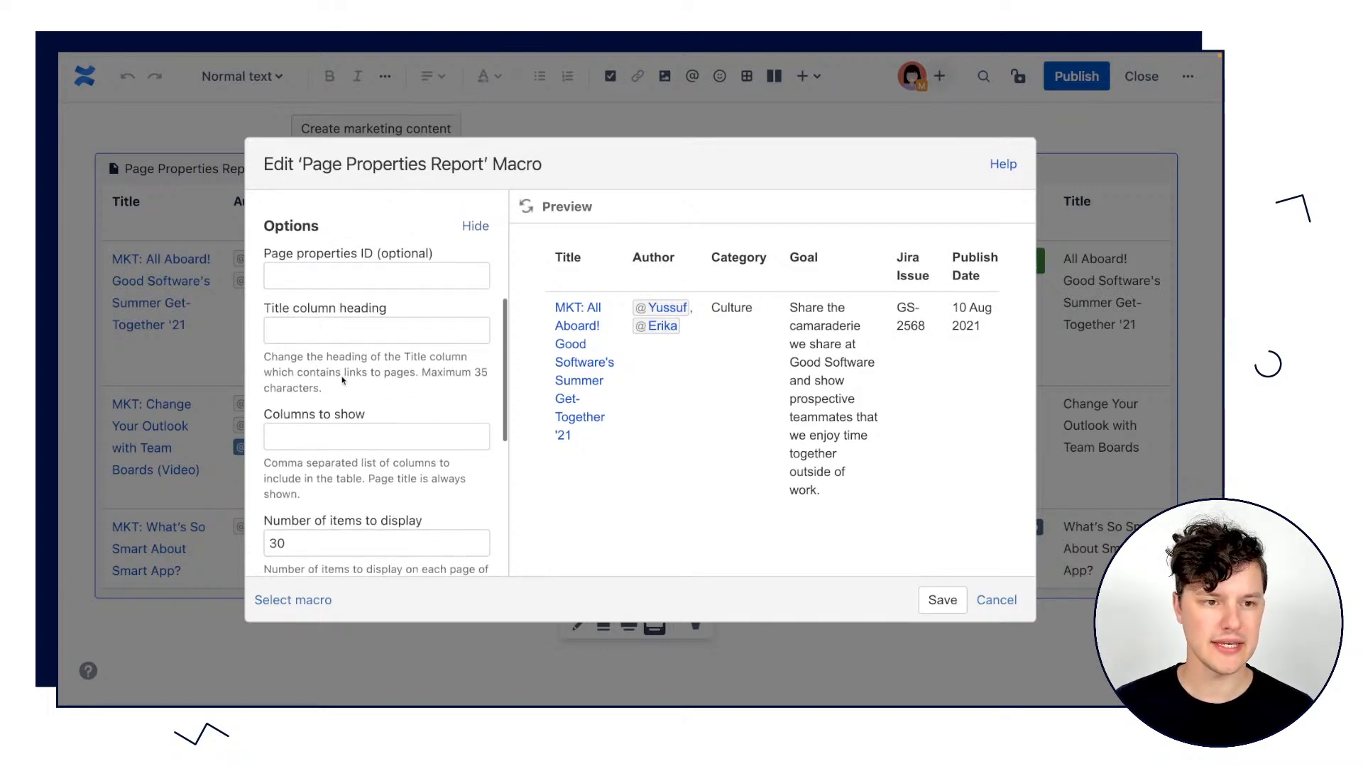
left_click(317, 436)
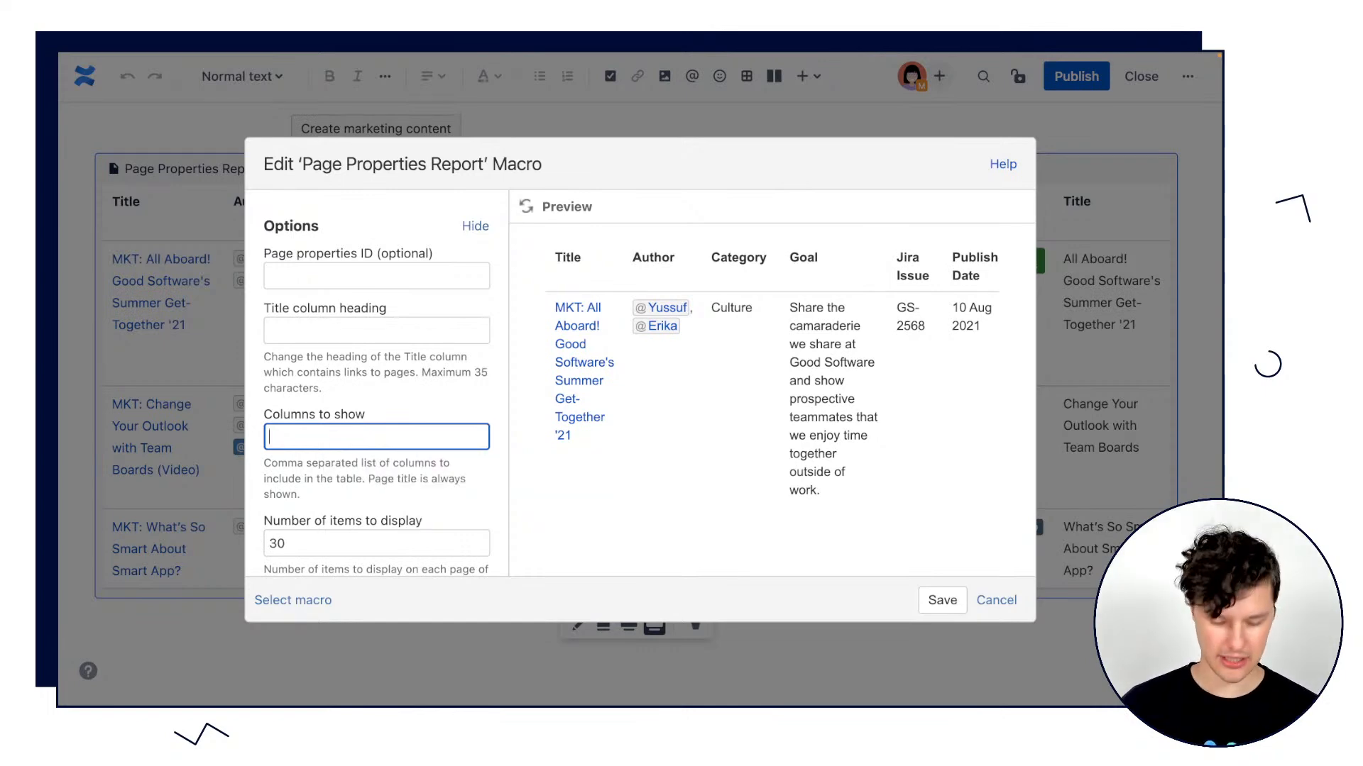
type("Titlwe,")
key("BackSpace")
key("BackSpace")
key("BackSpace")
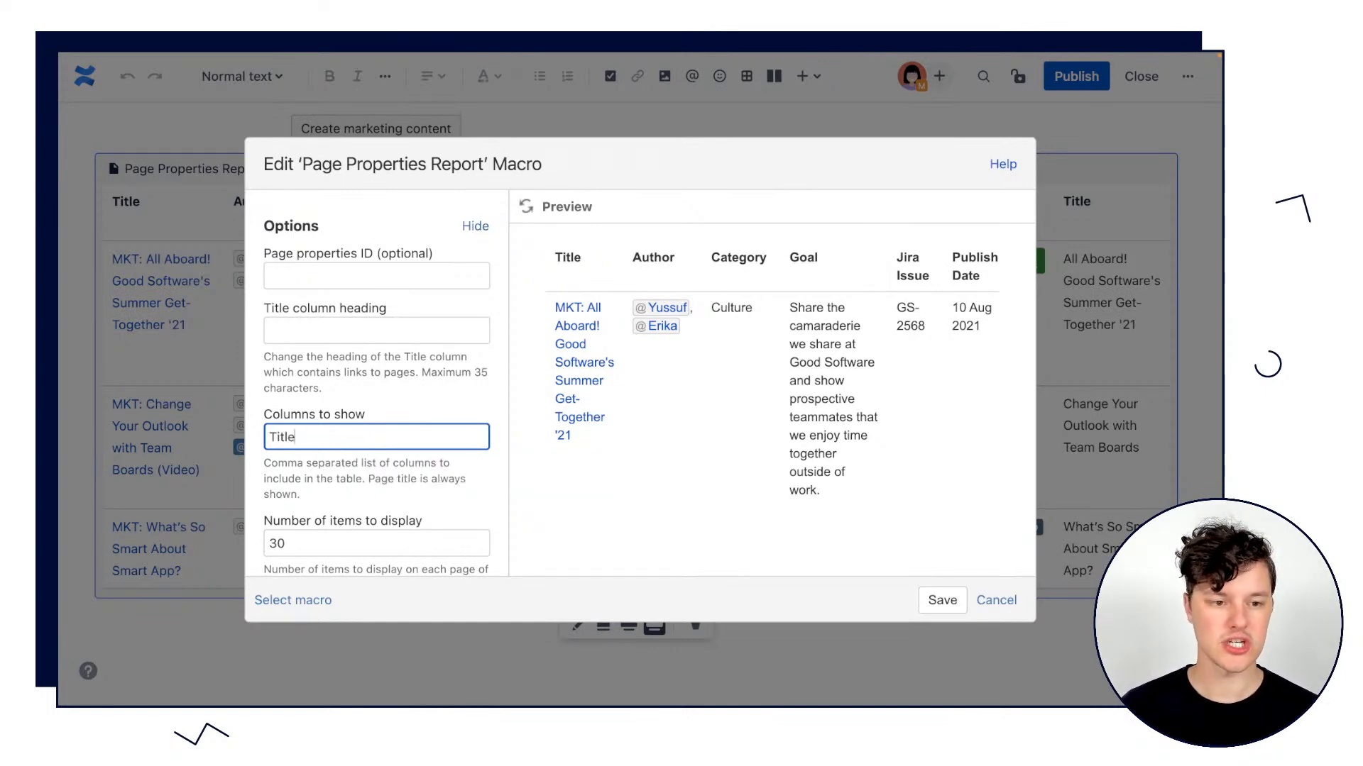
type("e, C")
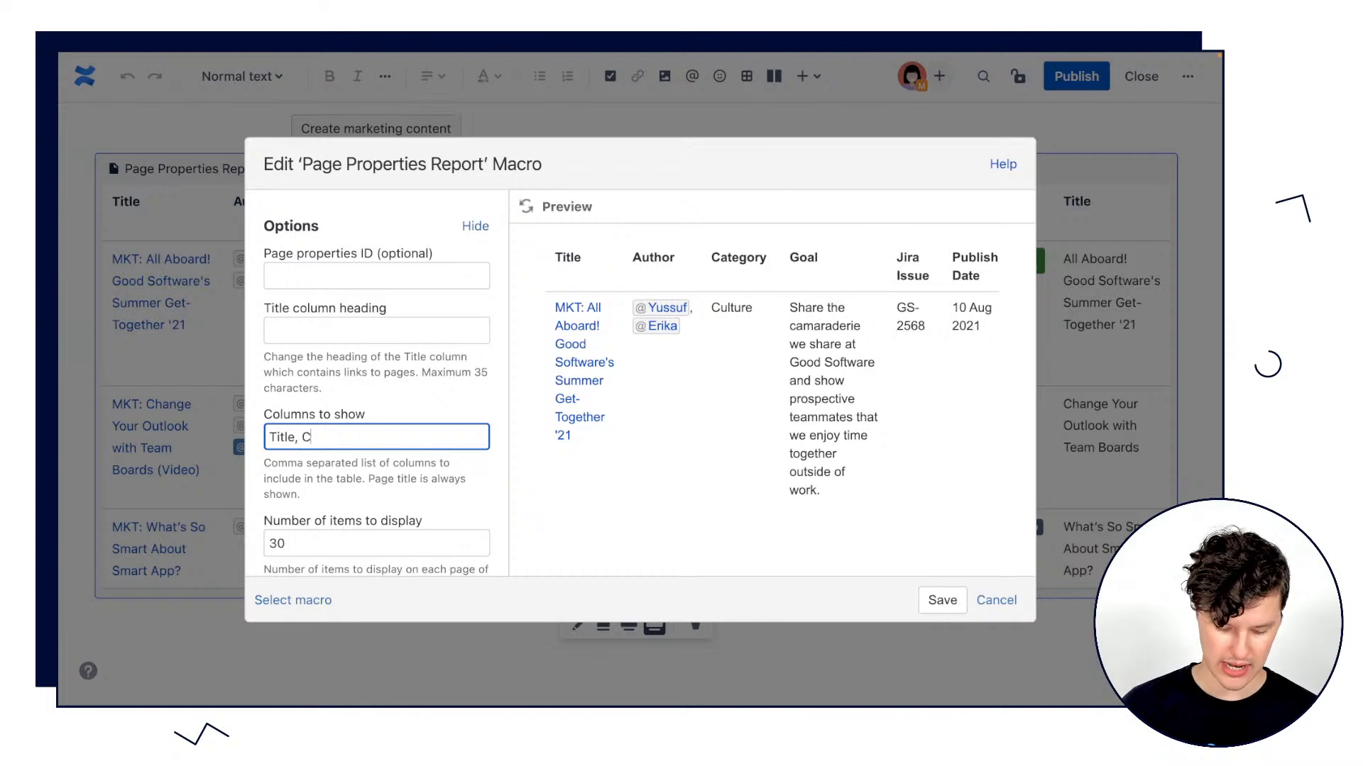
type("ategory,")
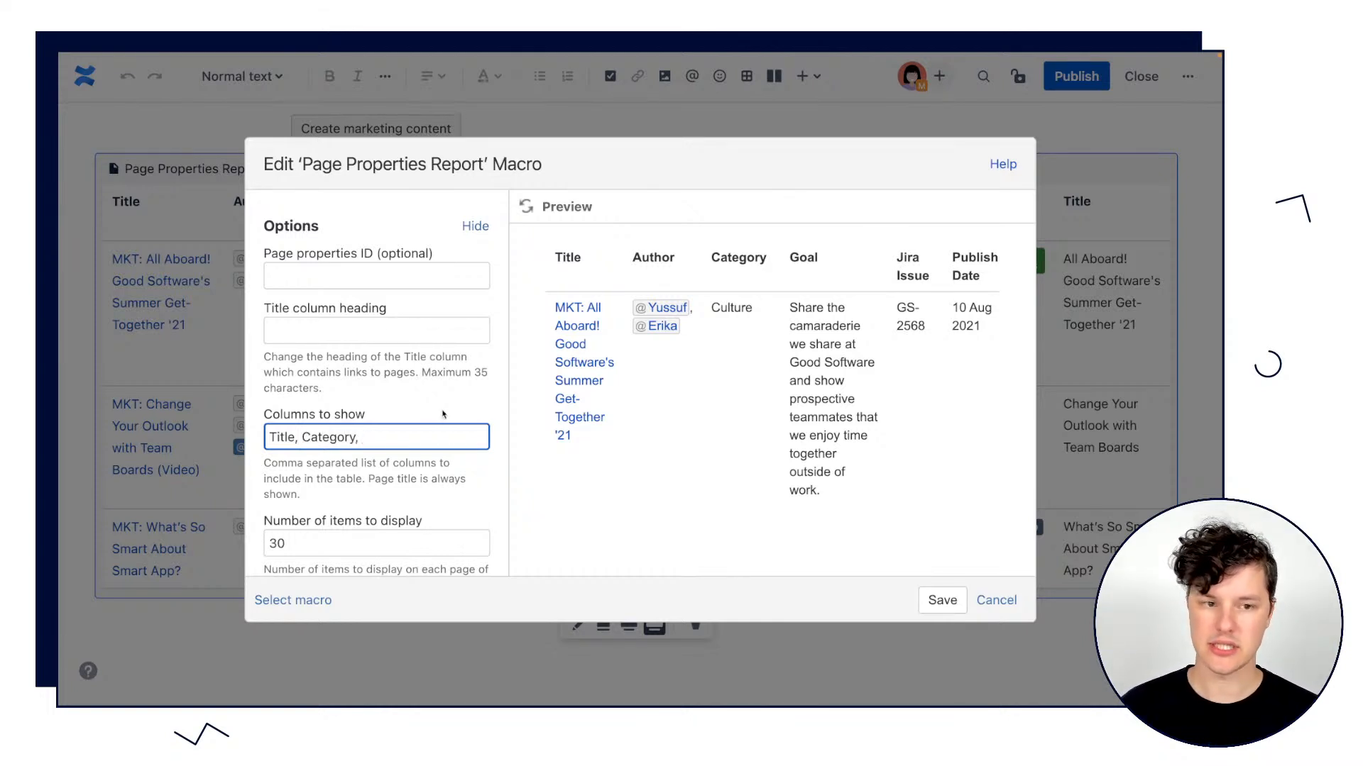
type(" Status")
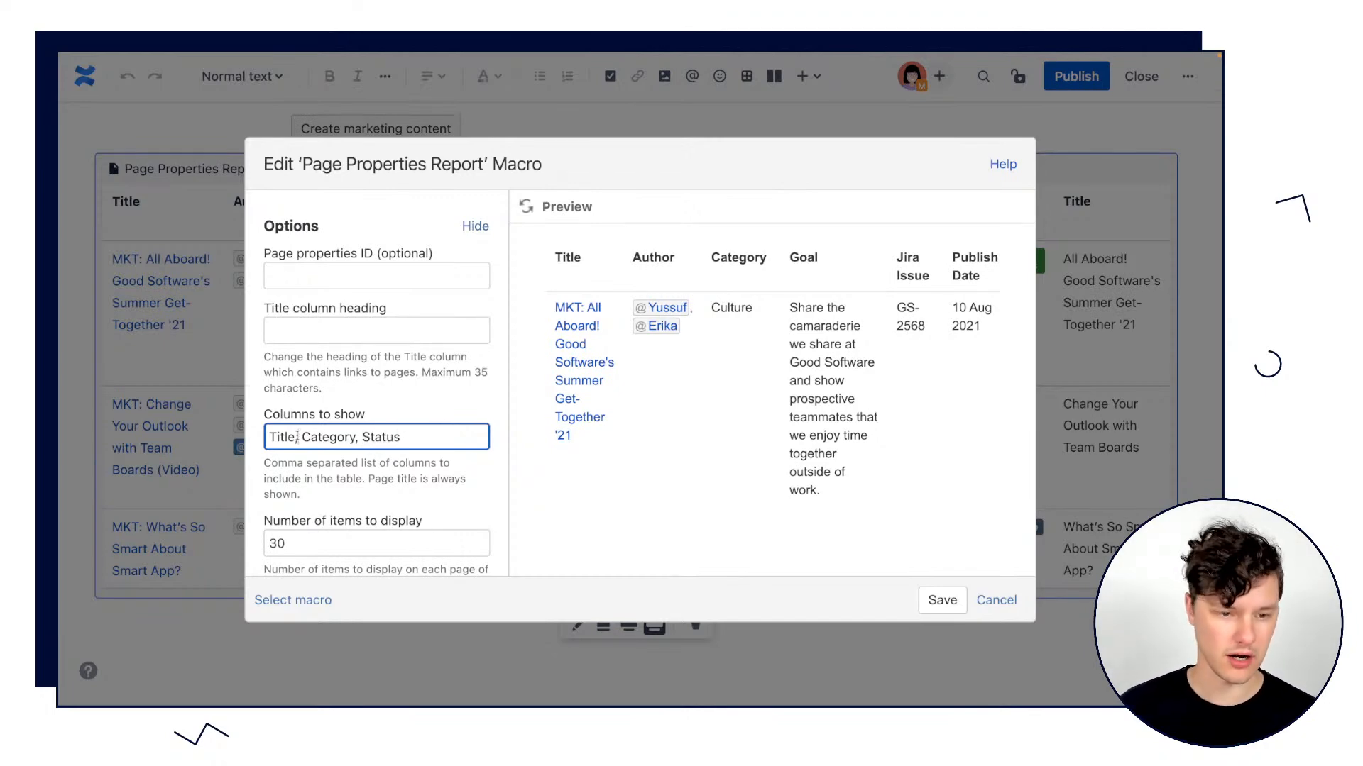
Add Author between Title and Category in the columns to show and save the macro settings.
left_click(297, 437)
type("Author,")
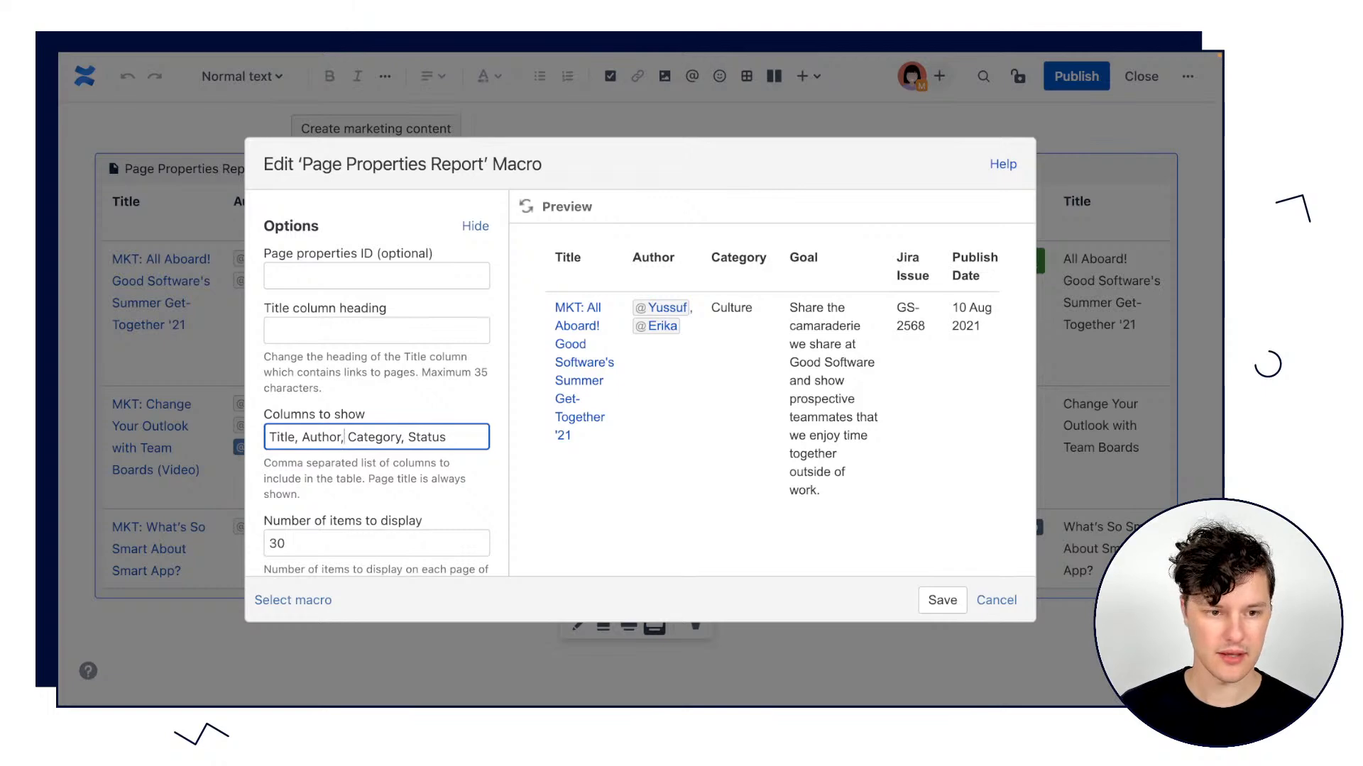
scroll(394, 423, "up", 5)
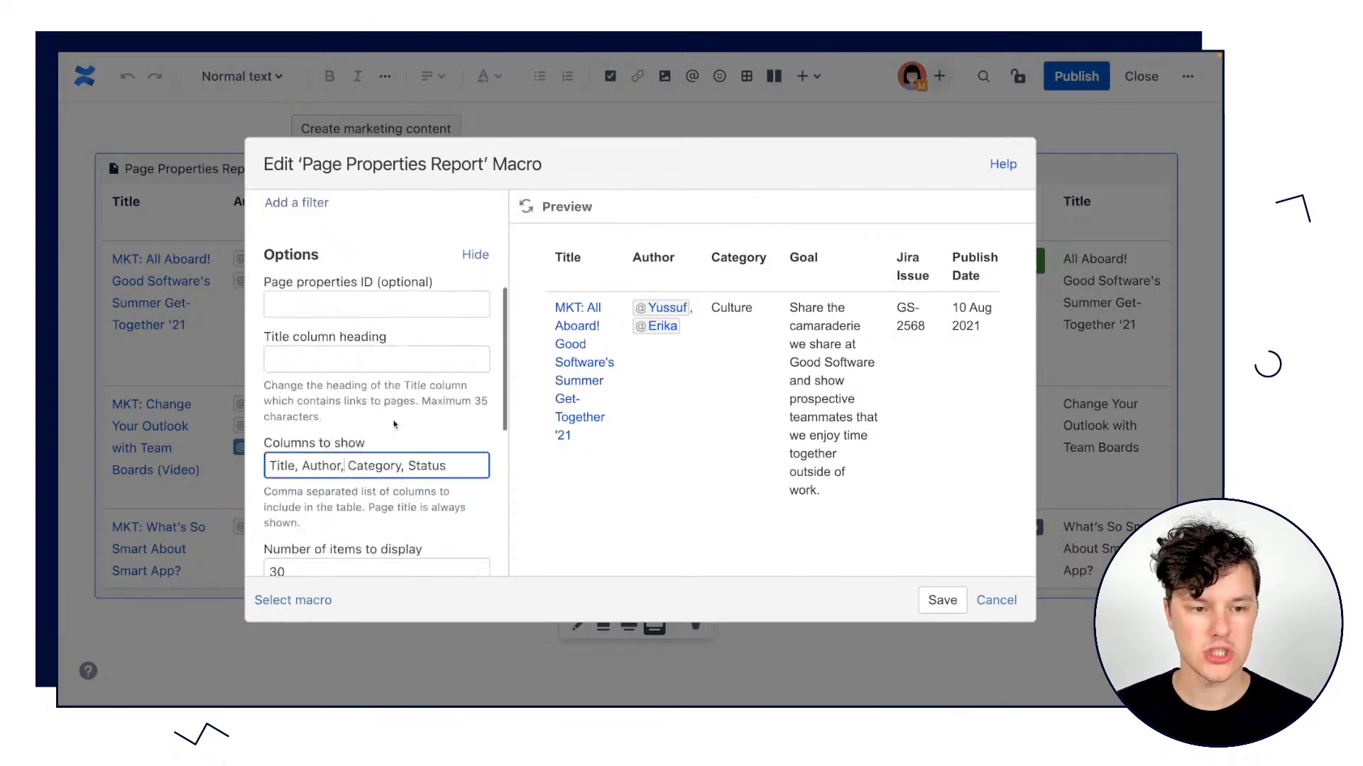
left_click(941, 600)
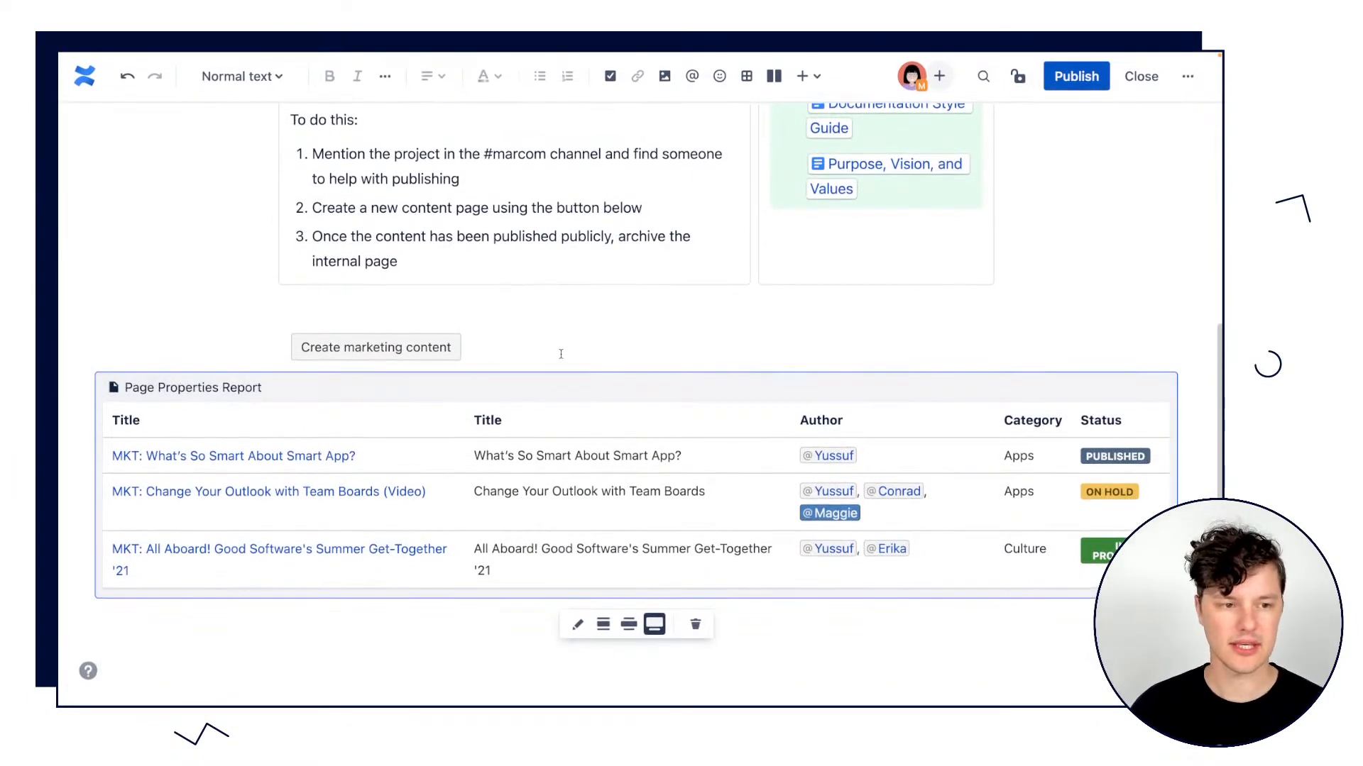
left_click(611, 344)
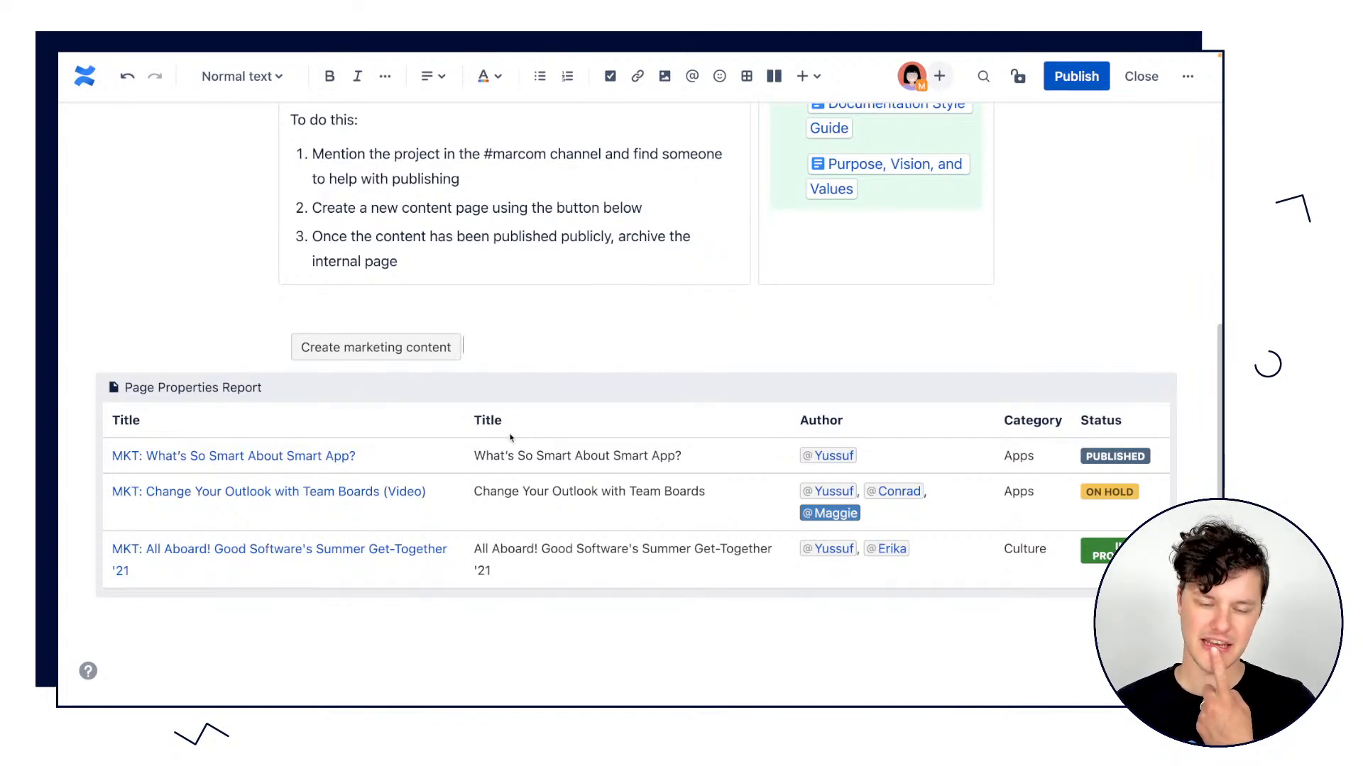
Reopen the report's settings, remove Title from the columns to show and save the macro.
left_click(355, 392)
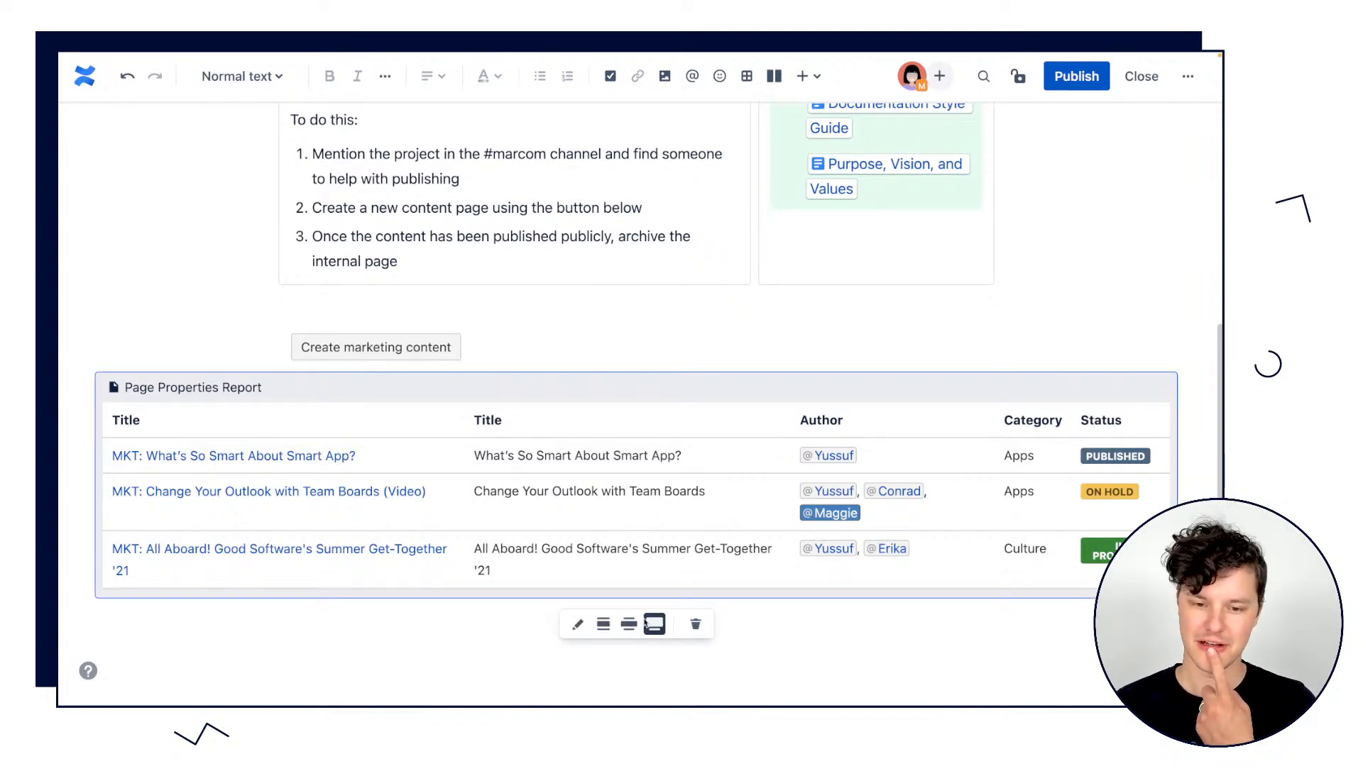
left_click(576, 626)
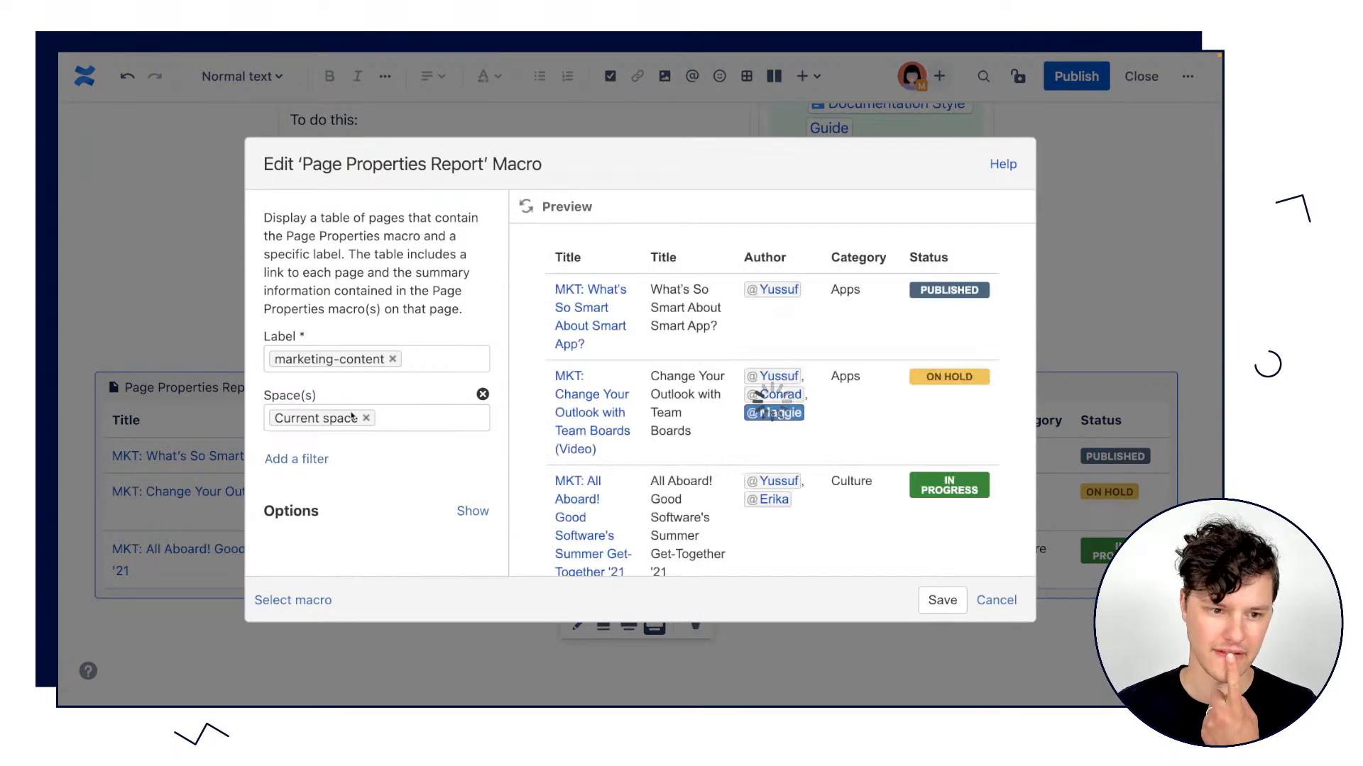
left_click(458, 524)
scroll(454, 521, "down", 6)
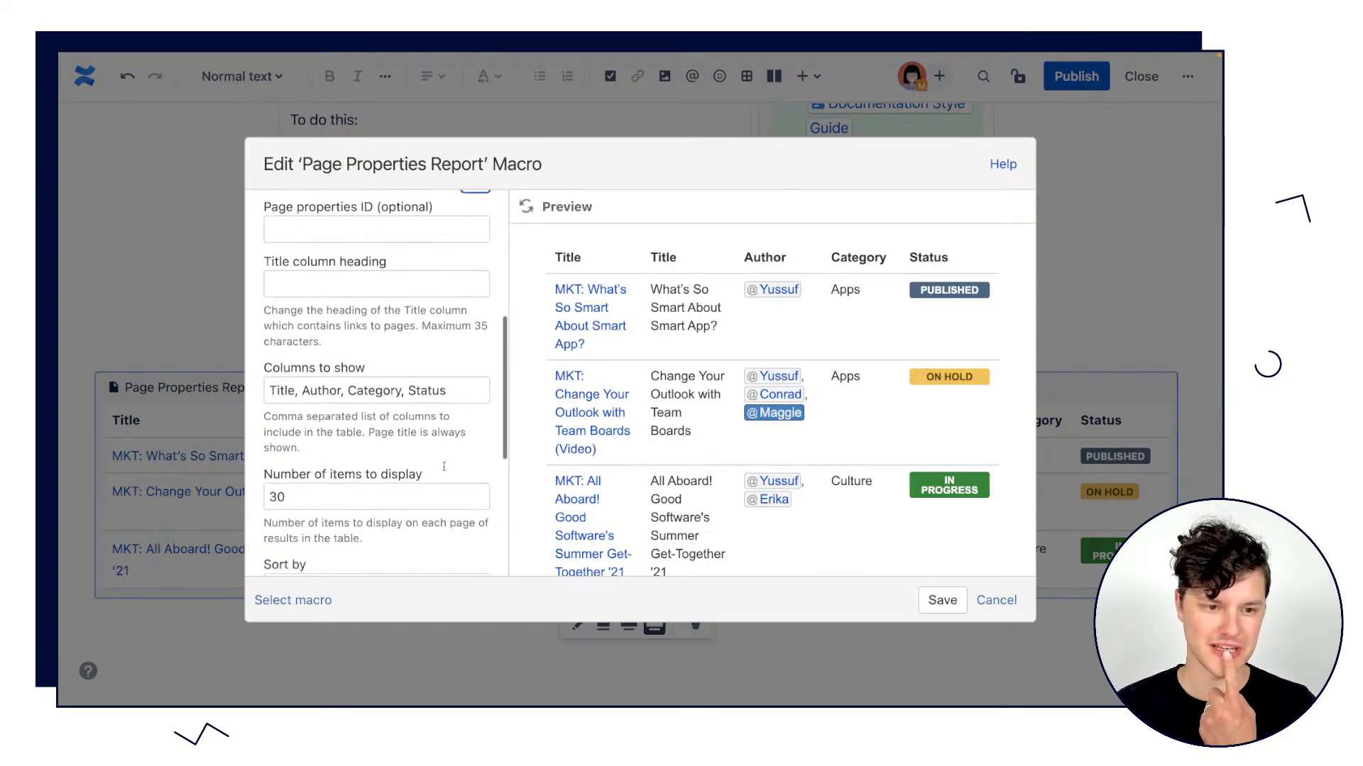
left_click(303, 341)
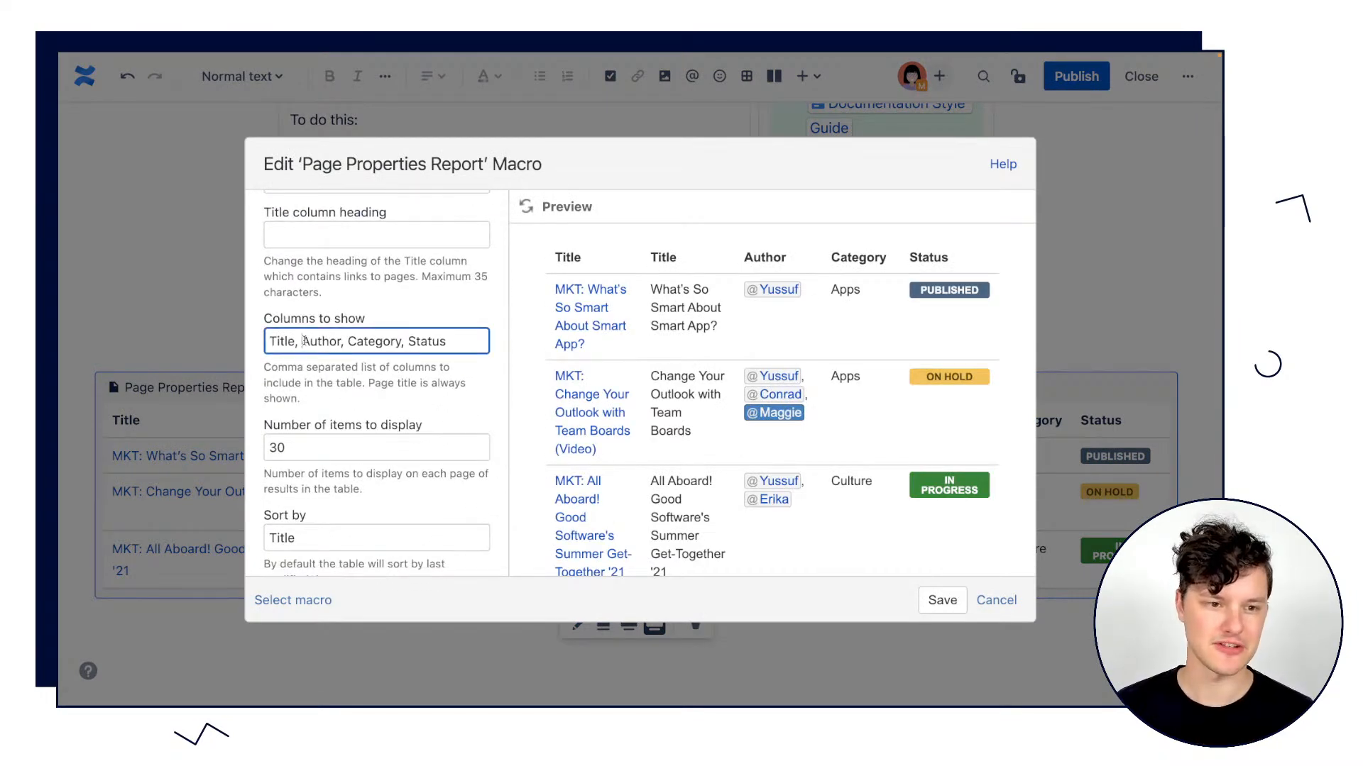
key("BackSpace")
key("BackSpace")
key("BackSpace")
key("BackSpace")
key("BackSpace")
key("BackSpace")
key("BackSpace")
left_click(942, 600)
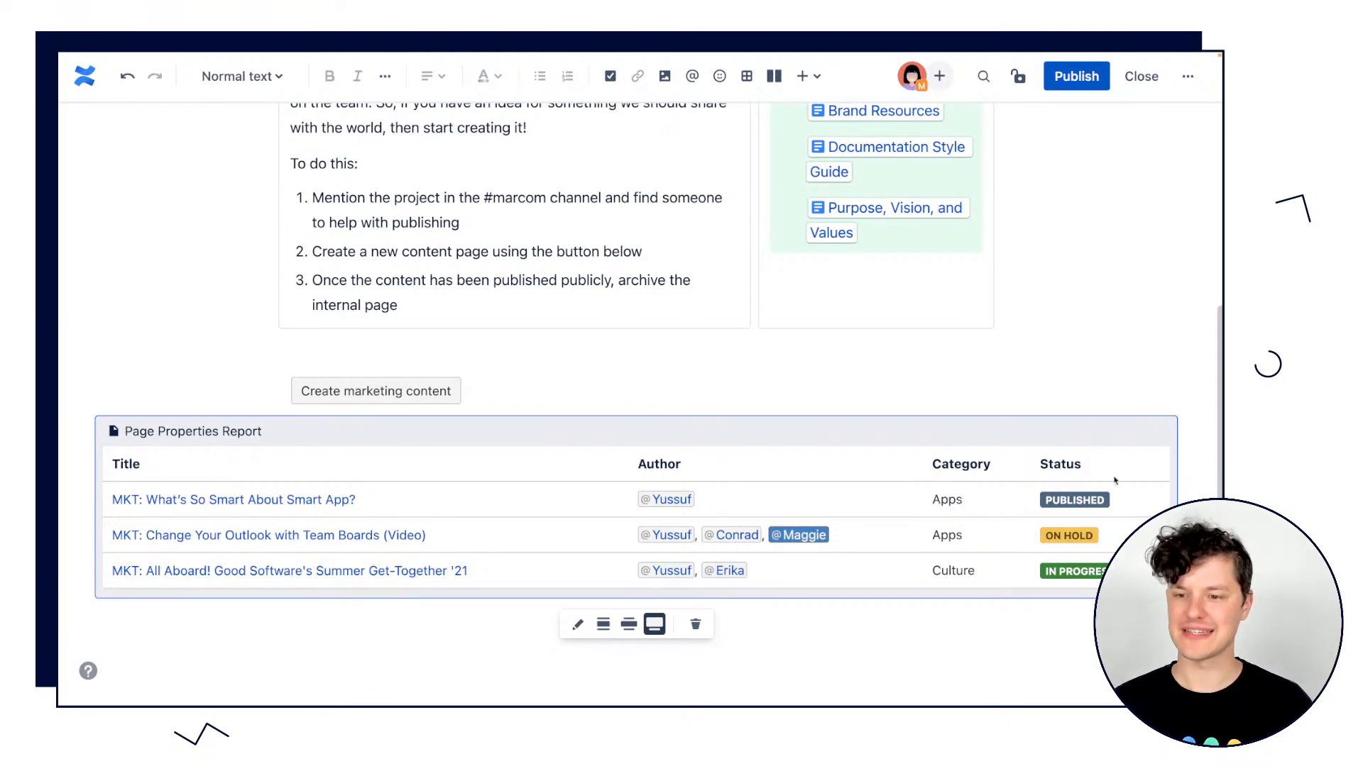
left_click(989, 644)
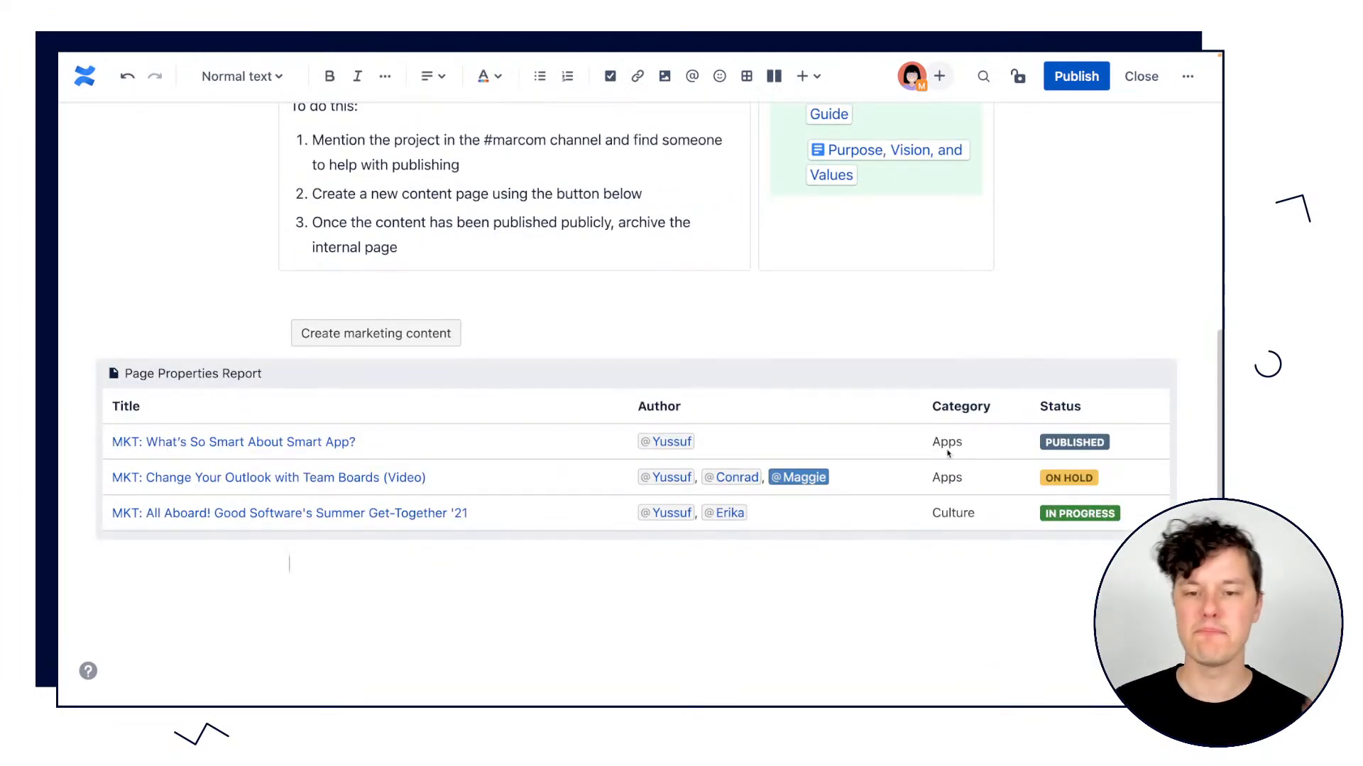
Publish the edited Marketing Content Development page.
scroll(964, 315, "up", 1)
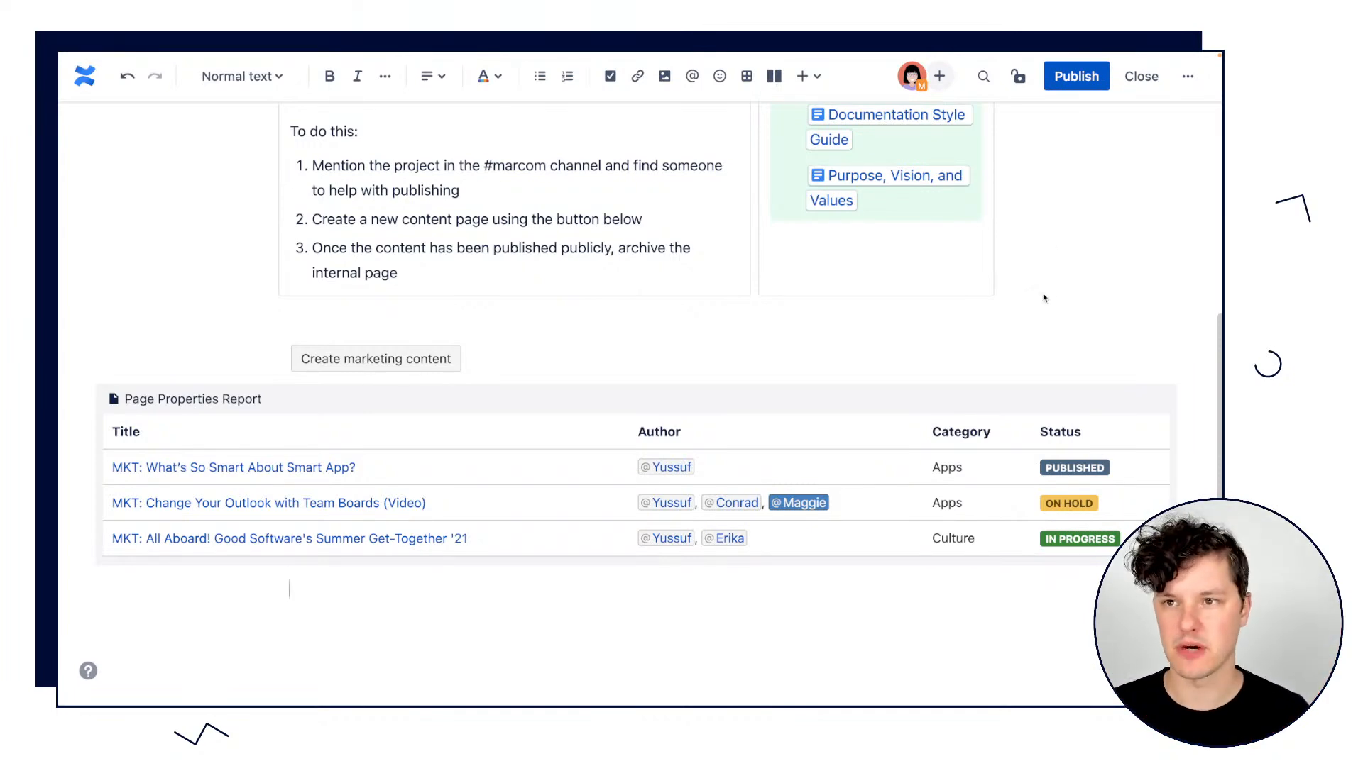
scroll(1054, 213, "up", 4)
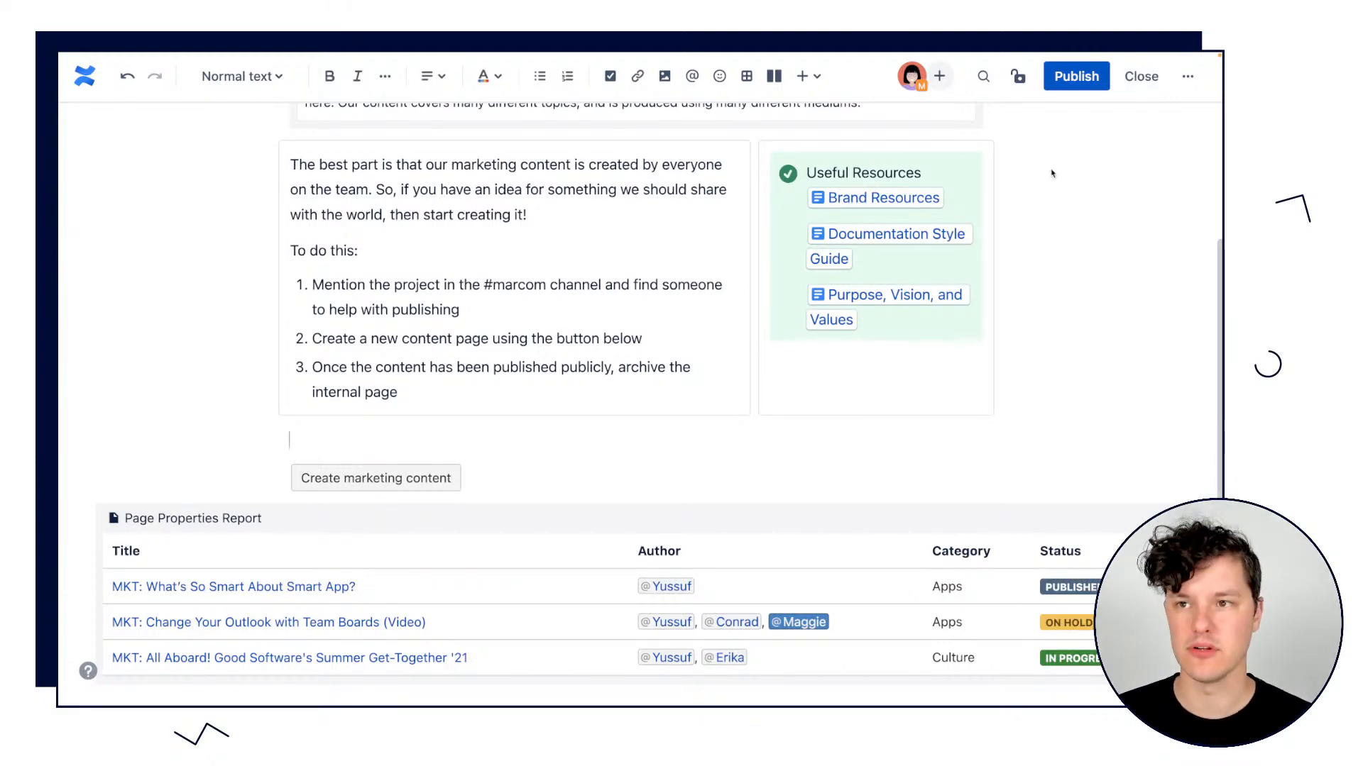
left_click(1076, 76)
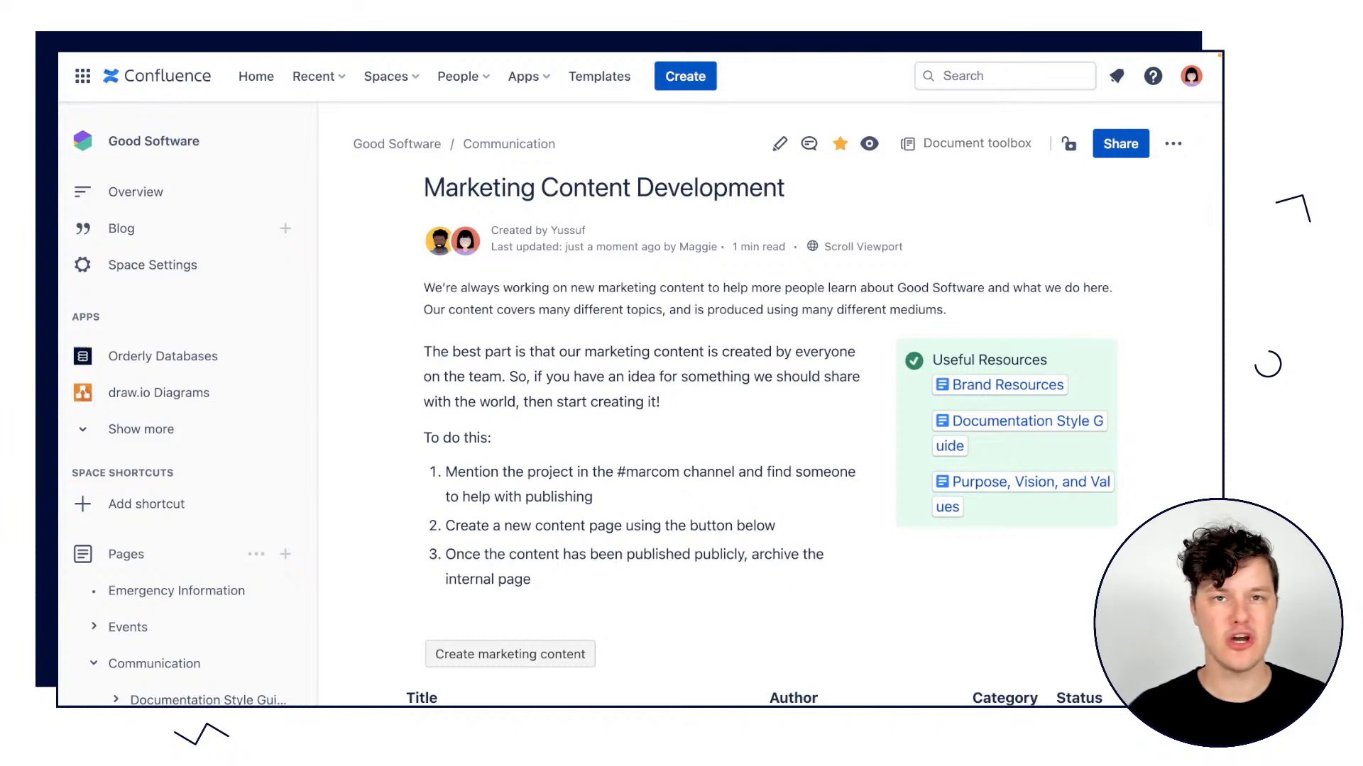
triple_click(643, 376)
left_click(836, 164)
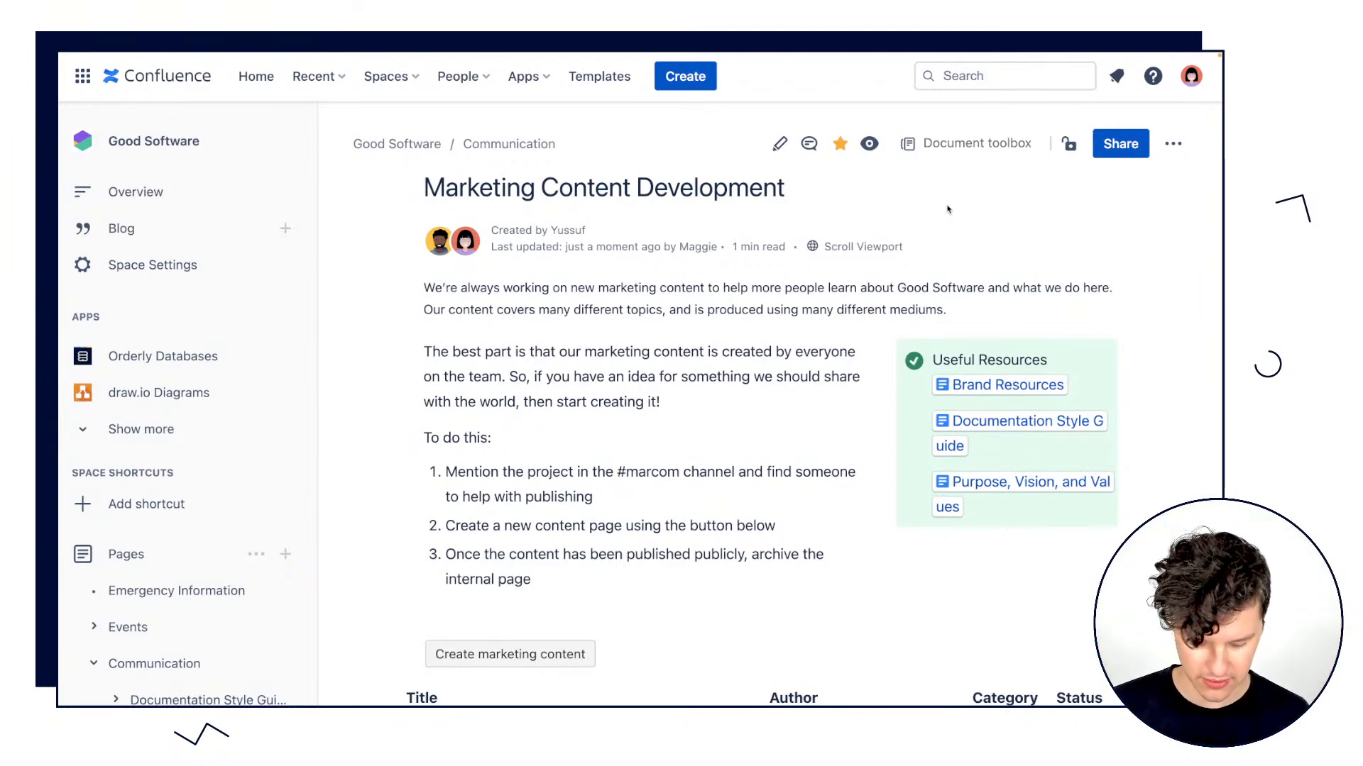
Switch to the already opened User Needs page in the product development space and display it full screen.
key("super+shift+f")
left_click(426, 65)
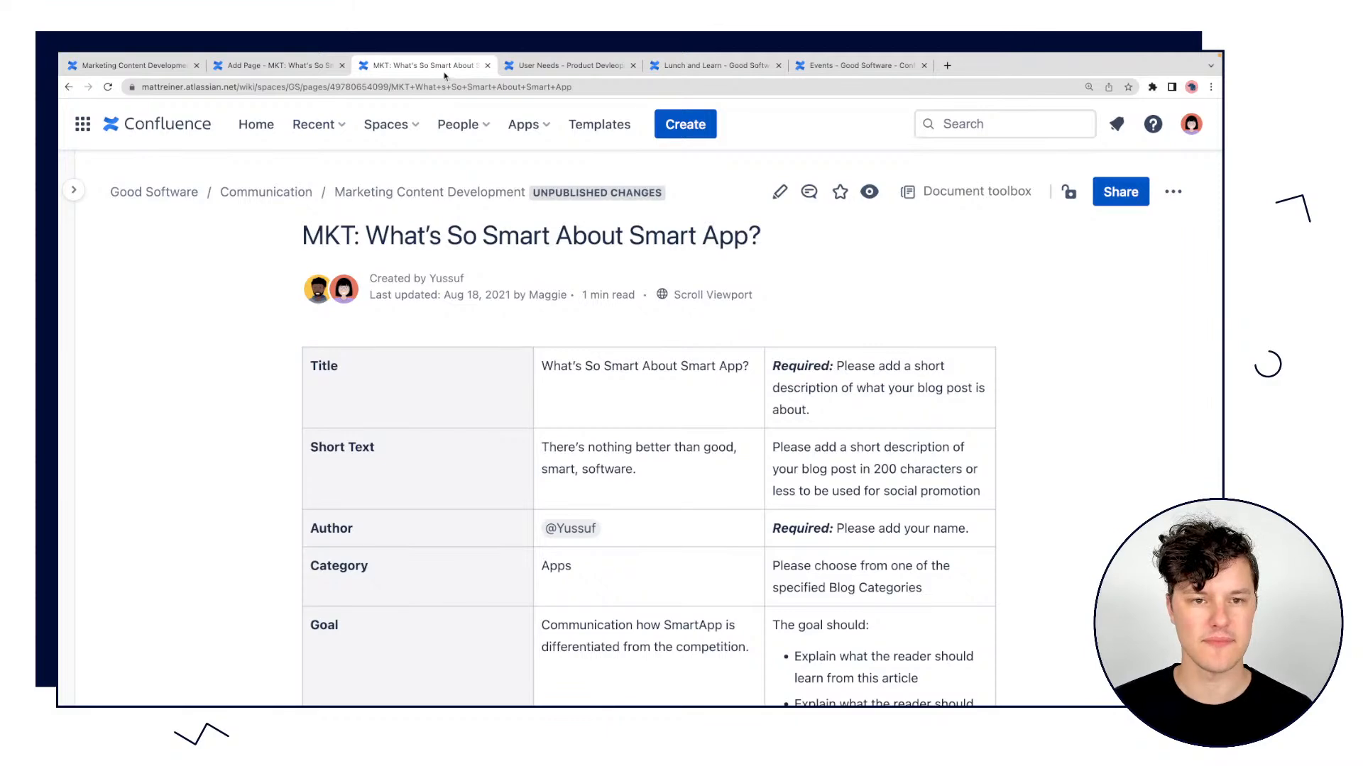
left_click(526, 67)
key("super+shift+f")
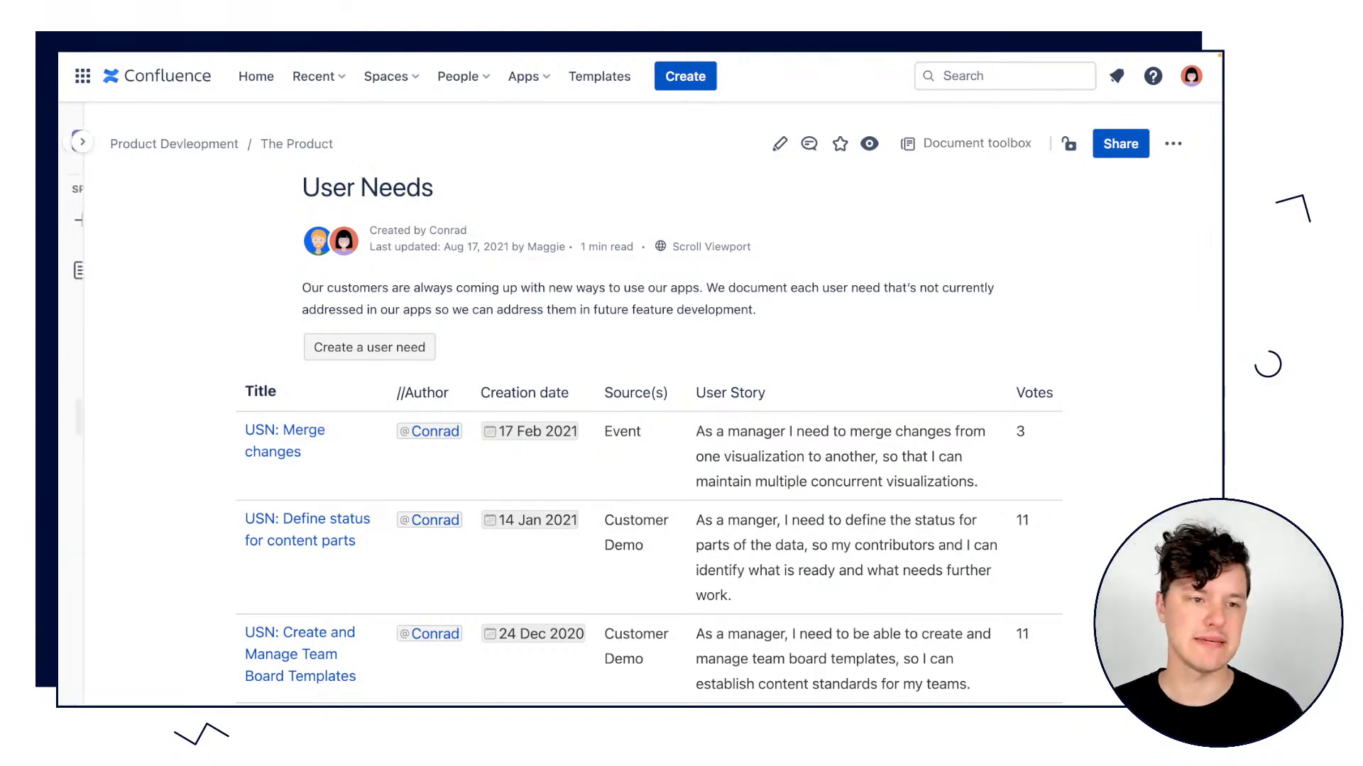
Examine the child pages nested under User Needs and the report table that summarizes them.
mouse_move(66, 497)
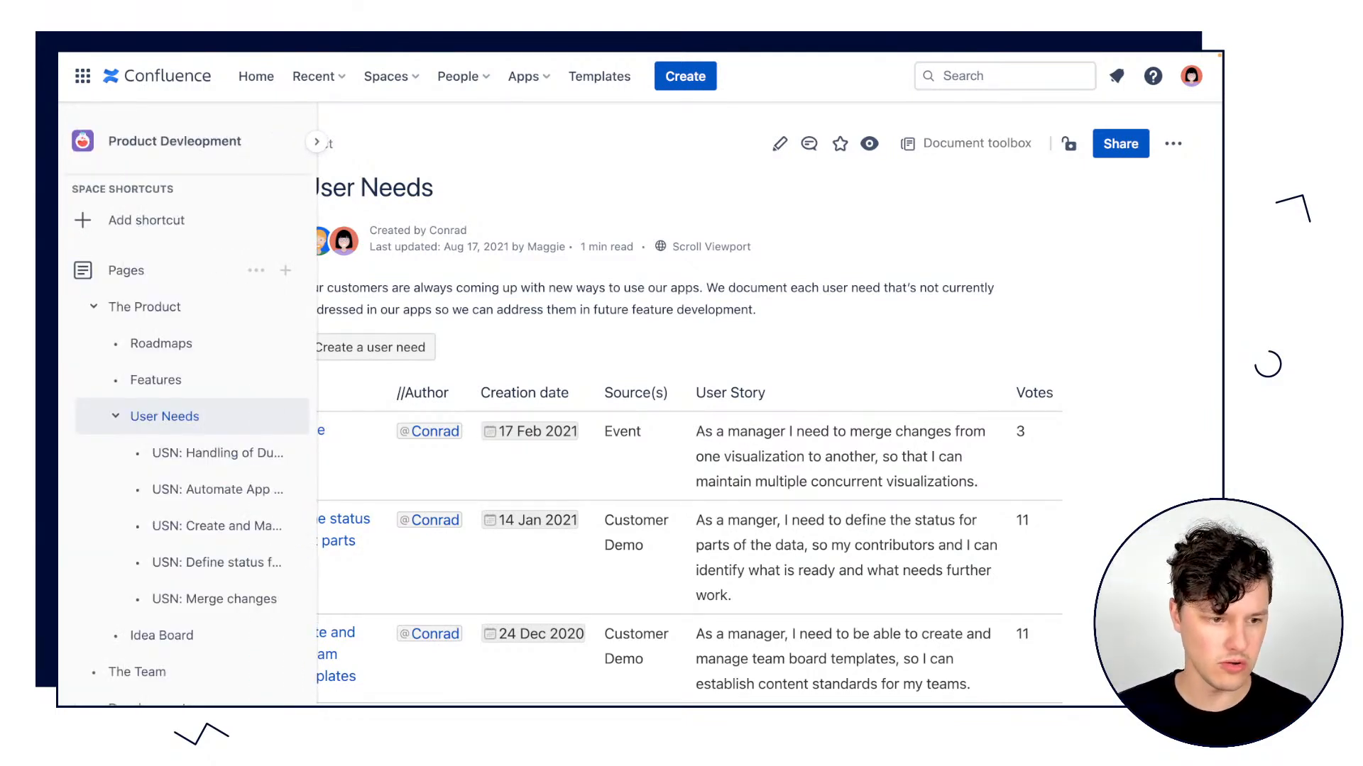
mouse_move(75, 411)
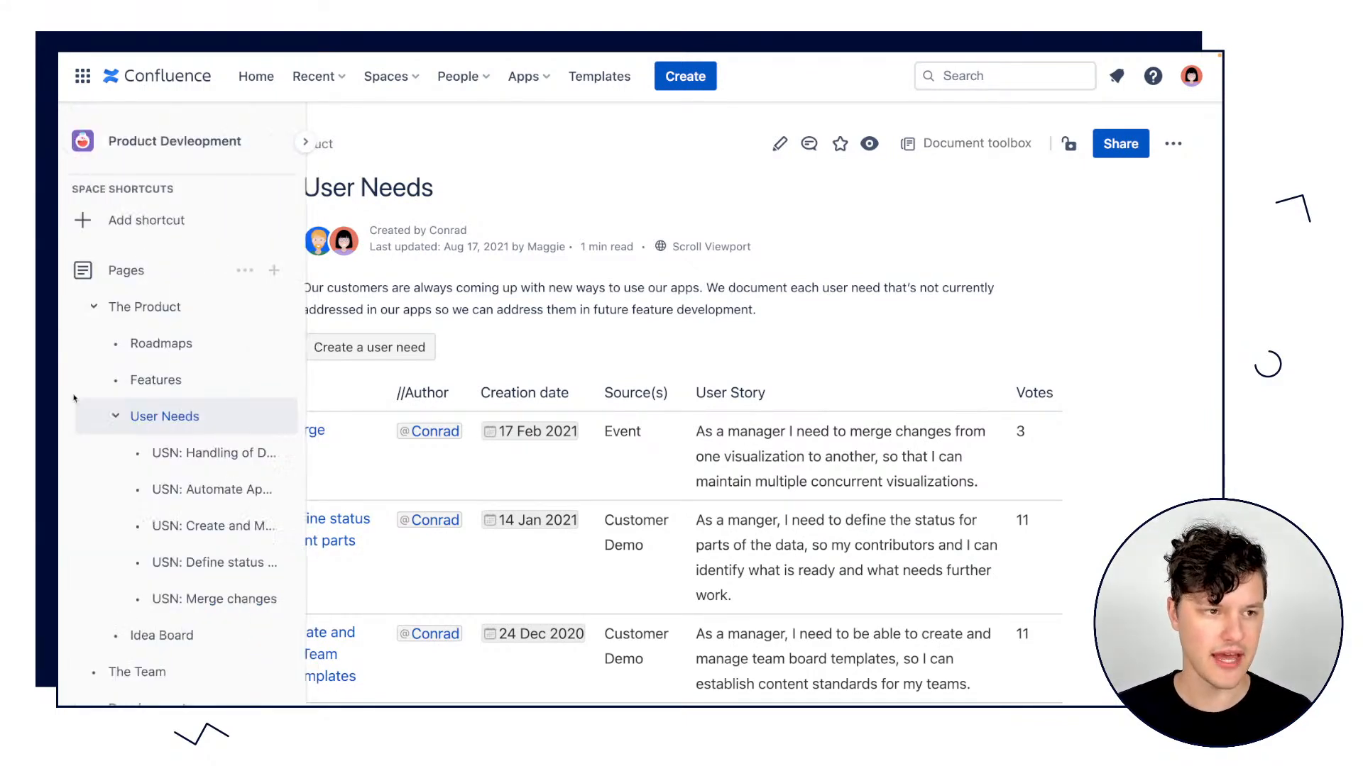
scroll(167, 539, "down", 2)
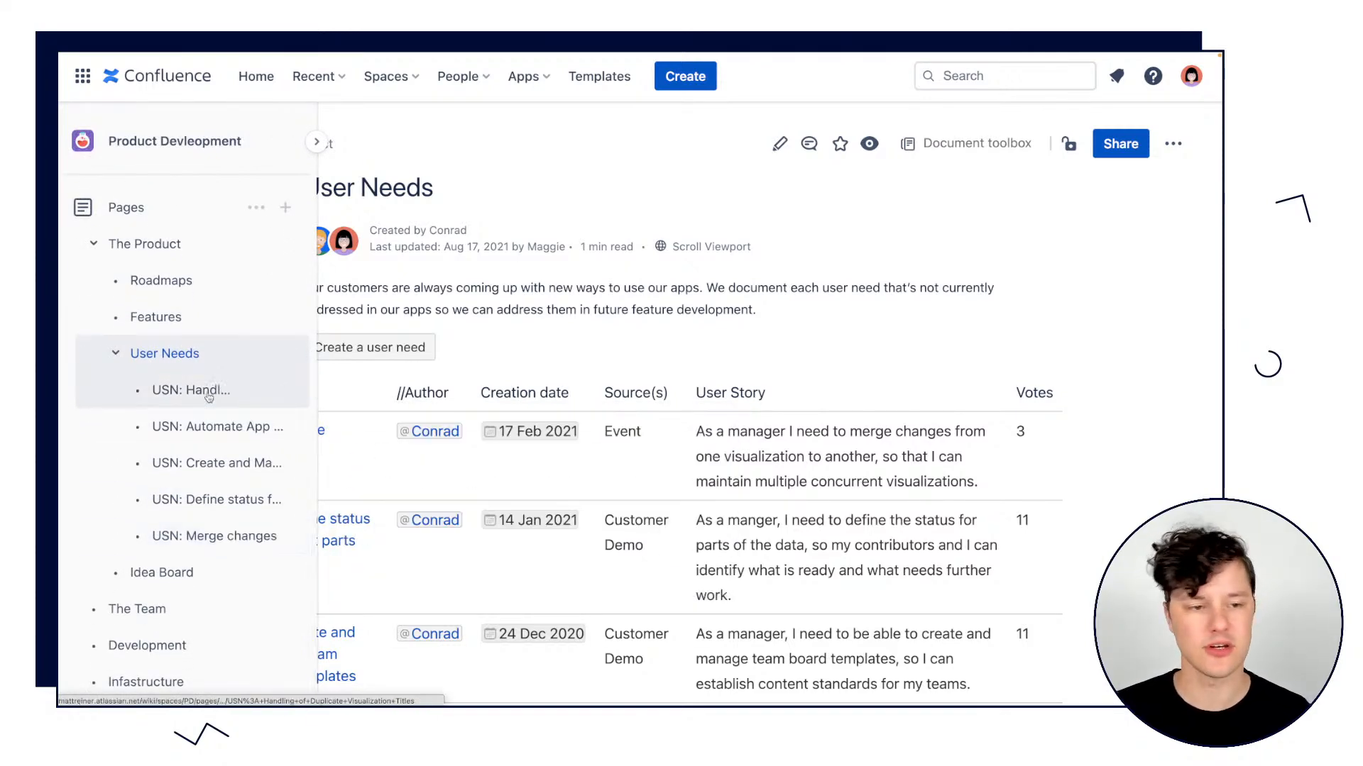
mouse_move(207, 391)
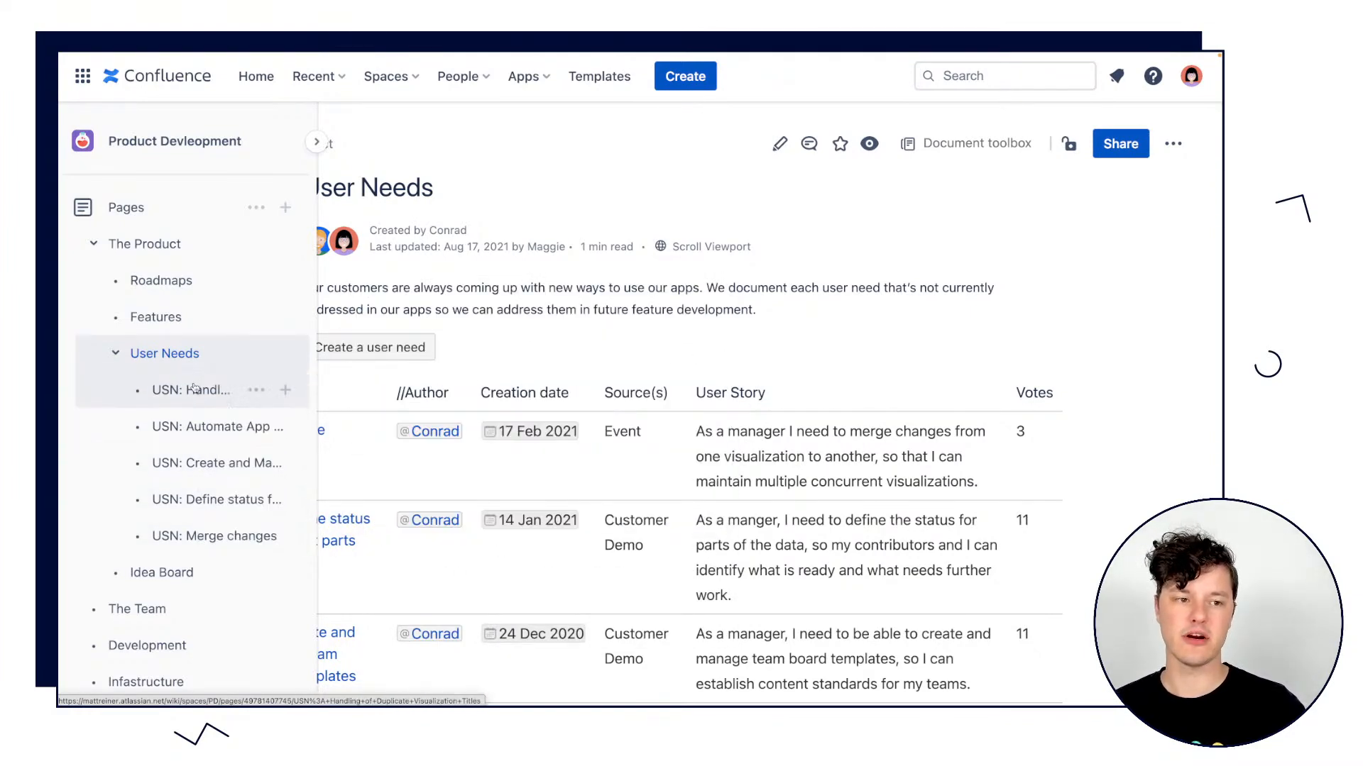
mouse_move(205, 472)
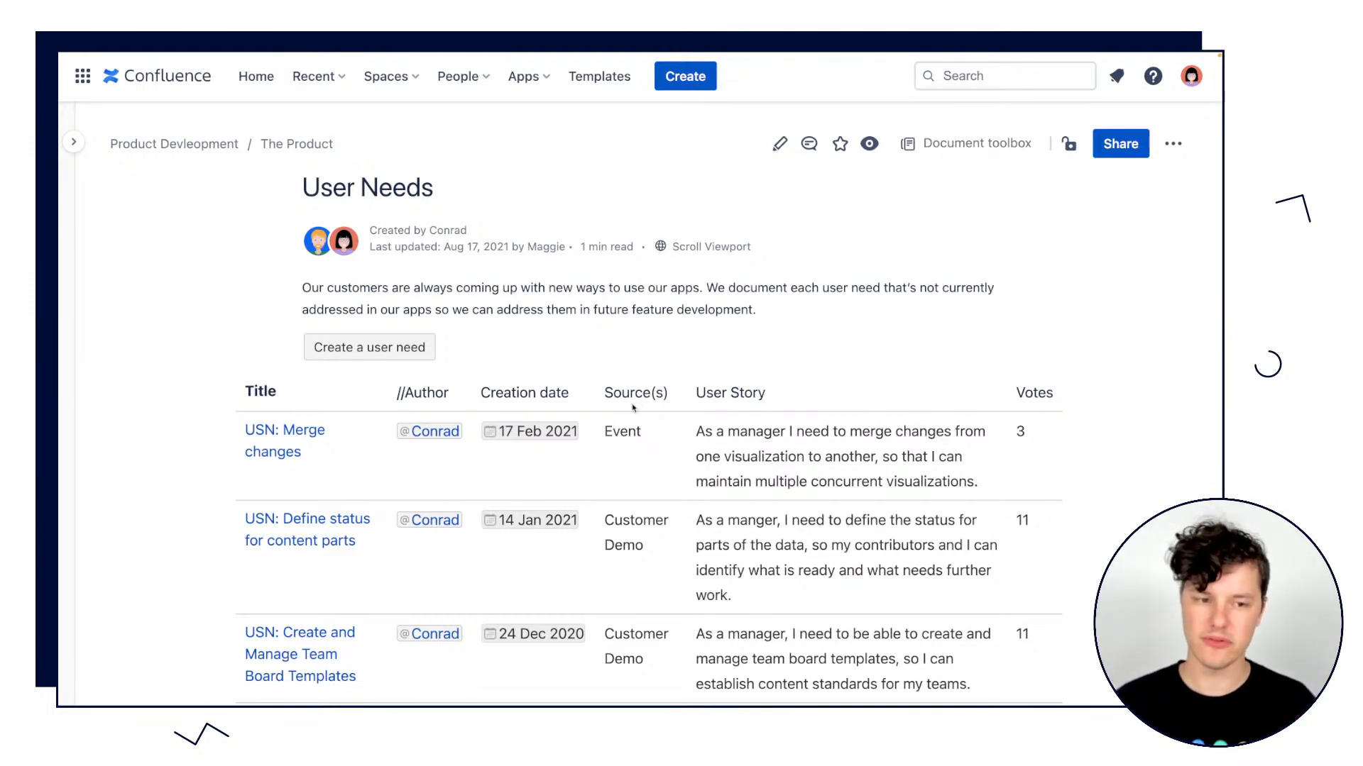
scroll(633, 407, "down", 4)
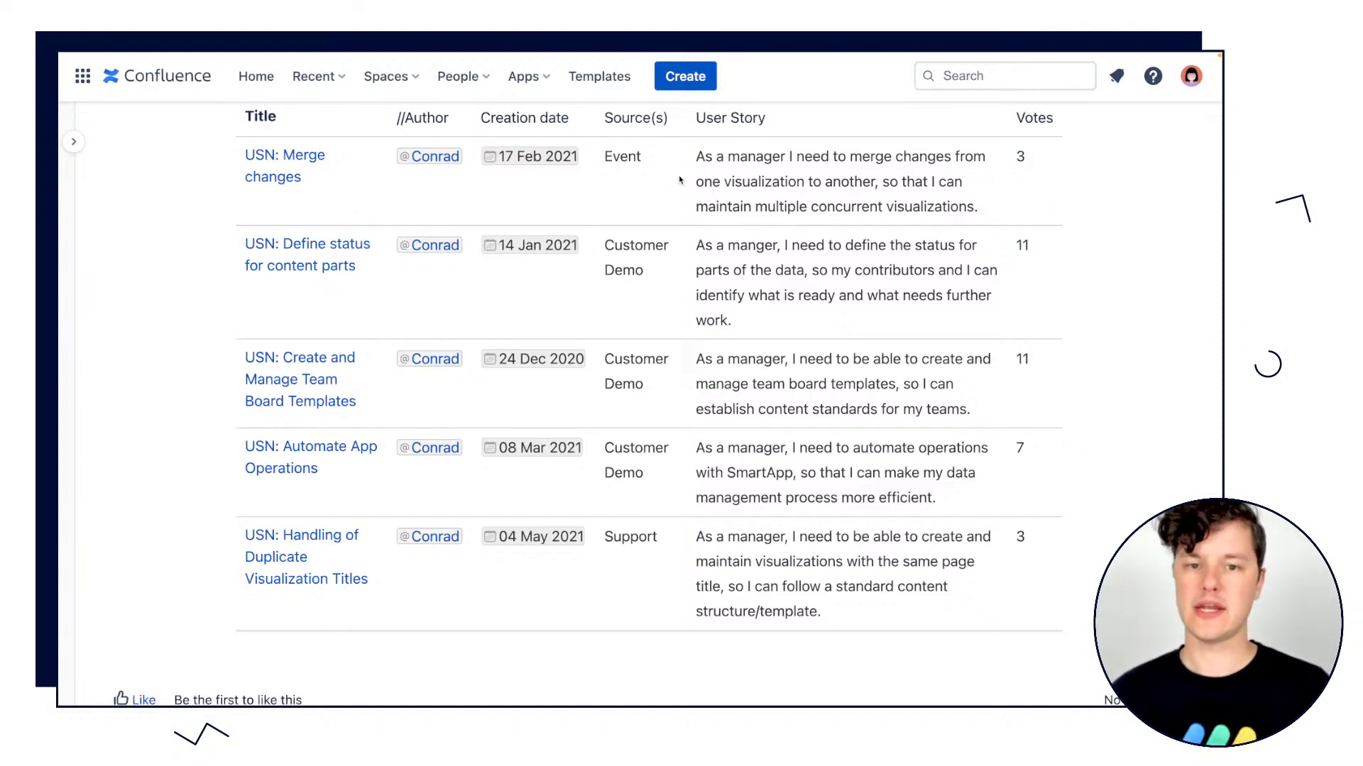
scroll(824, 248, "down", 1)
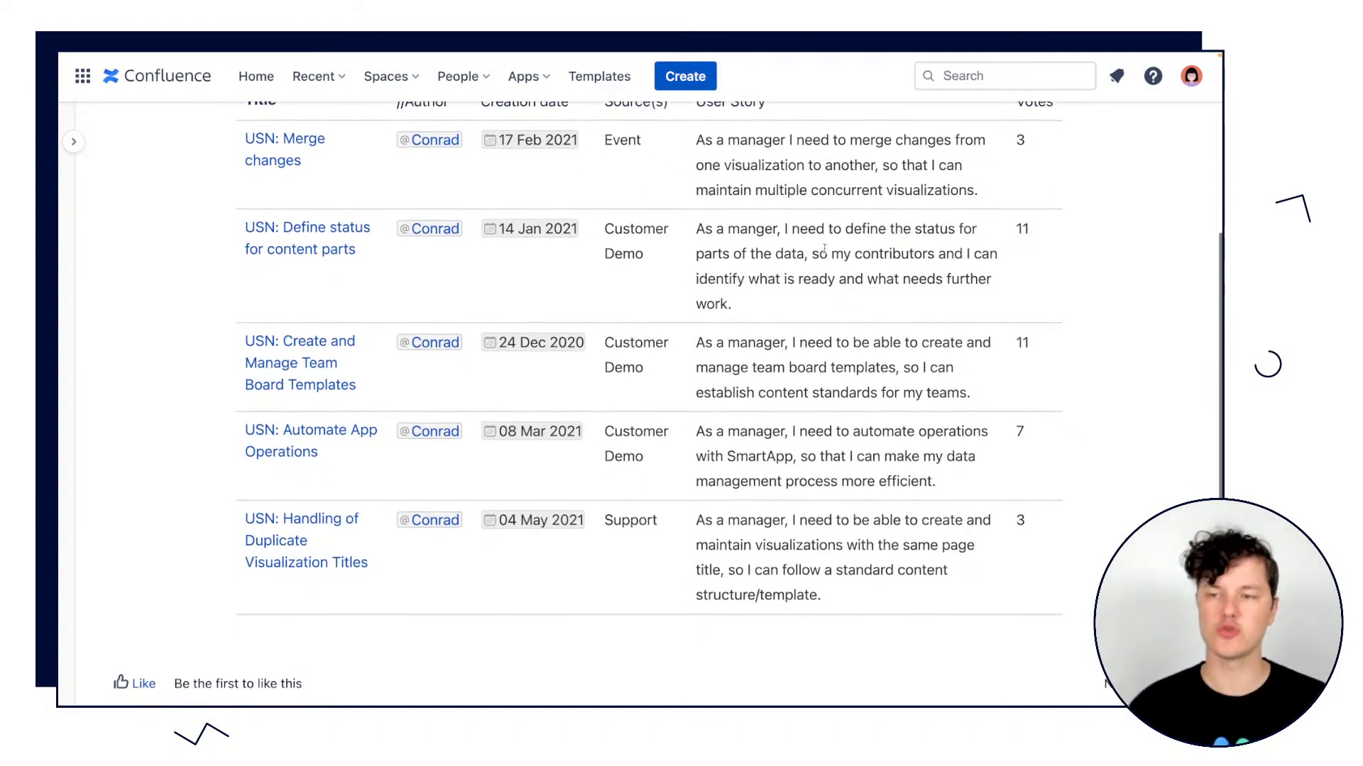
Examine the Votes column and the user stories in the report table on the User Needs page.
scroll(824, 250, "up", 1)
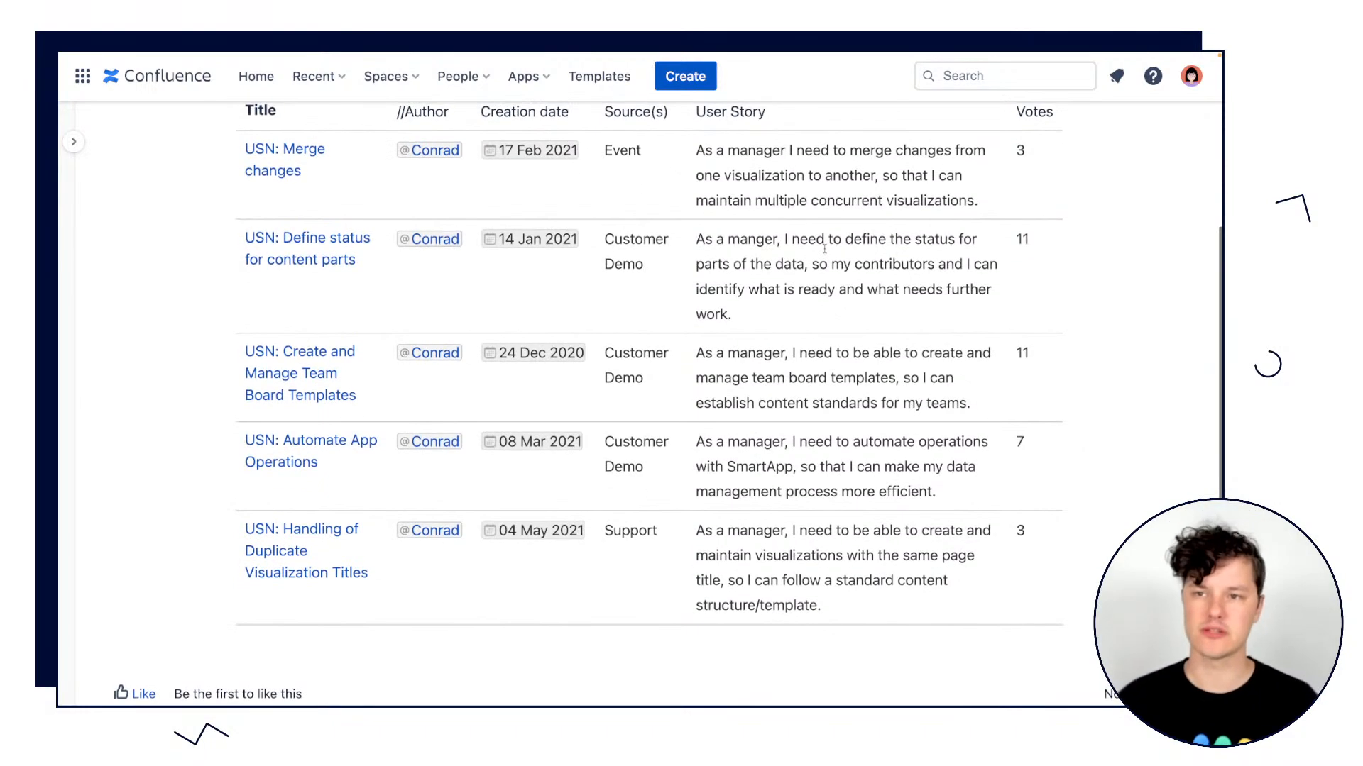
double_click(1020, 151)
scroll(1026, 160, "up", 1)
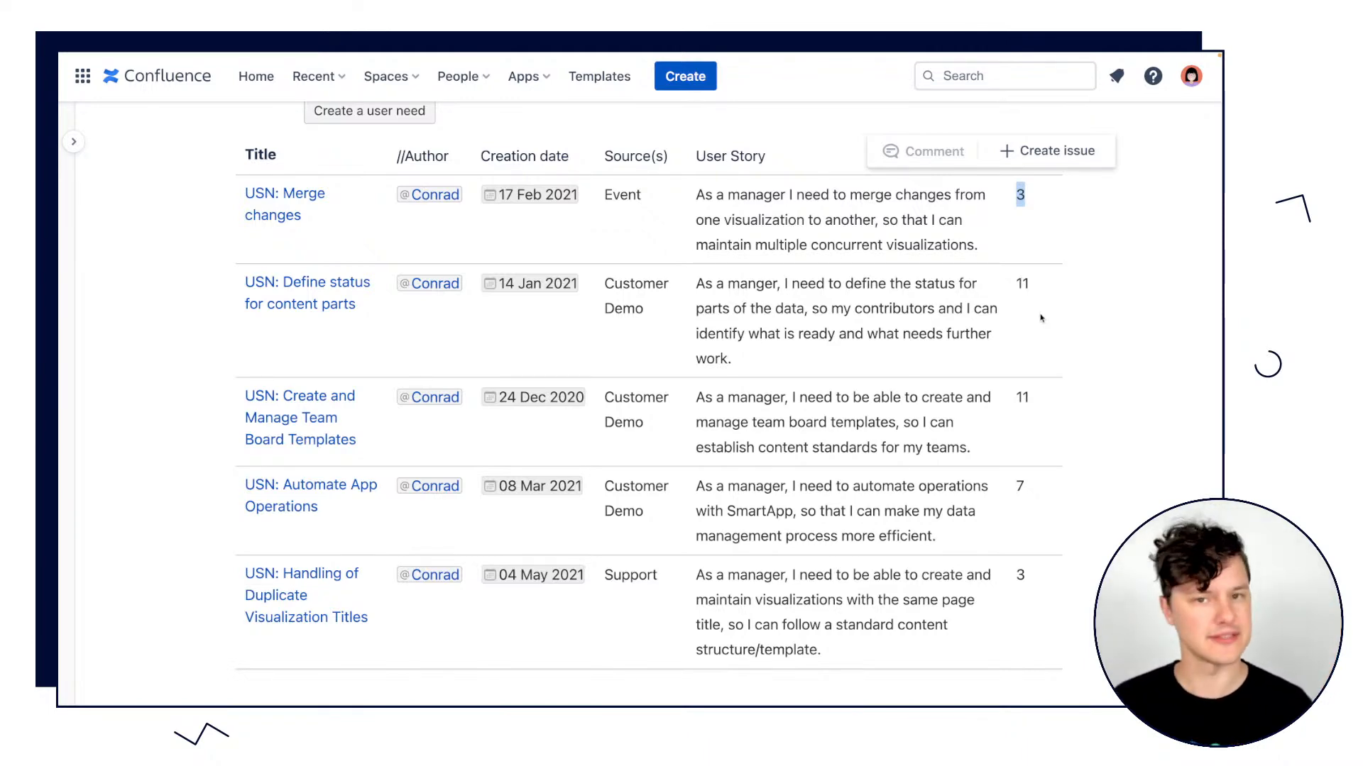
scroll(1041, 318, "up", 5)
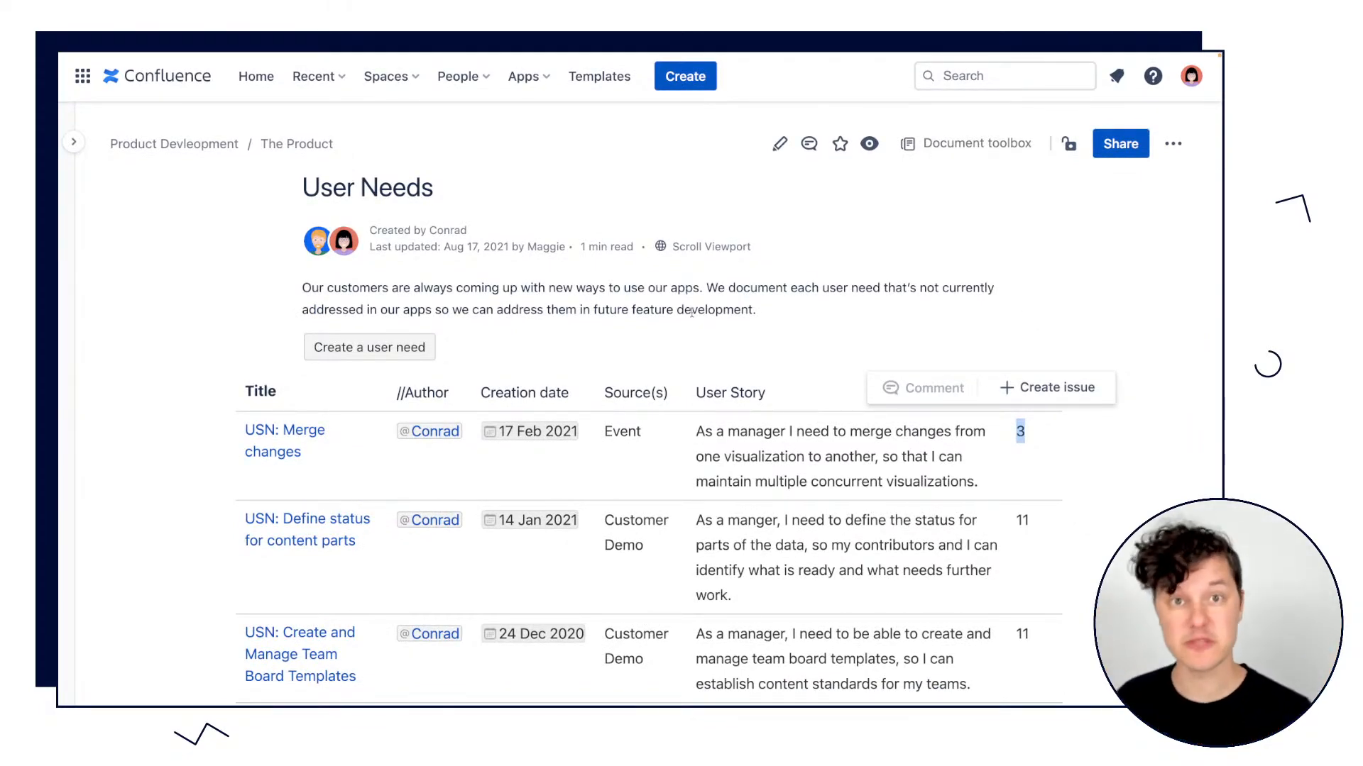
left_click(863, 196)
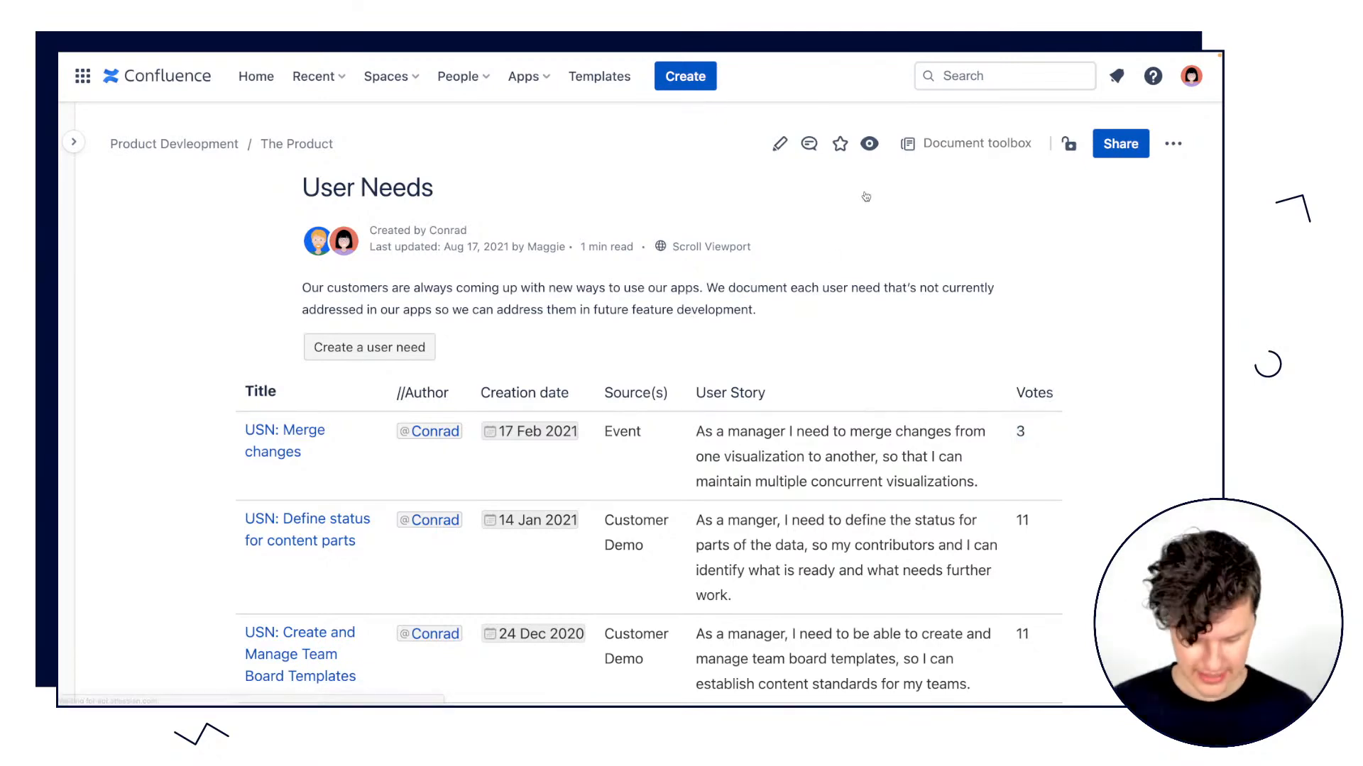
Switch to the already opened Lunch and Learn page and review its introduction and the Upcoming Lunch and Learn Talks report.
mouse_move(676, 81)
left_click(713, 65)
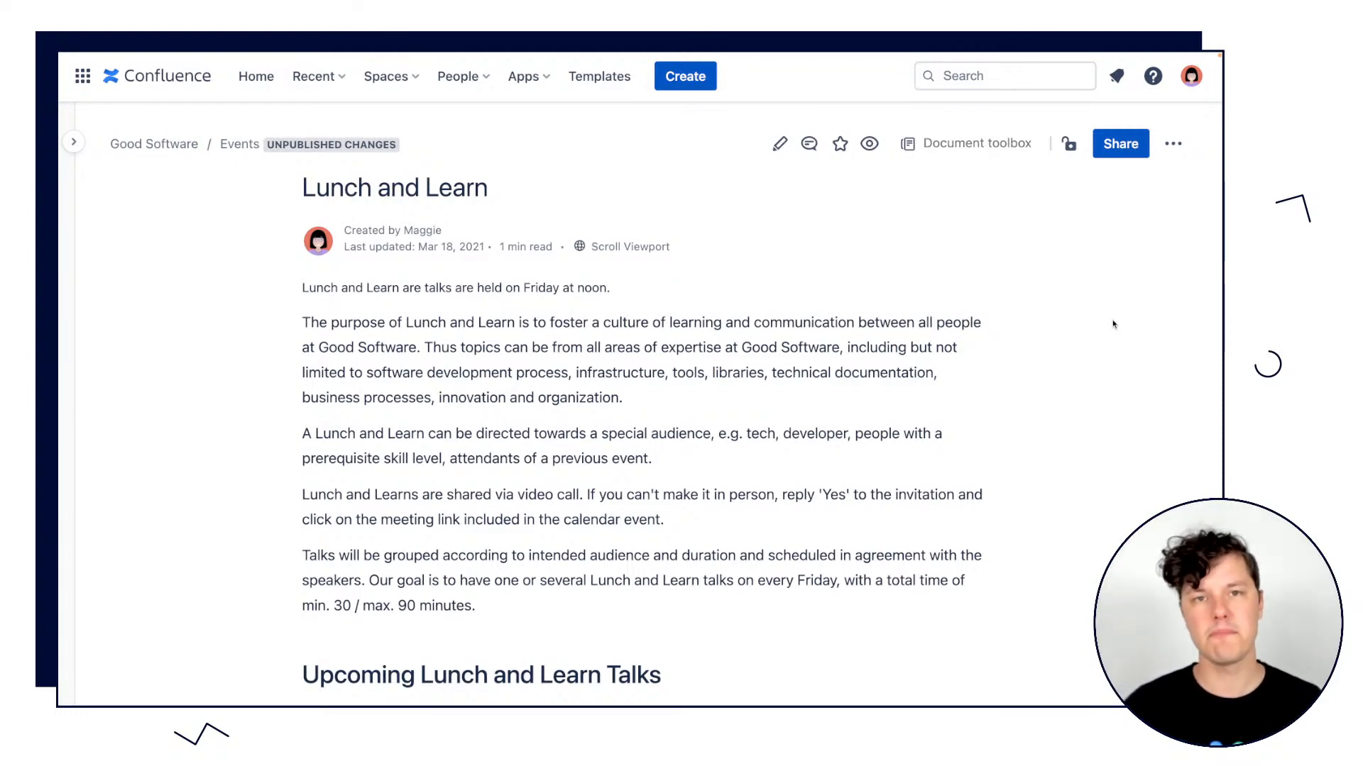
scroll(1097, 329, "down", 2)
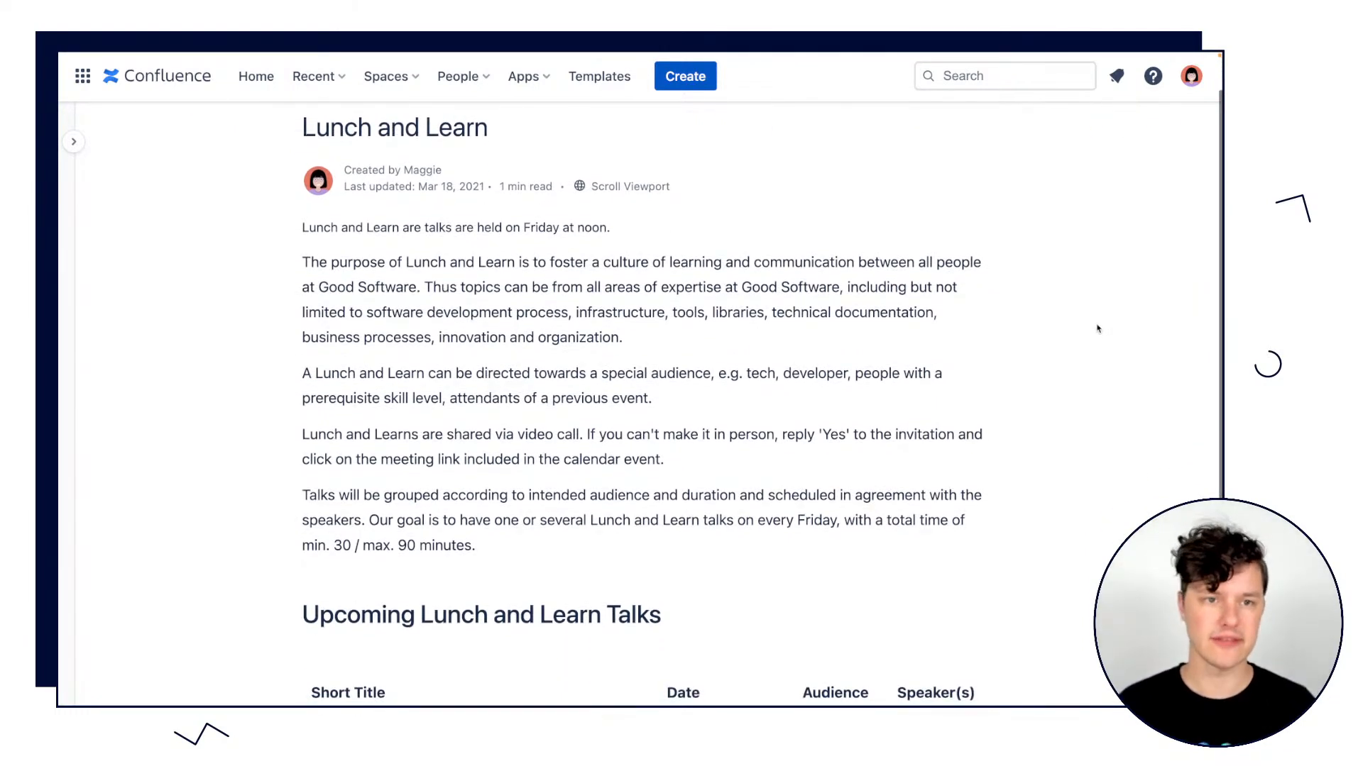
scroll(1098, 328, "down", 3)
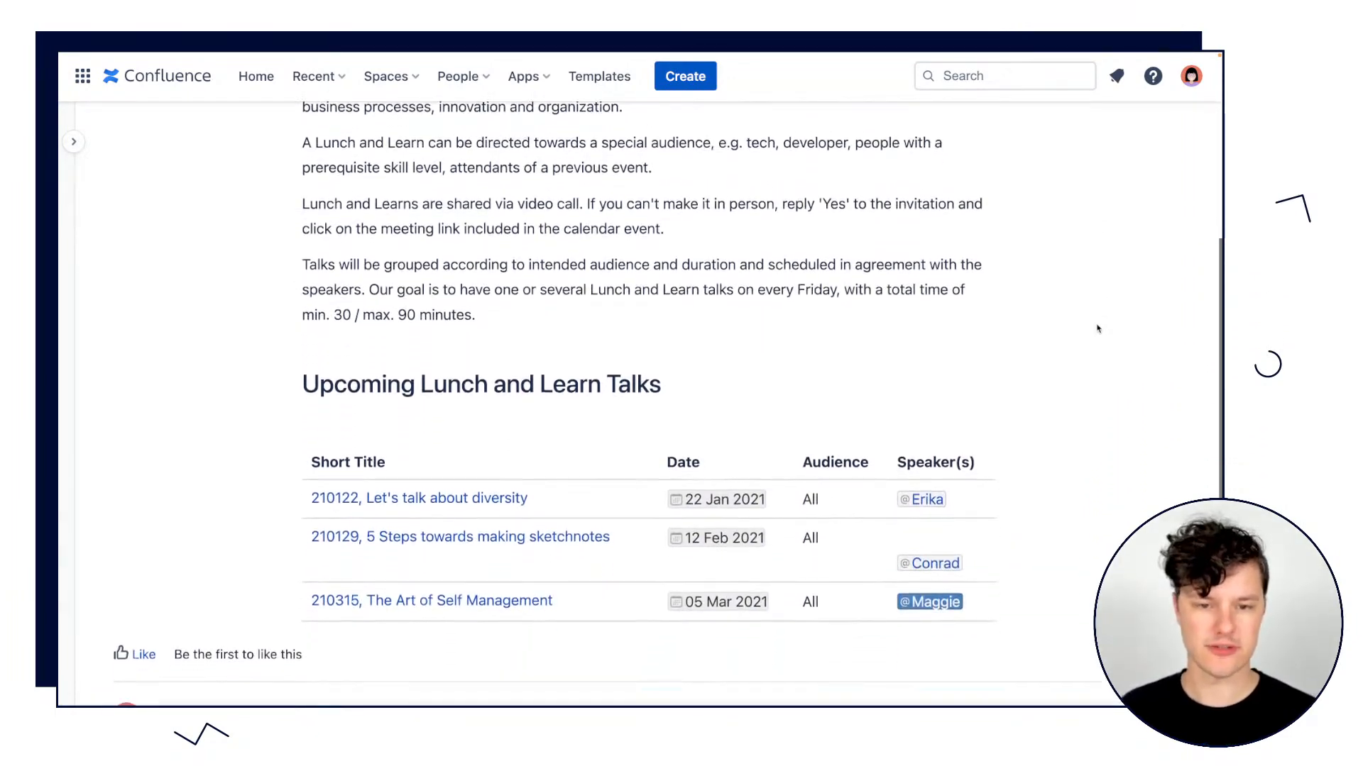
scroll(1098, 329, "up", 5)
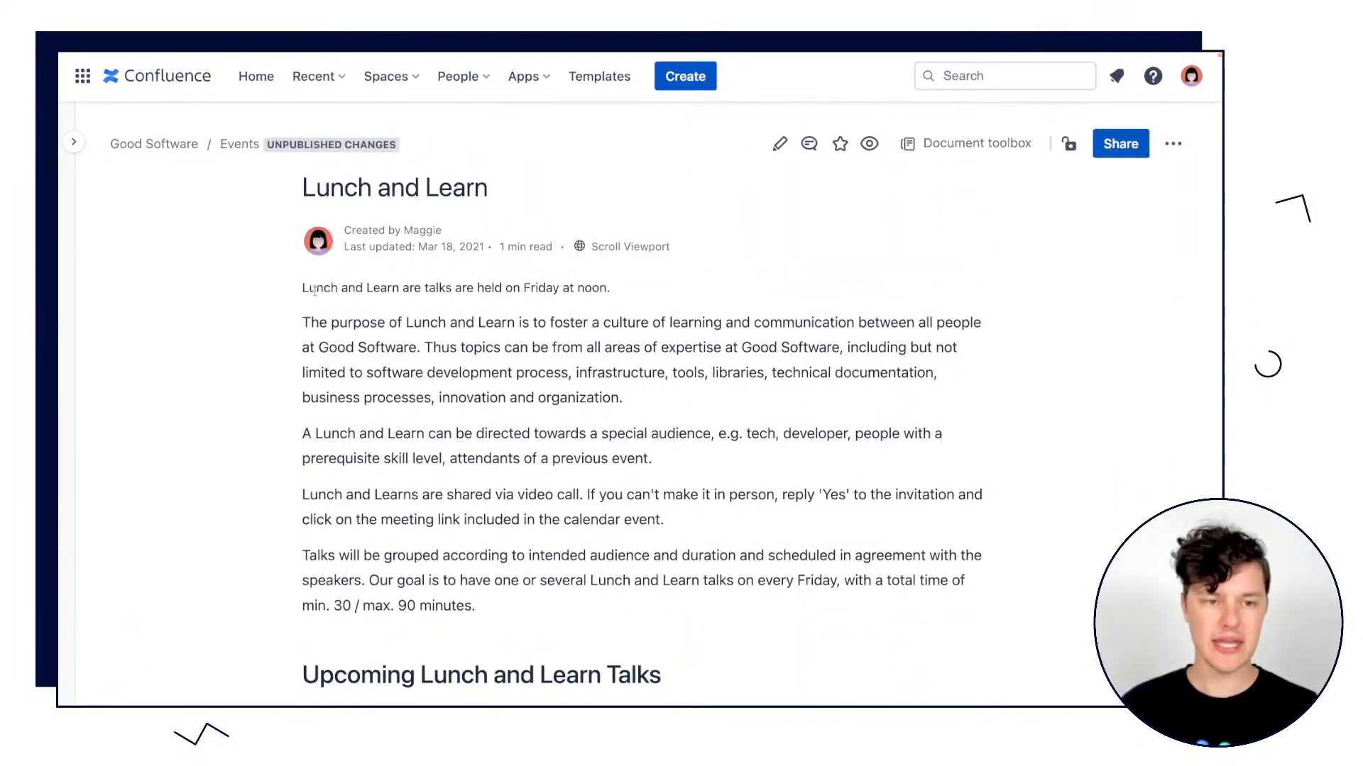
left_click_drag(309, 288, 518, 608)
left_click(522, 608)
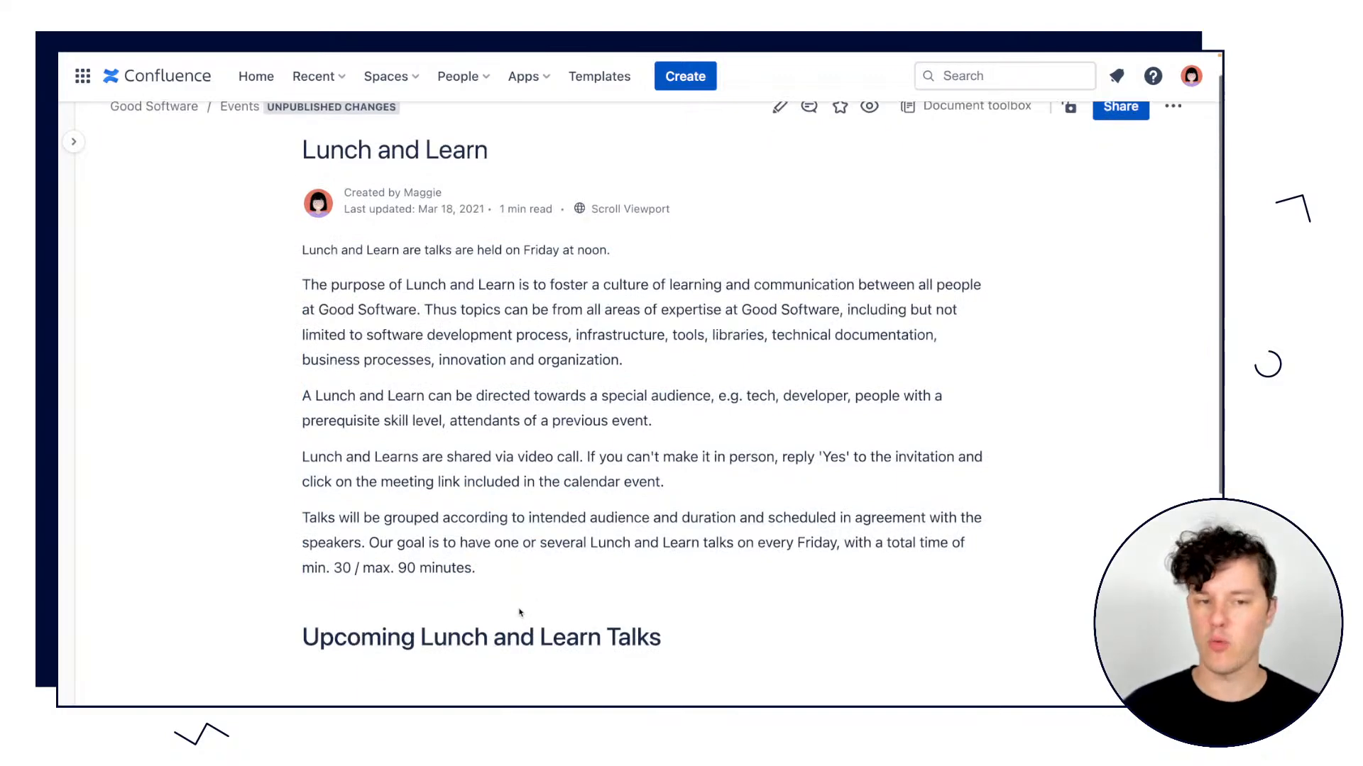
scroll(521, 610, "down", 5)
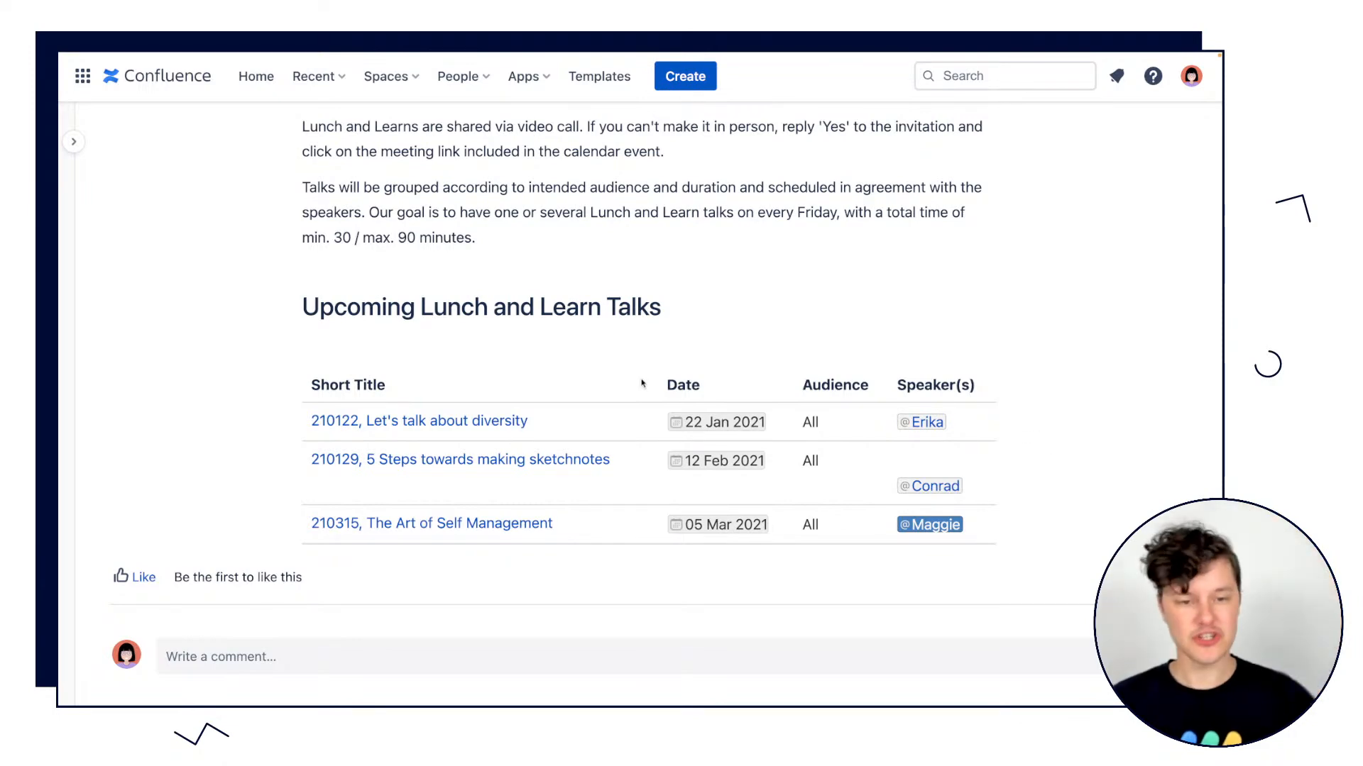
Open the talk page "210122, Let's talk about diversity" in its own browser tab and examine its properties table.
left_click(515, 424)
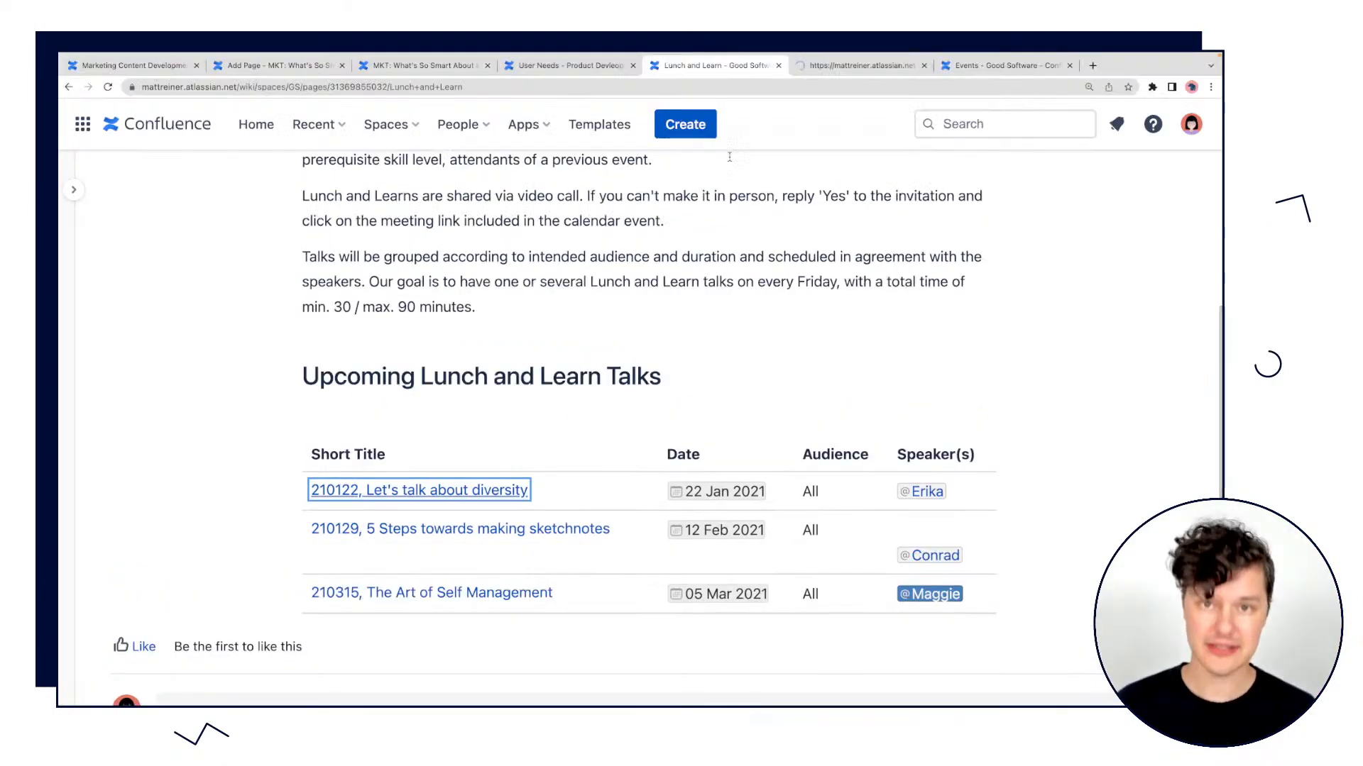
scroll(557, 382, "down", 5)
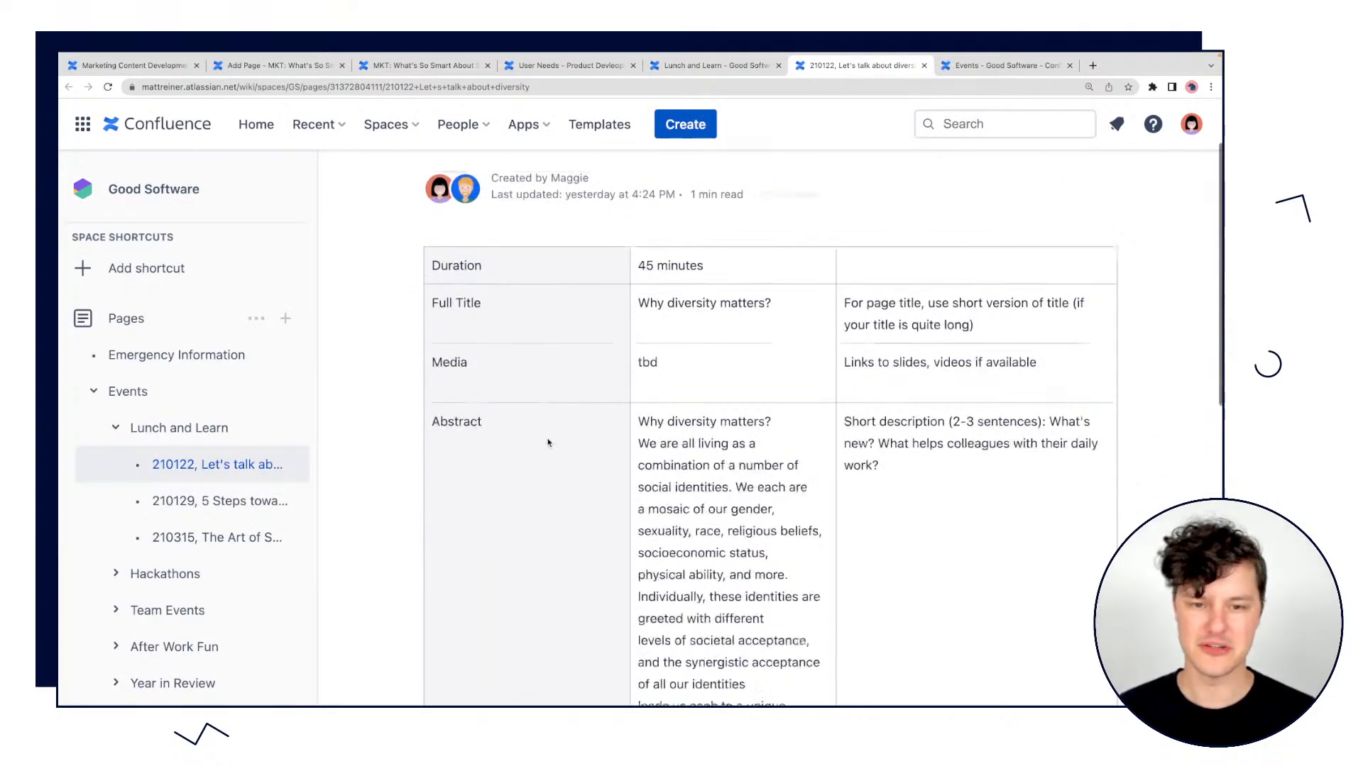
scroll(558, 382, "down", 2)
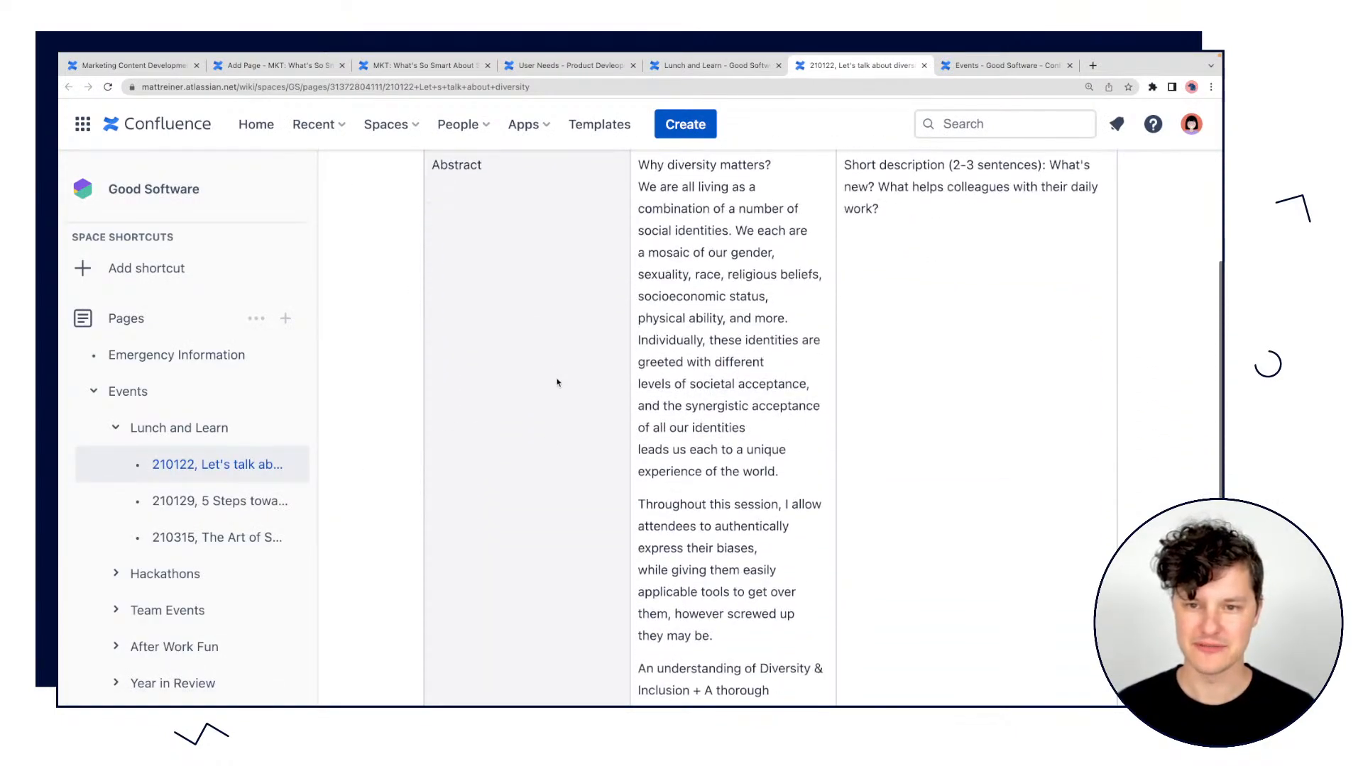
scroll(557, 383, "up", 3)
scroll(501, 198, "down", 1)
scroll(501, 374, "down", 2)
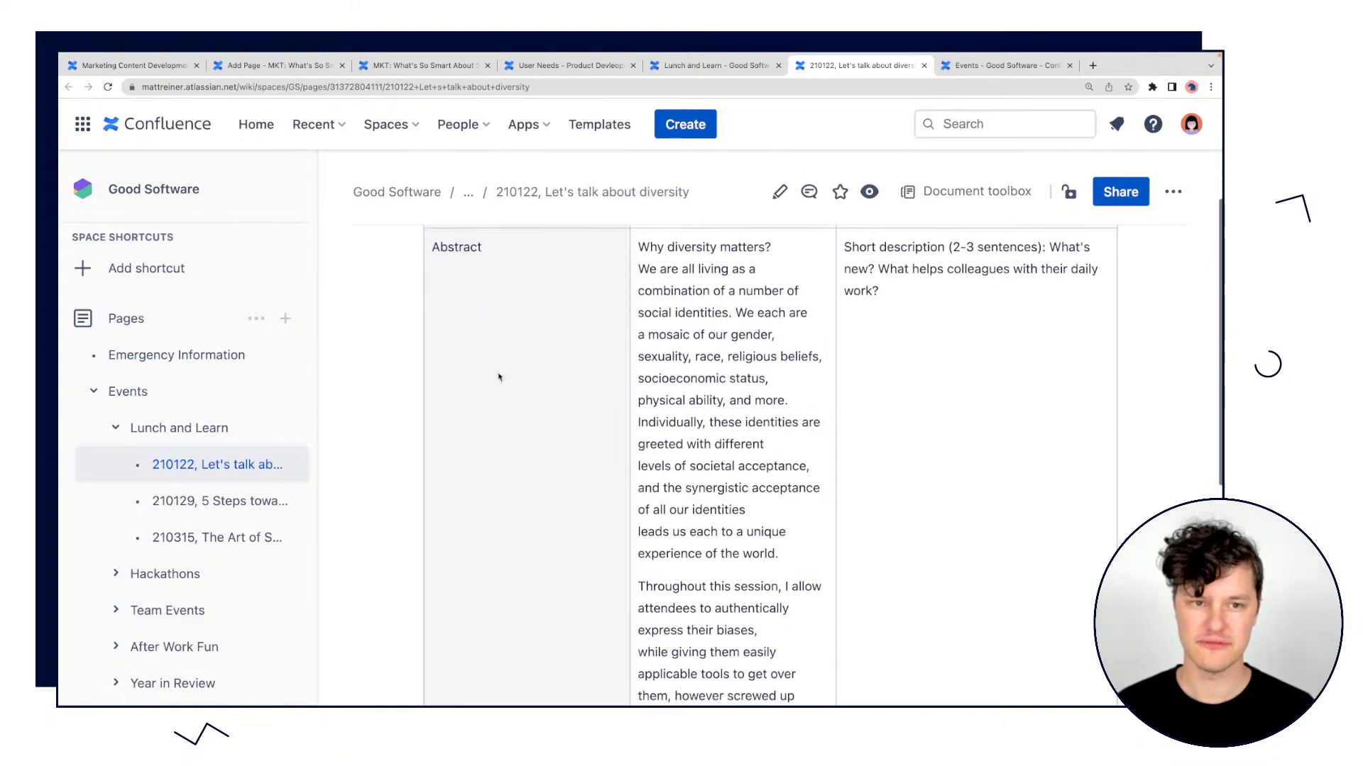
scroll(511, 291, "up", 2)
scroll(512, 296, "down", 3)
scroll(482, 297, "up", 8)
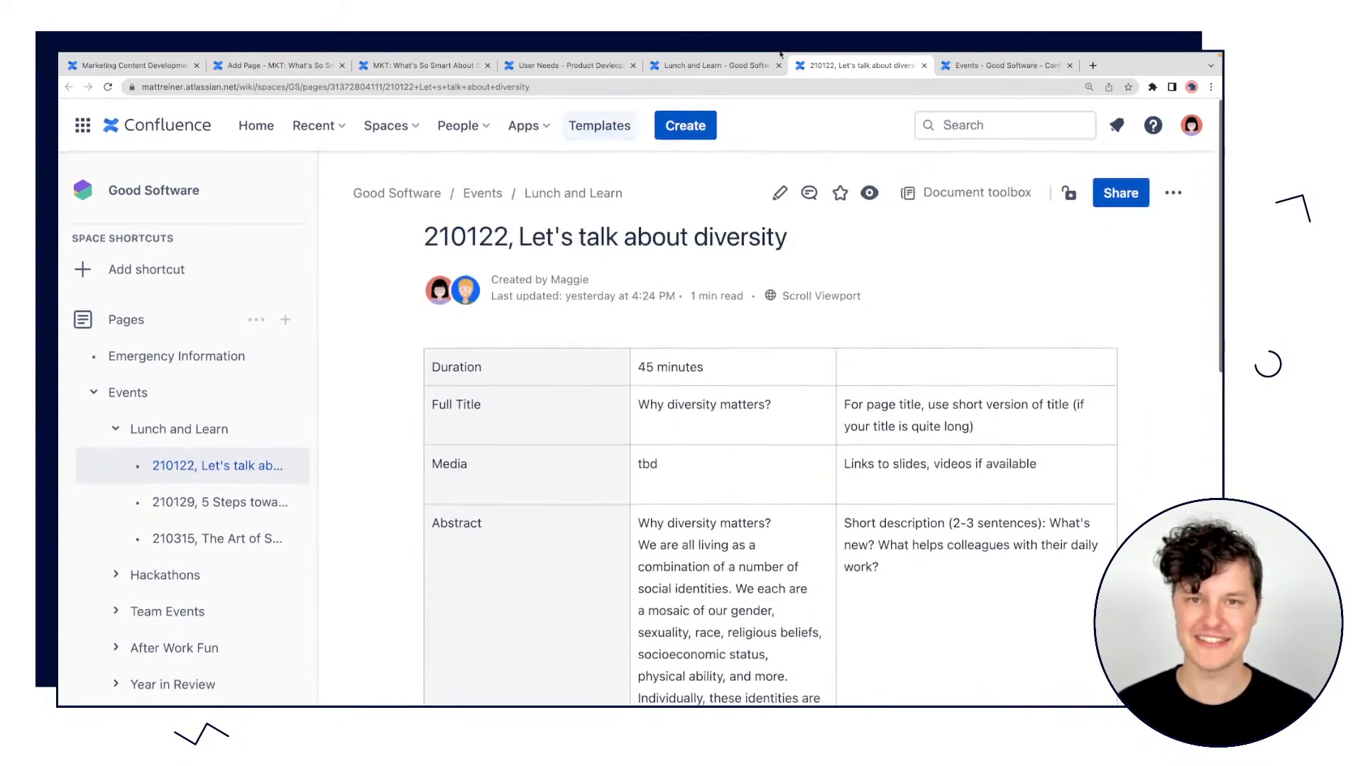
Return to the Lunch and Learn page and review the upcoming talks report together with the introduction.
left_click(716, 65)
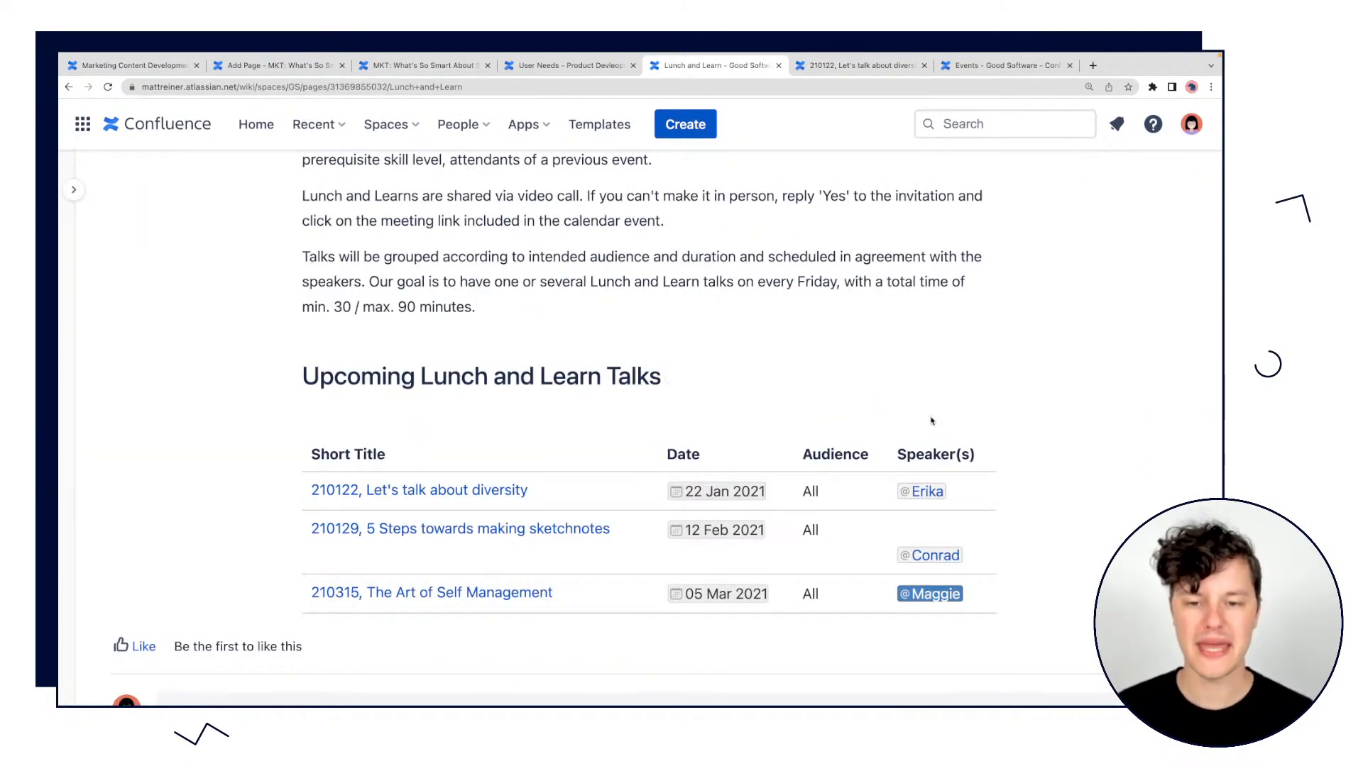
scroll(839, 416, "down", 2)
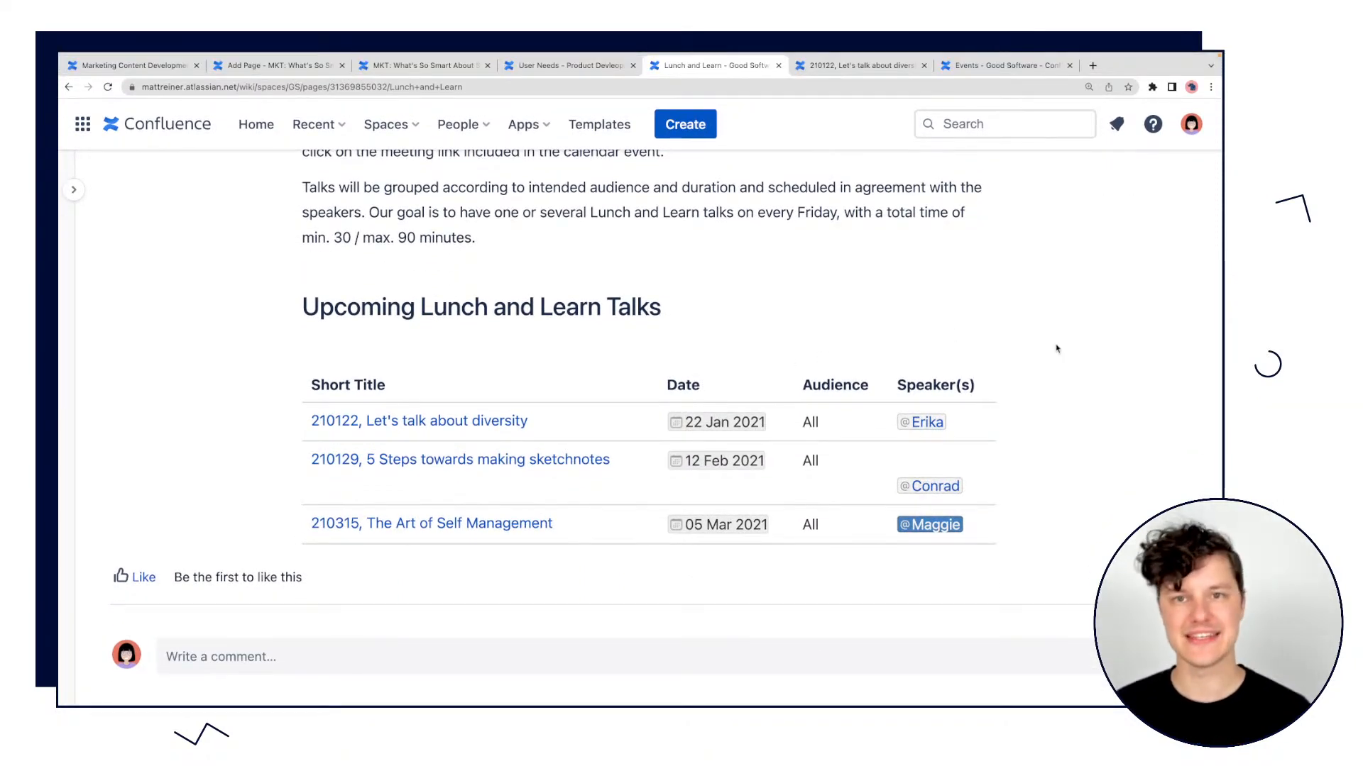
scroll(1056, 349, "up", 6)
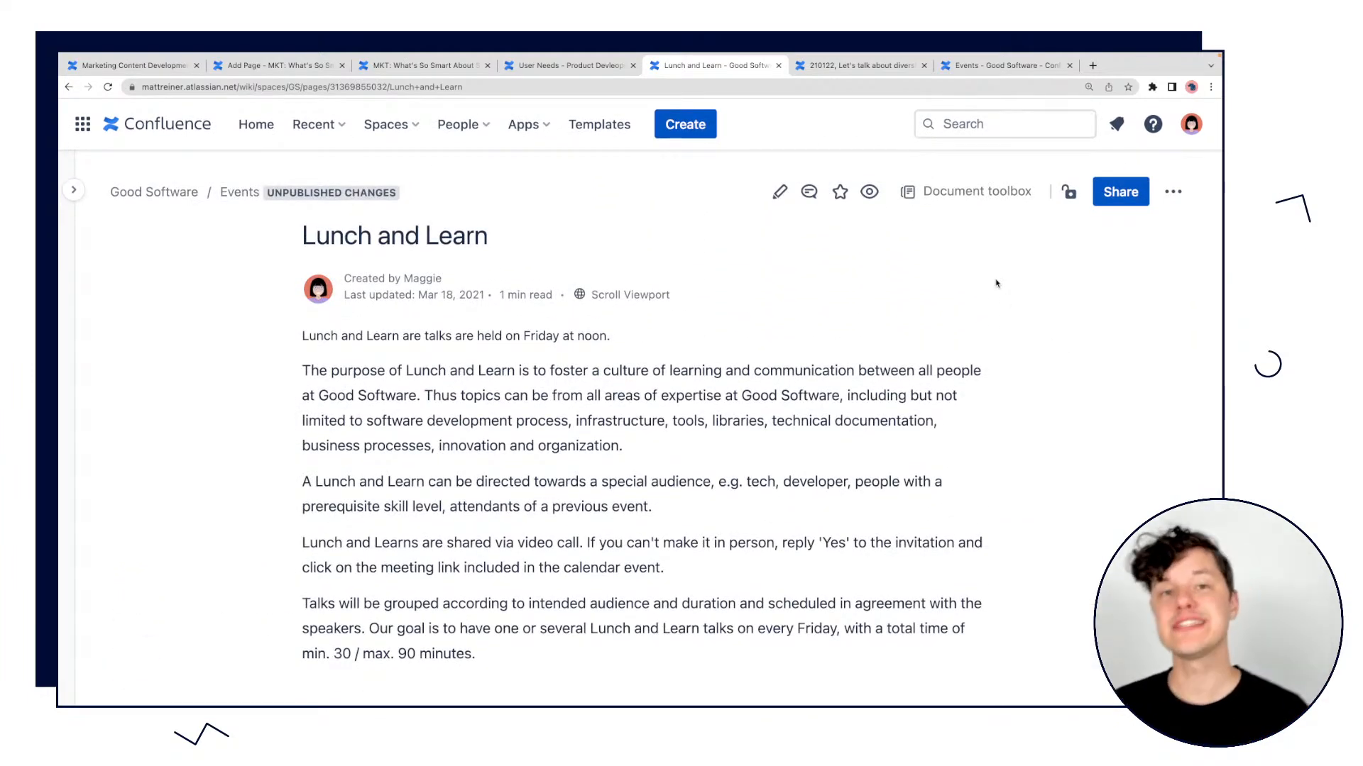
scroll(898, 498, "down", 1)
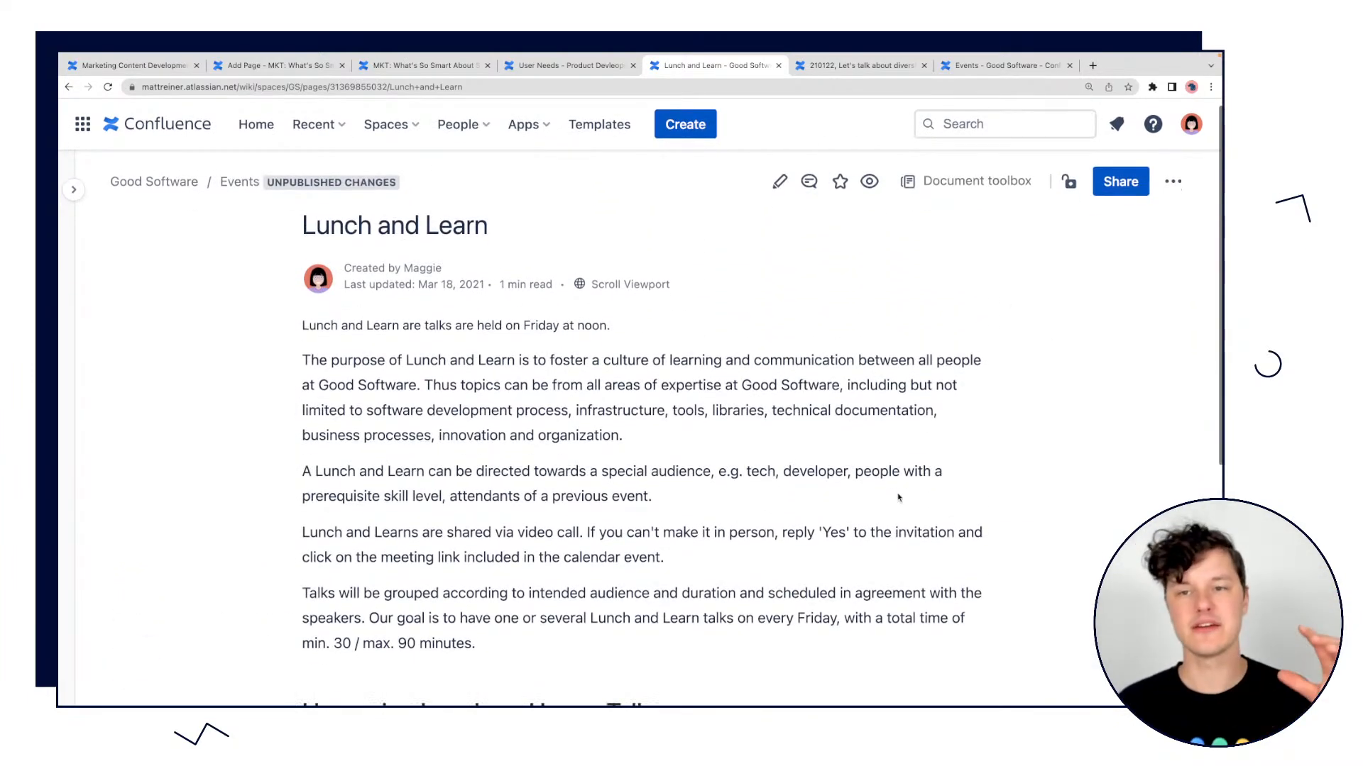
Open the Lunch and Learn page for editing and inspect the Excerpt and Page Properties Report macros.
key("e")
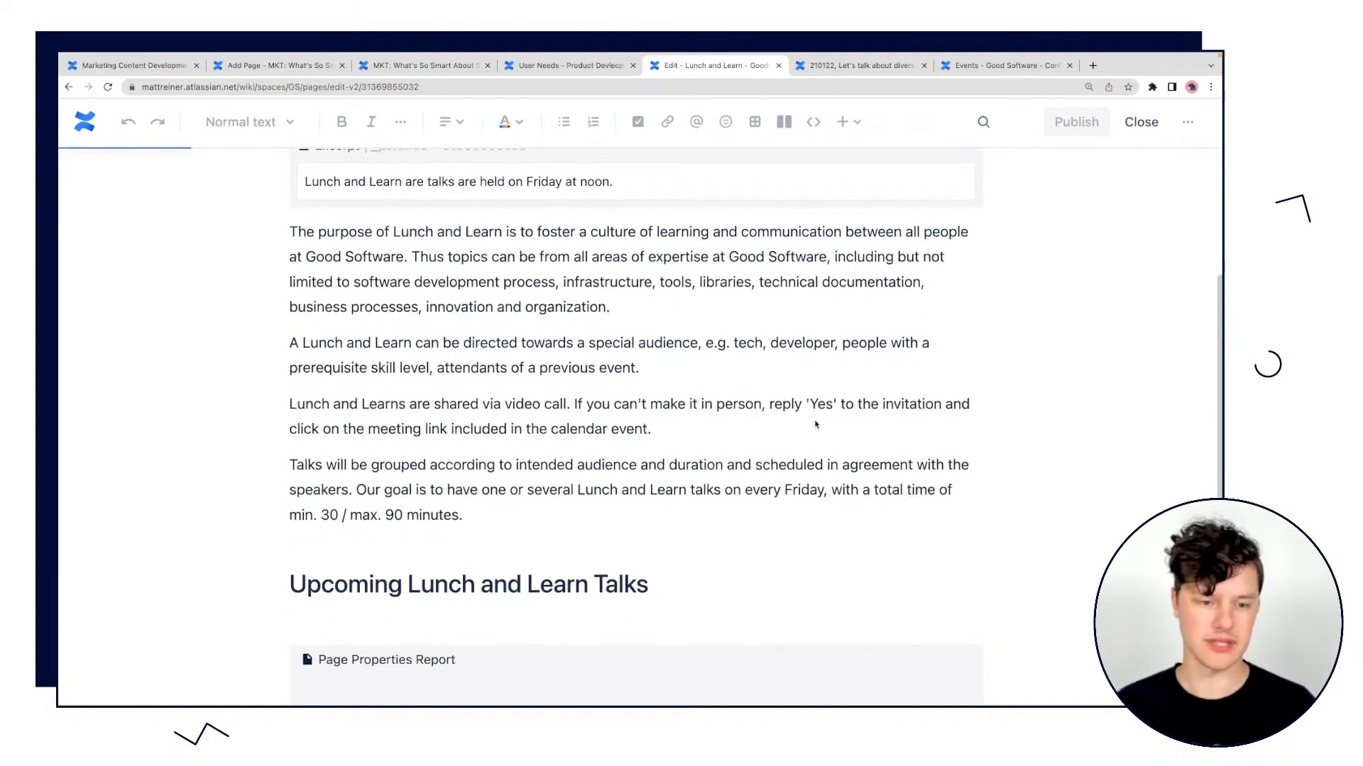
scroll(814, 423, "down", 4)
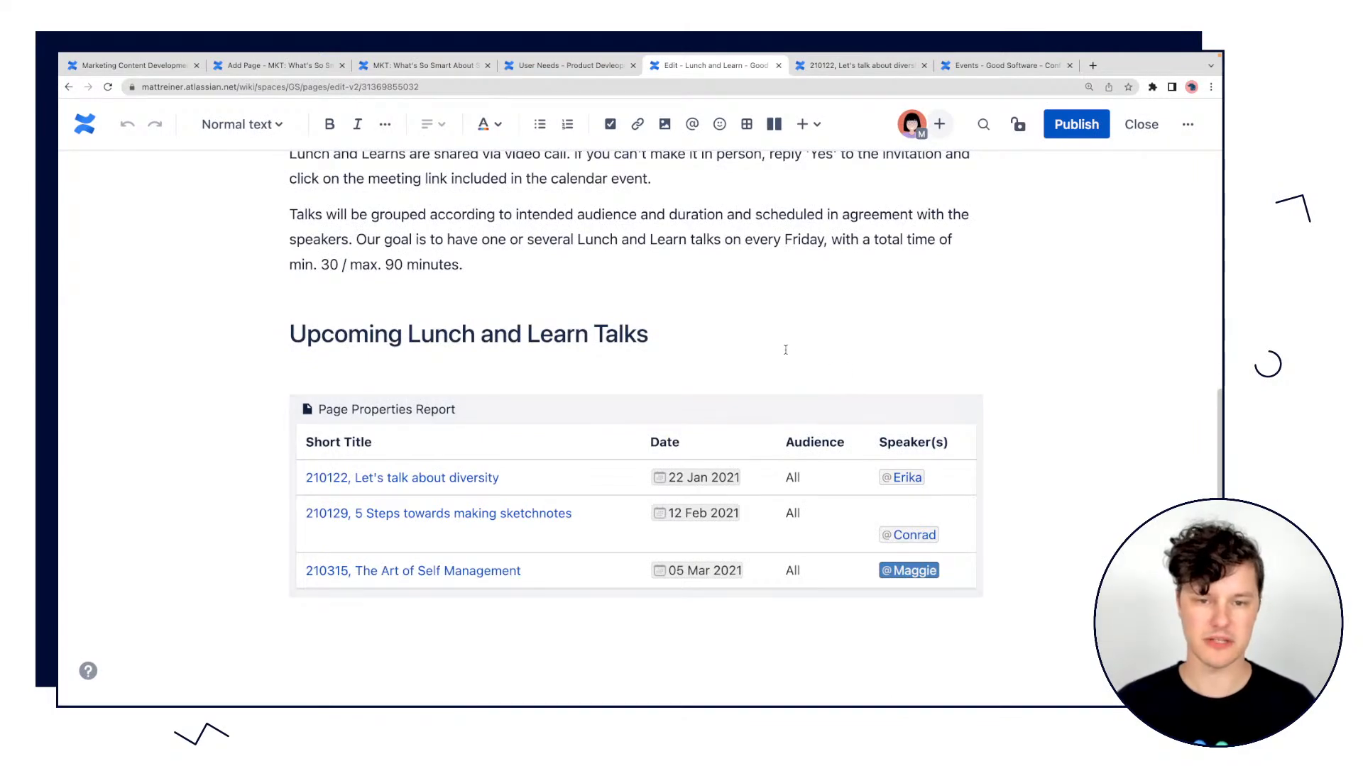
scroll(777, 349, "up", 5)
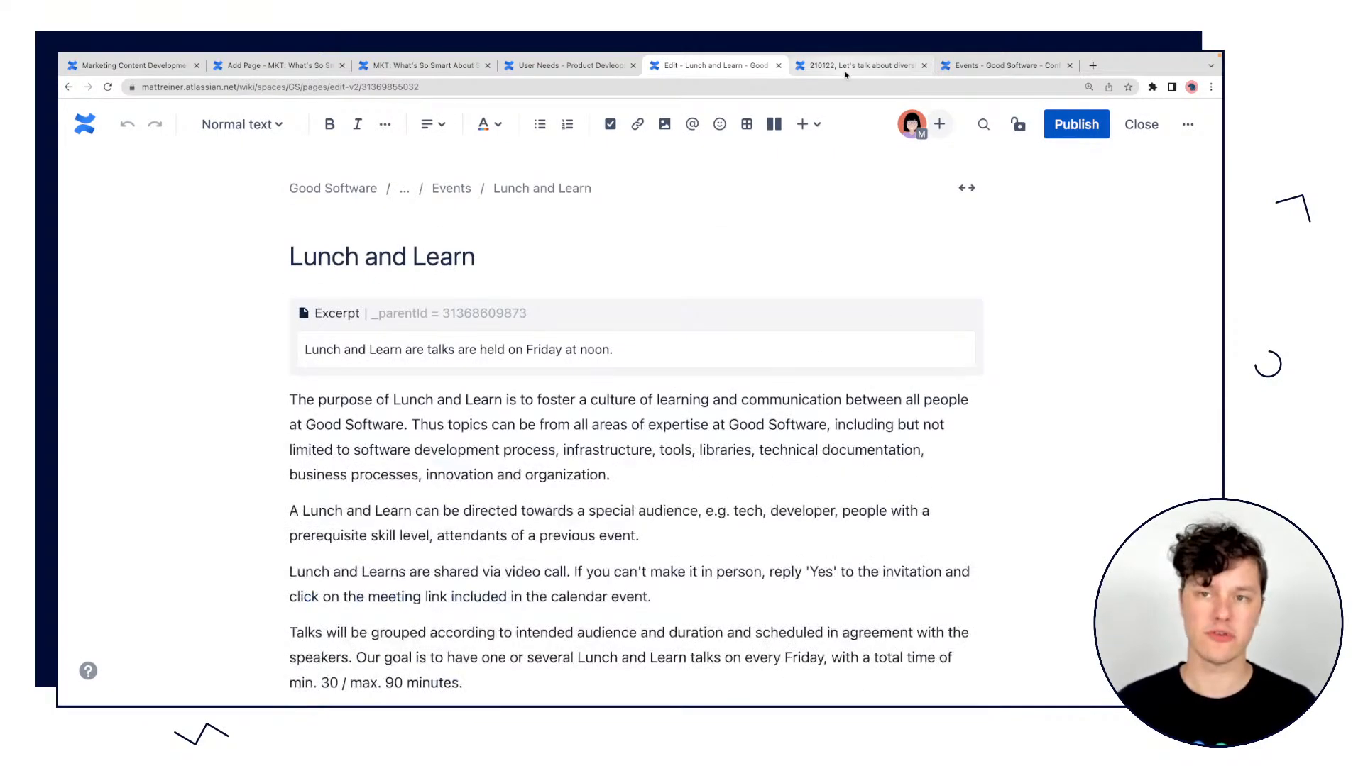
Switch to the already opened Events page and look through its Lunch and Learn, Hackathons and Team Events sections.
left_click(845, 66)
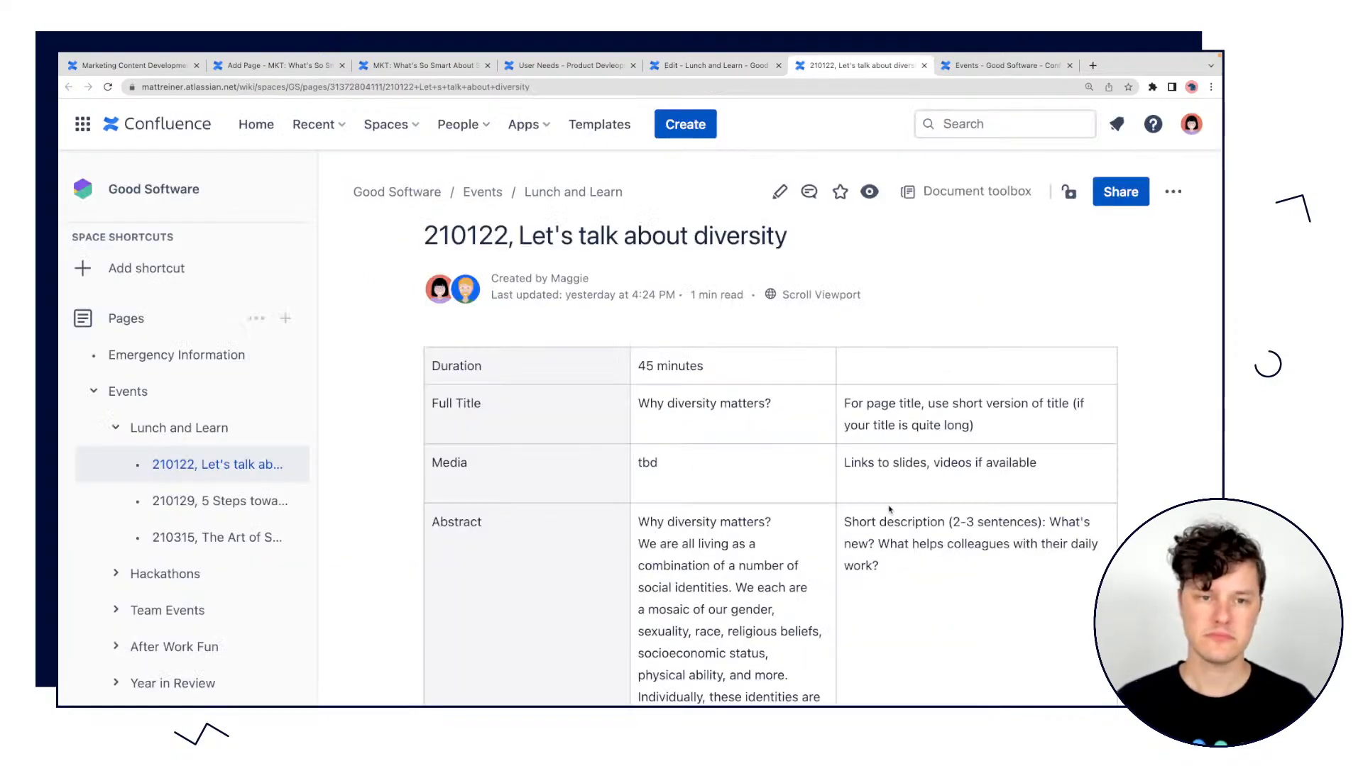
left_click(981, 66)
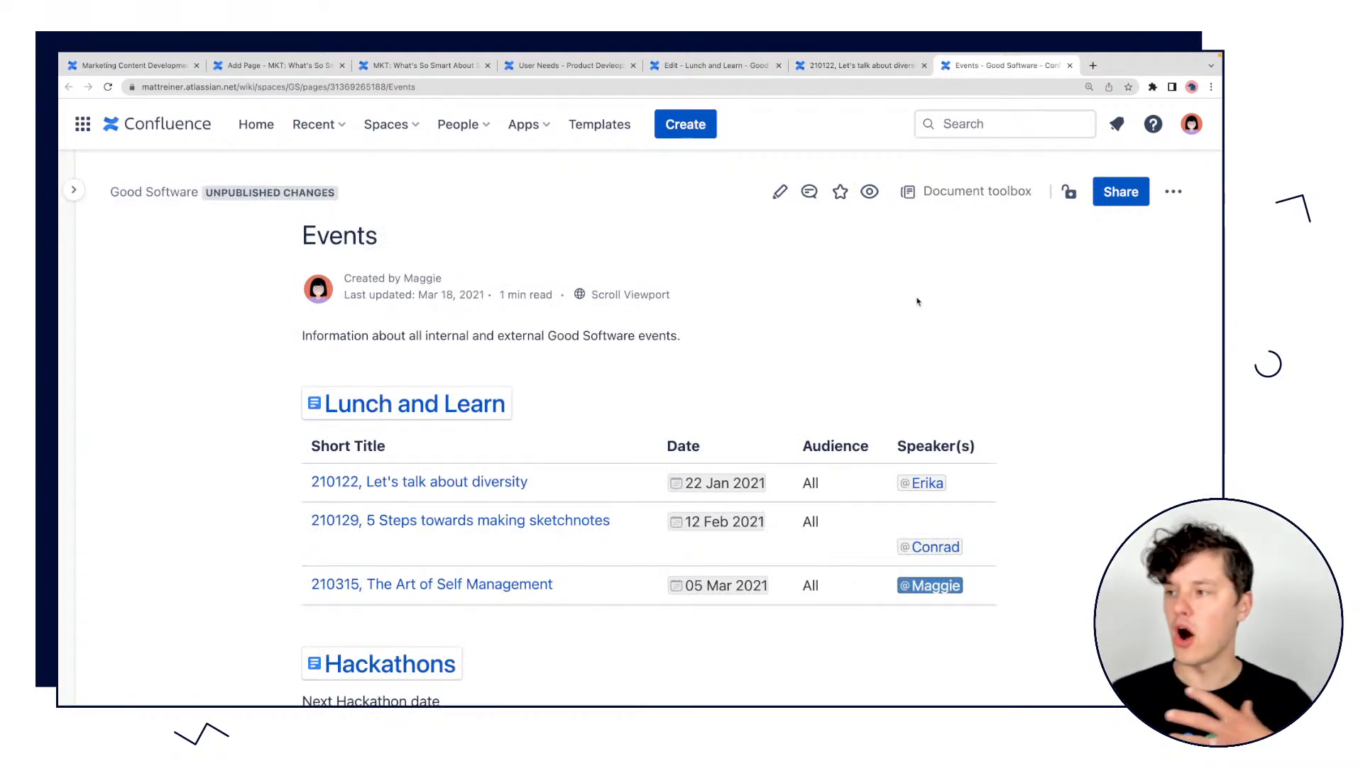
scroll(997, 315, "down", 1)
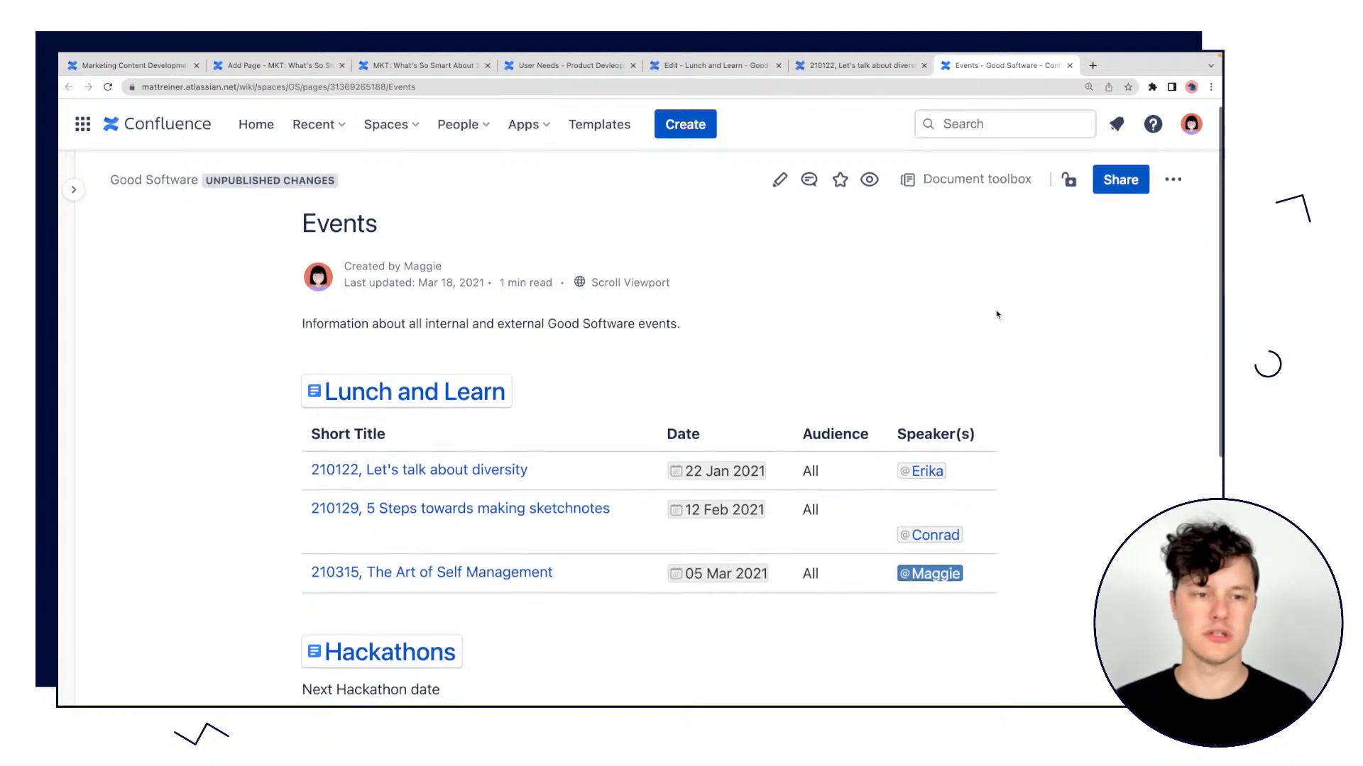
scroll(997, 314, "down", 3)
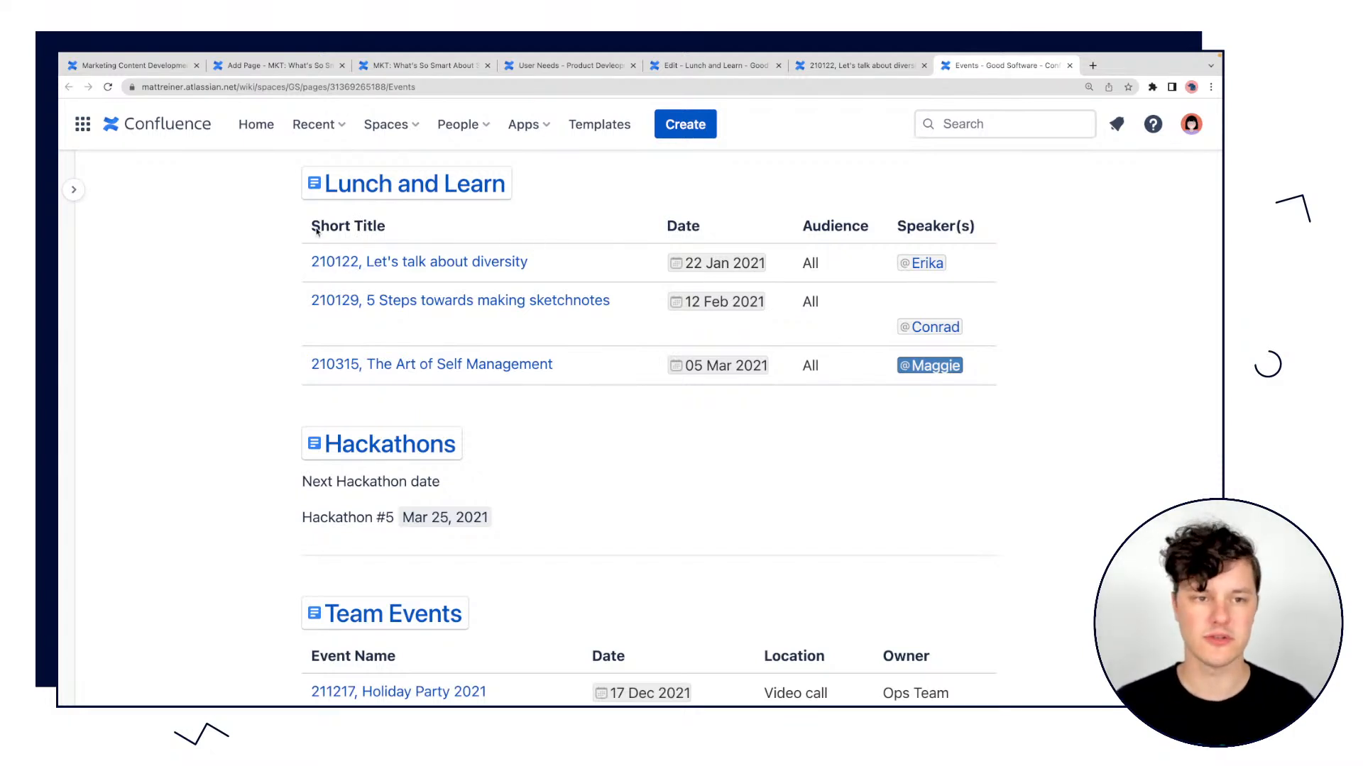
scroll(890, 486, "down", 2)
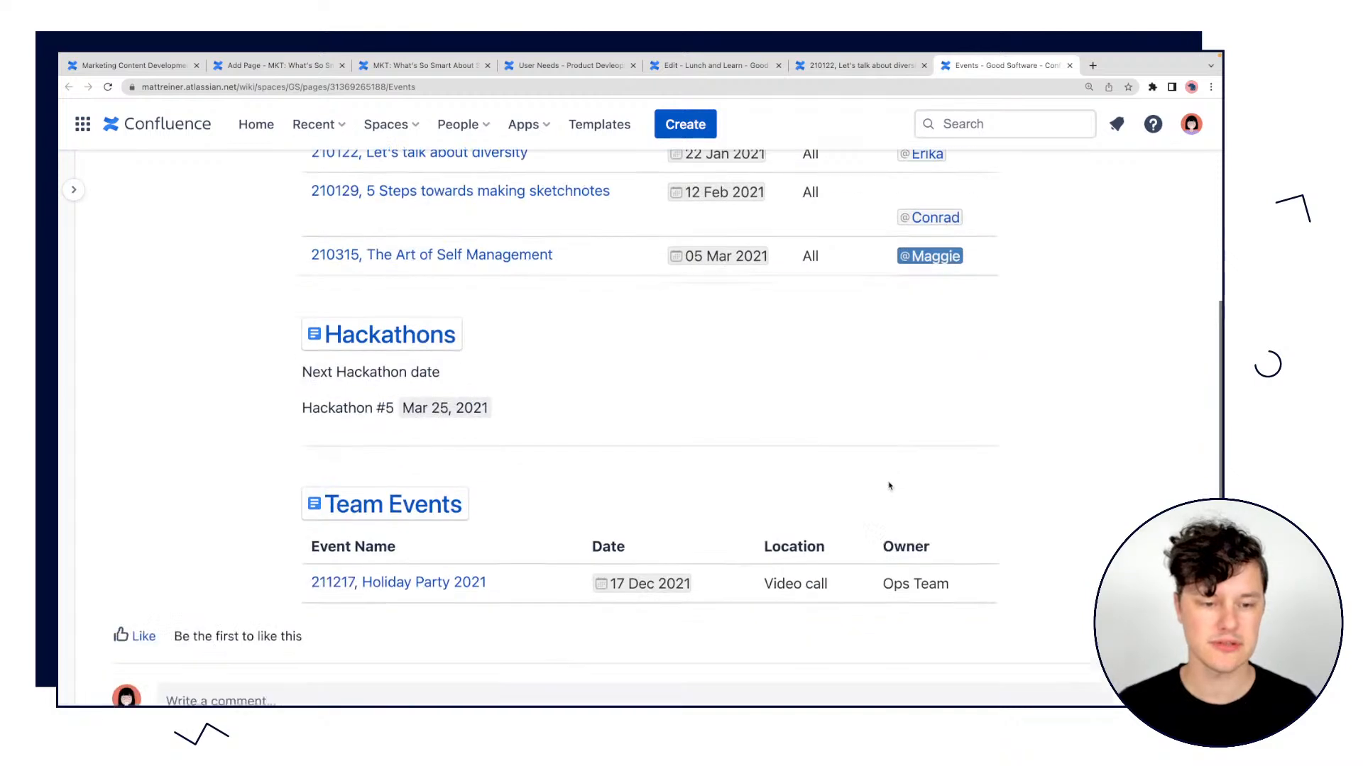
scroll(889, 486, "down", 1)
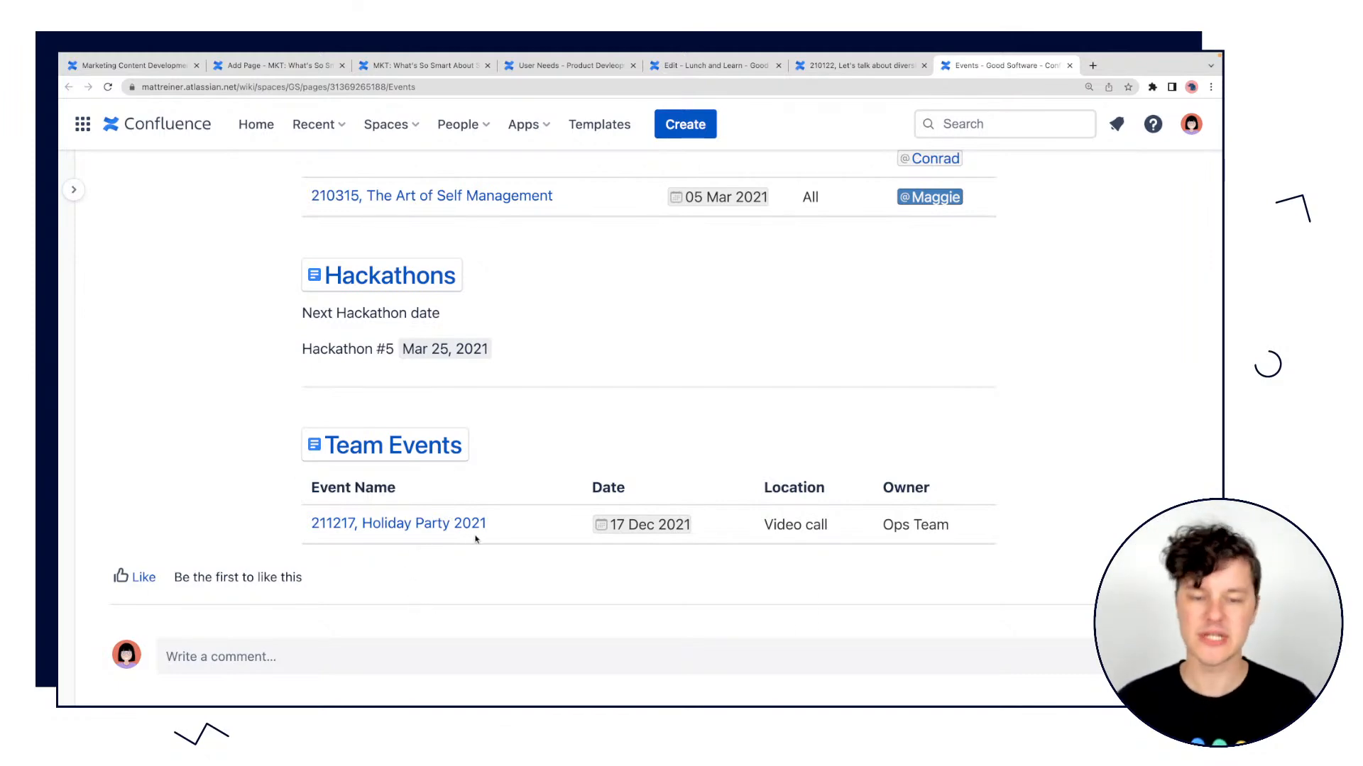
Compare the columns of the Lunch and Learn report with those of the Team Events report on the Events page.
scroll(474, 538, "up", 3)
scroll(710, 560, "down", 2)
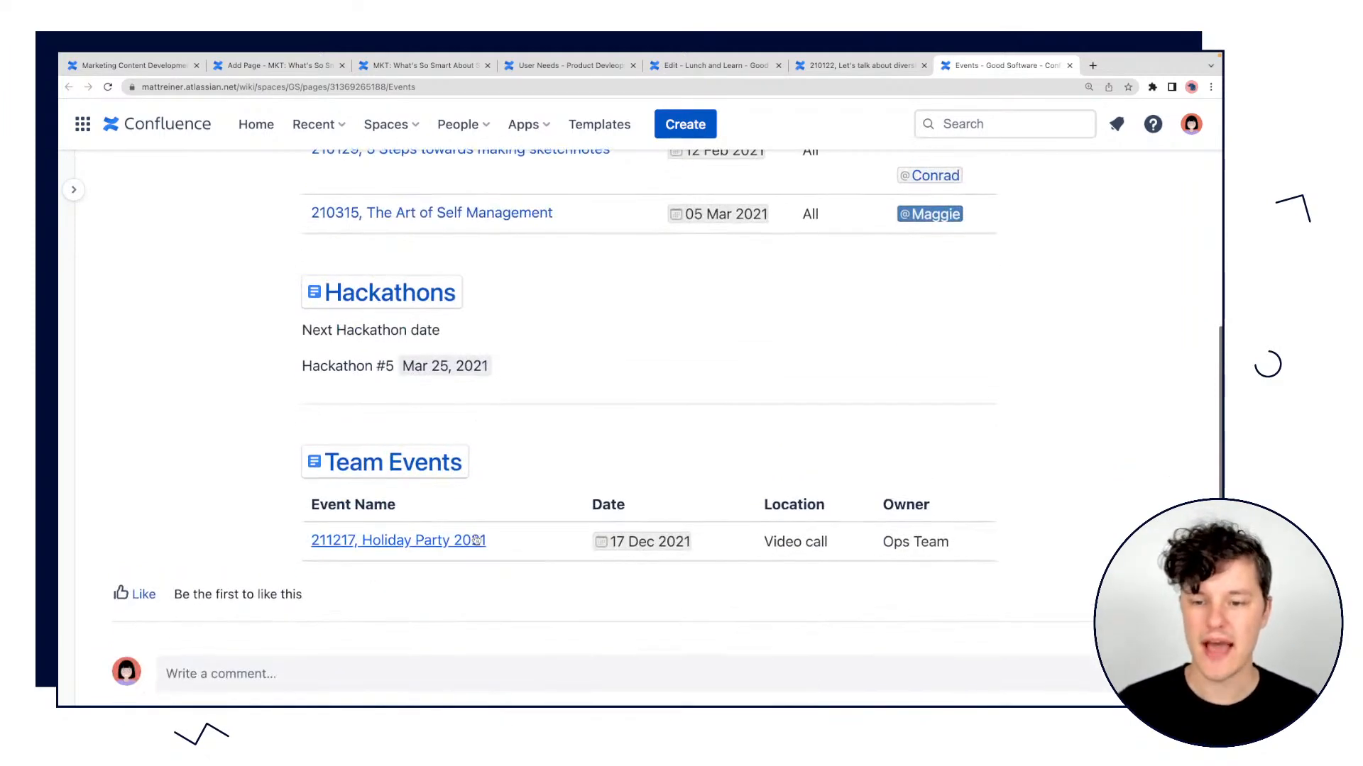
scroll(816, 536, "up", 3)
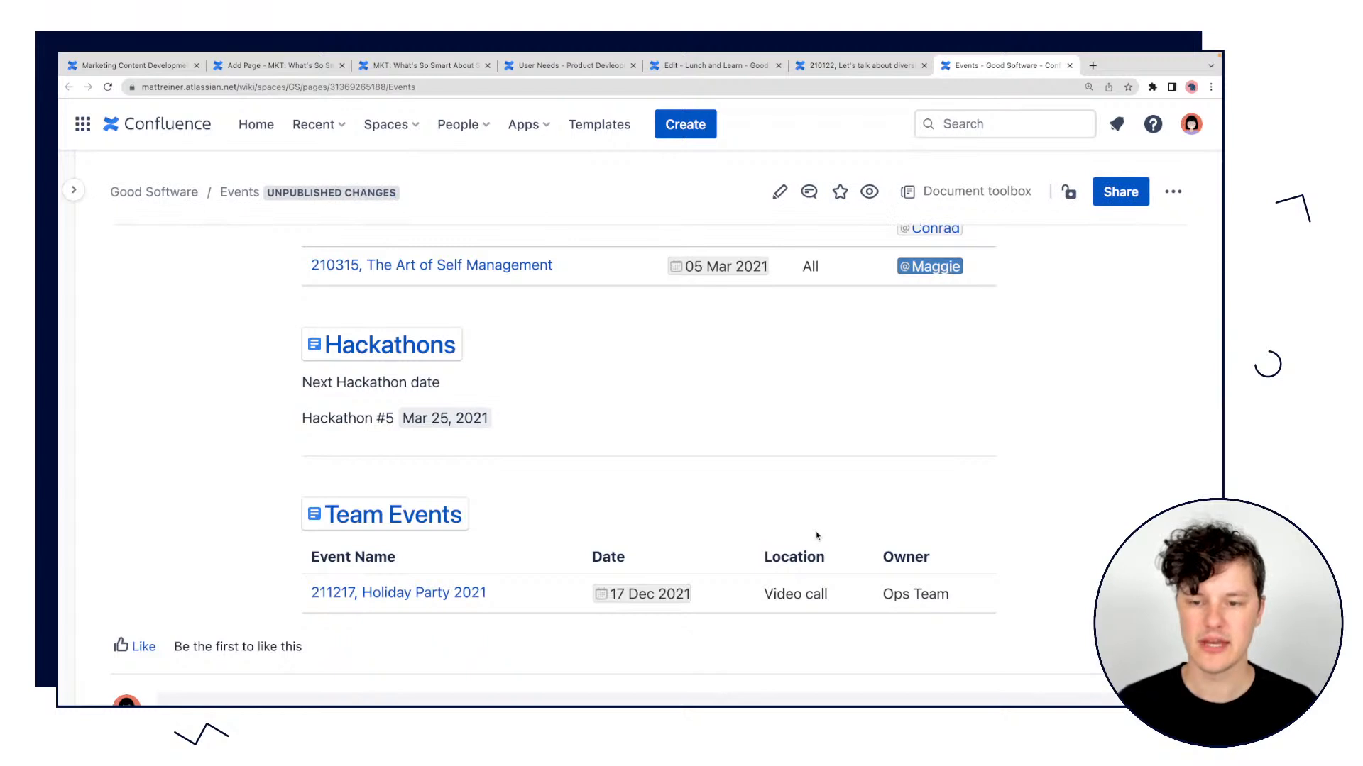
scroll(704, 536, "up", 1)
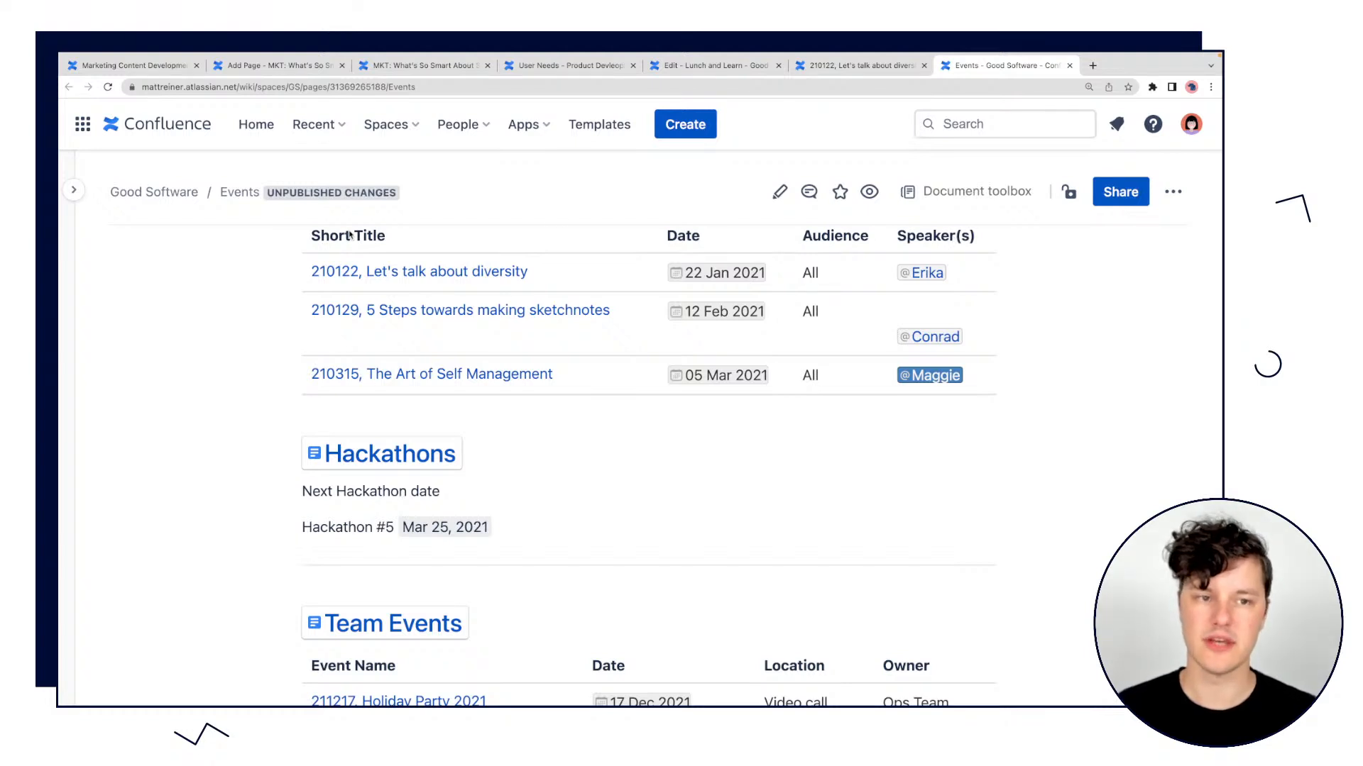
scroll(624, 534, "down", 2)
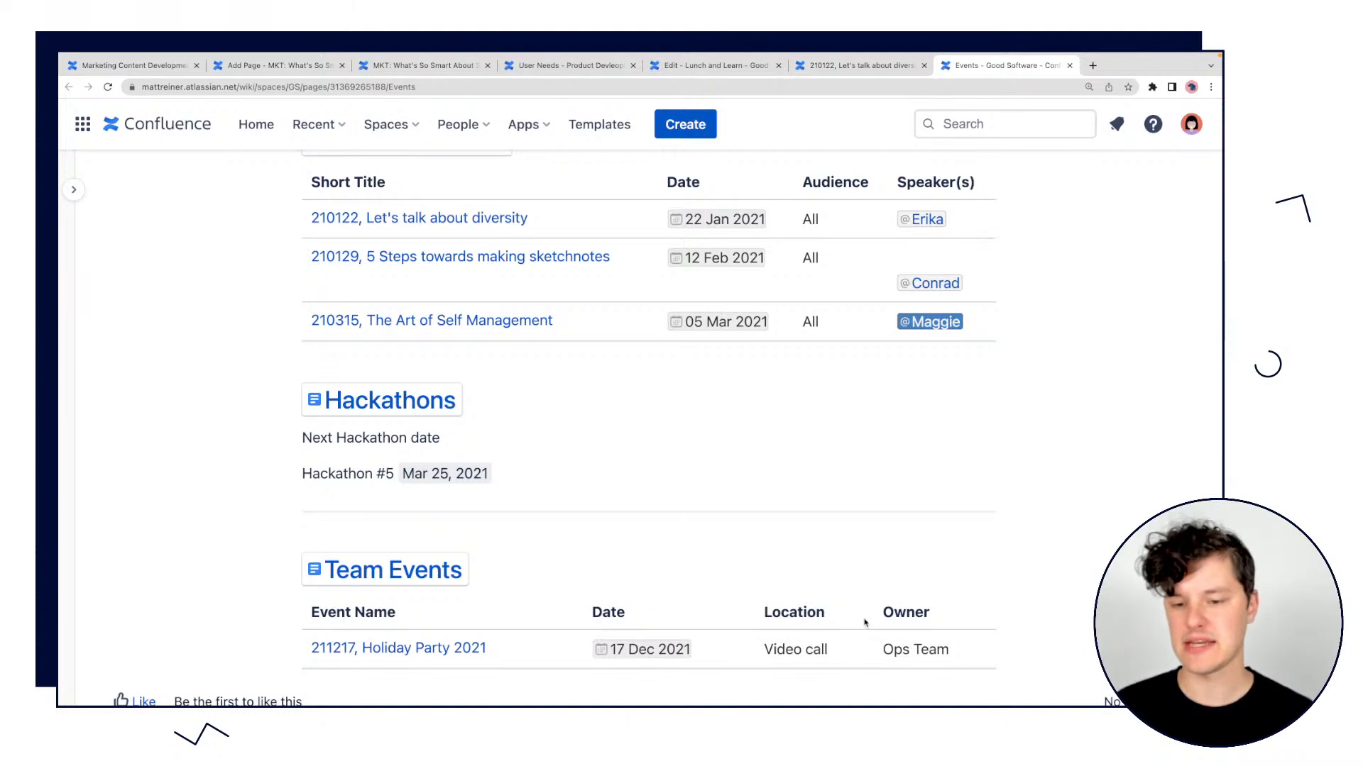
scroll(868, 625, "up", 3)
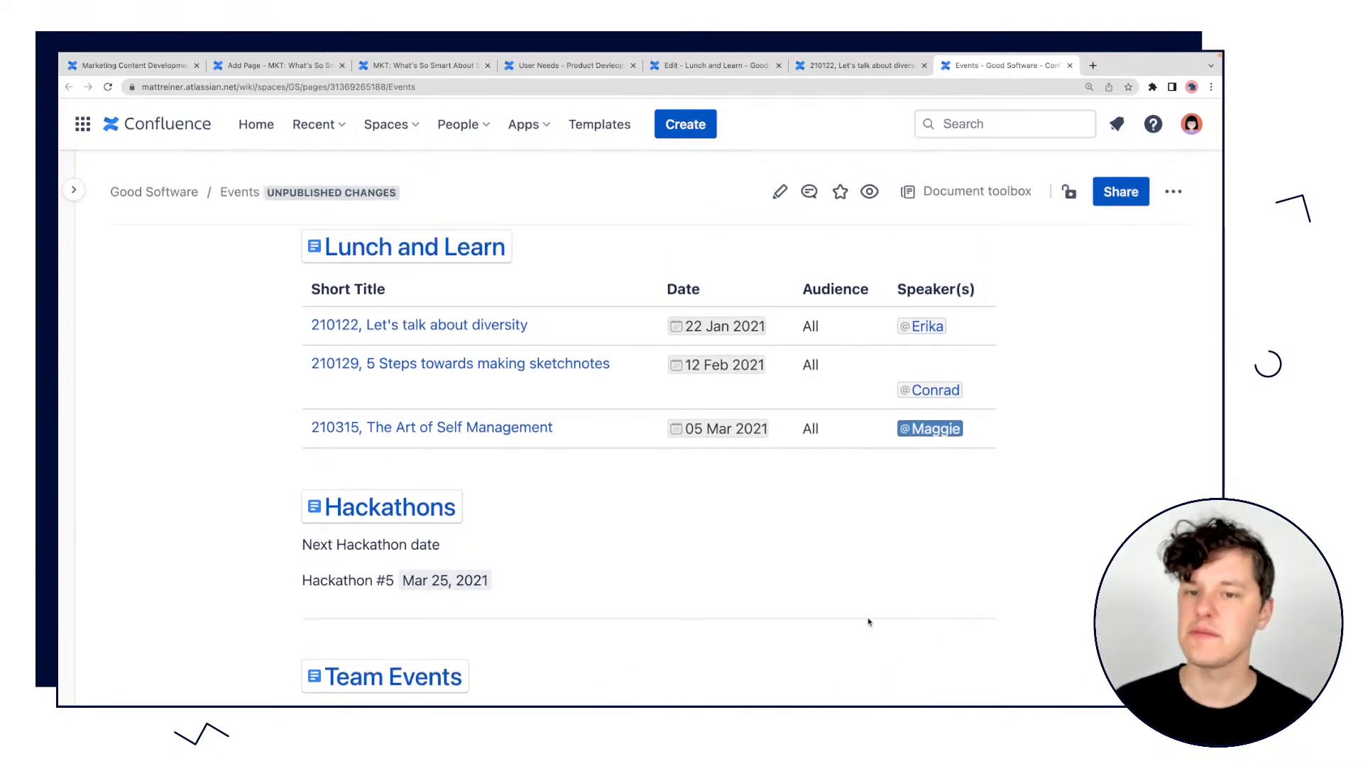
scroll(868, 625, "down", 2)
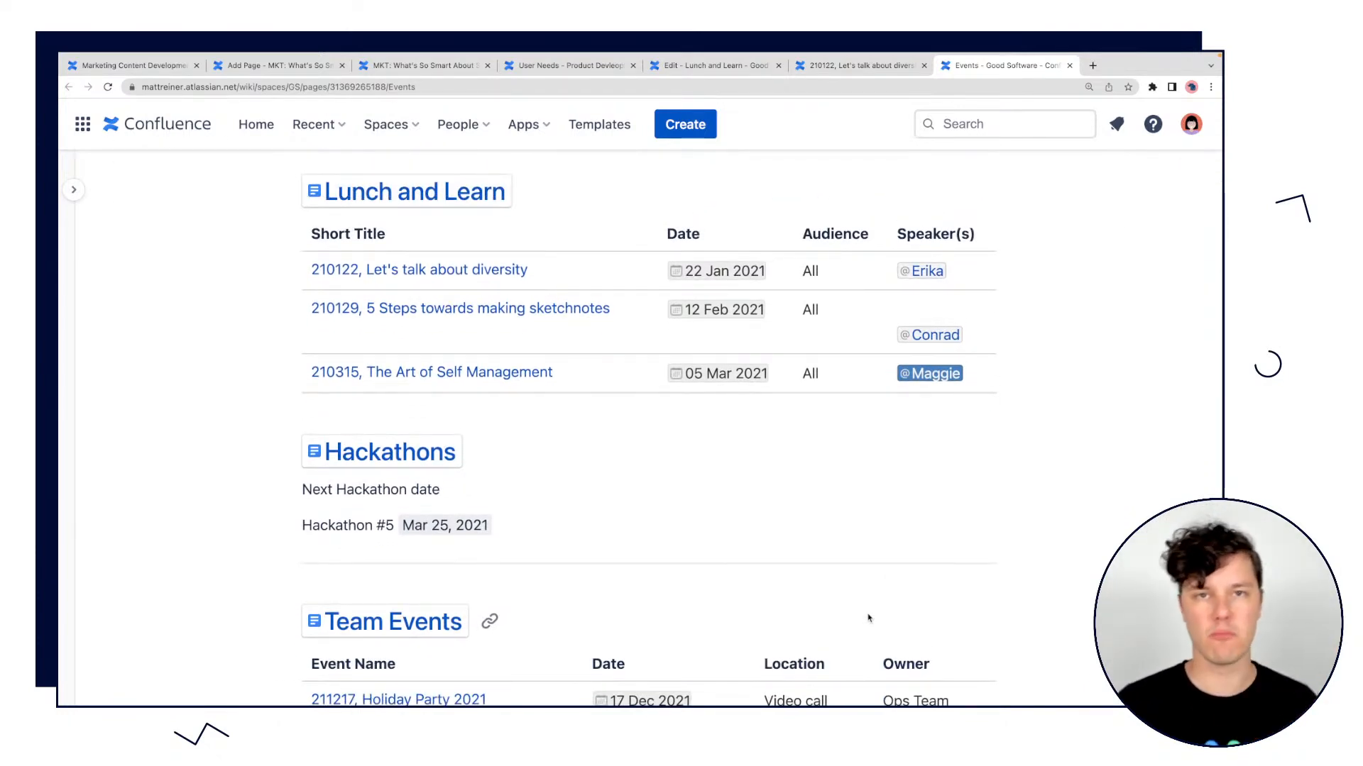
scroll(867, 621, "up", 6)
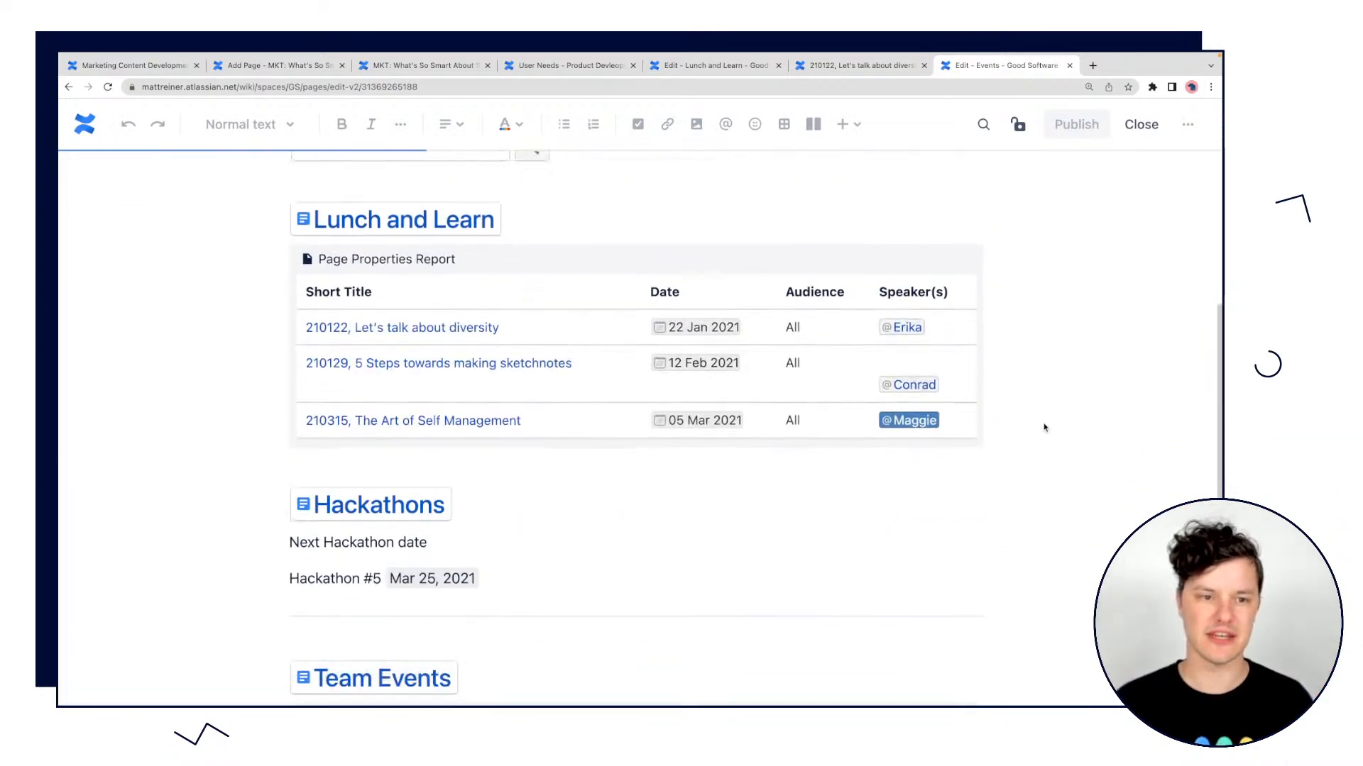
Examine the Events page in the editor, from the Team Events report back to the Excerpt and search box macros.
scroll(1044, 427, "down", 3)
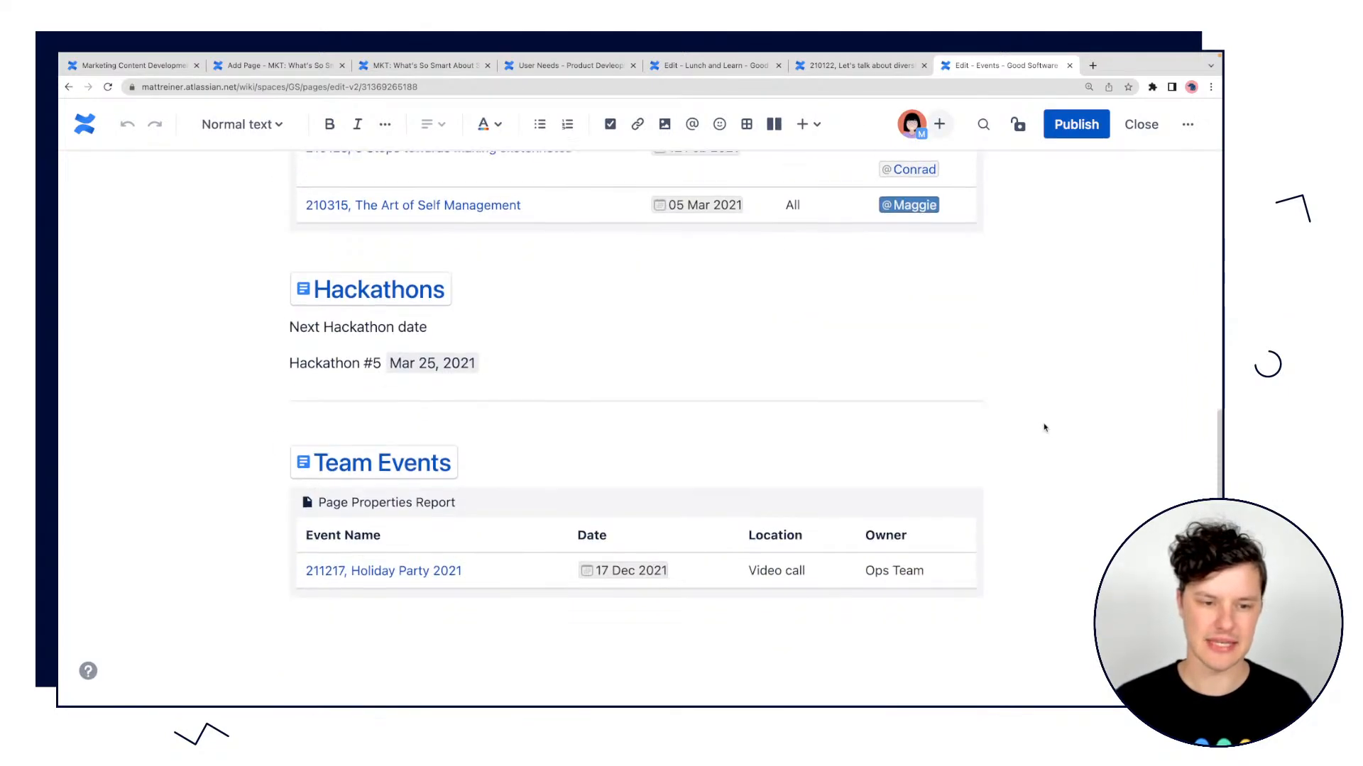
scroll(1044, 427, "up", 8)
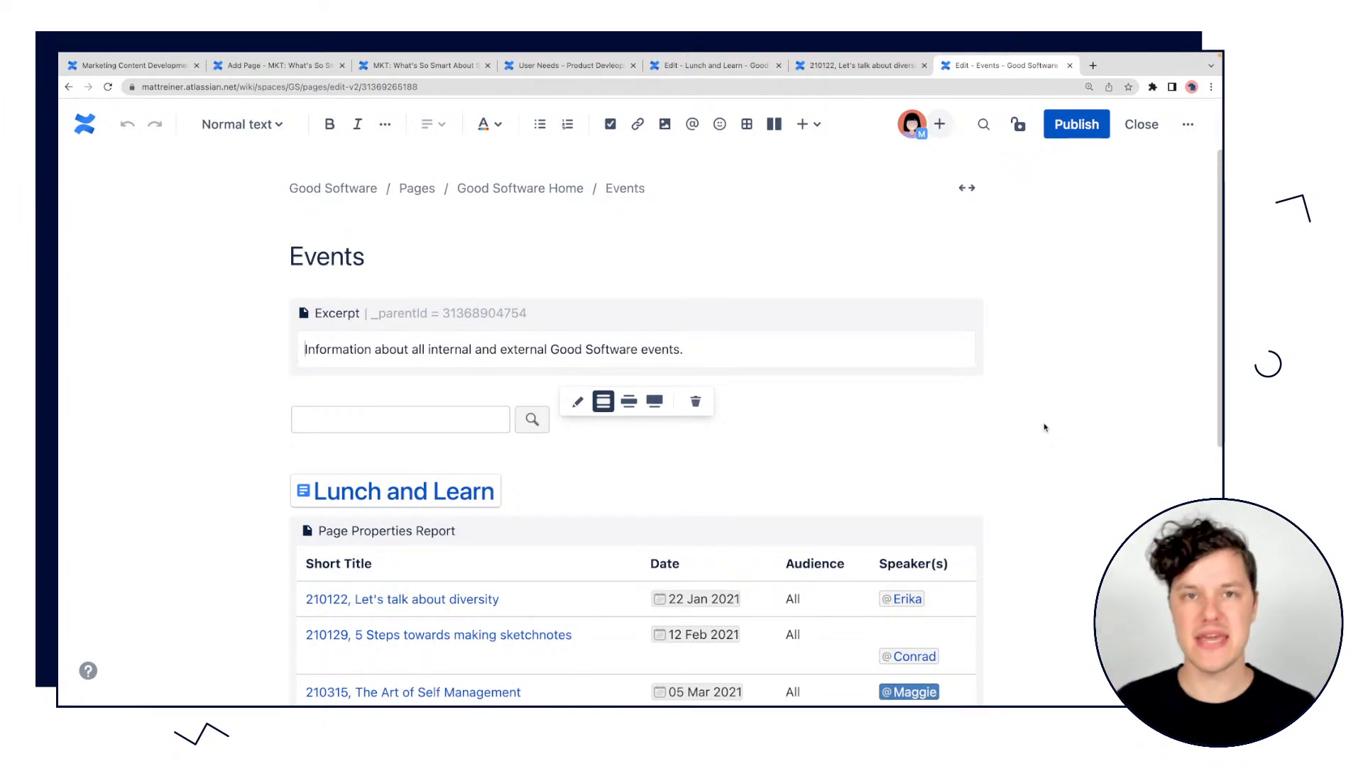
left_click(1005, 283)
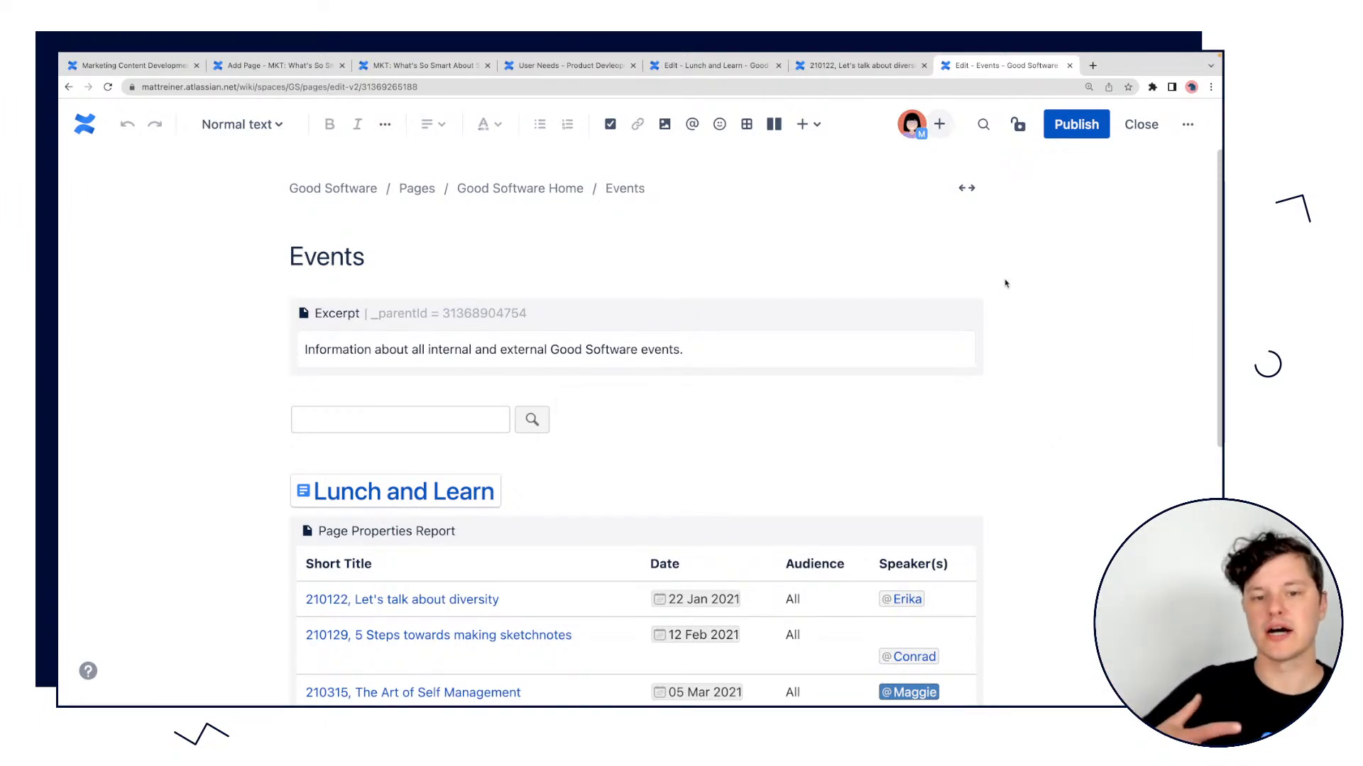
left_click(450, 439)
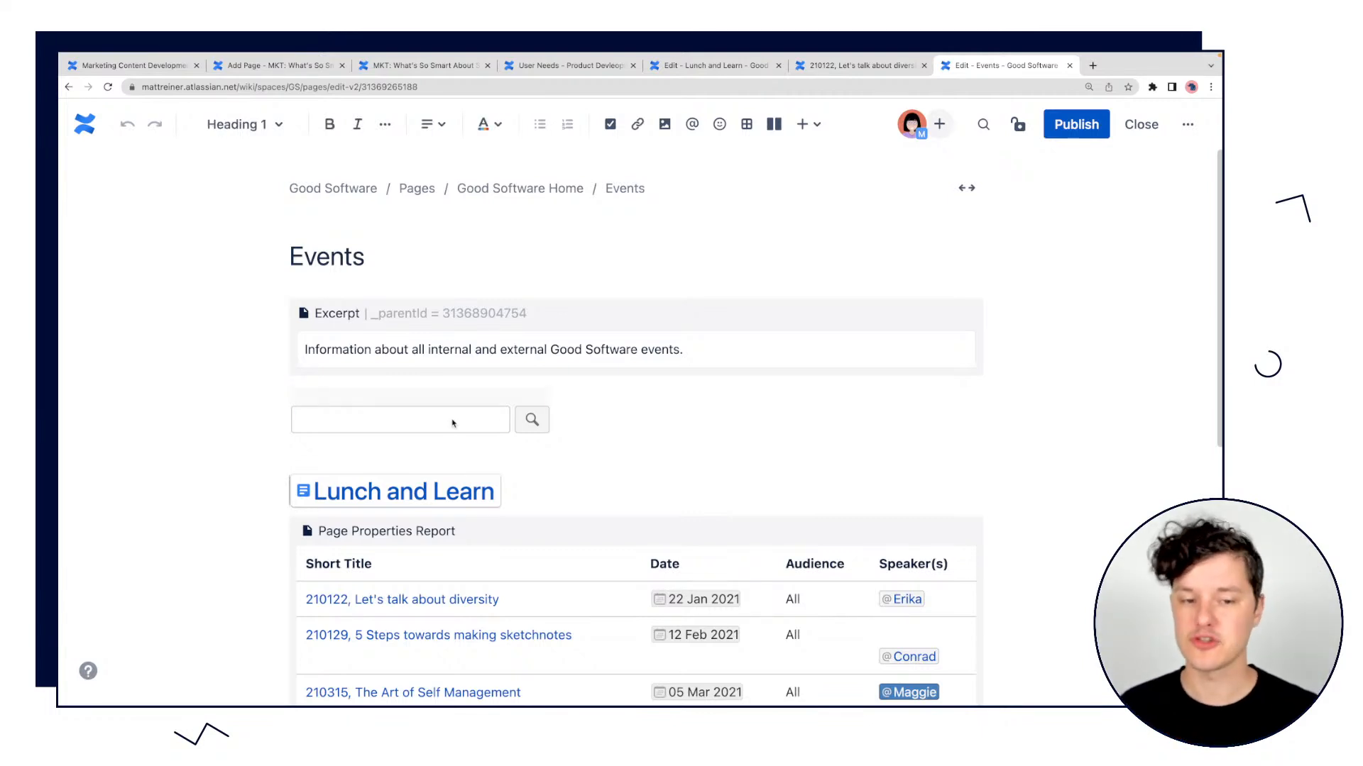
left_click(454, 424)
left_click(698, 412)
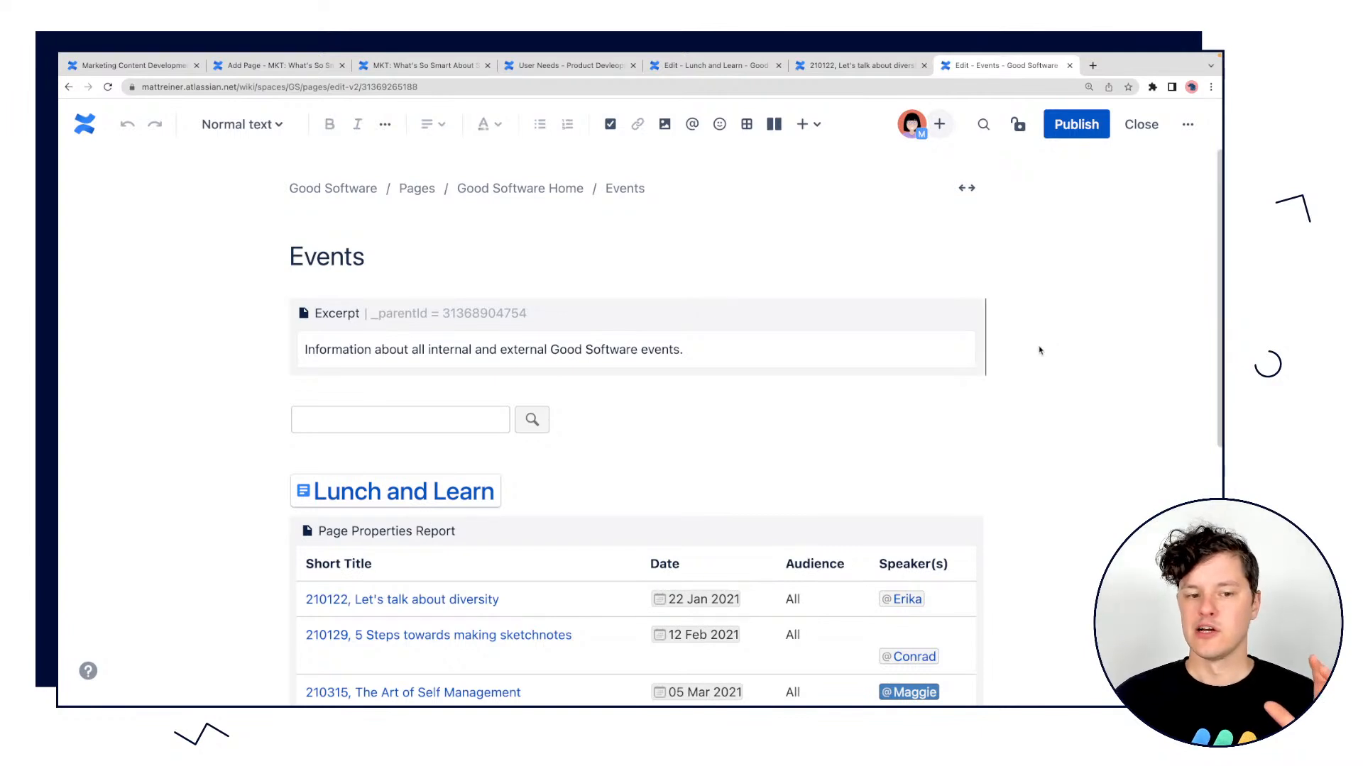
scroll(1040, 350, "down", 1)
scroll(1039, 350, "down", 2)
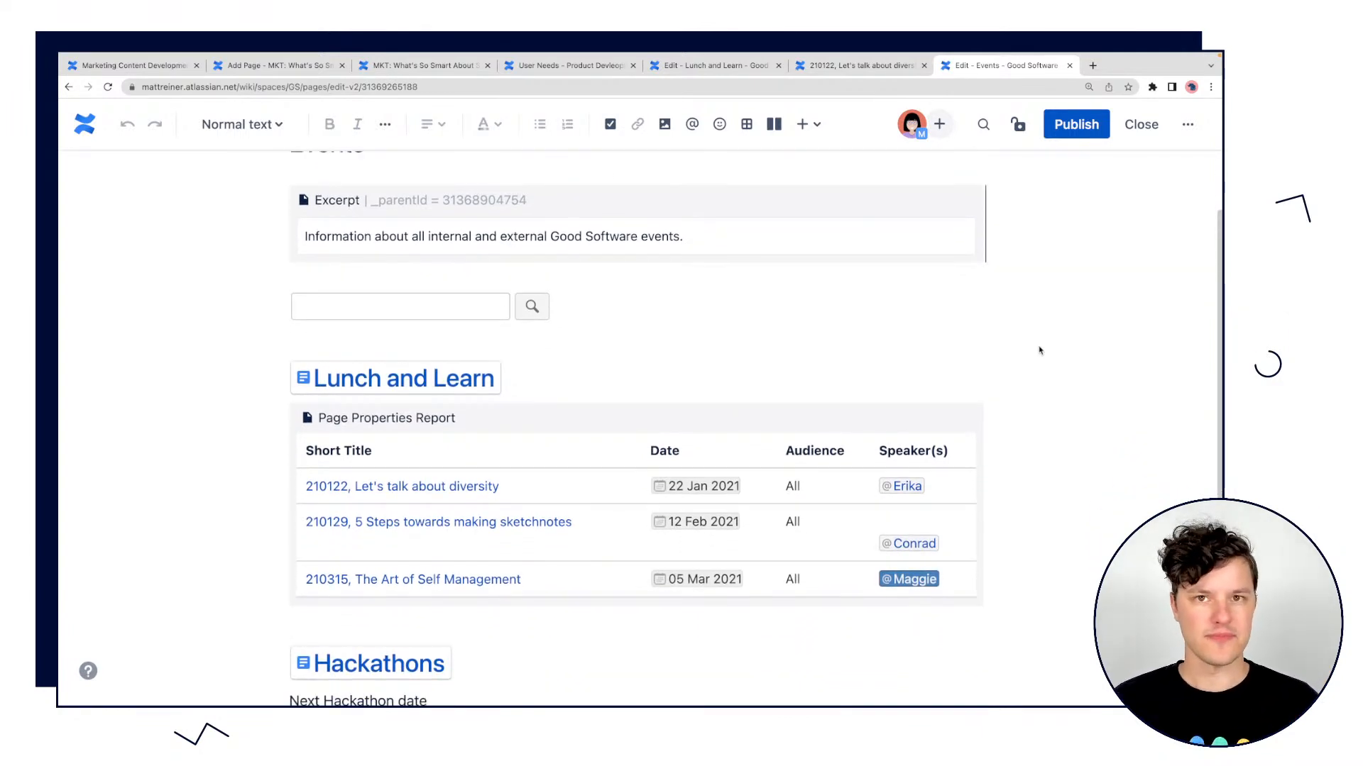
scroll(1040, 350, "up", 3)
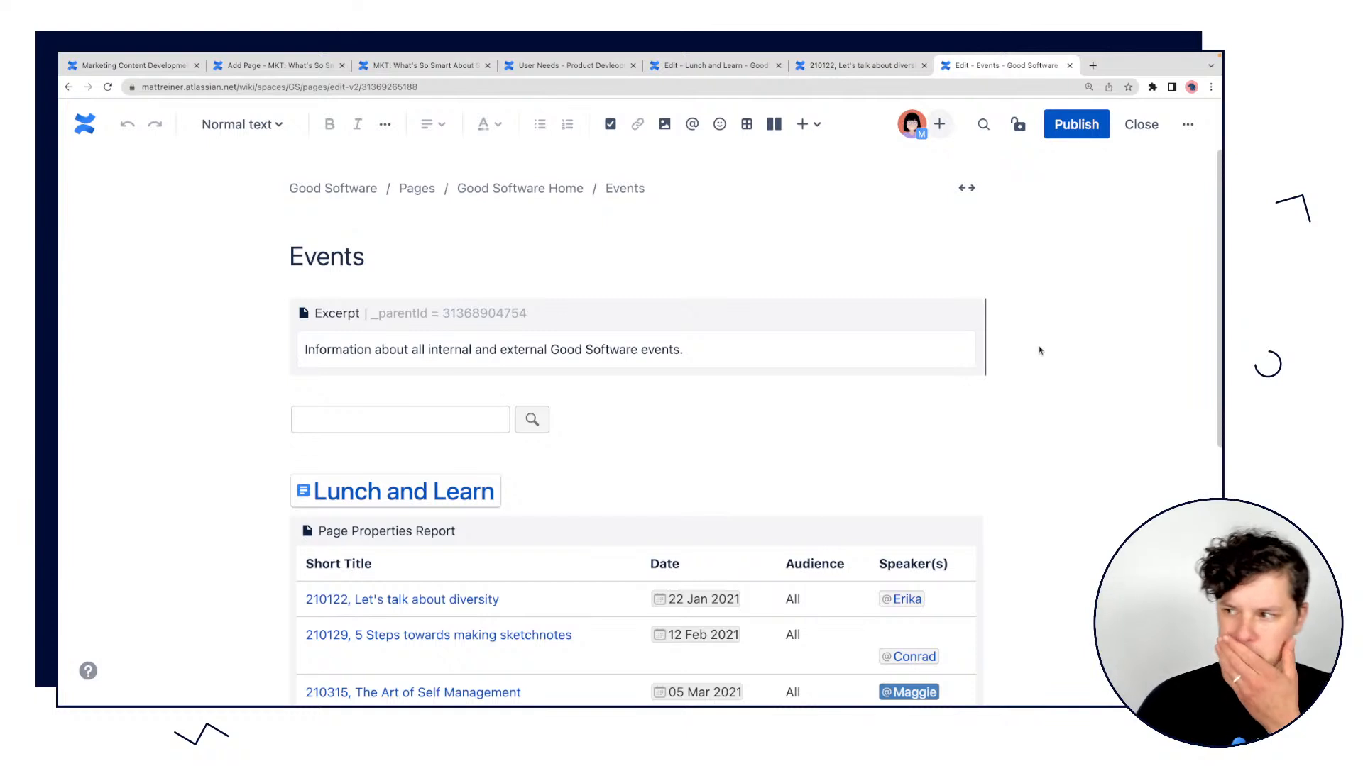
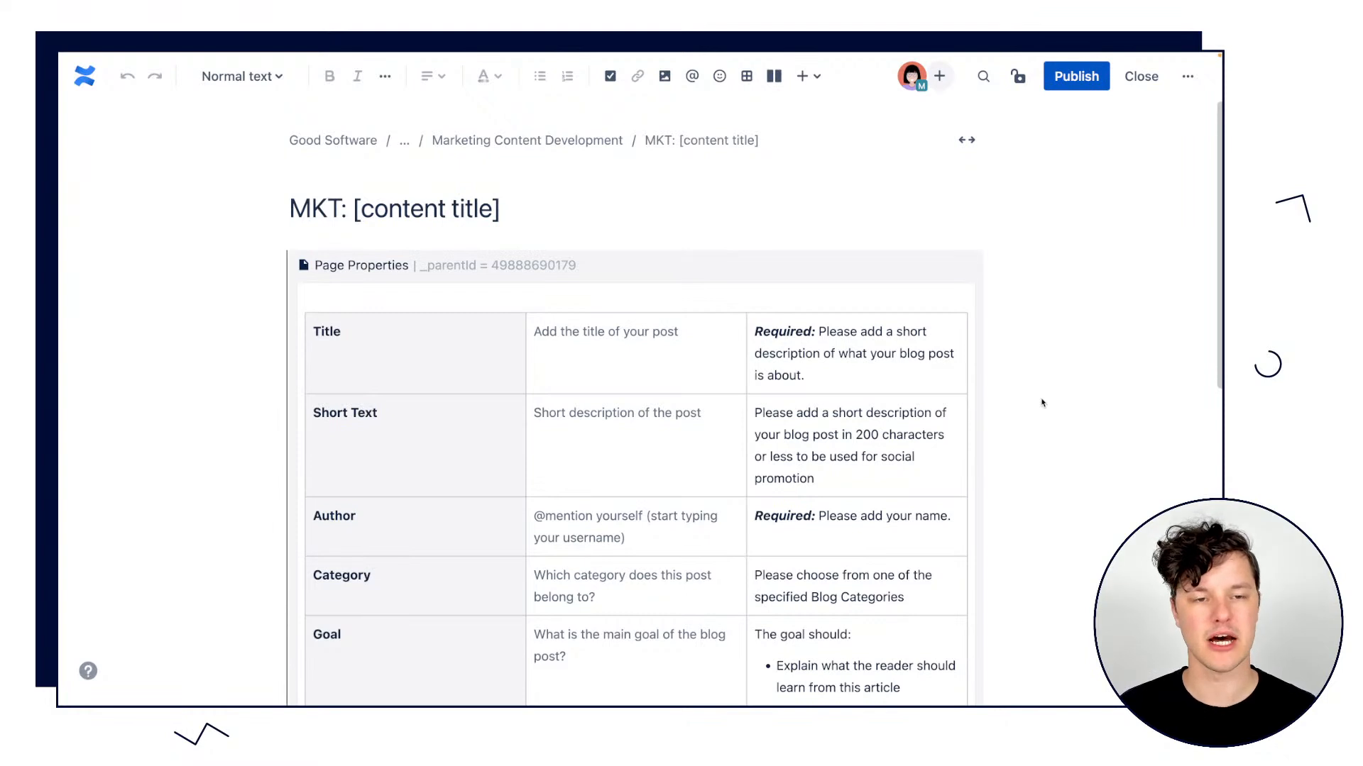
Examine the Page Properties table in the MKT: [content title] template page, from the Title row down to Publishing Date.
mouse_move(669, 213)
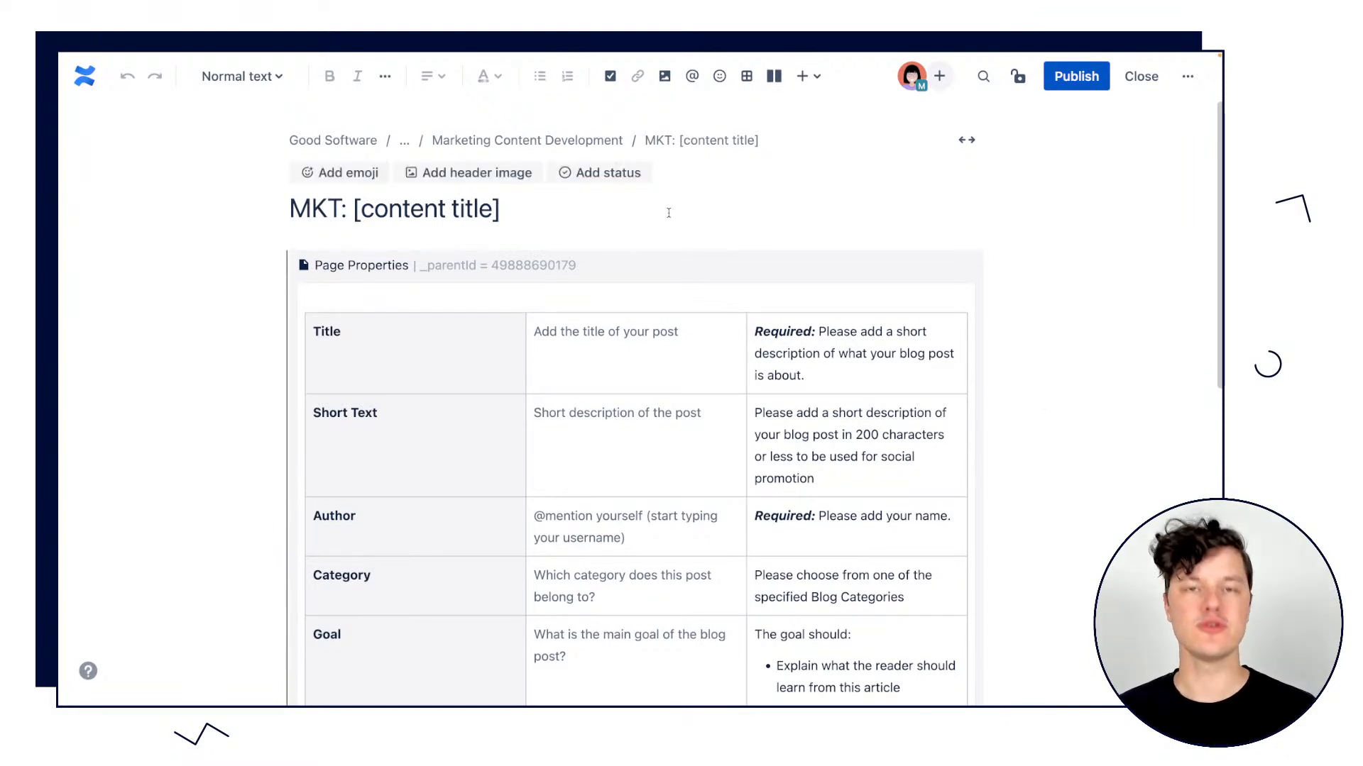
scroll(668, 213, "down", 3)
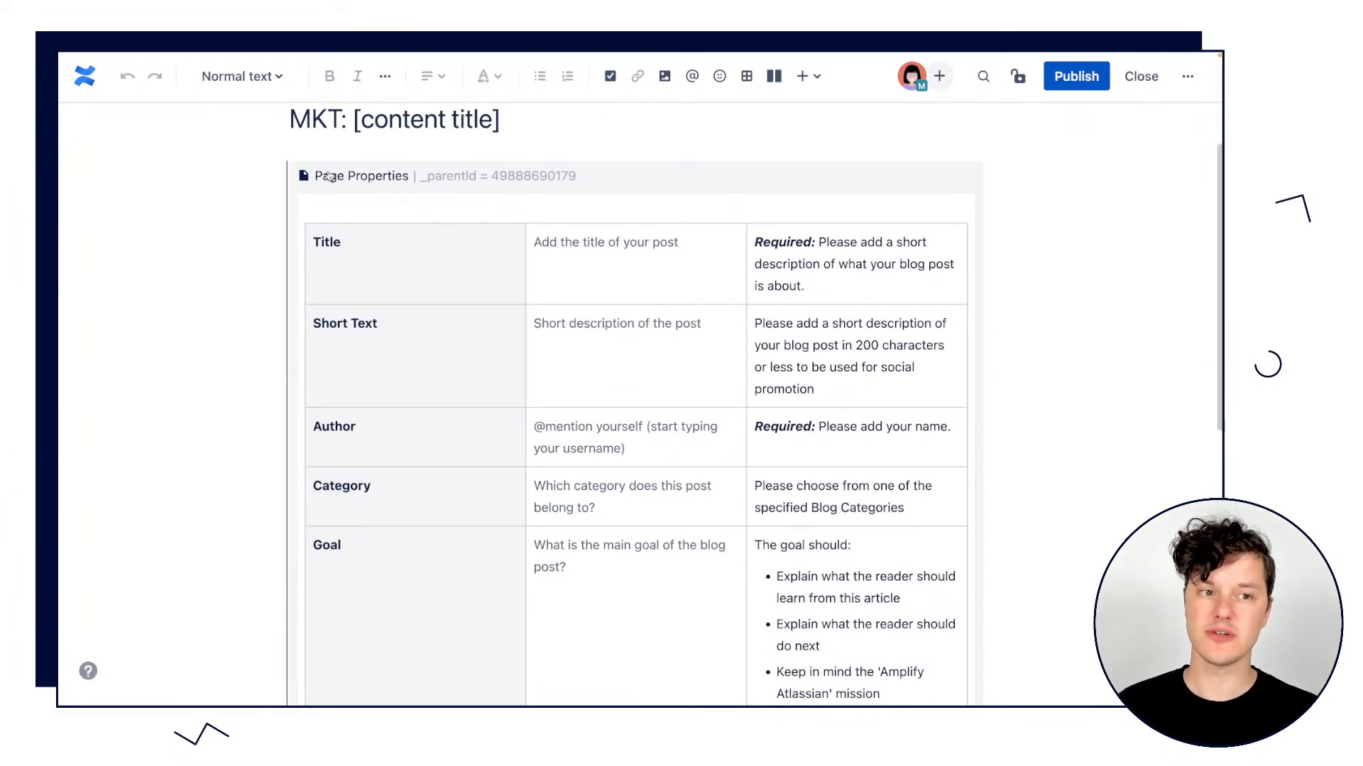
left_click(372, 203)
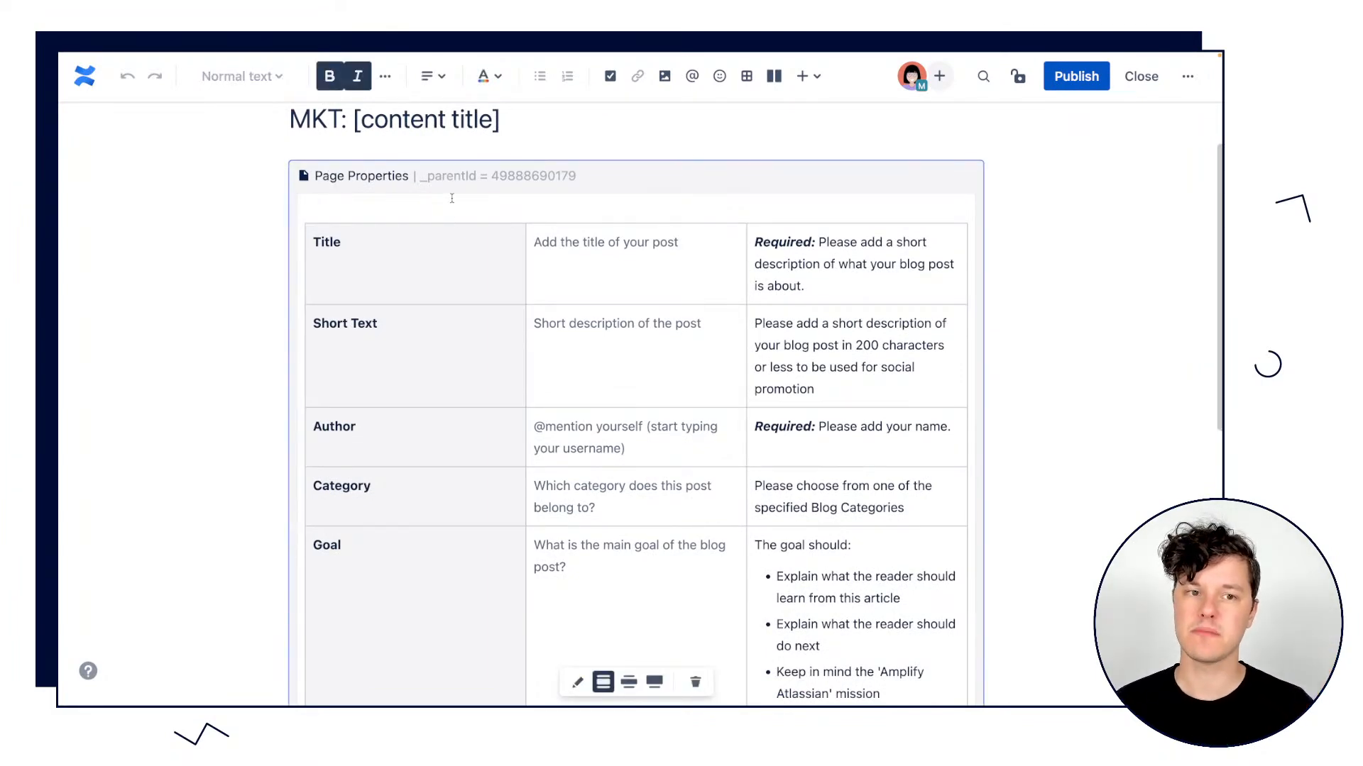
scroll(467, 367, "down", 3)
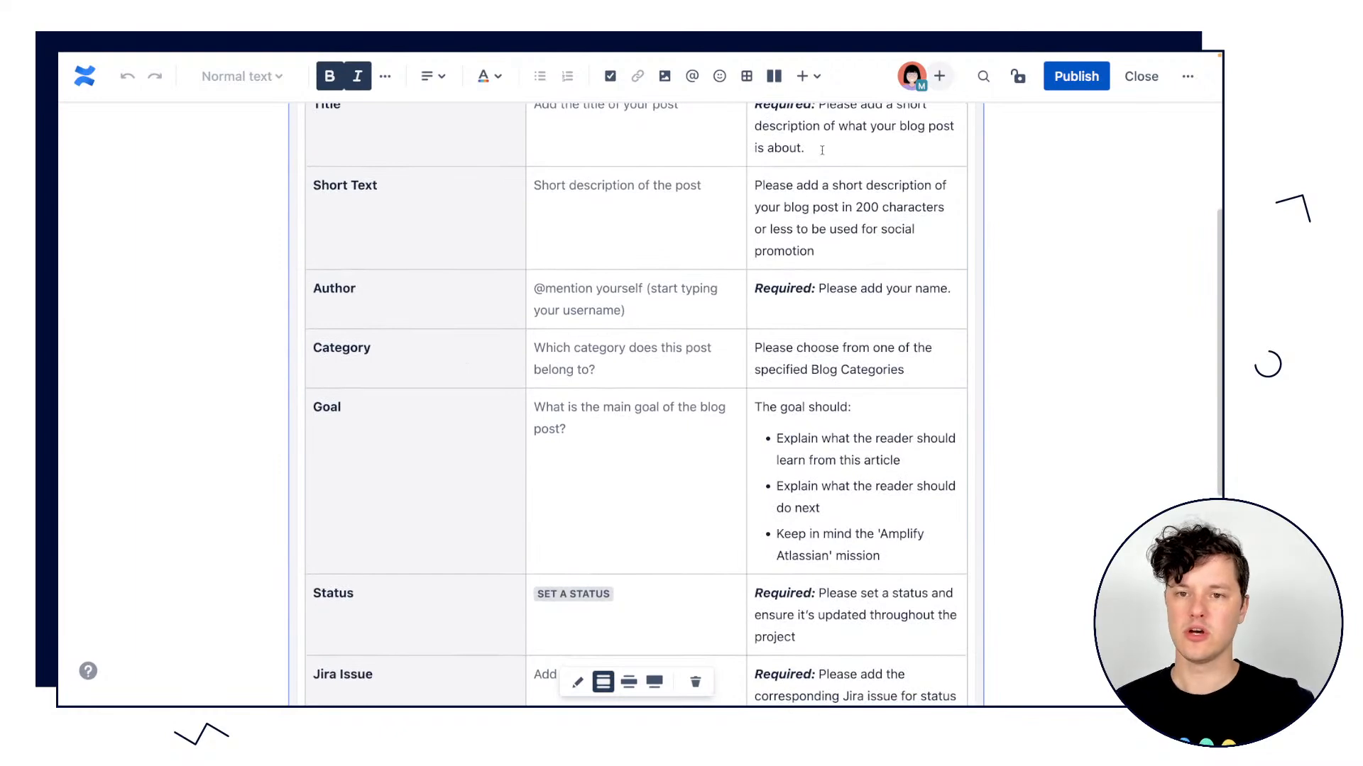
scroll(746, 535, "down", 7)
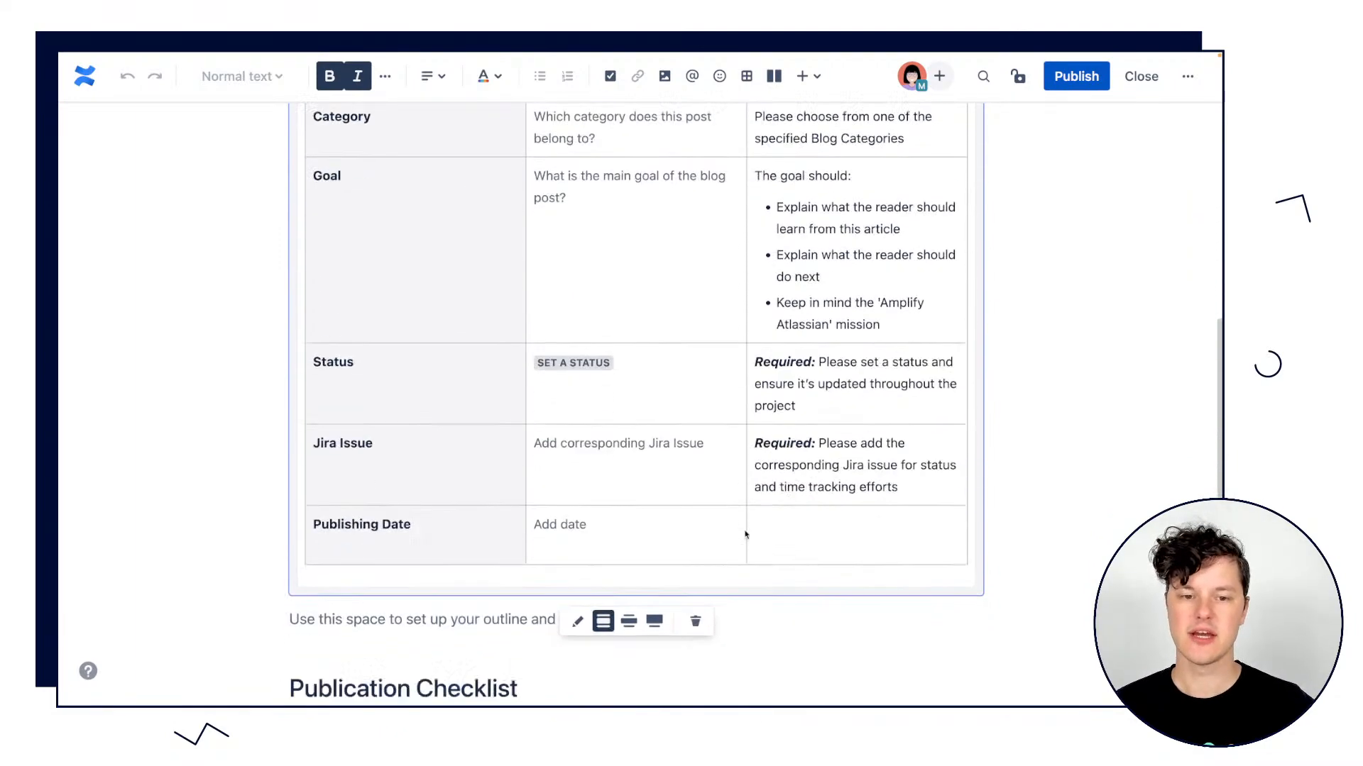
scroll(745, 536, "up", 12)
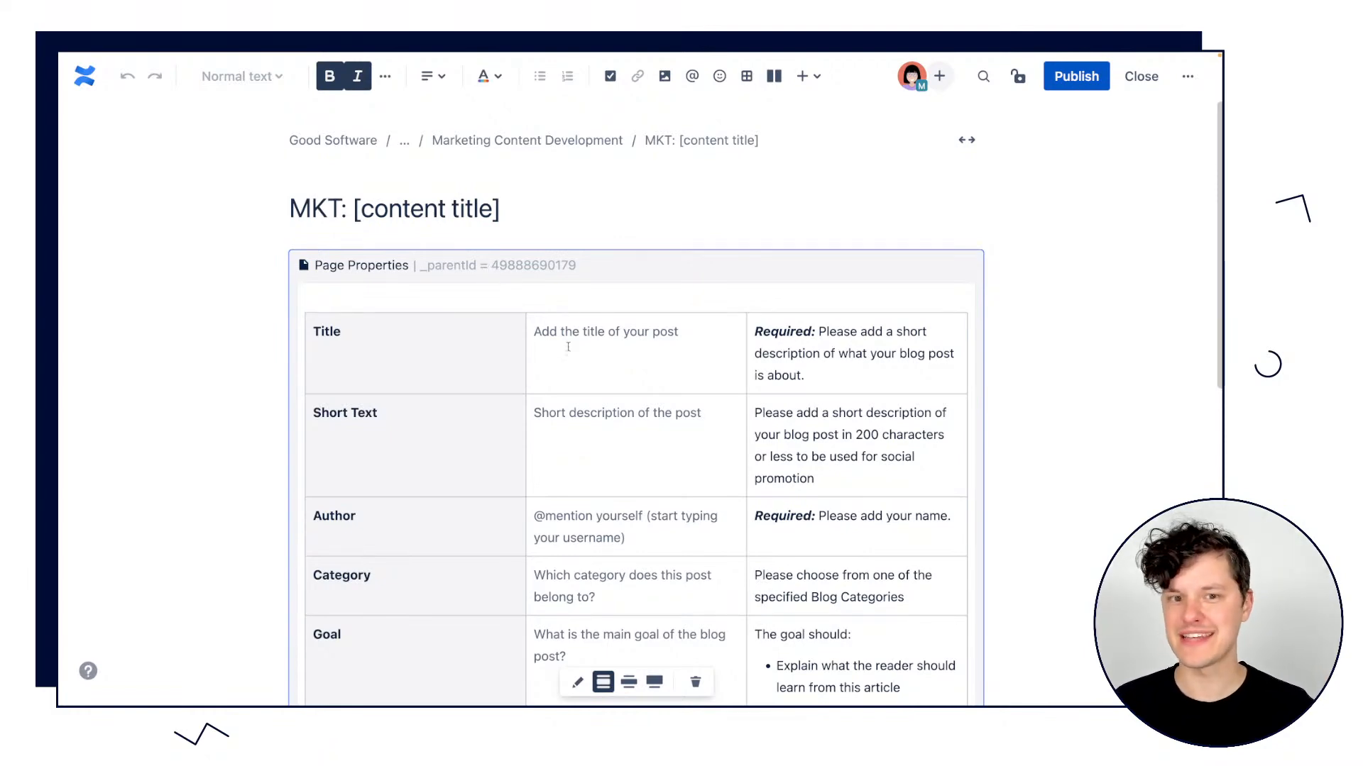
scroll(568, 339, "down", 3)
scroll(652, 641, "down", 3)
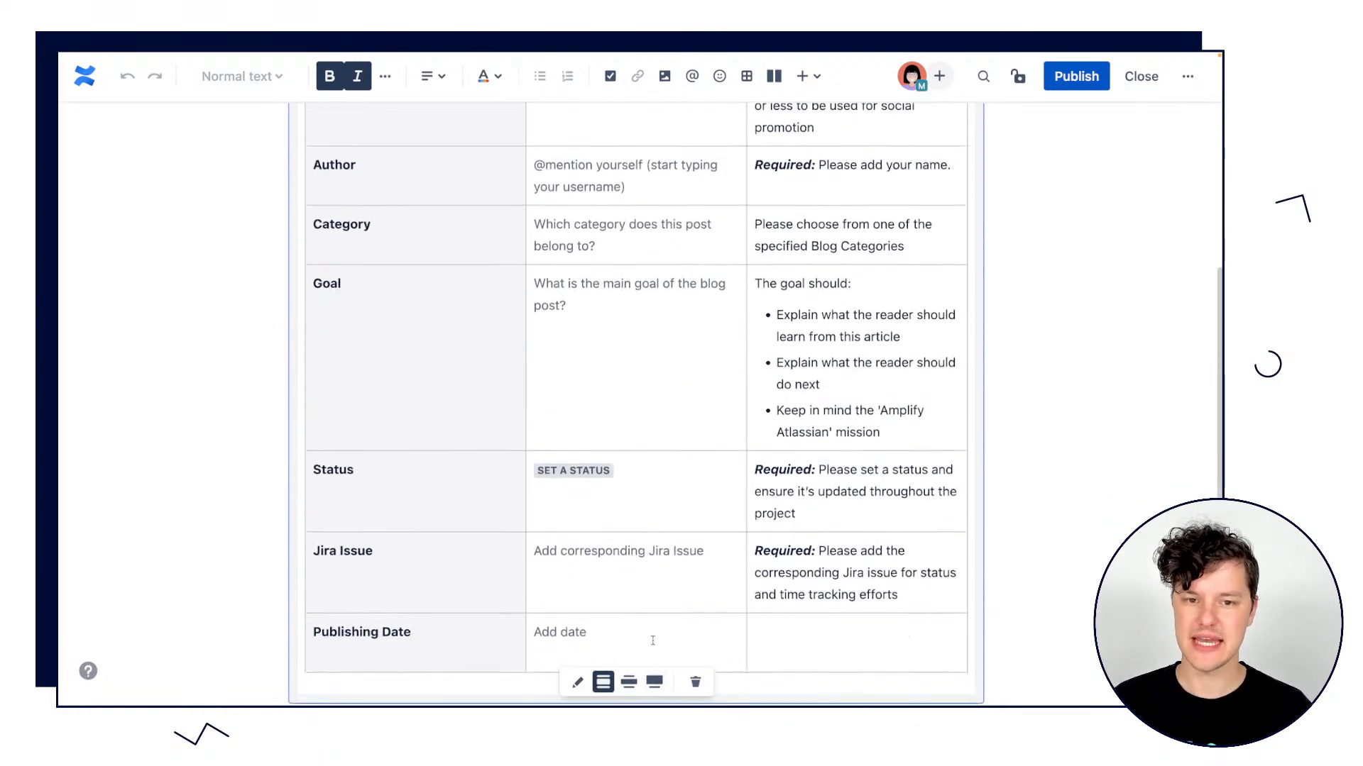
Check the labels of the MKT: [content title] page, and leave the editor without publishing.
scroll(652, 640, "up", 6)
left_click(1187, 76)
left_click(1068, 278)
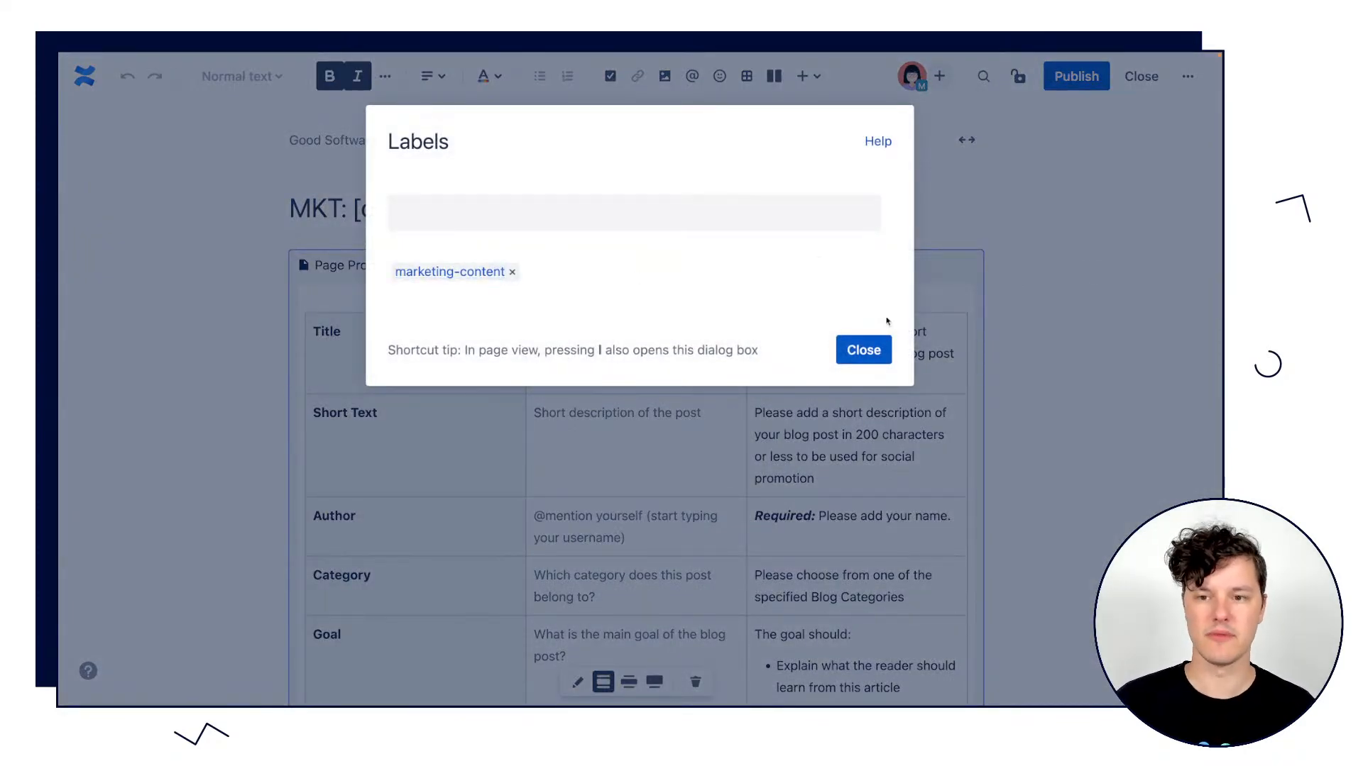
left_click(866, 350)
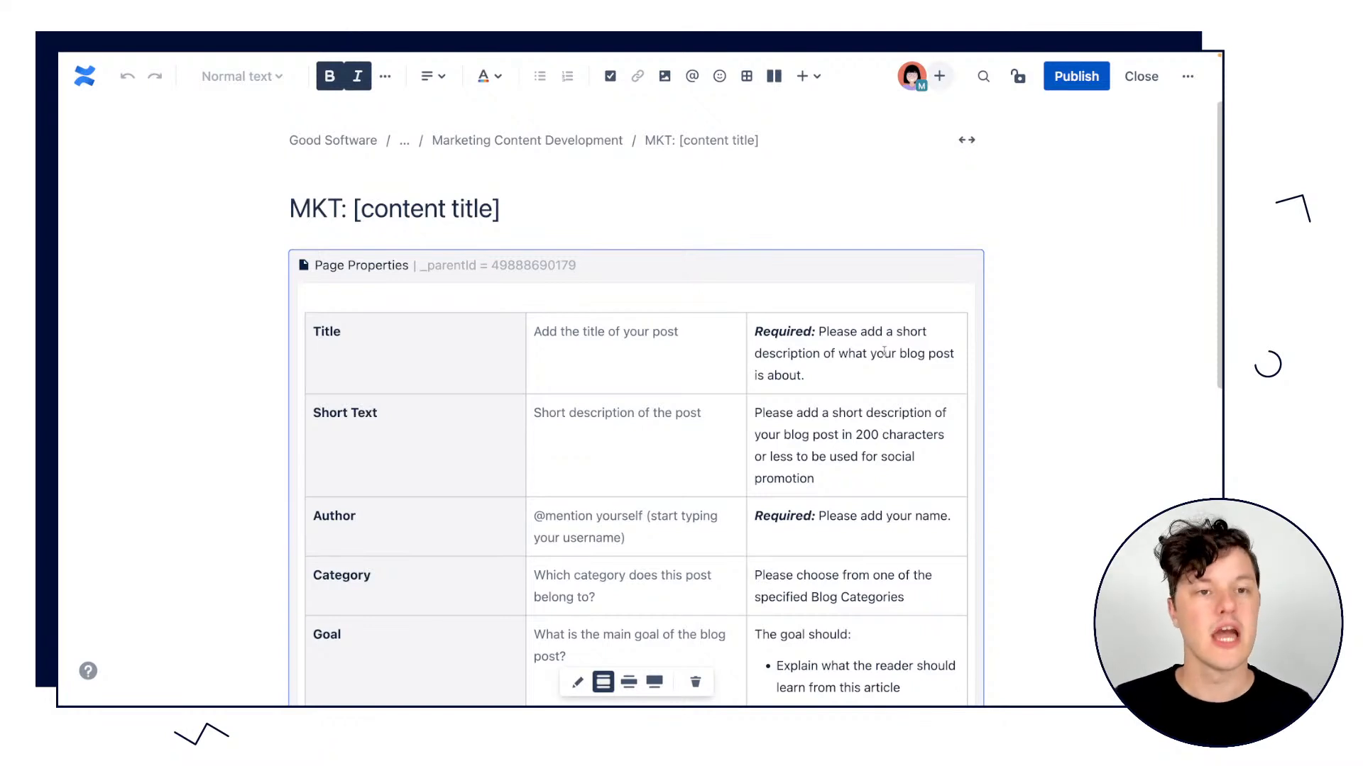
left_click(1135, 81)
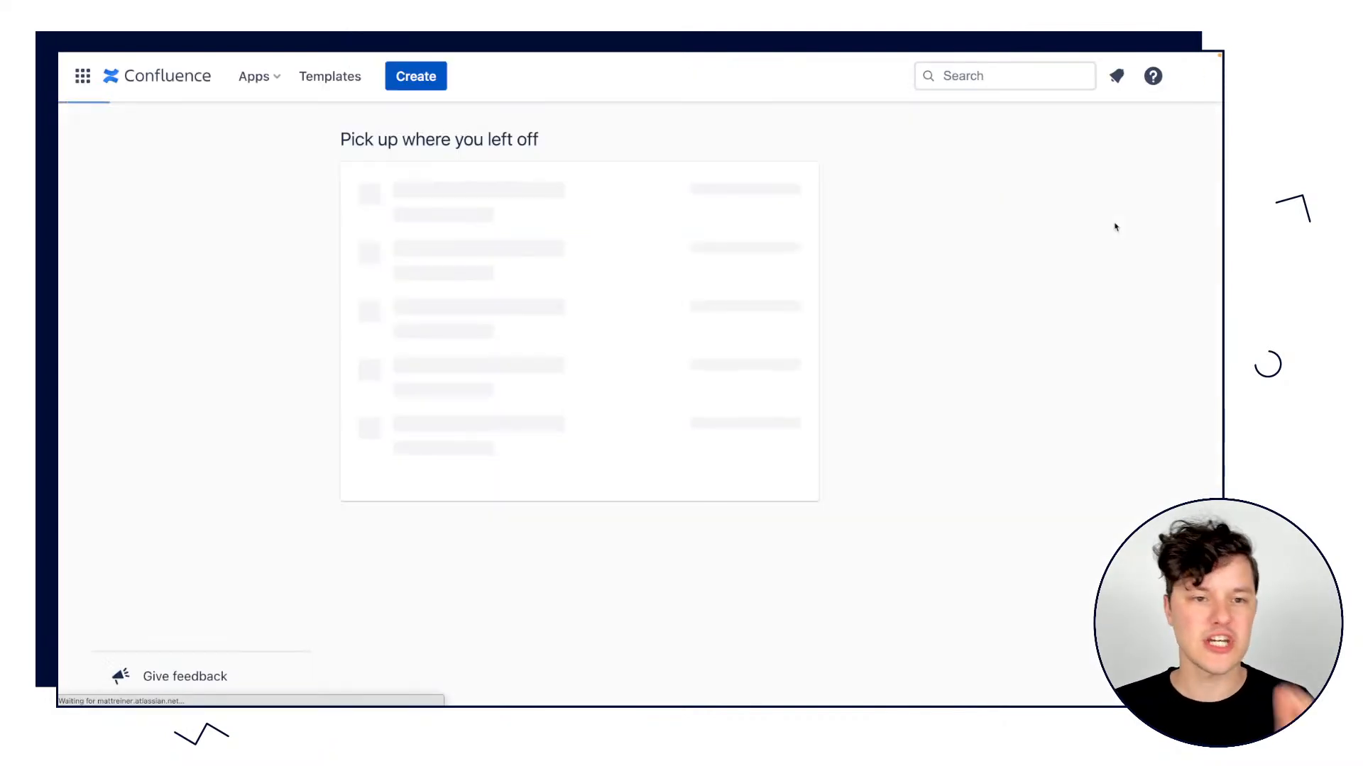
Return to the Marketing Content Development page and look over its instructions, resources and content report.
scroll(526, 321, "left", 5)
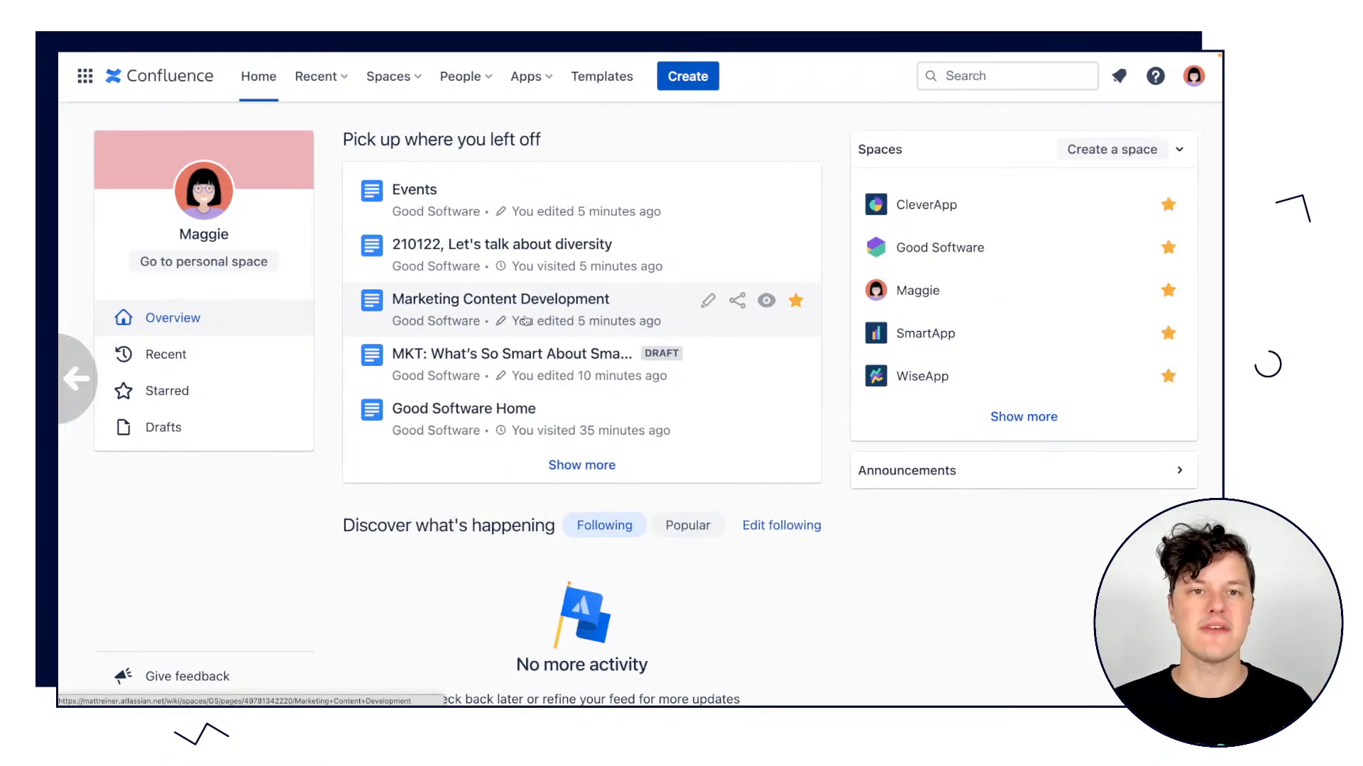
scroll(526, 320, "left", 5)
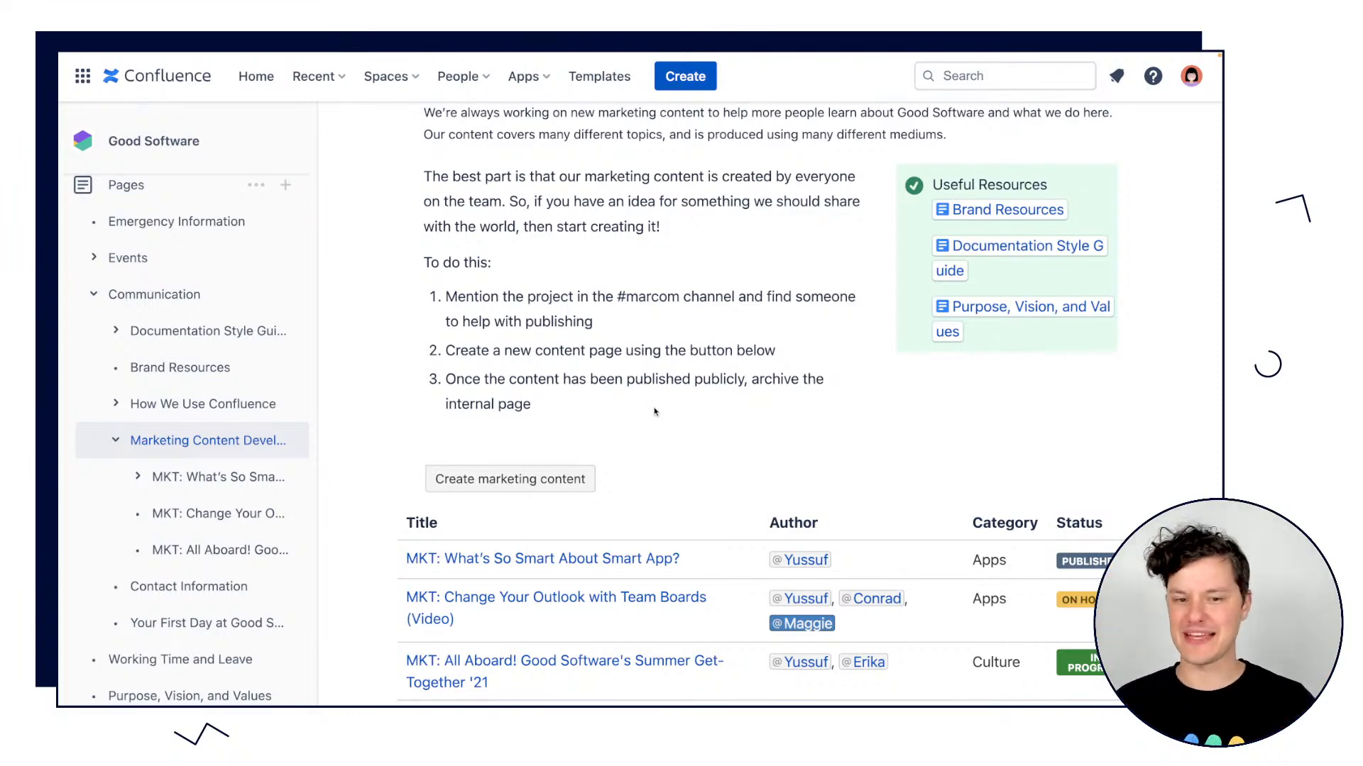
scroll(654, 412, "up", 3)
scroll(654, 411, "down", 2)
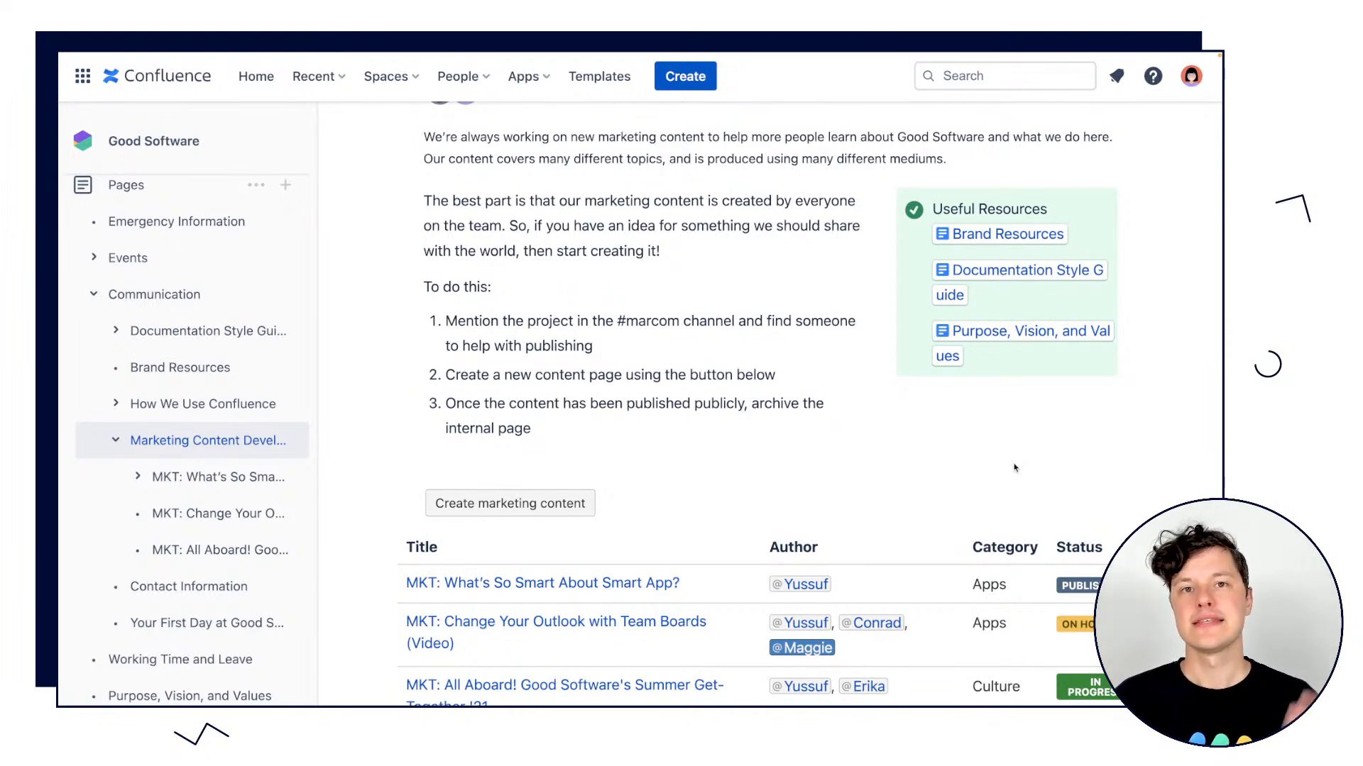
scroll(1015, 468, "down", 2)
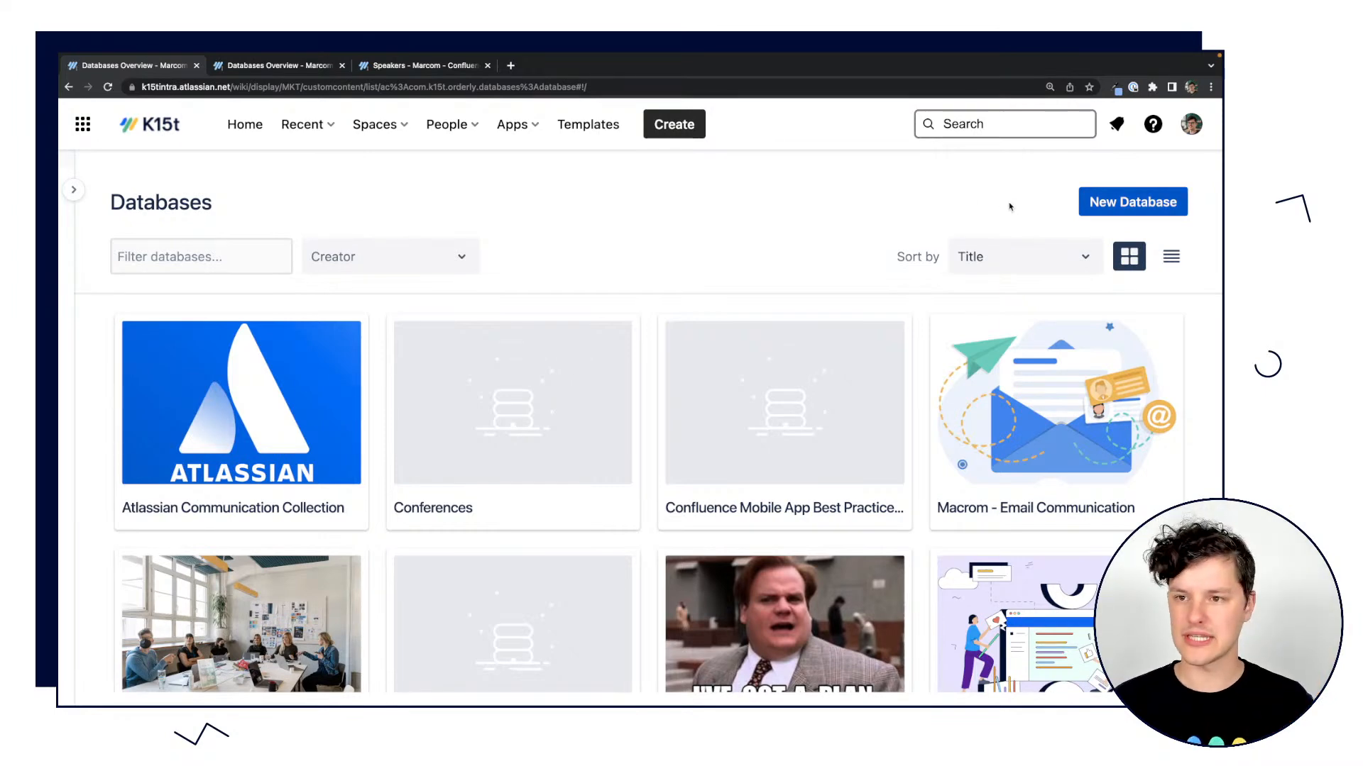
Create a new database named Speakers from the Marcom space's databases overview.
left_click(1134, 205)
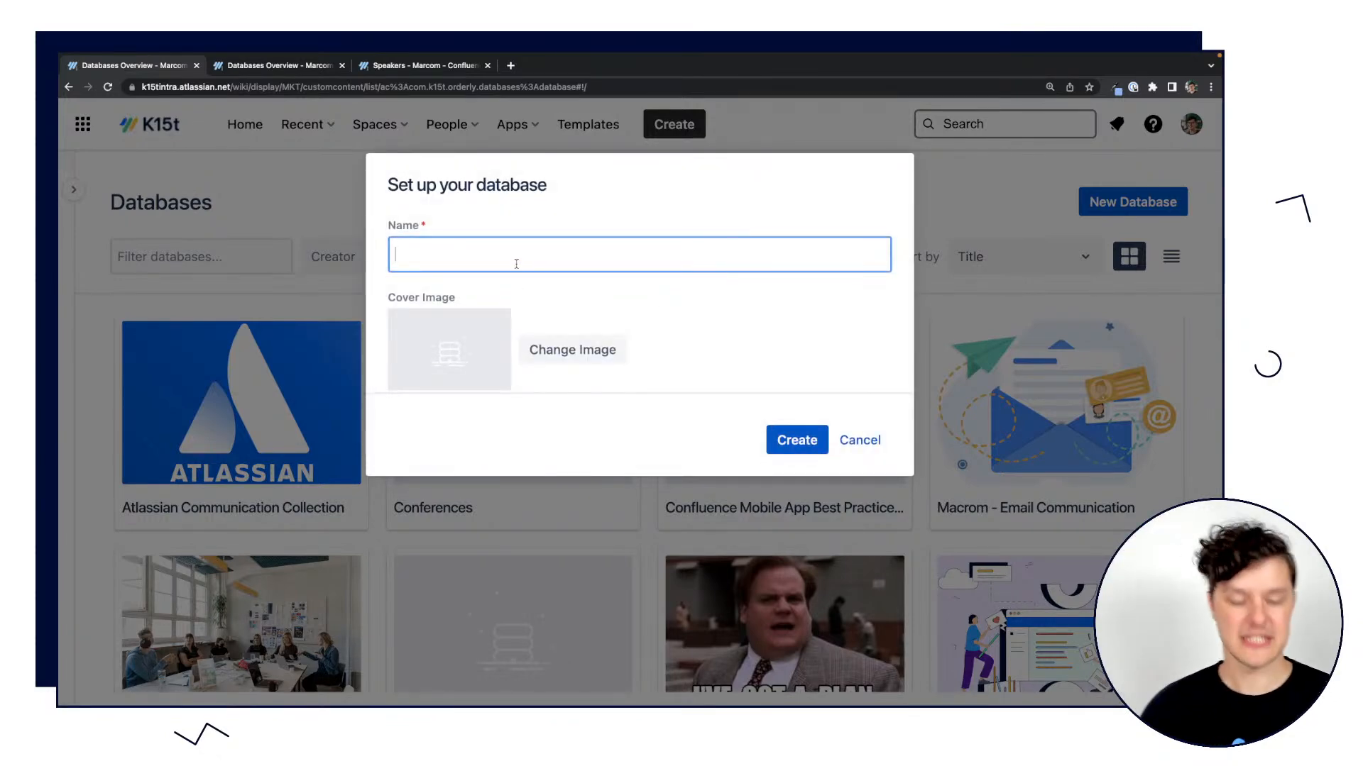
type("Speakers")
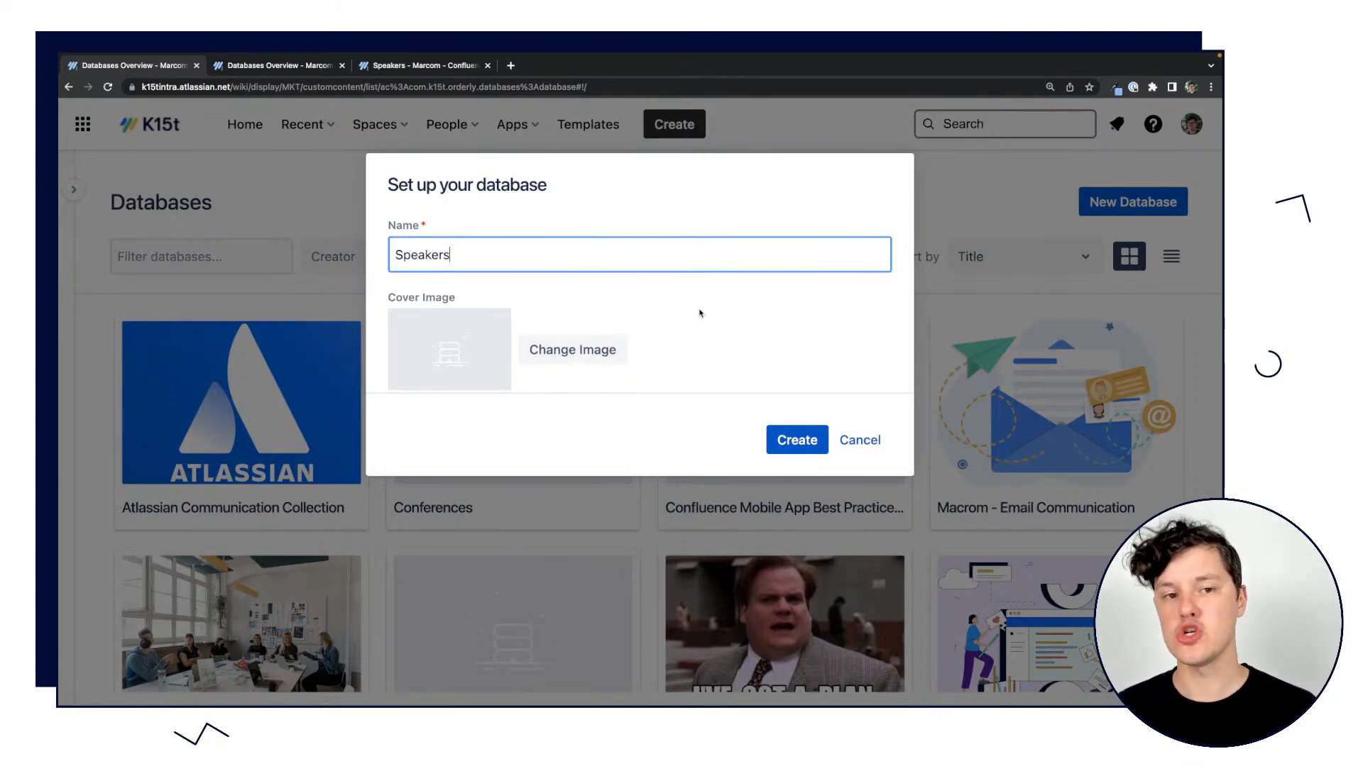
left_click(816, 440)
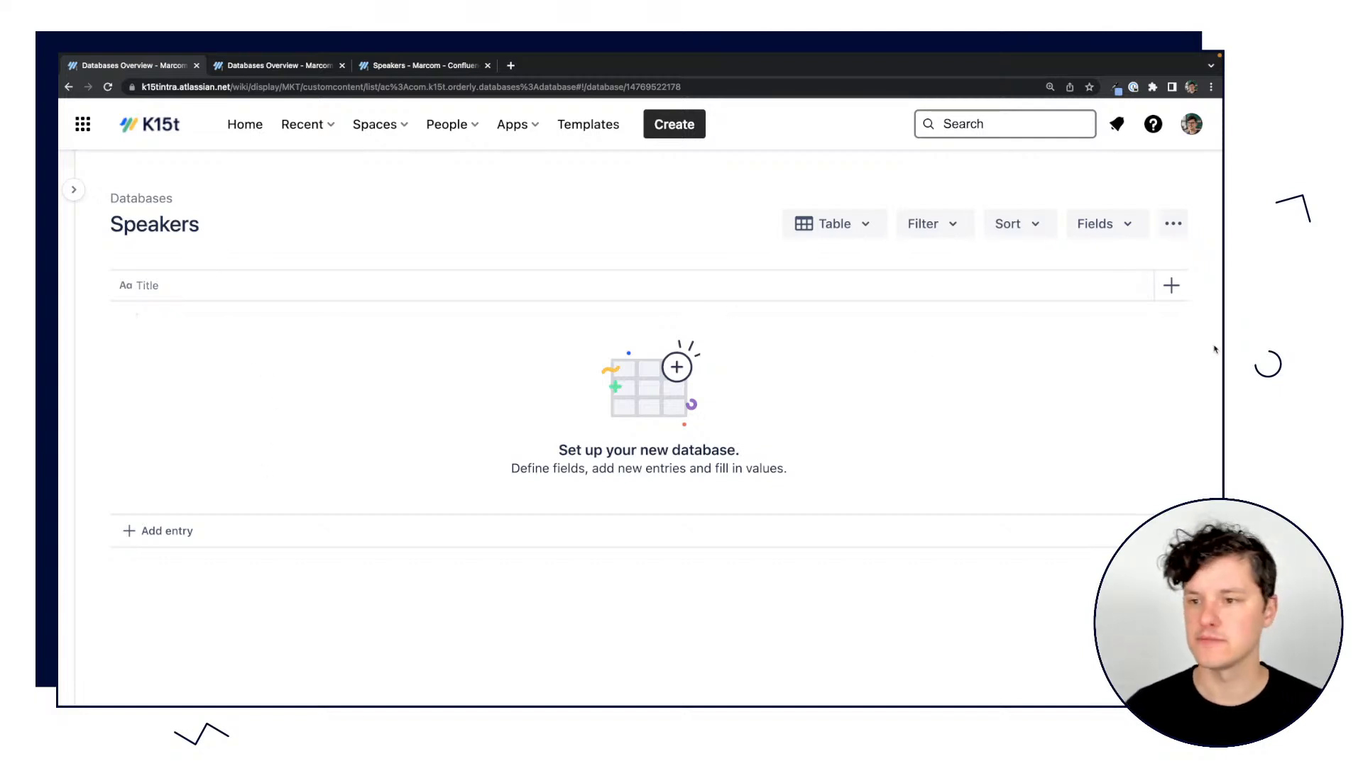
Add a user field named Speaker to the Speakers database.
left_click(1168, 285)
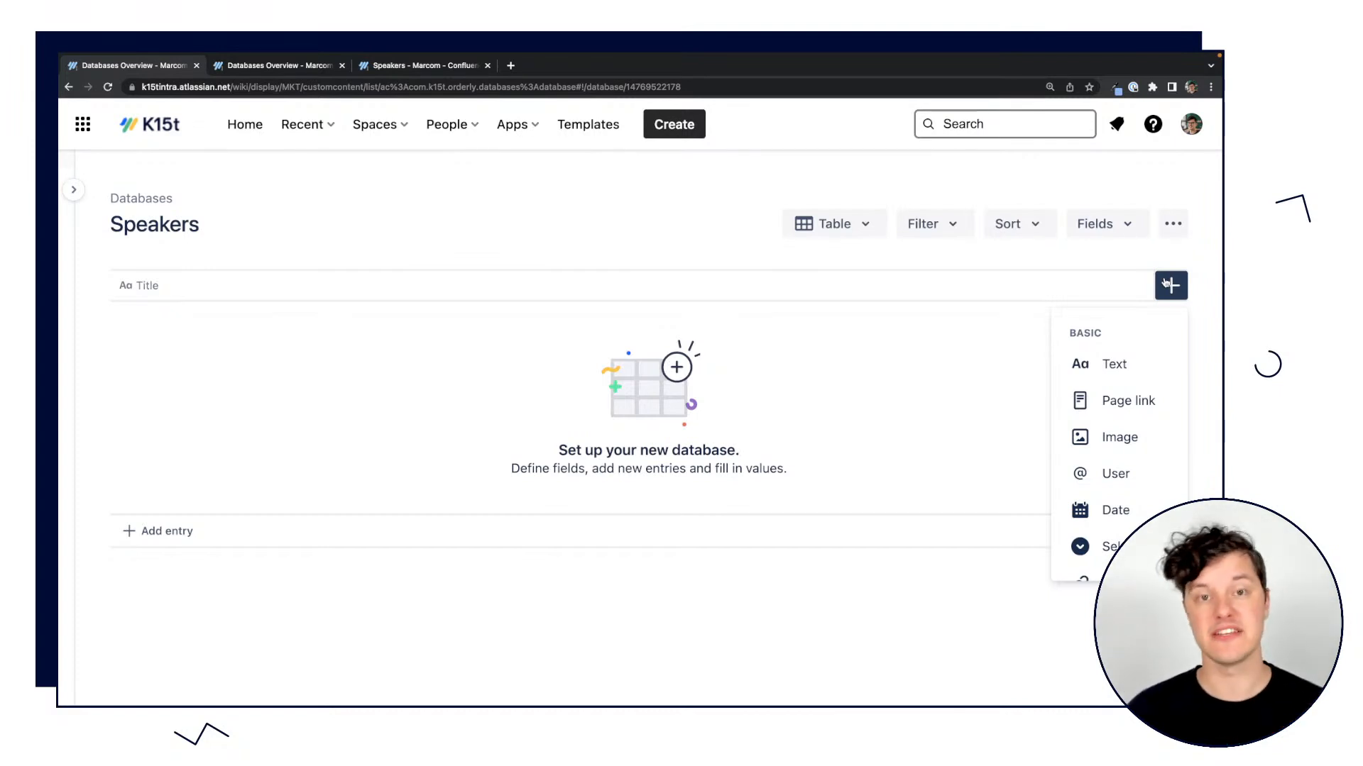
scroll(1151, 397, "down", 1)
scroll(1151, 396, "down", 2)
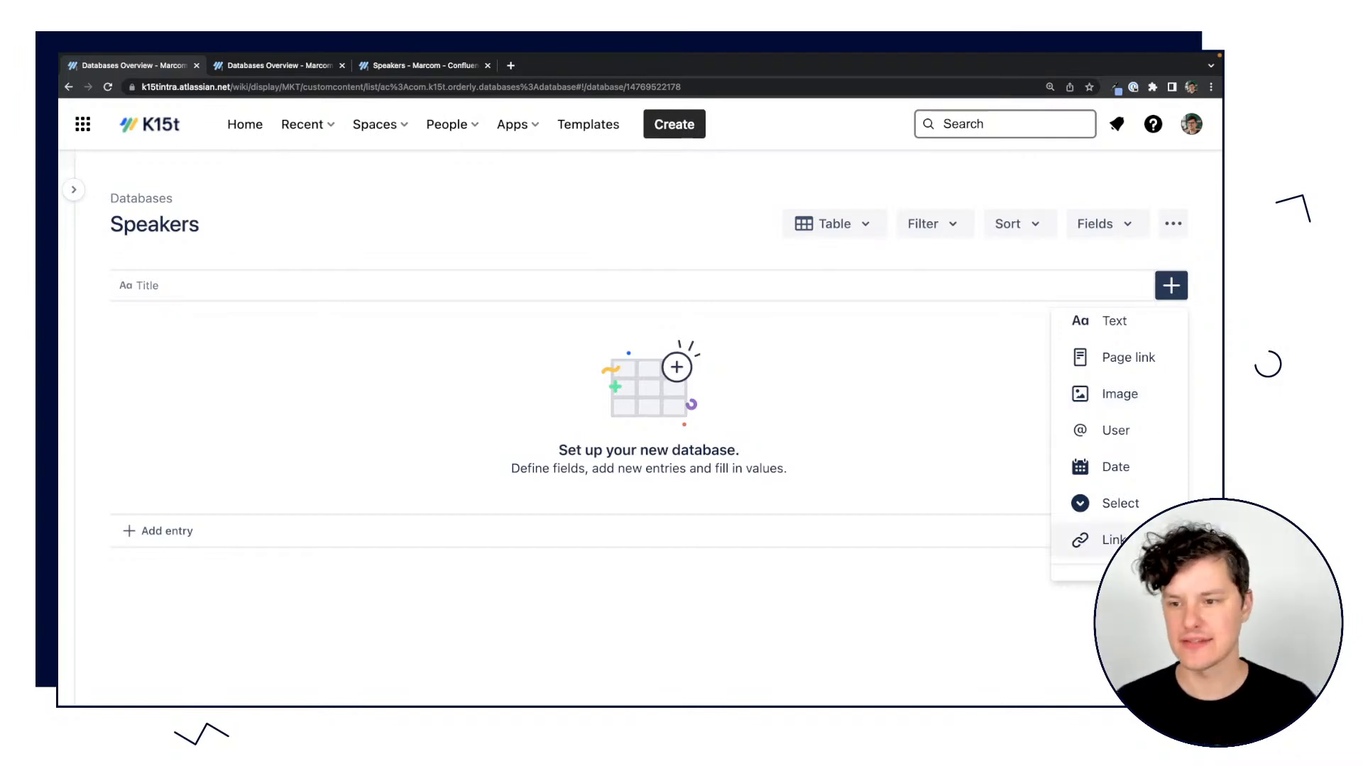
left_click(1116, 431)
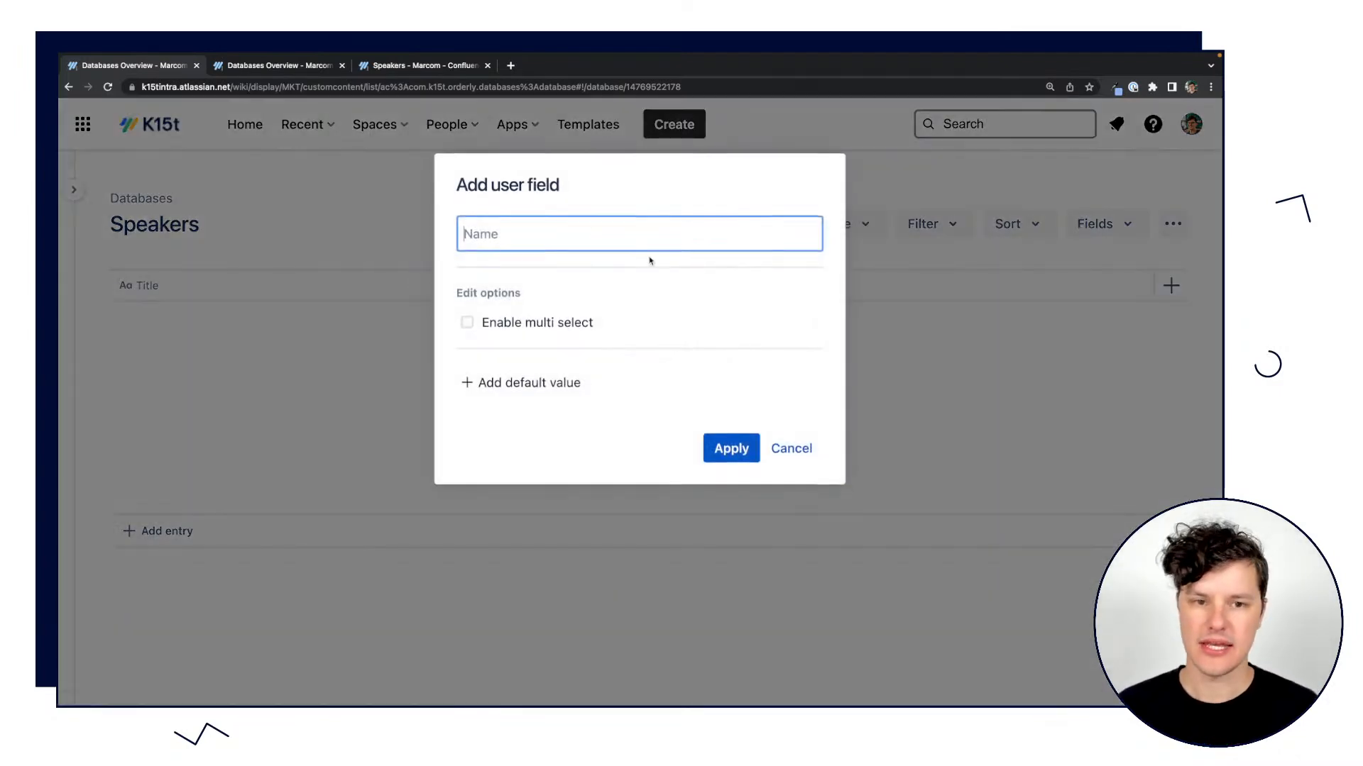
type("Speaker")
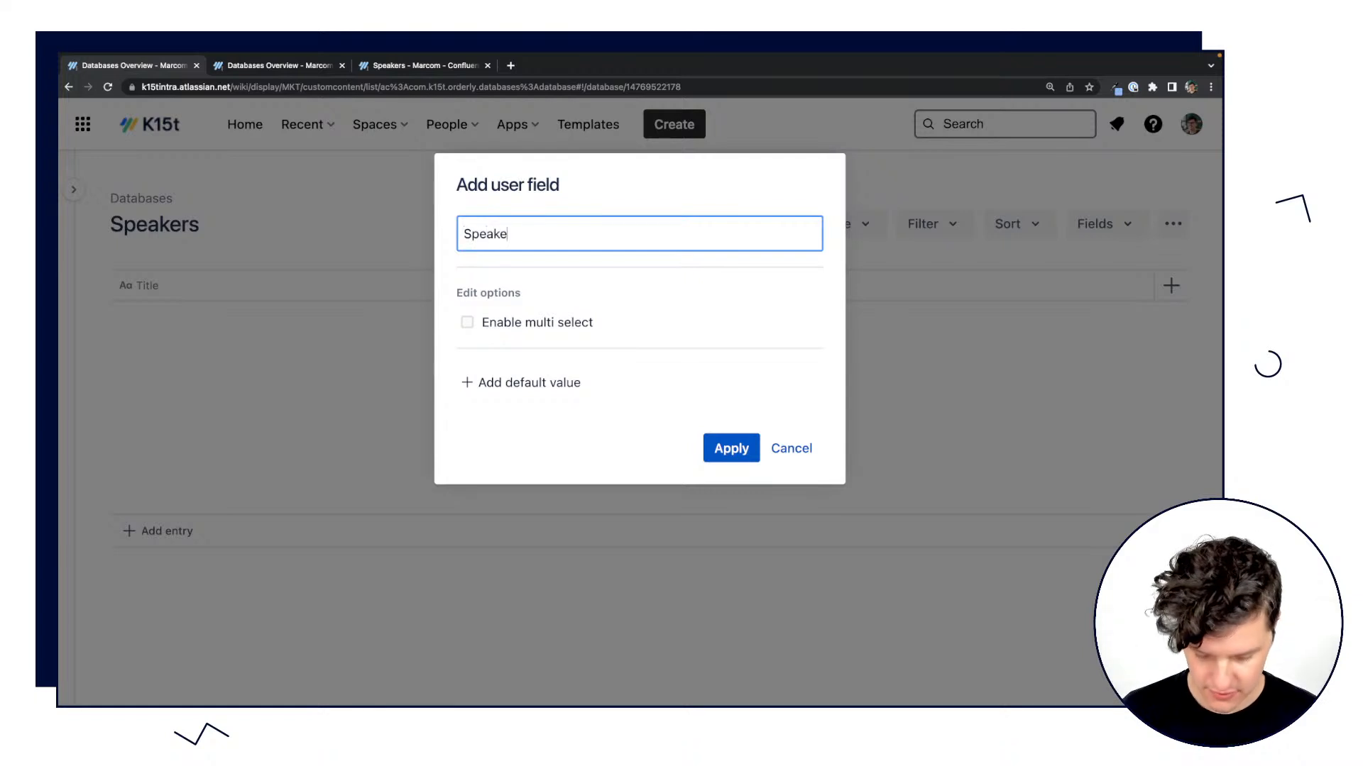
left_click(712, 439)
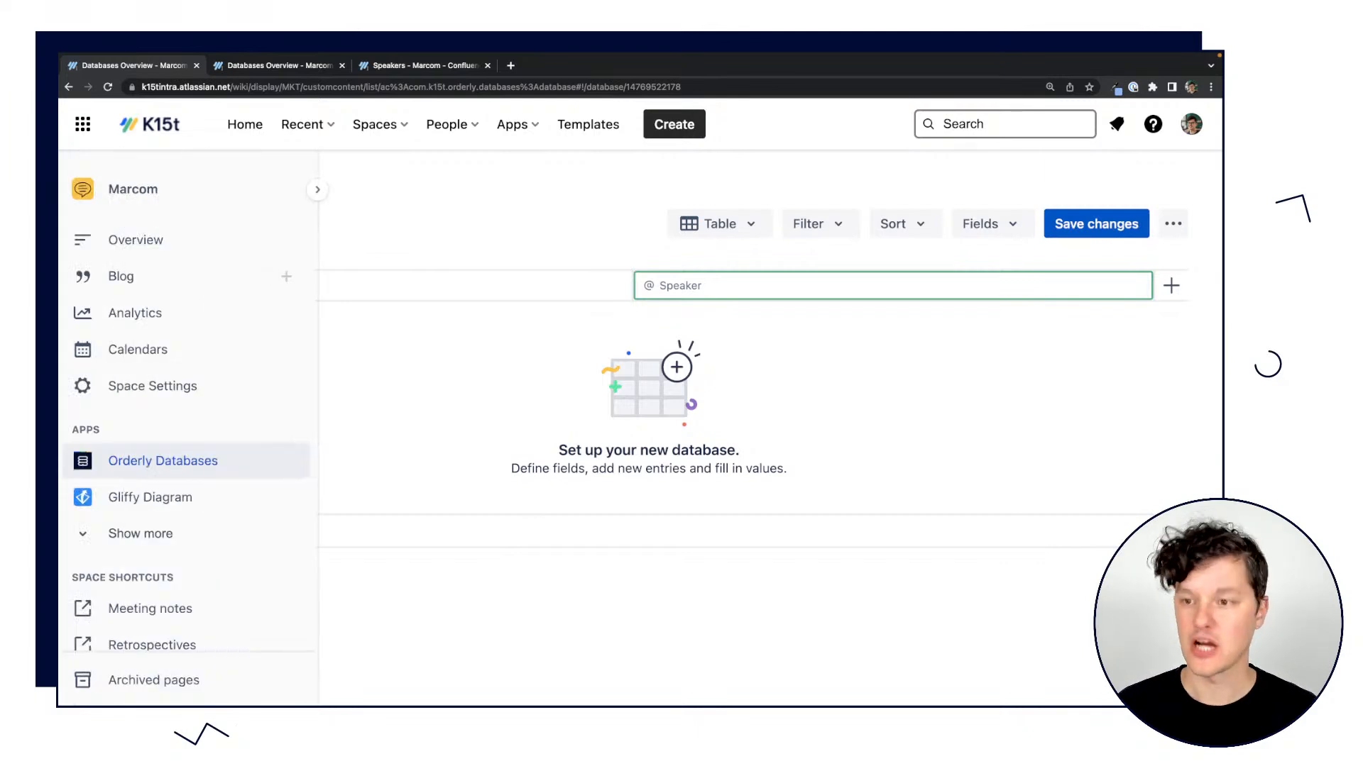
Start a new select field in the Speakers database and name it Areas of Interest.
left_click(1171, 285)
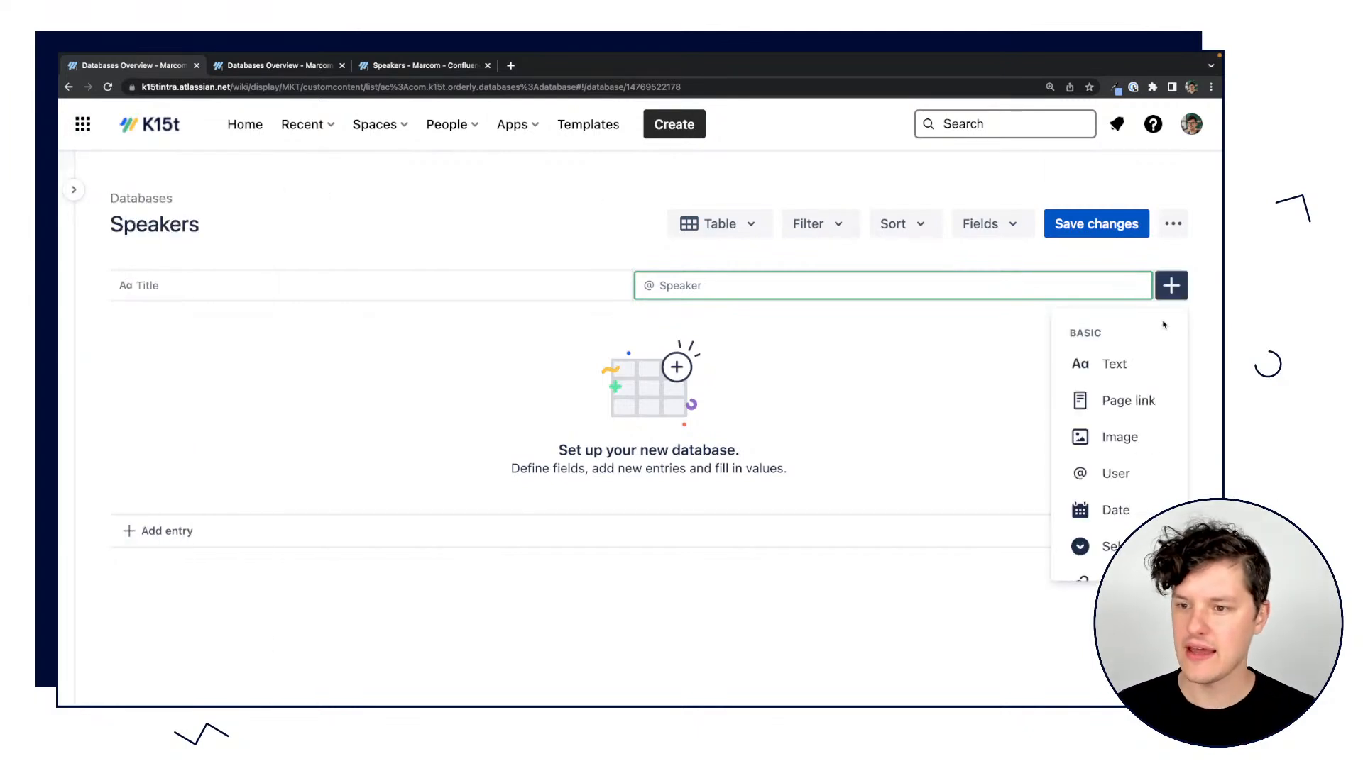
scroll(1134, 457, "down", 1)
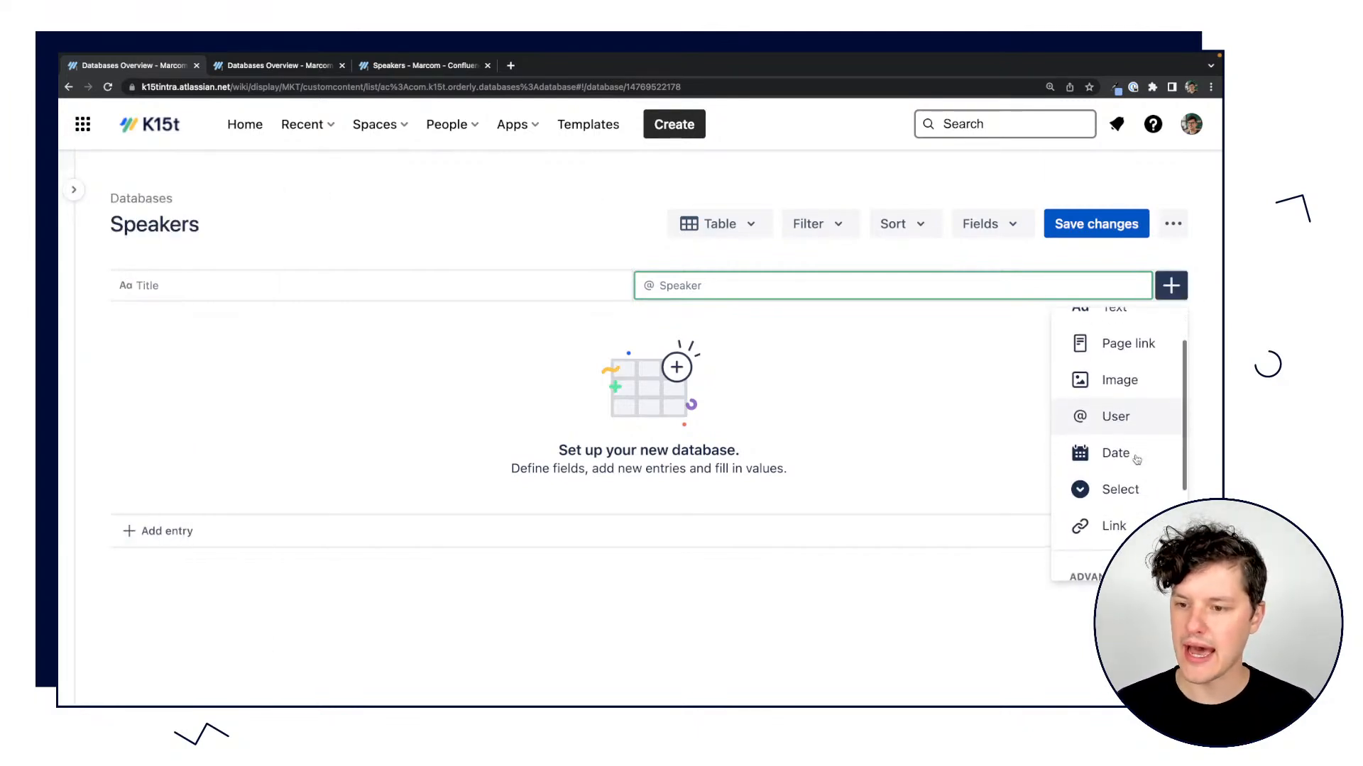
left_click(1120, 490)
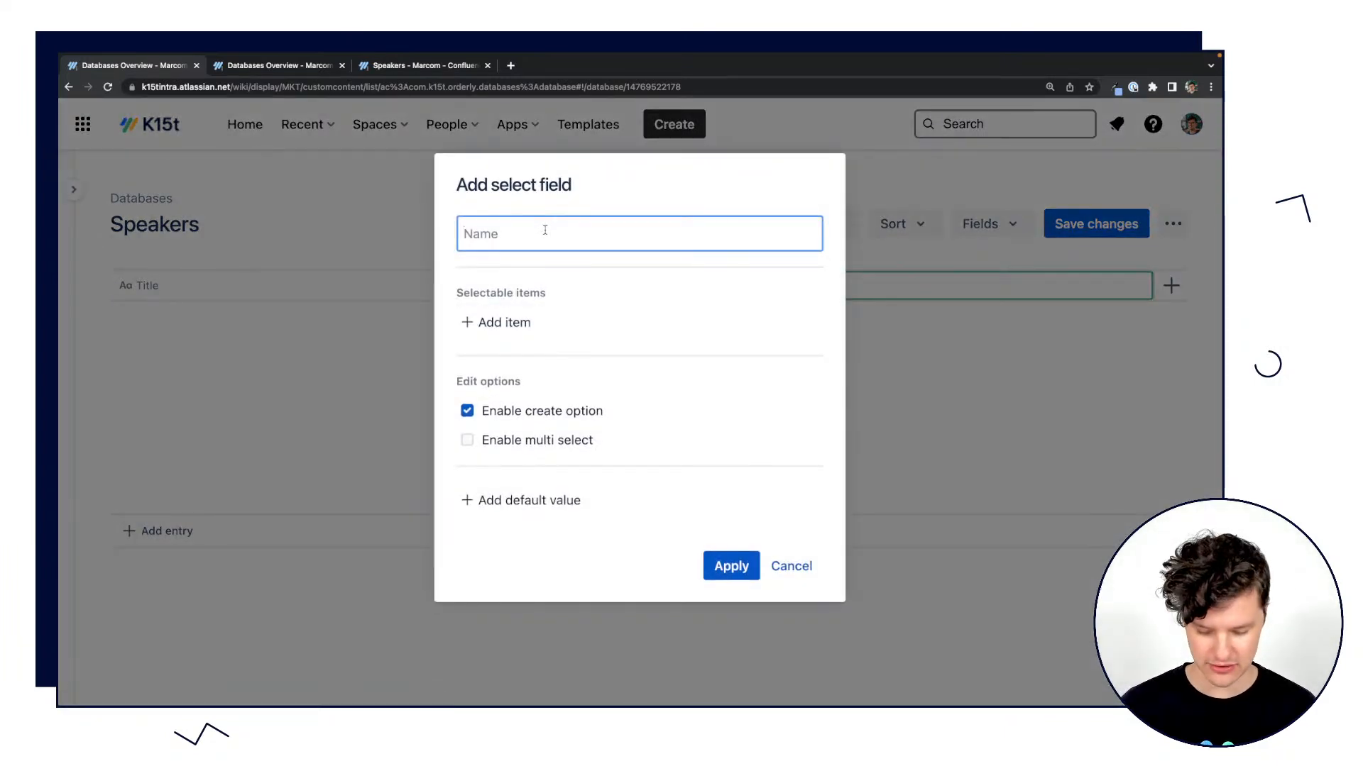
type("Areas ")
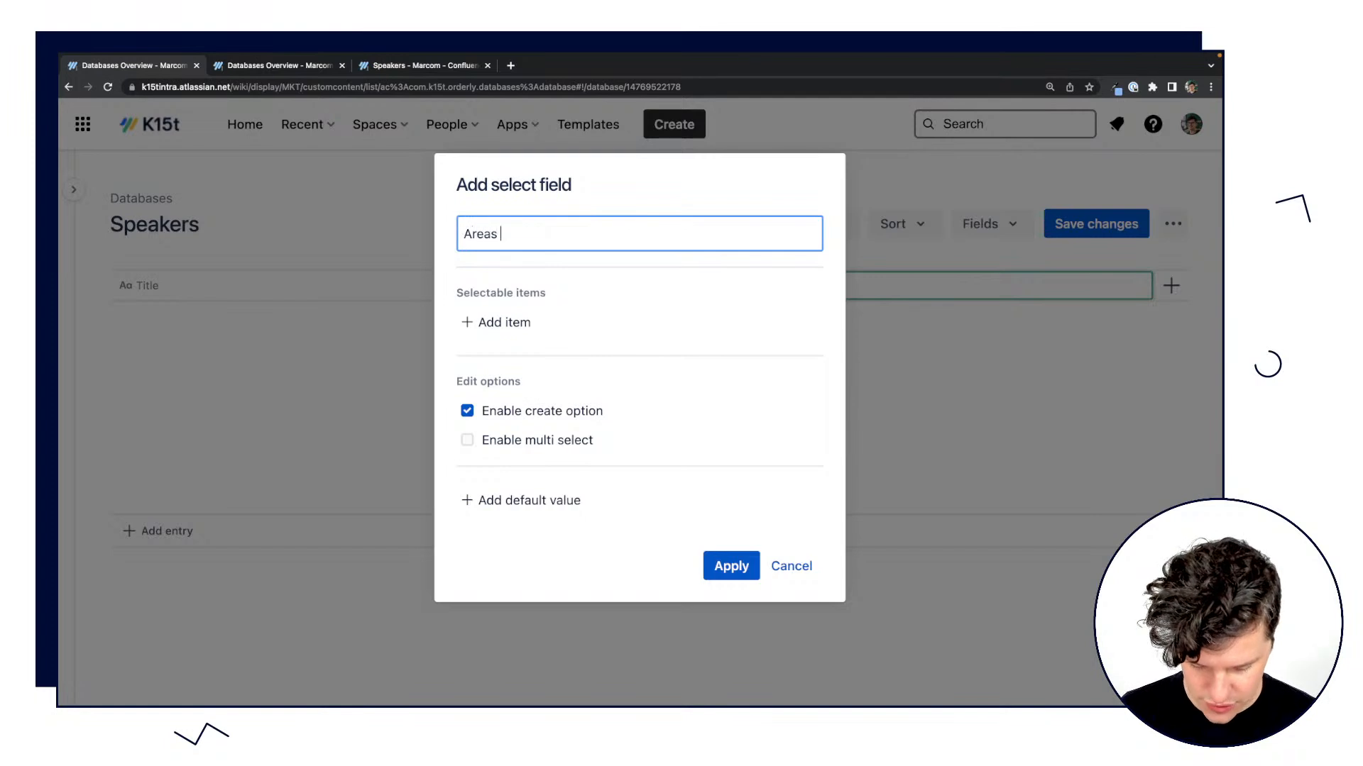
type("of INterest")
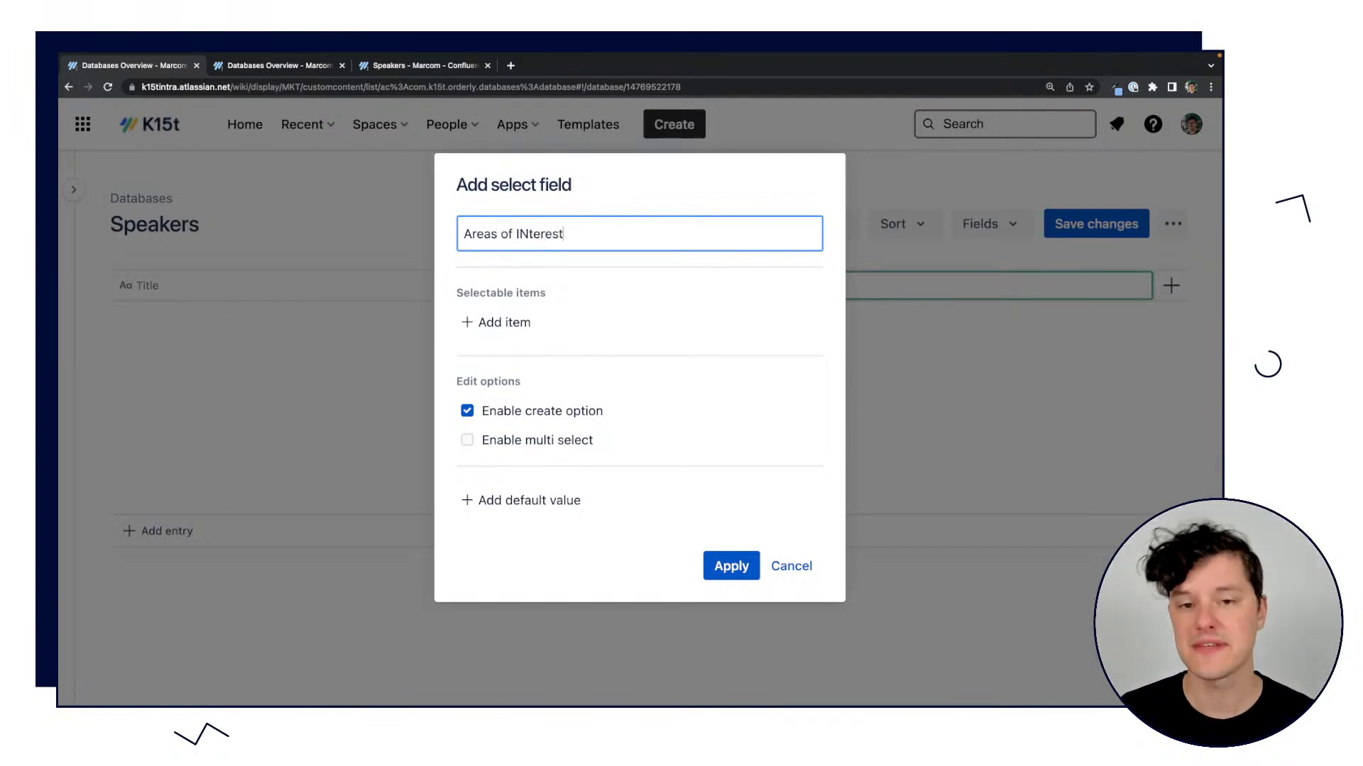
left_click(530, 234)
key("BackSpace")
type("n")
Add Collaboration and Teamwork as selectable items of the Areas of Interest field.
left_click(501, 325)
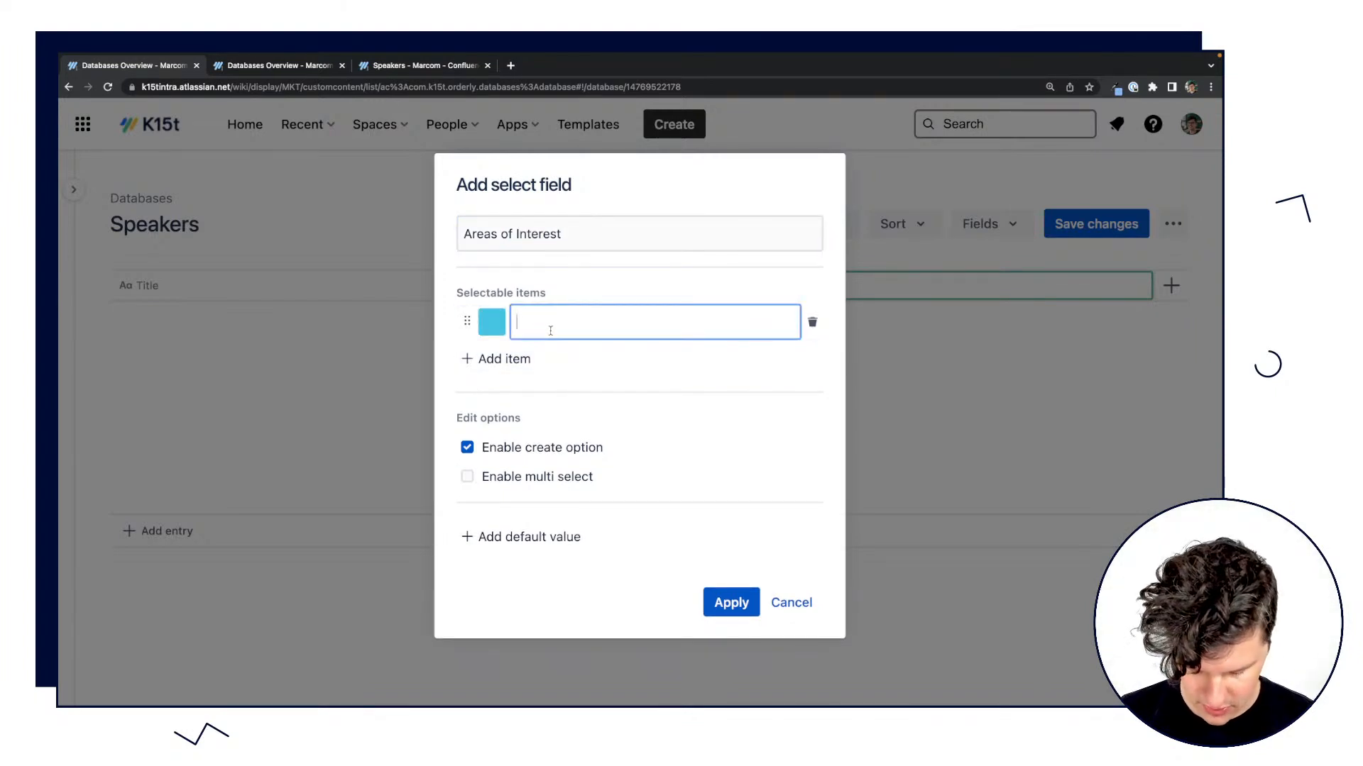
type("Collaboration")
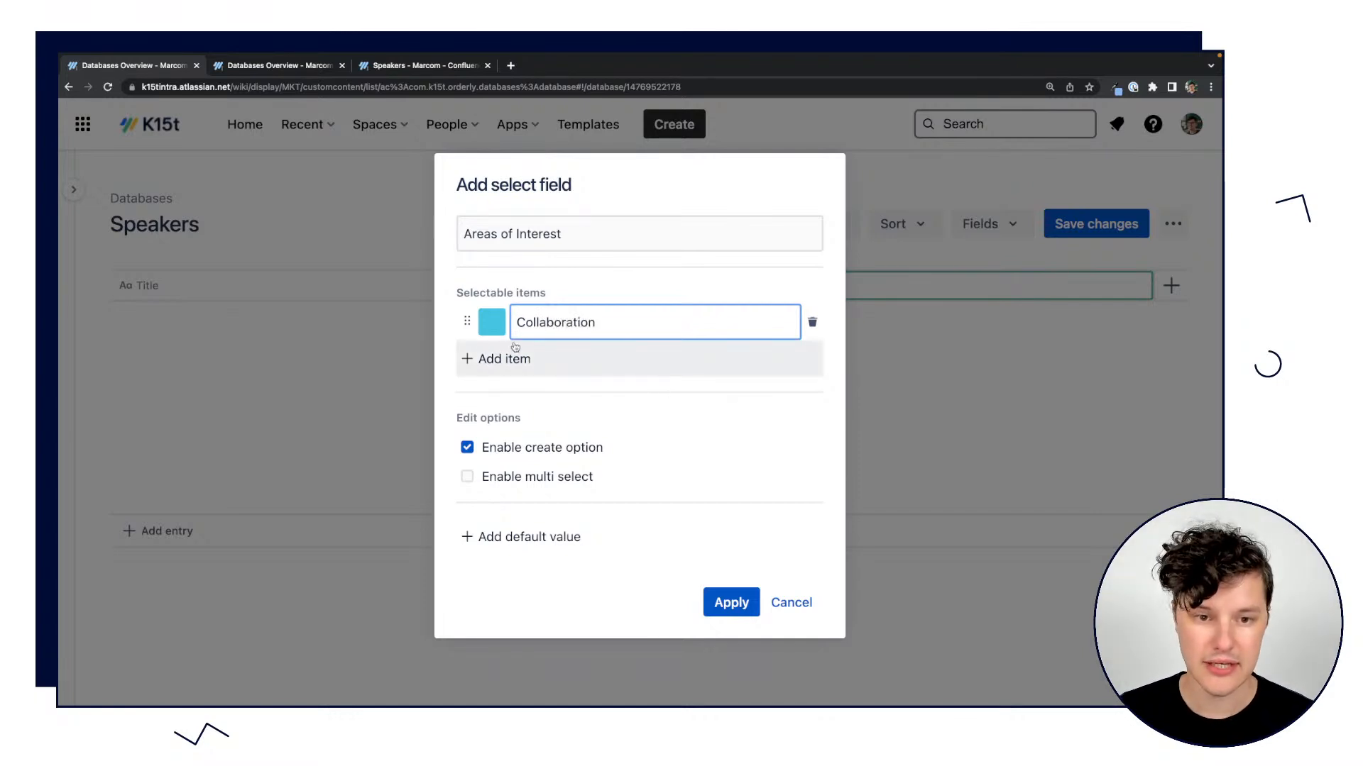
left_click(525, 349)
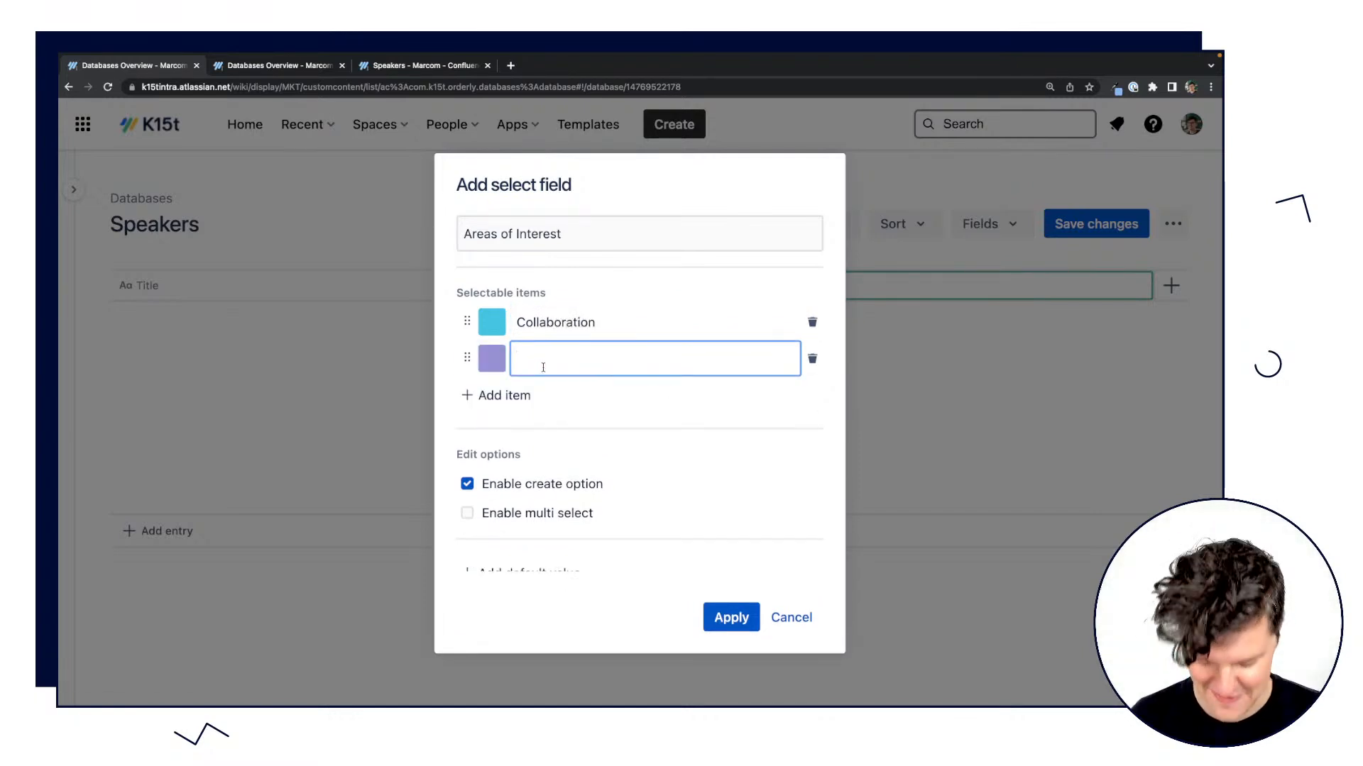
type("Team work")
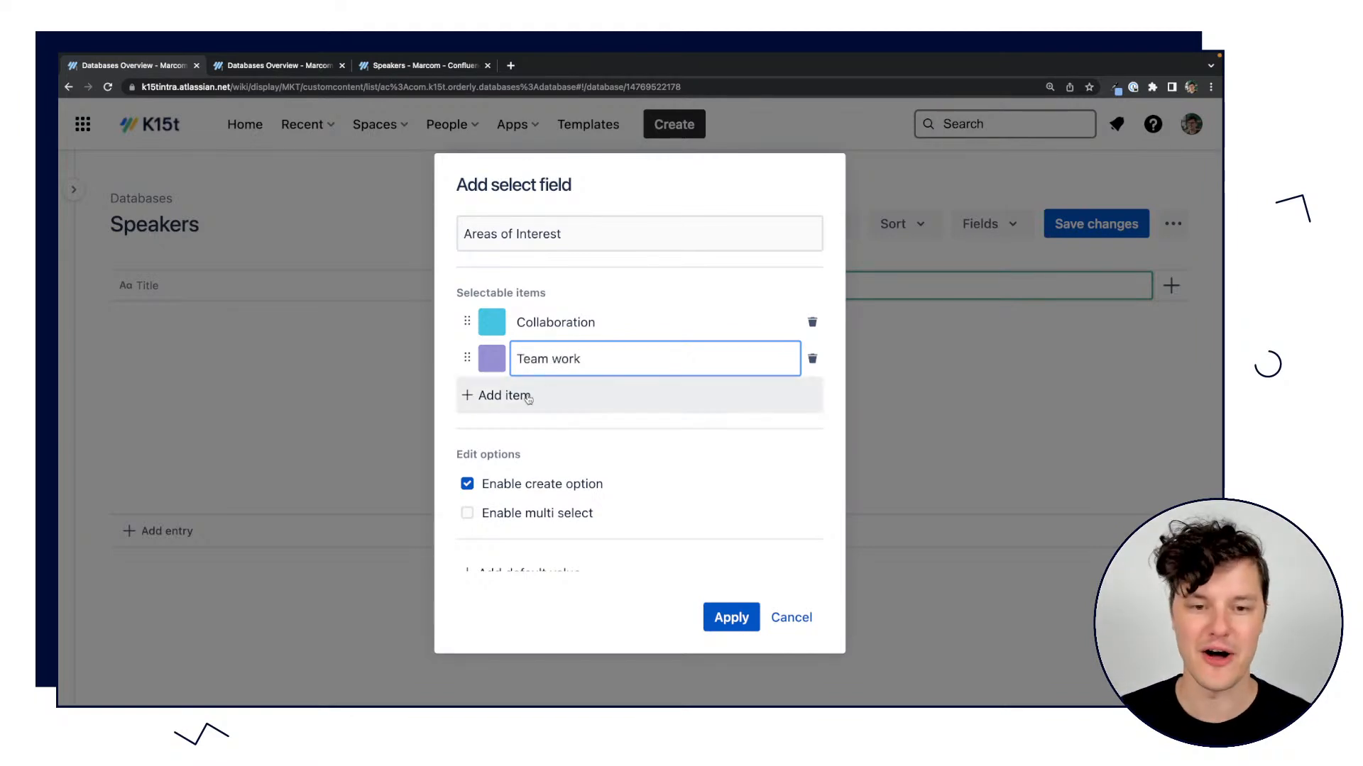
left_click(554, 360)
key("BackSpace")
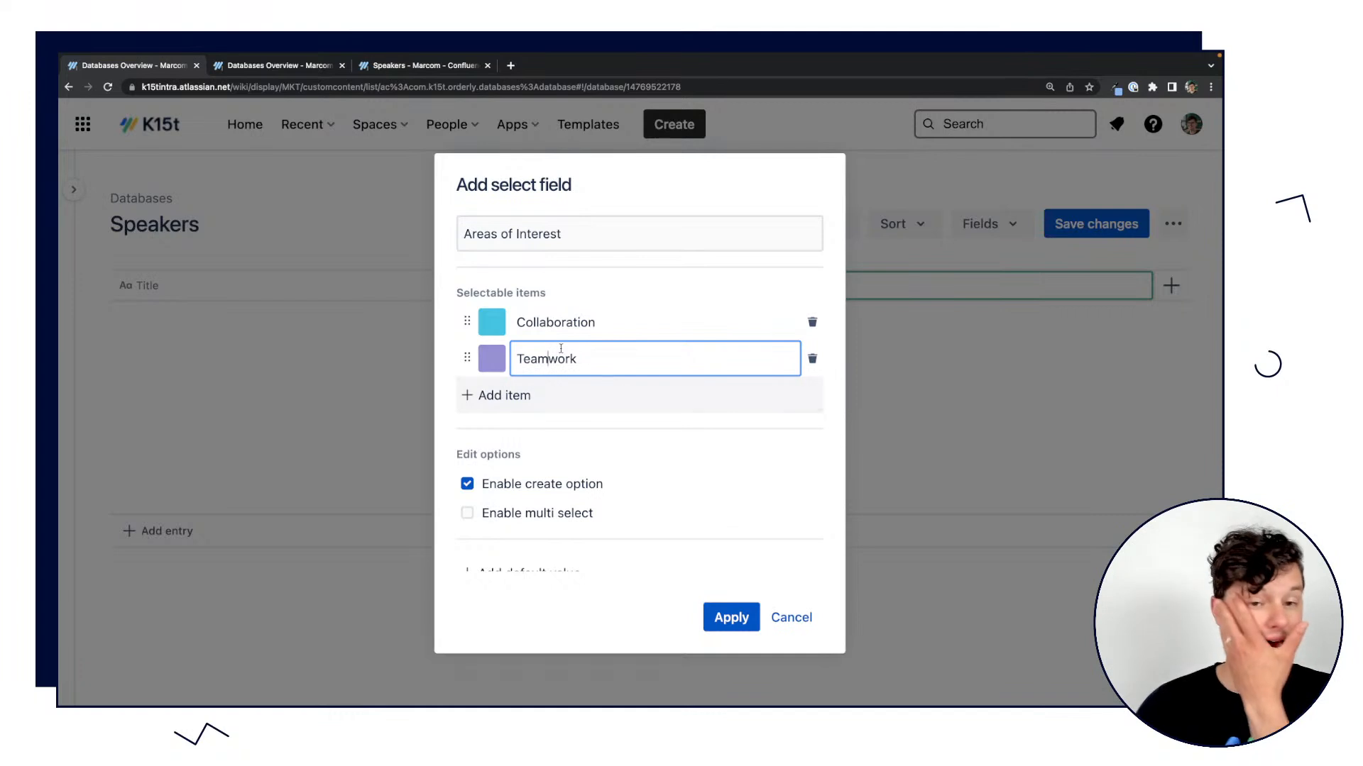
Move Teamwork above Collaboration in the selectable items and turn off the field's create option.
left_click_drag(468, 360, 467, 323)
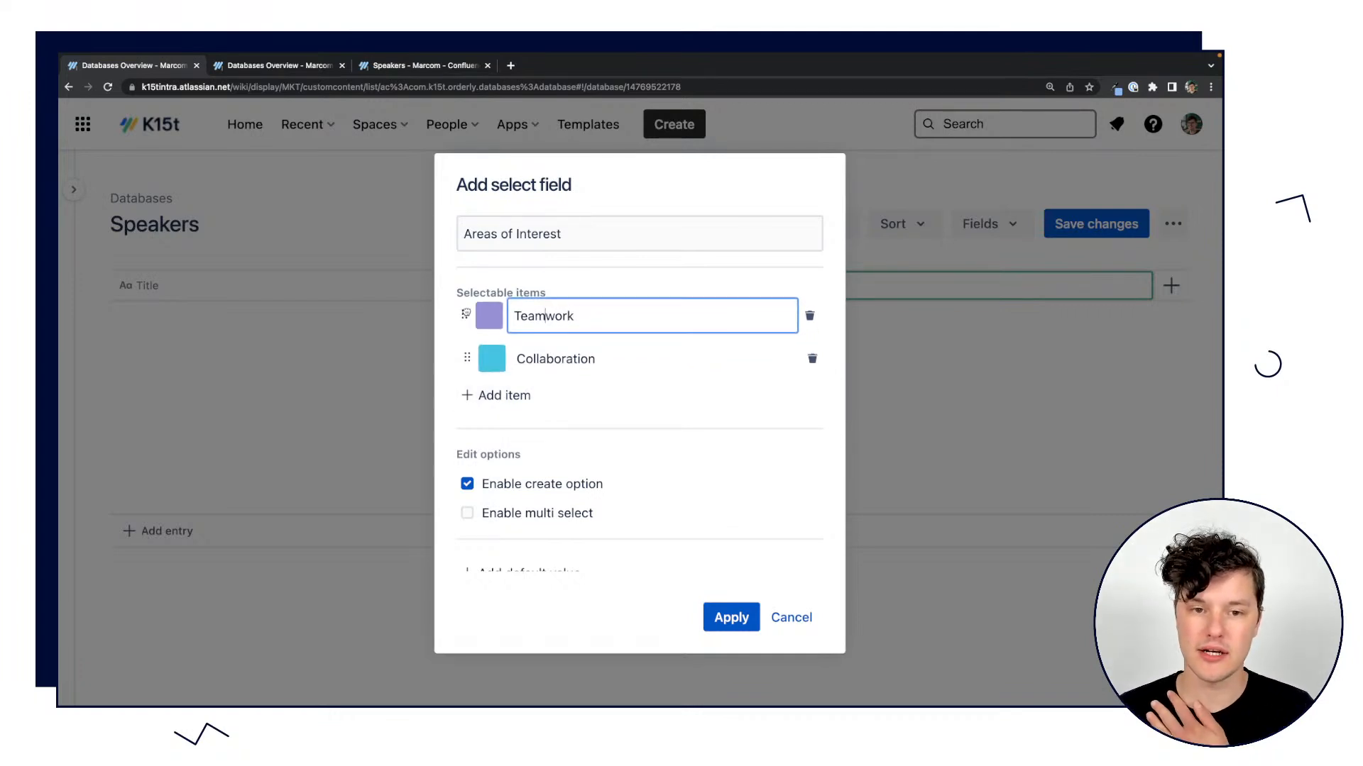
scroll(522, 475, "down", 1)
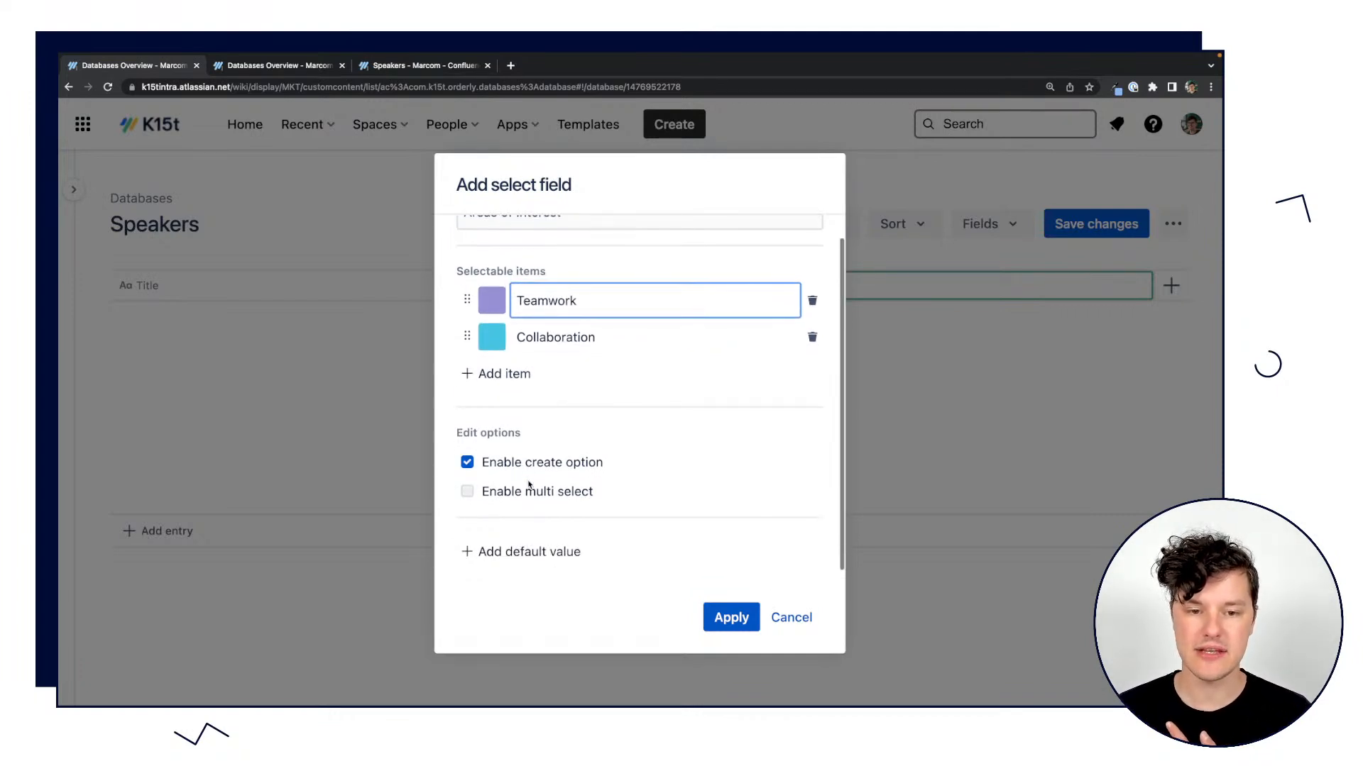
triple_click(573, 464)
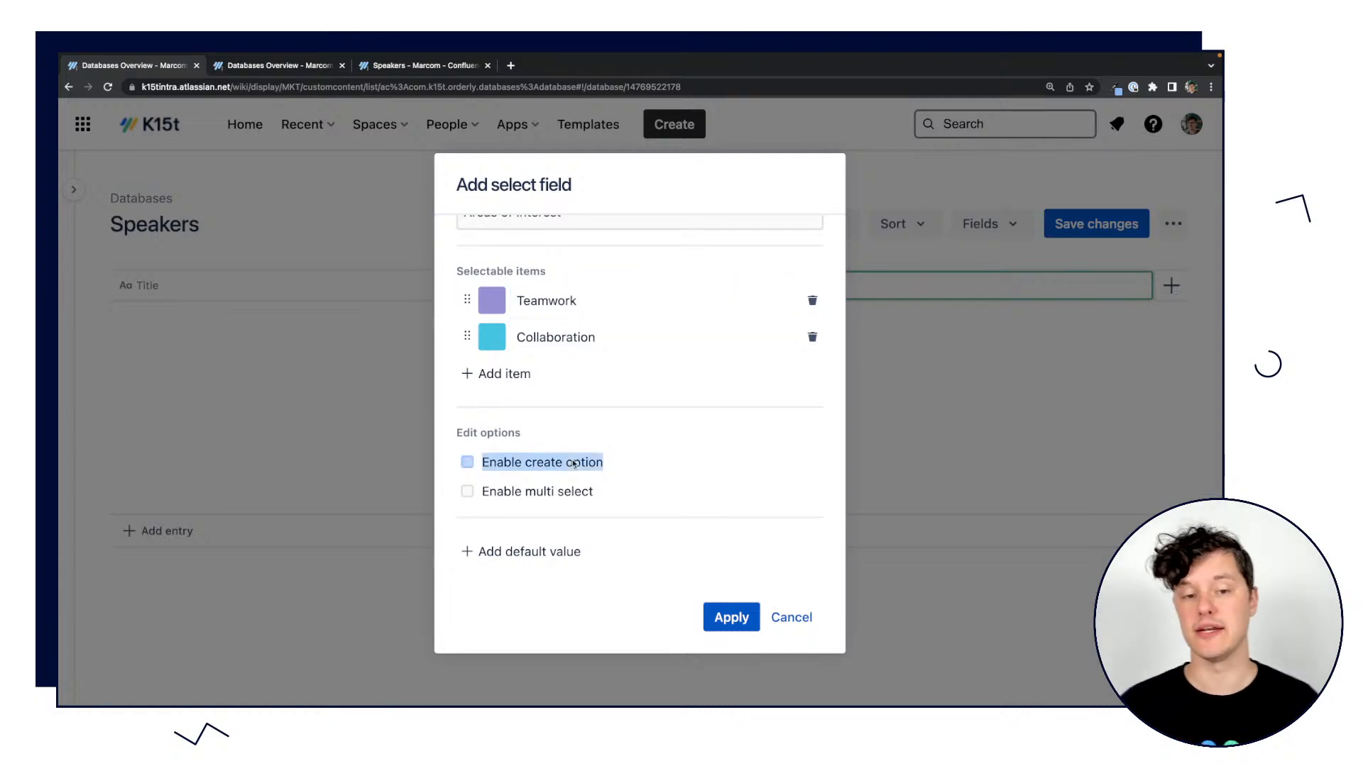
Enable the create and multi select options for the Areas of Interest field and apply the field.
left_click(470, 466)
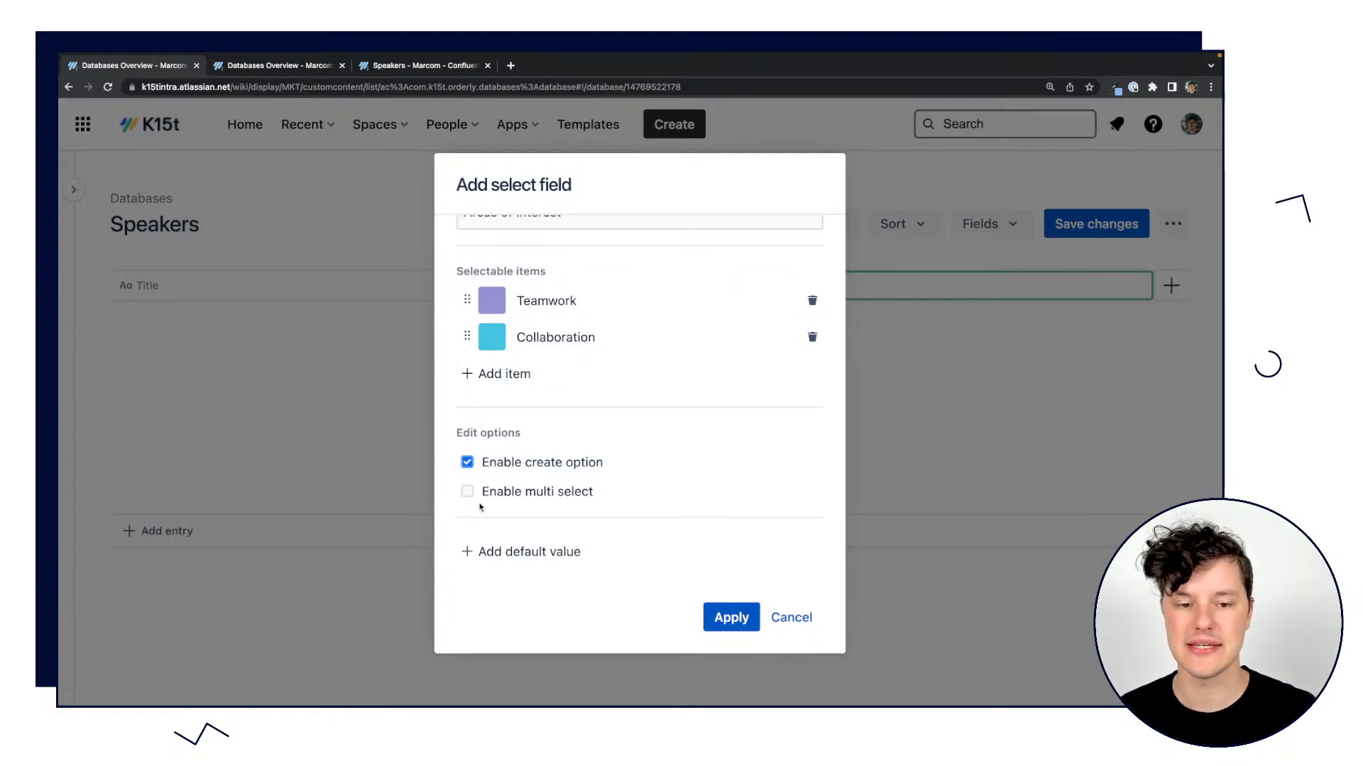
left_click(466, 492)
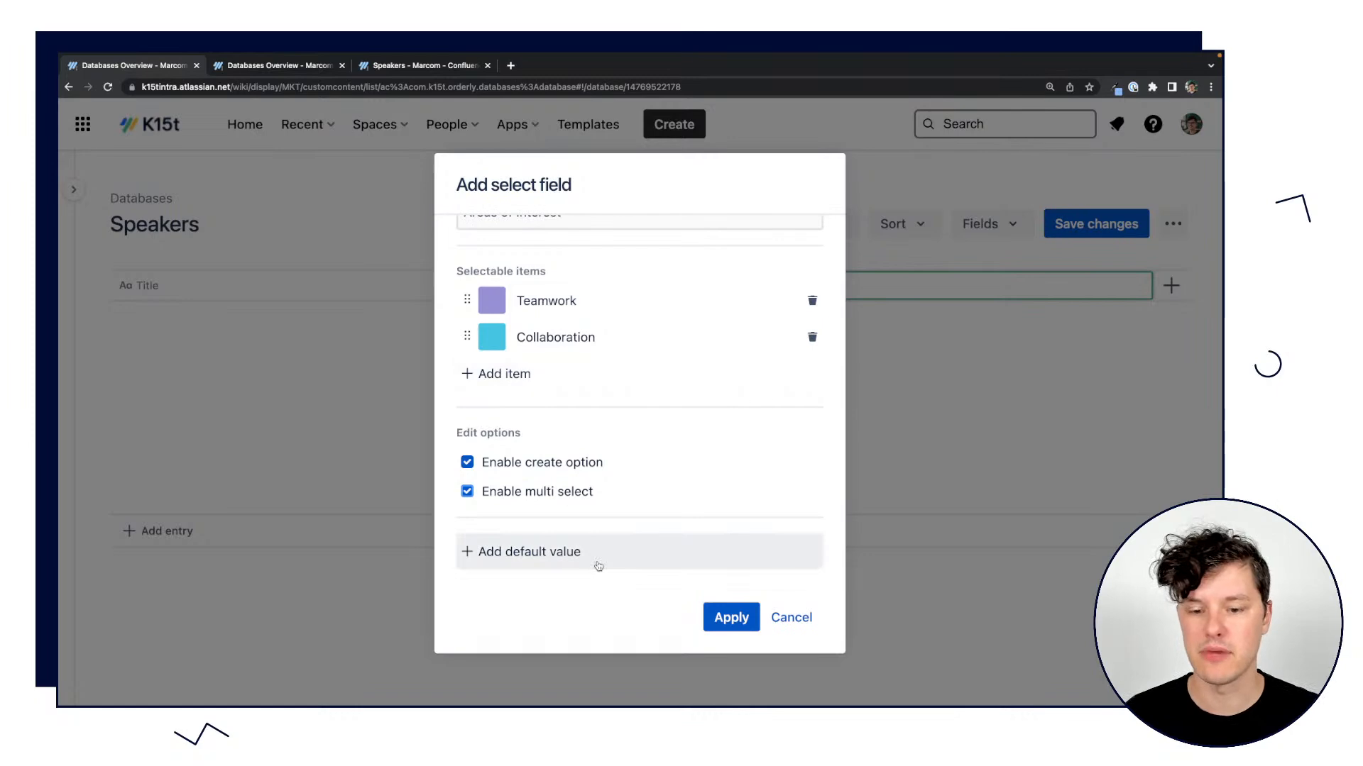
left_click(720, 618)
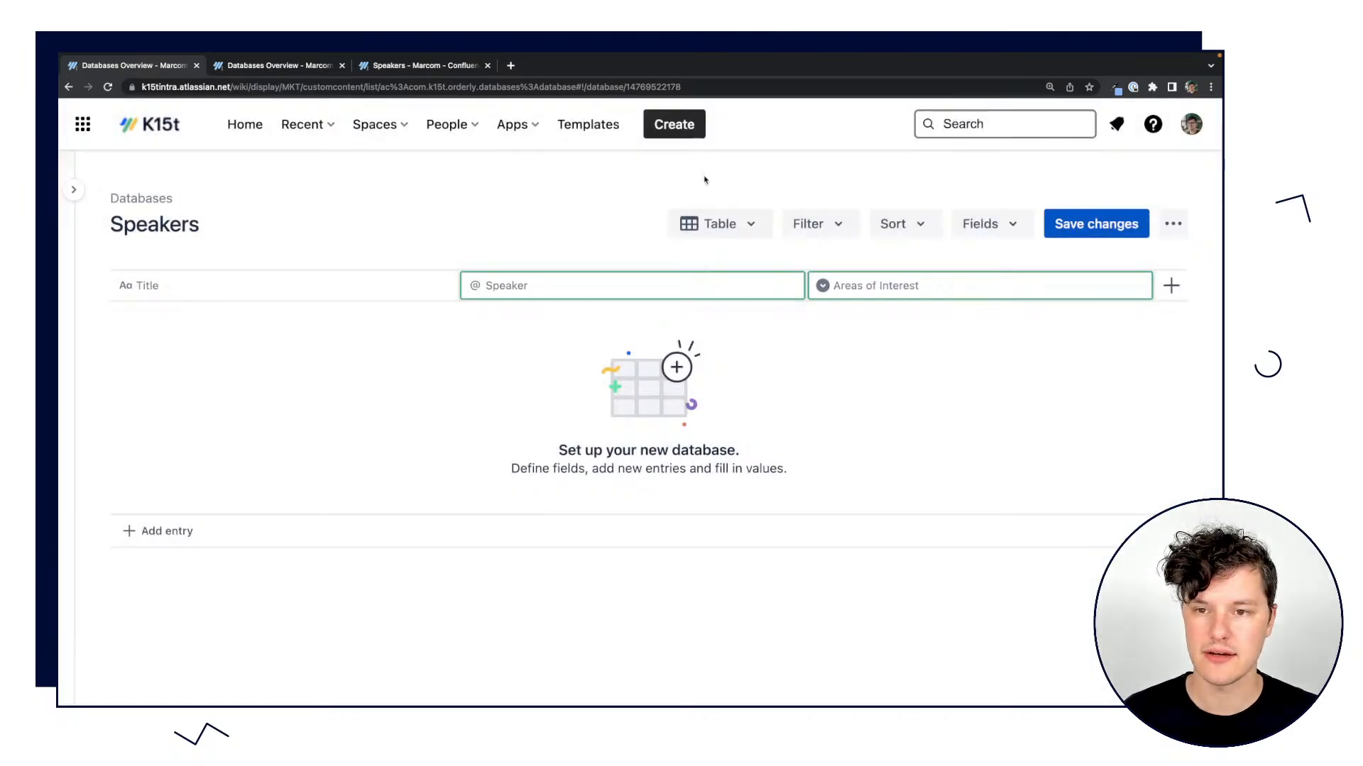
Add an image field named Headshot to the Speakers database.
left_click(1171, 285)
scroll(1122, 493, "down", 1)
scroll(1121, 493, "up", 1)
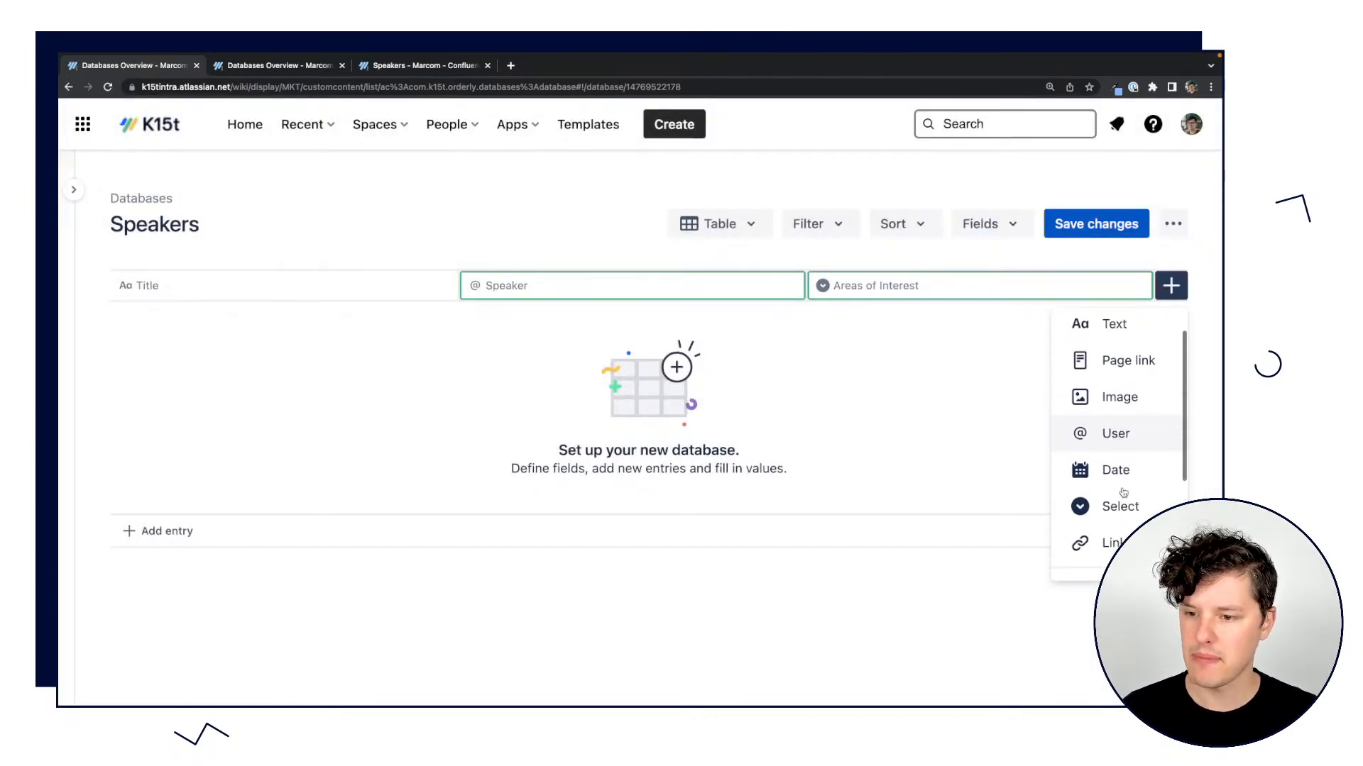
left_click(1119, 342)
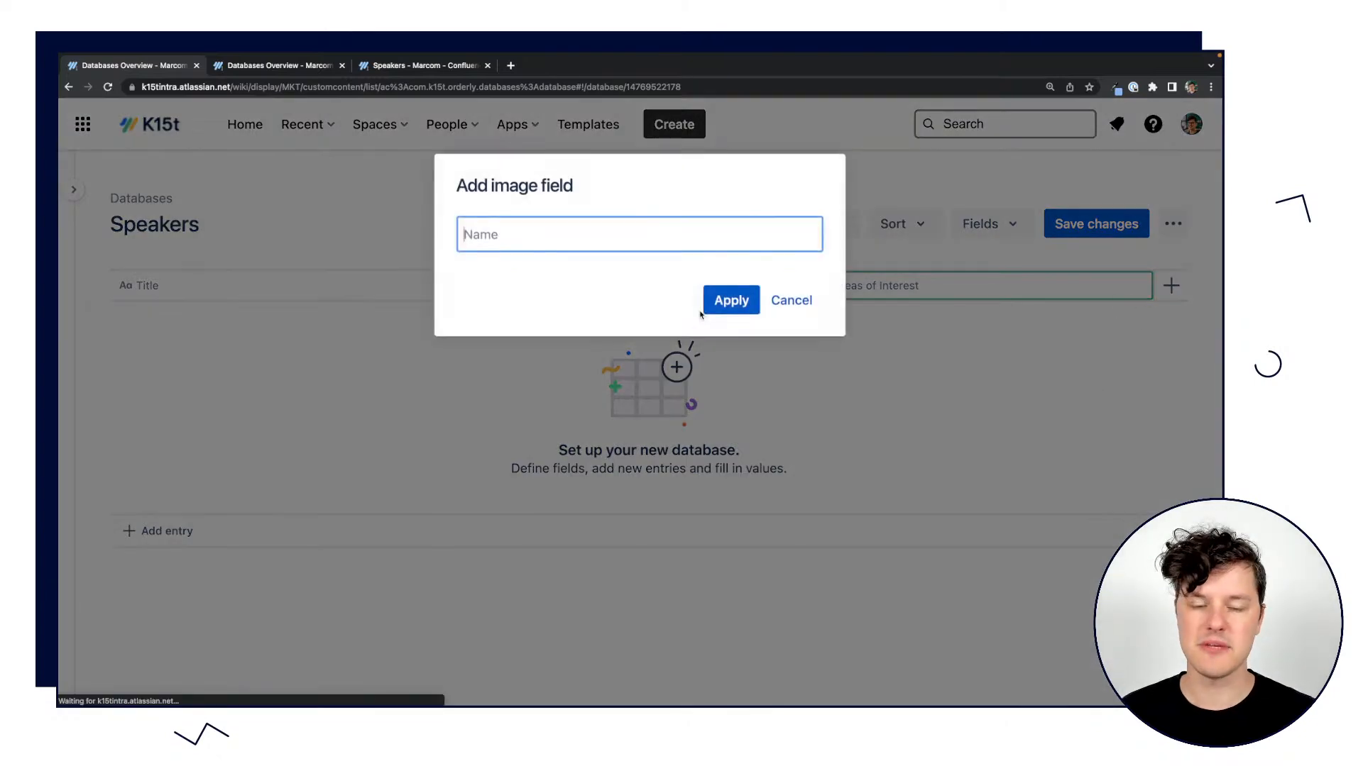
left_click(560, 234)
type("H")
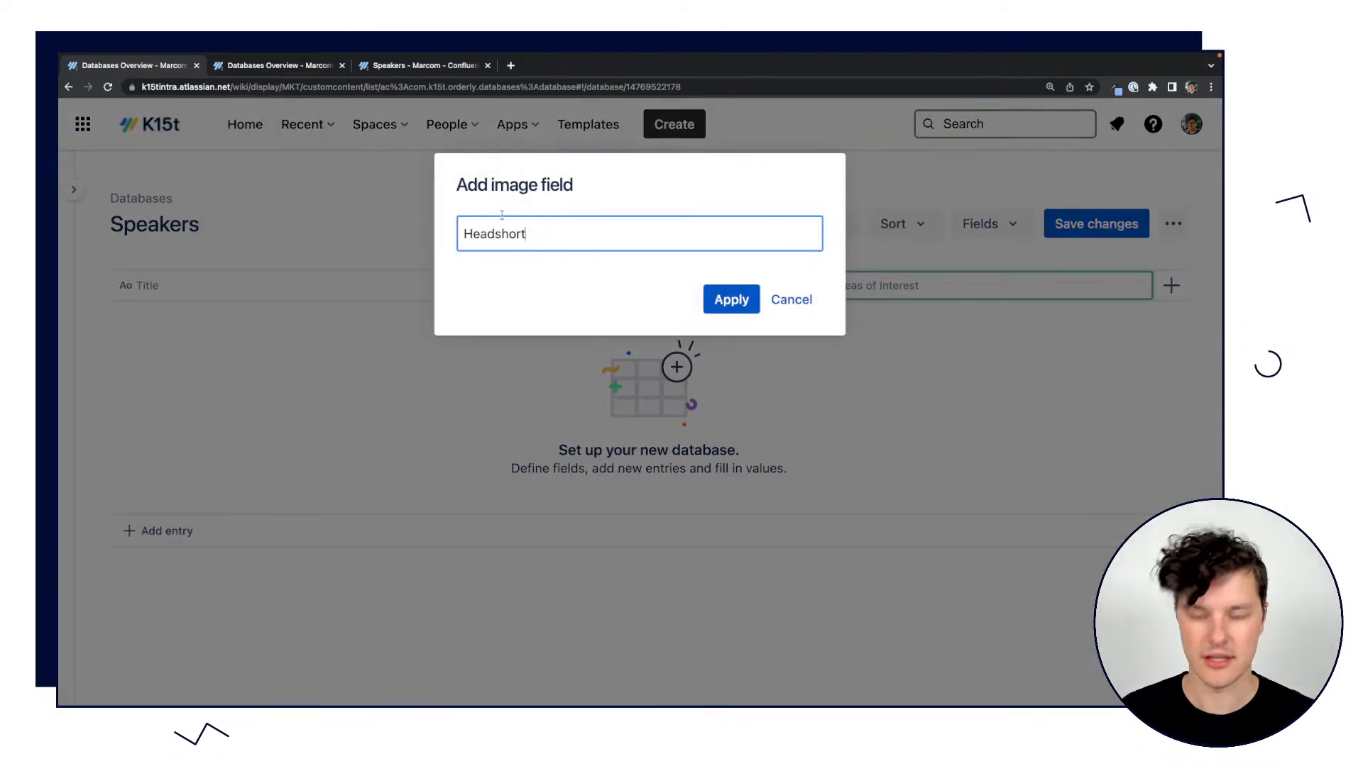
type("eadshot")
left_click(733, 299)
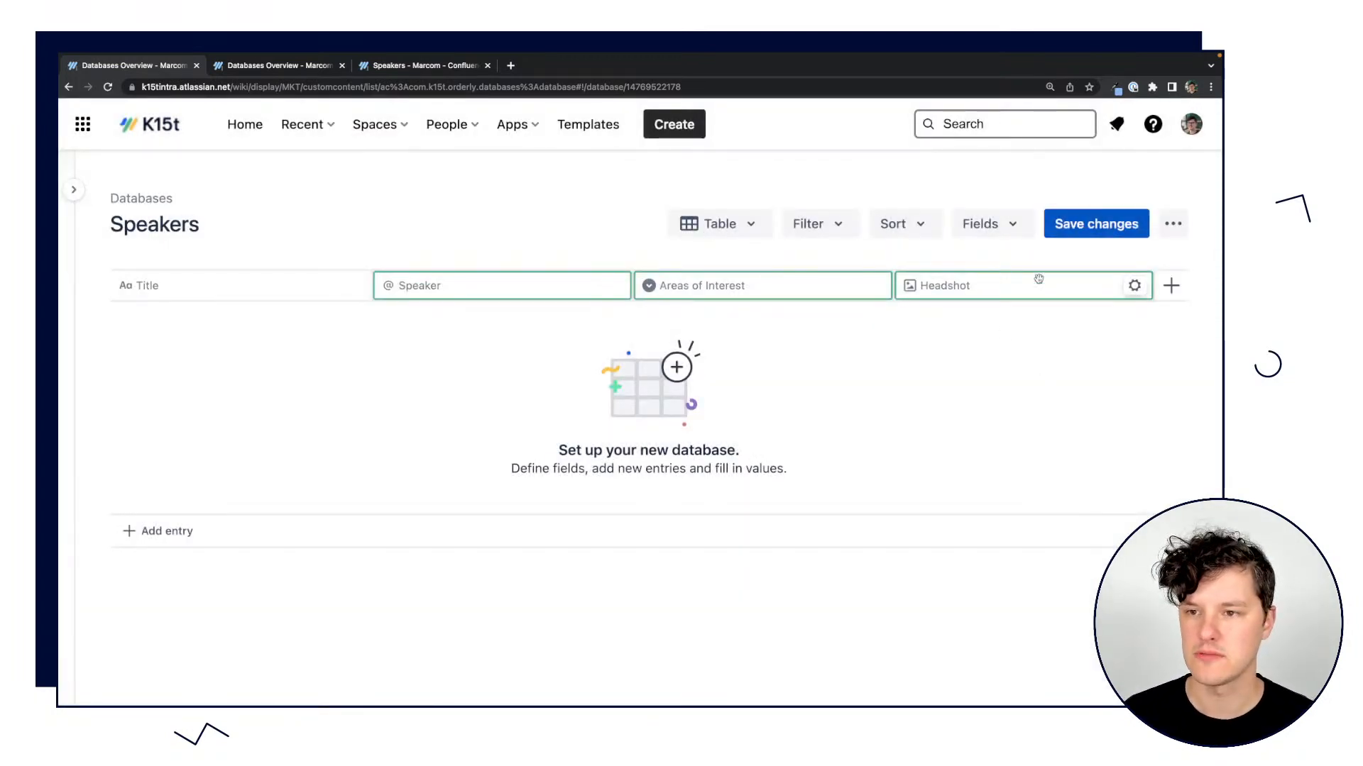
Save the new fields and add an empty entry to the Speakers database.
left_click(1096, 223)
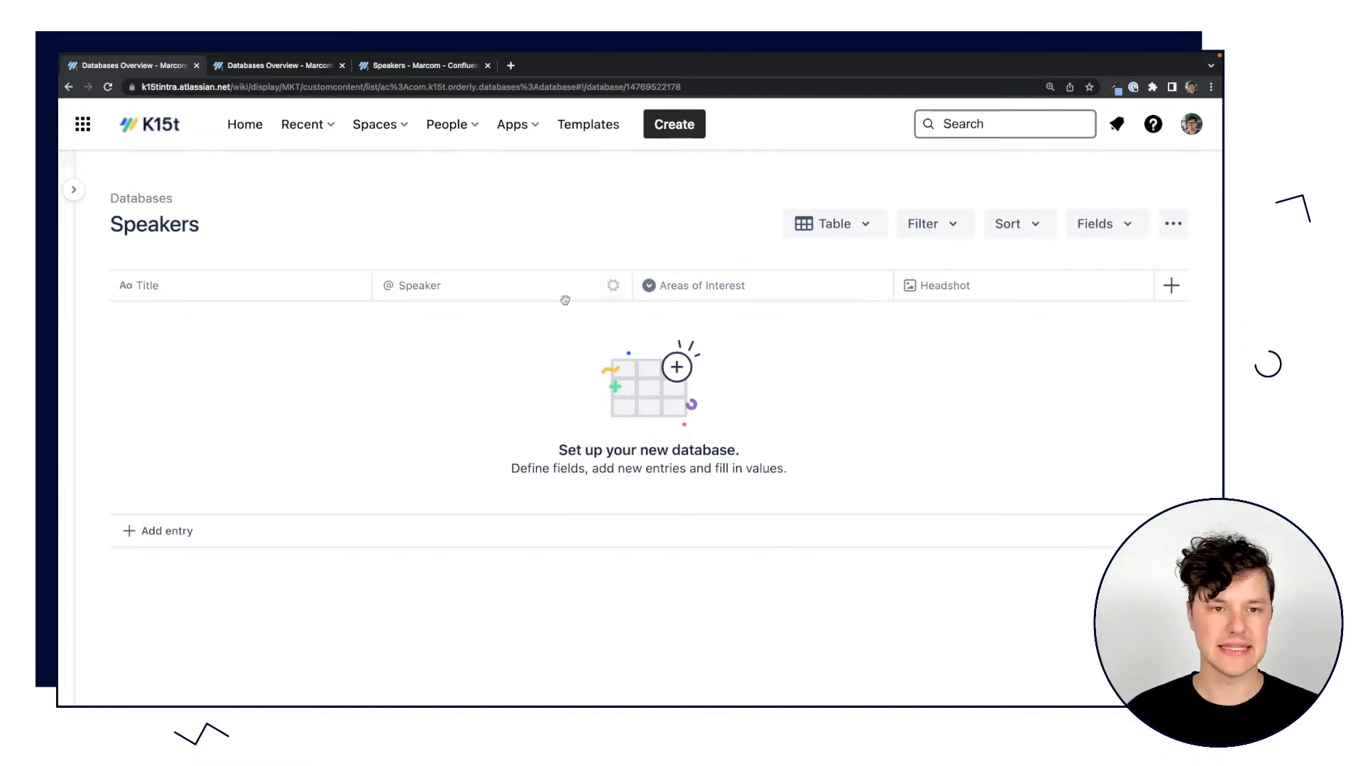
left_click(178, 534)
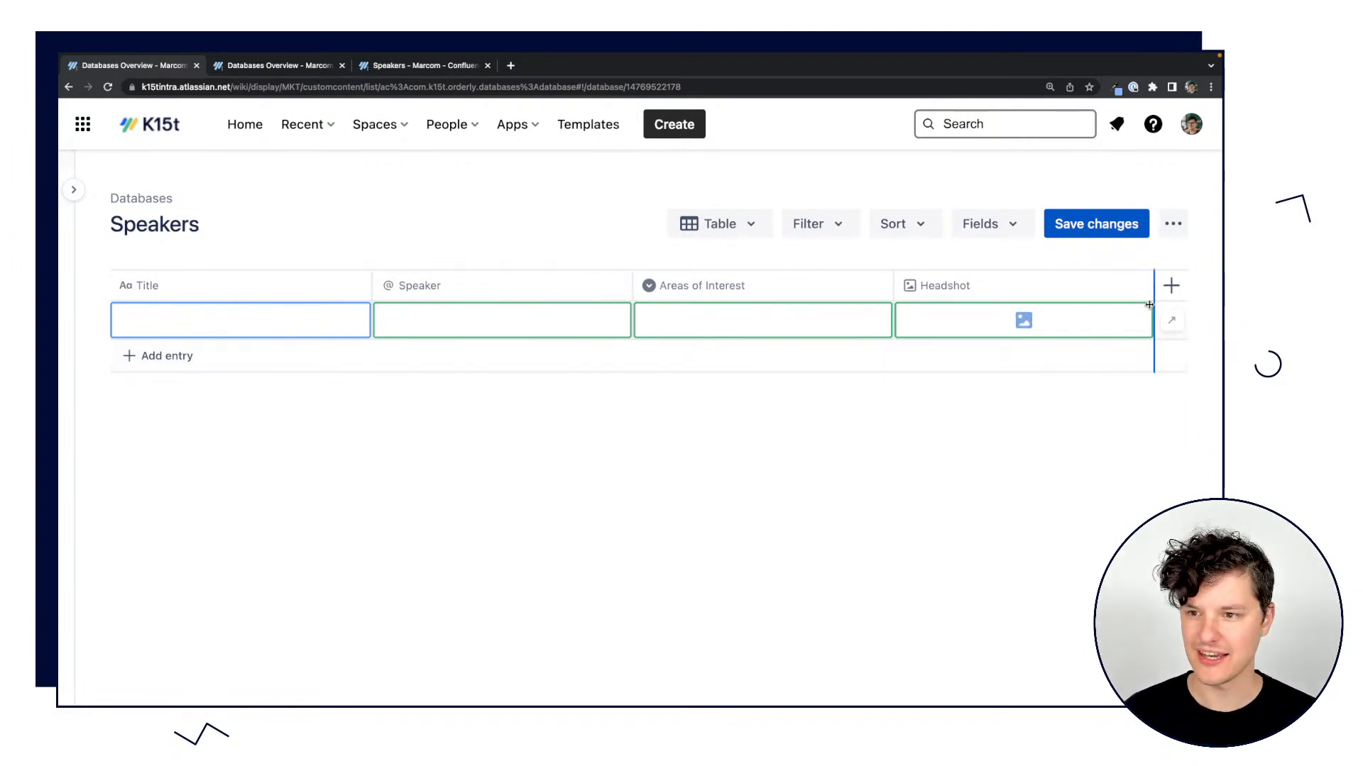
Try to convert the Title field to a user field named Speaker, and discard the field changes.
left_click(364, 286)
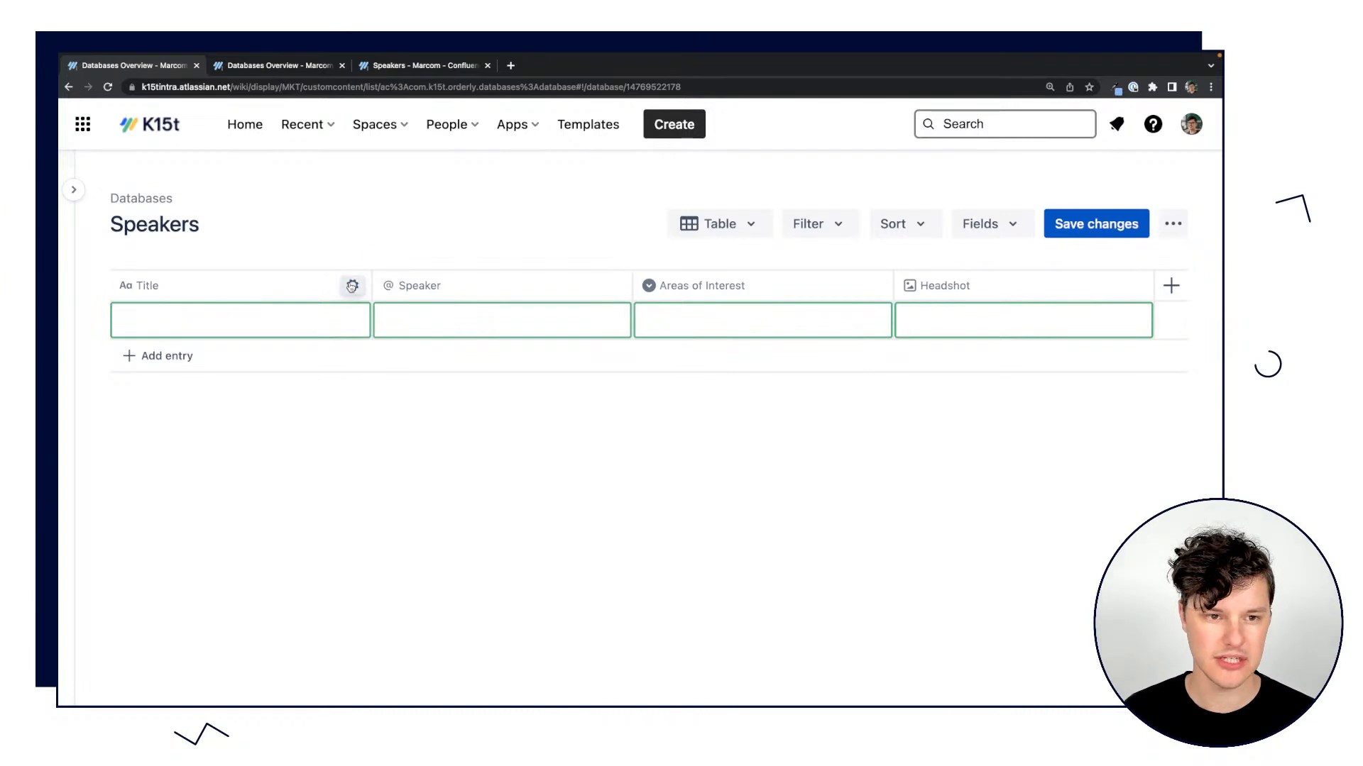
left_click(352, 286)
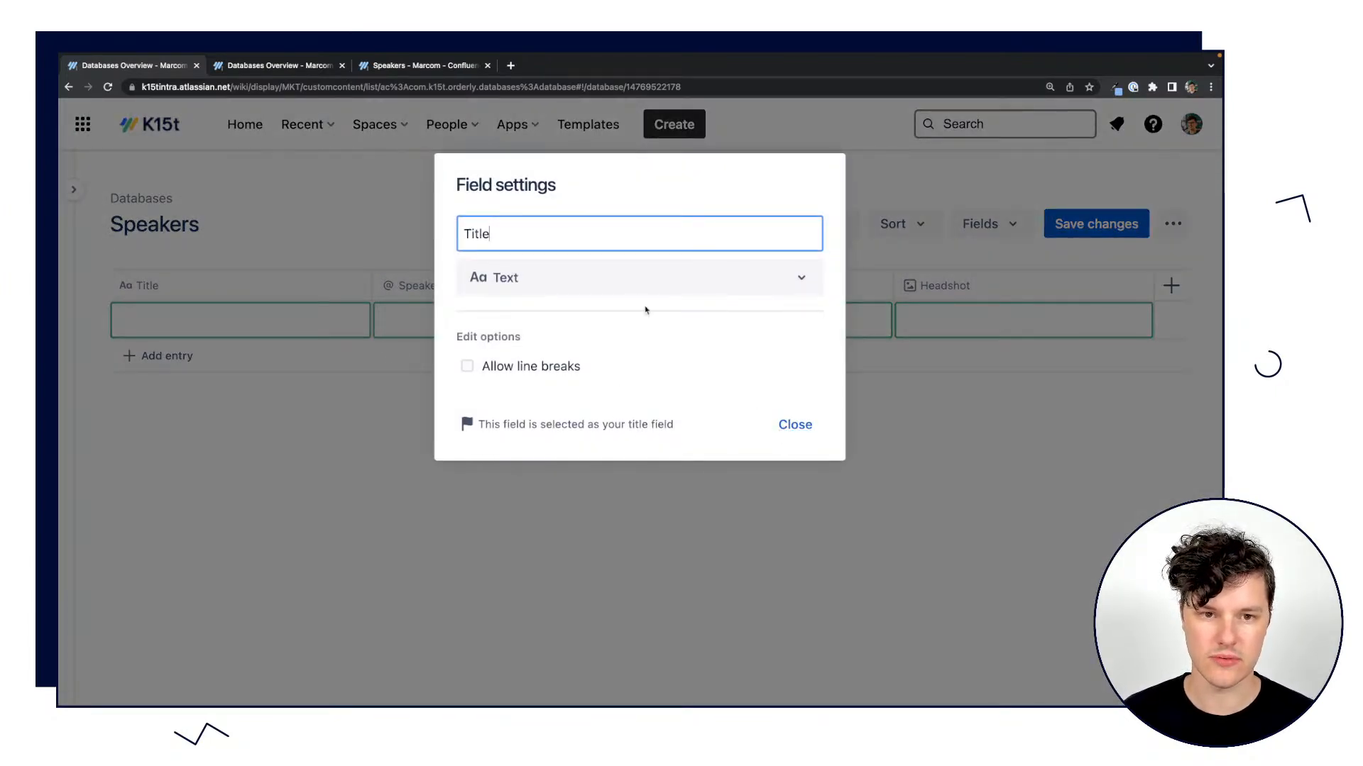
left_click(626, 279)
scroll(530, 444, "down", 1)
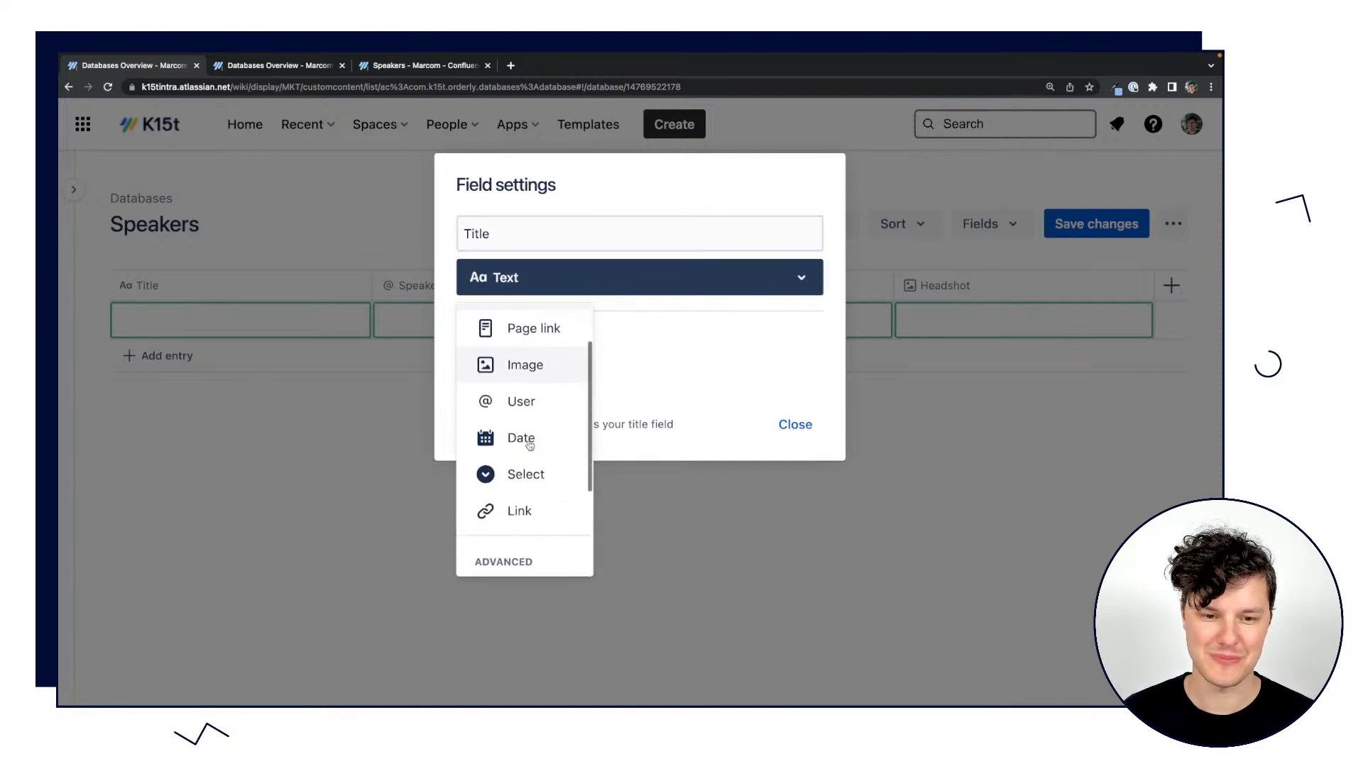
scroll(497, 449, "up", 1)
left_click(518, 433)
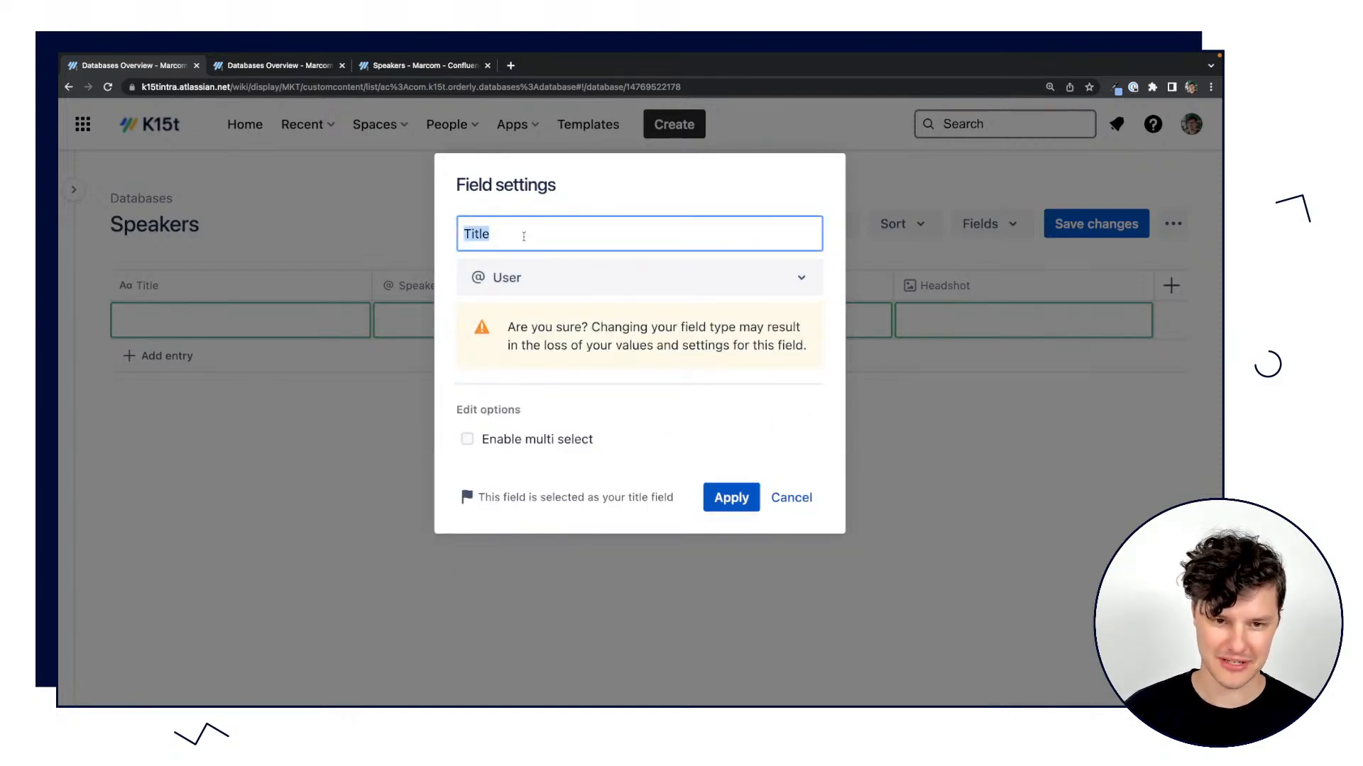
type("Spea")
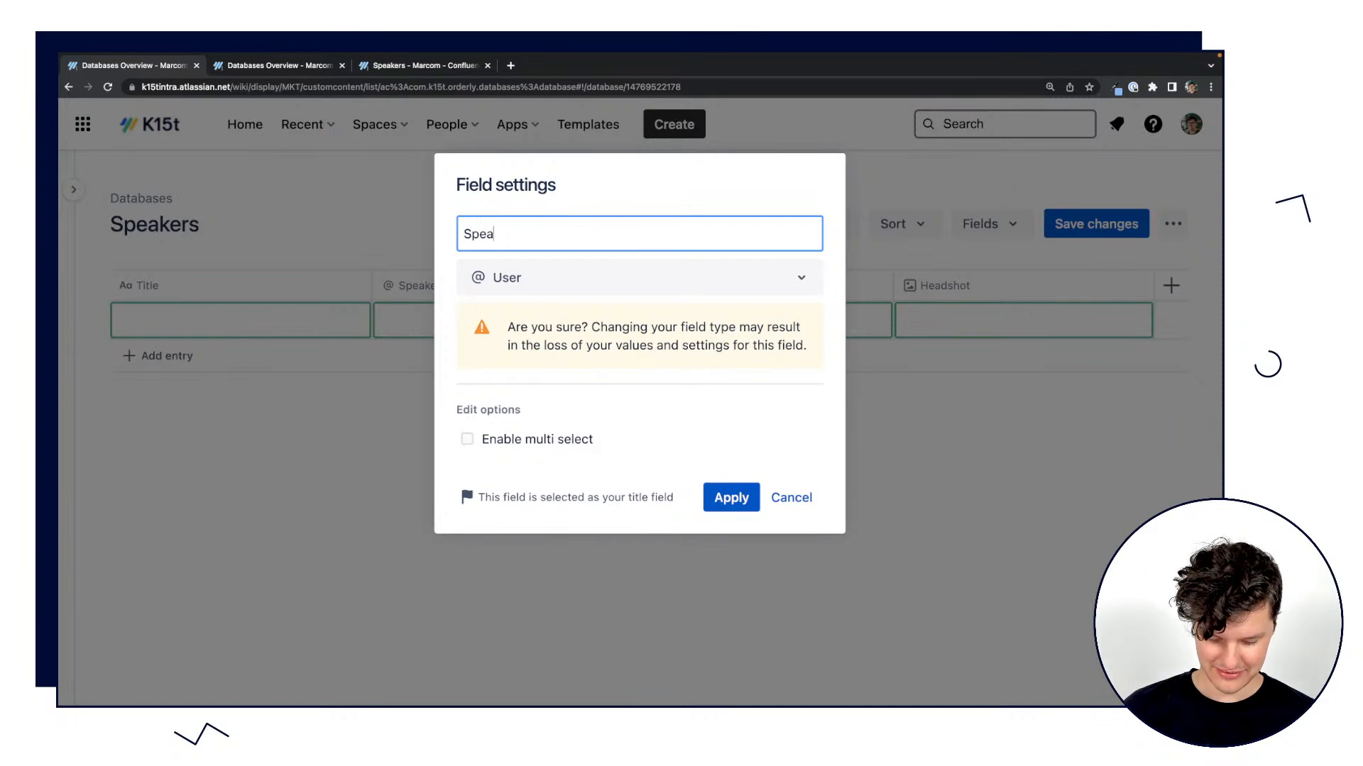
type("ker")
left_click(680, 440)
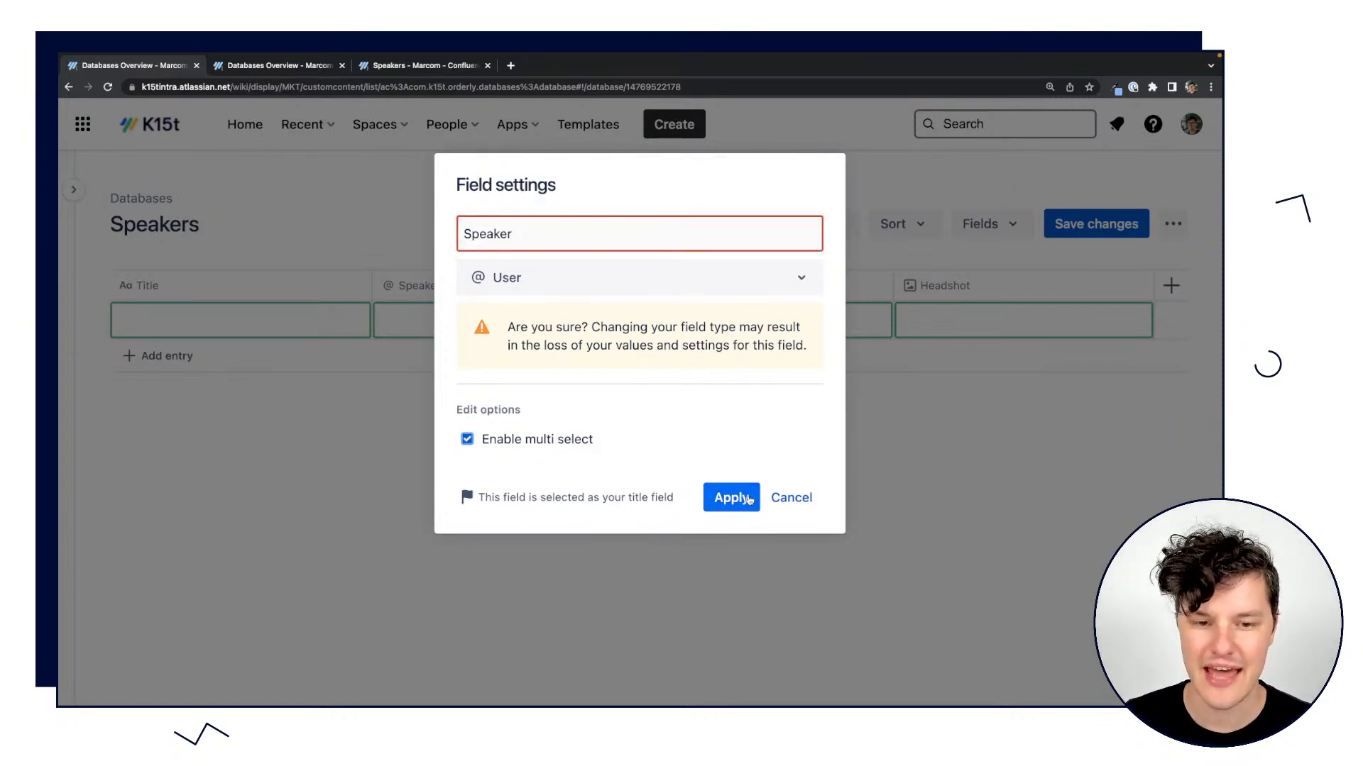
left_click(531, 443)
left_click(712, 494)
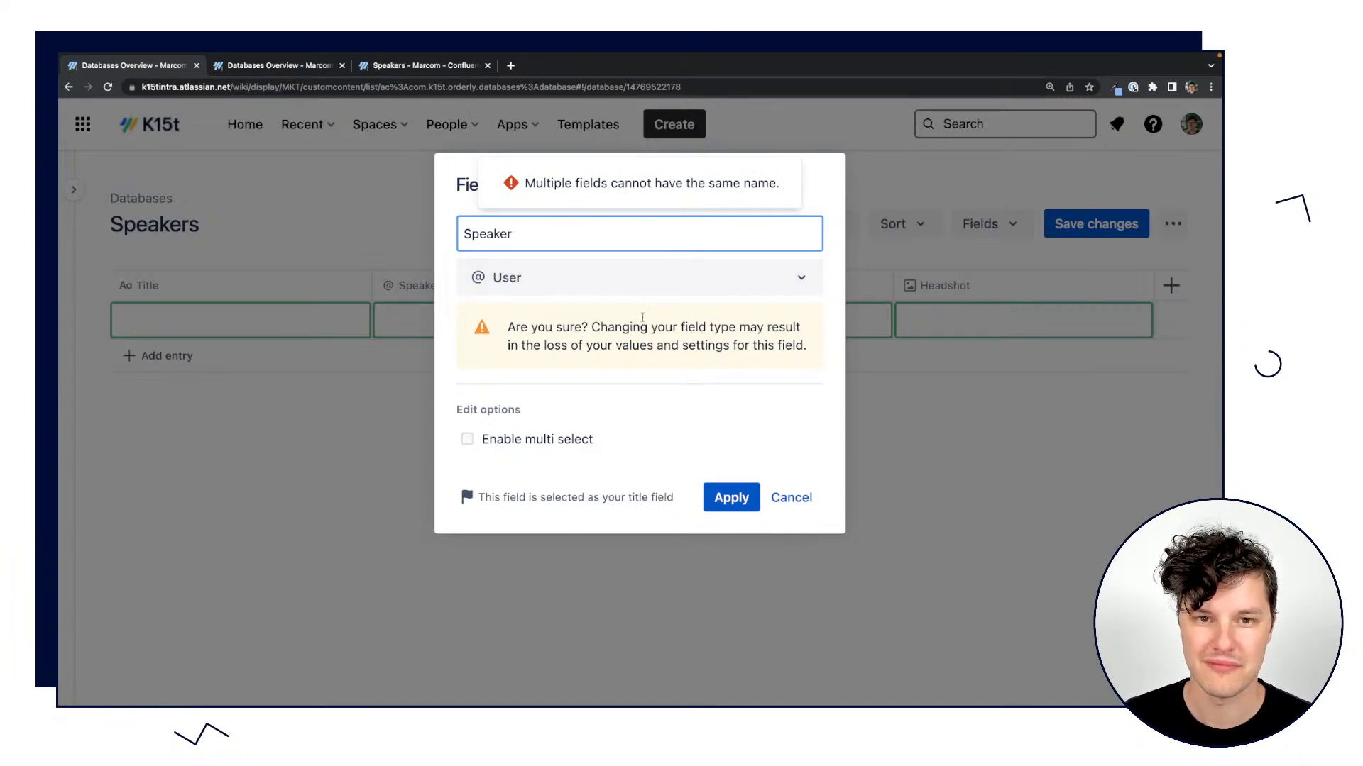
left_click(793, 499)
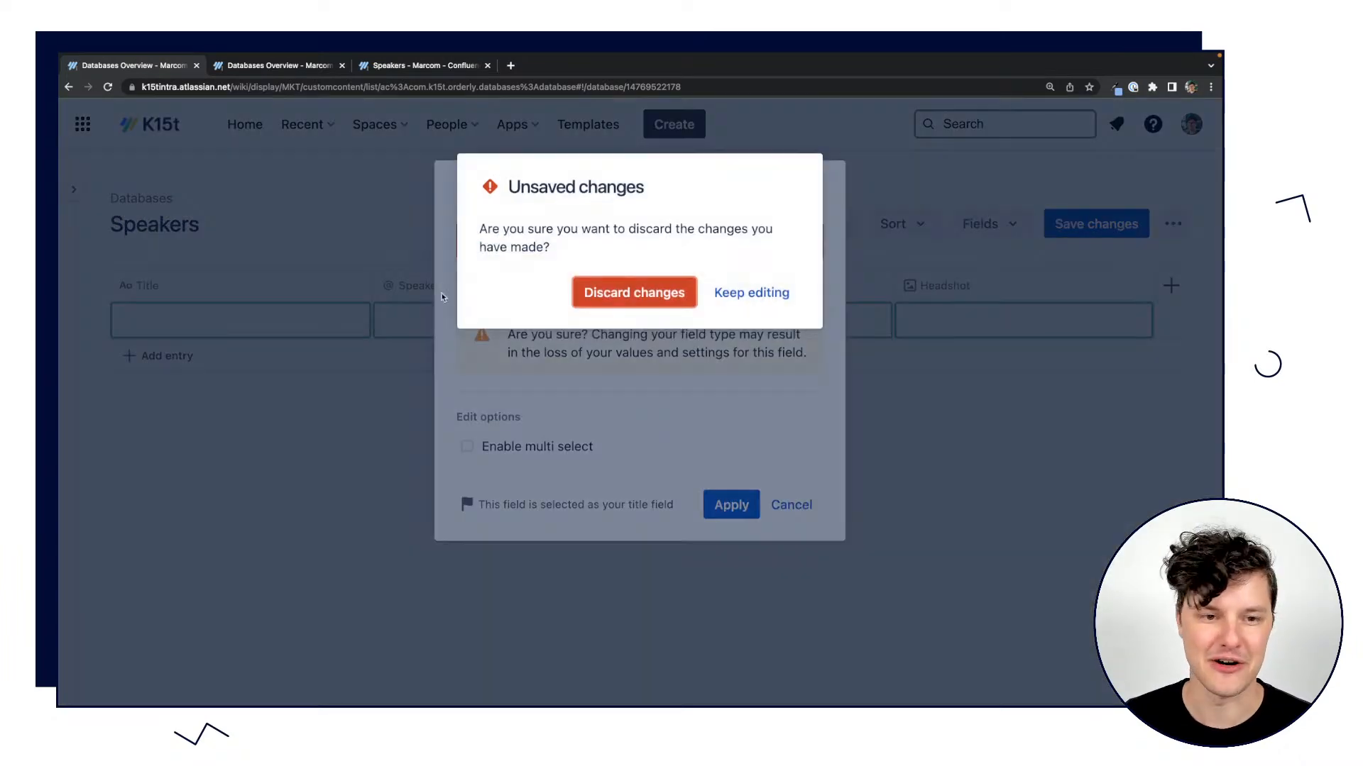
left_click(625, 291)
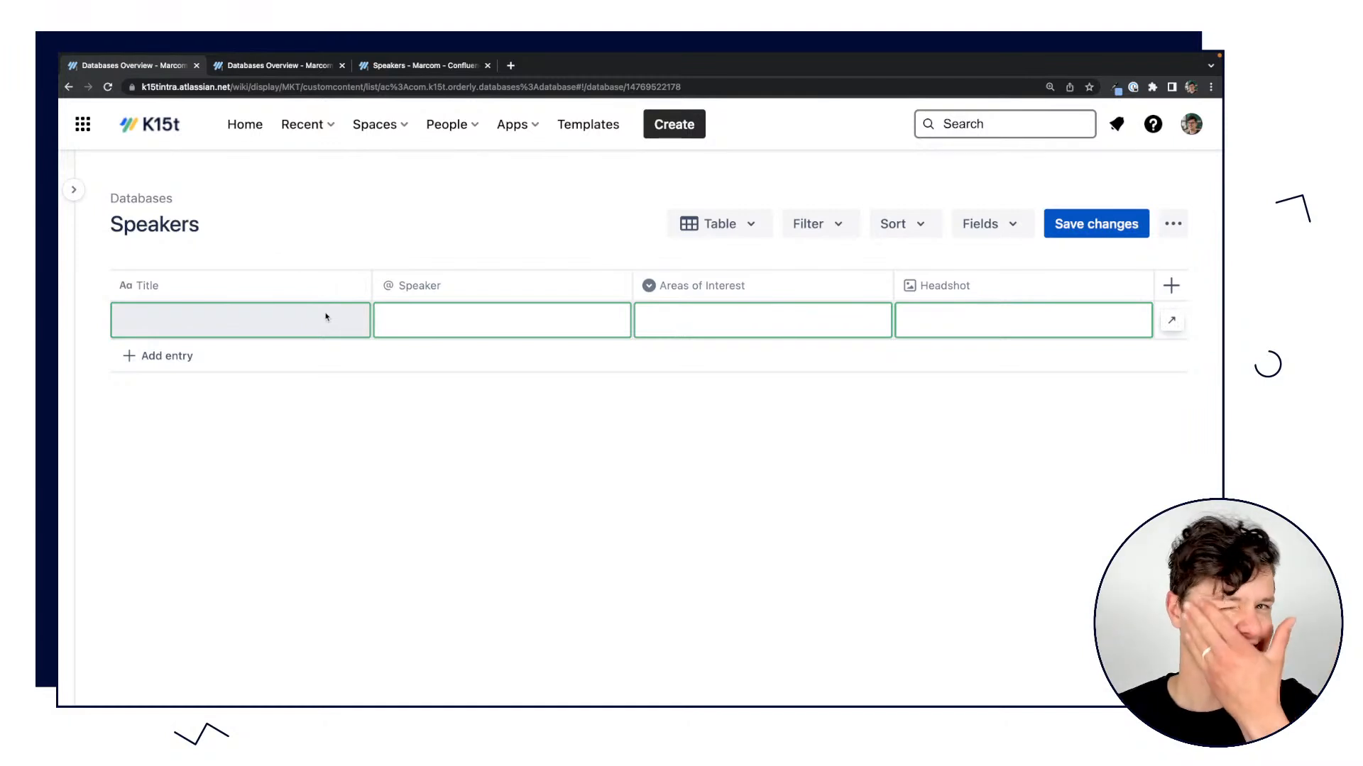
Set the new entry's Speaker field to the presenter's own user account.
left_click(465, 320)
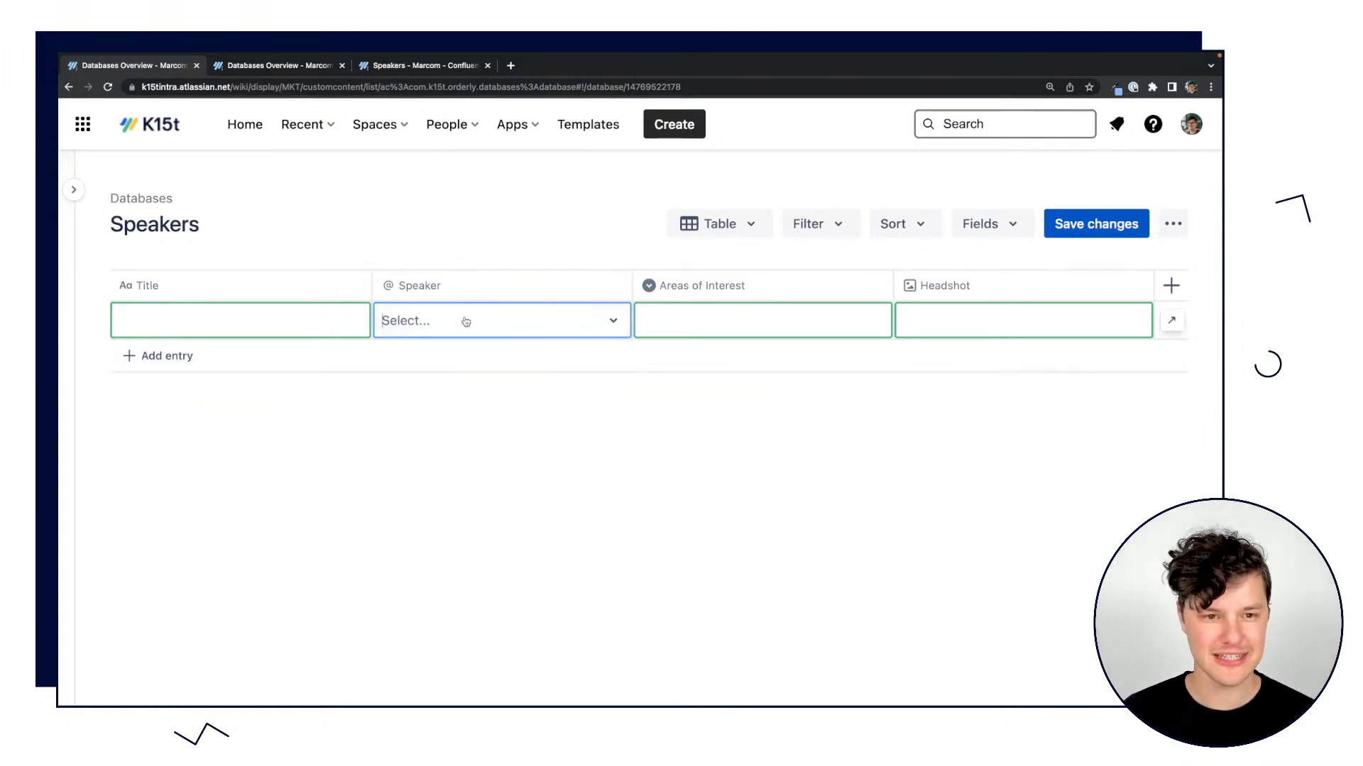
type("@m")
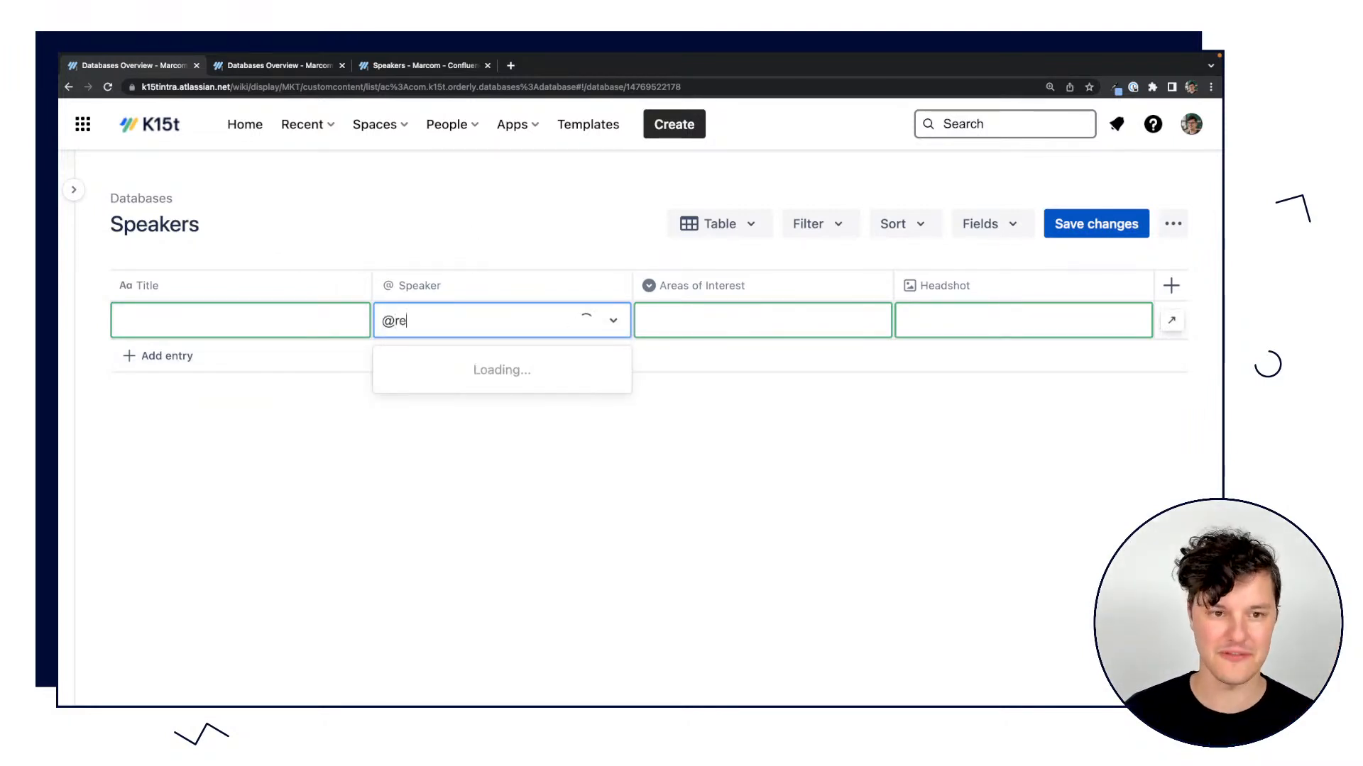
left_click(448, 377)
Set the entry's Areas of Interest to Teamwork and a newly created item named New Work.
left_click(687, 320)
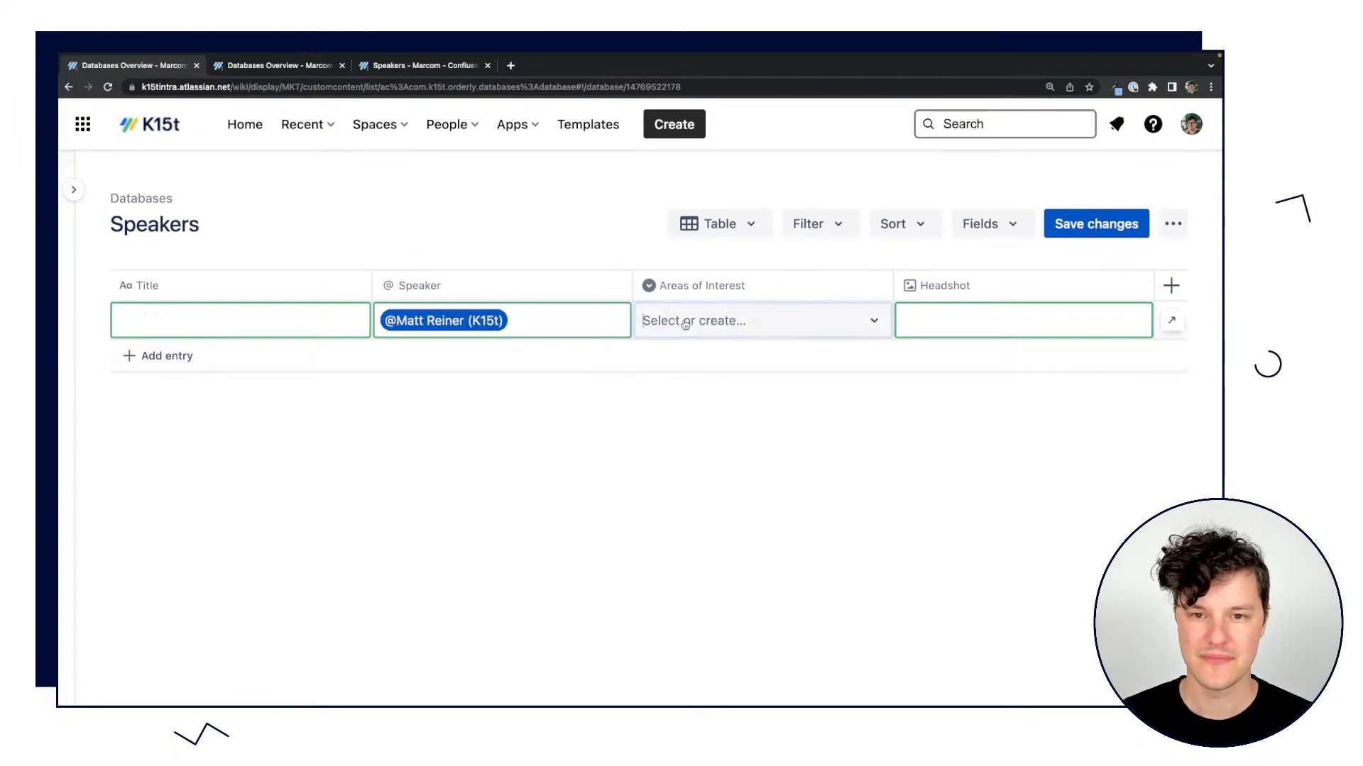
left_click(720, 368)
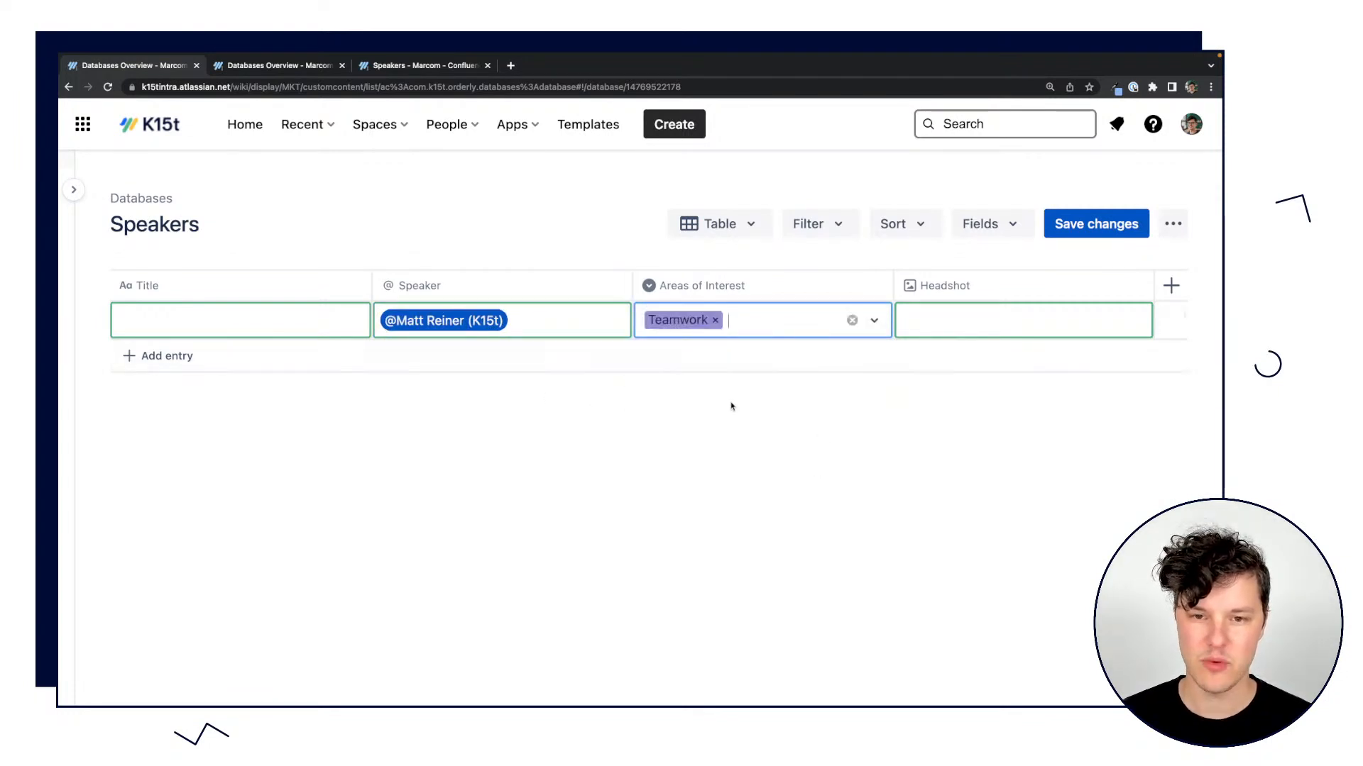
left_click(798, 323)
type("Ne")
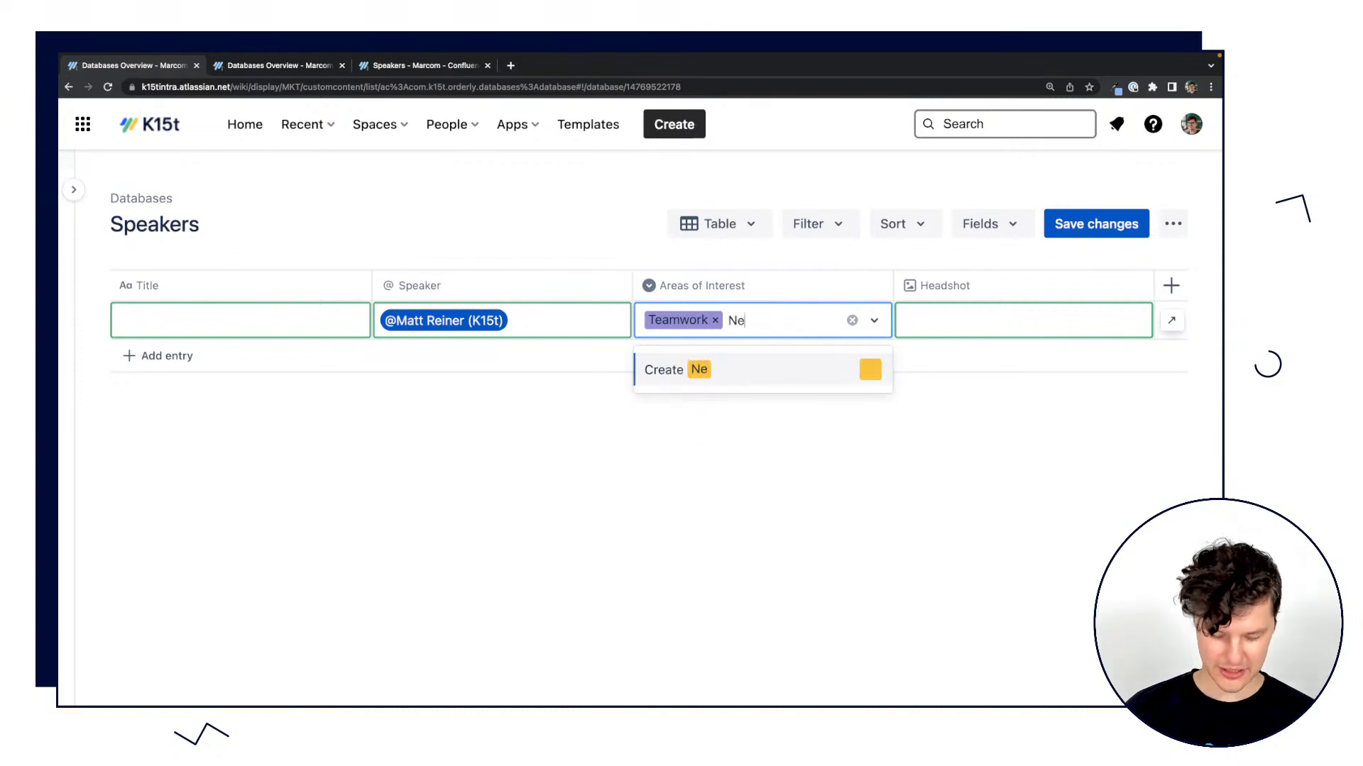
type("w WEotork")
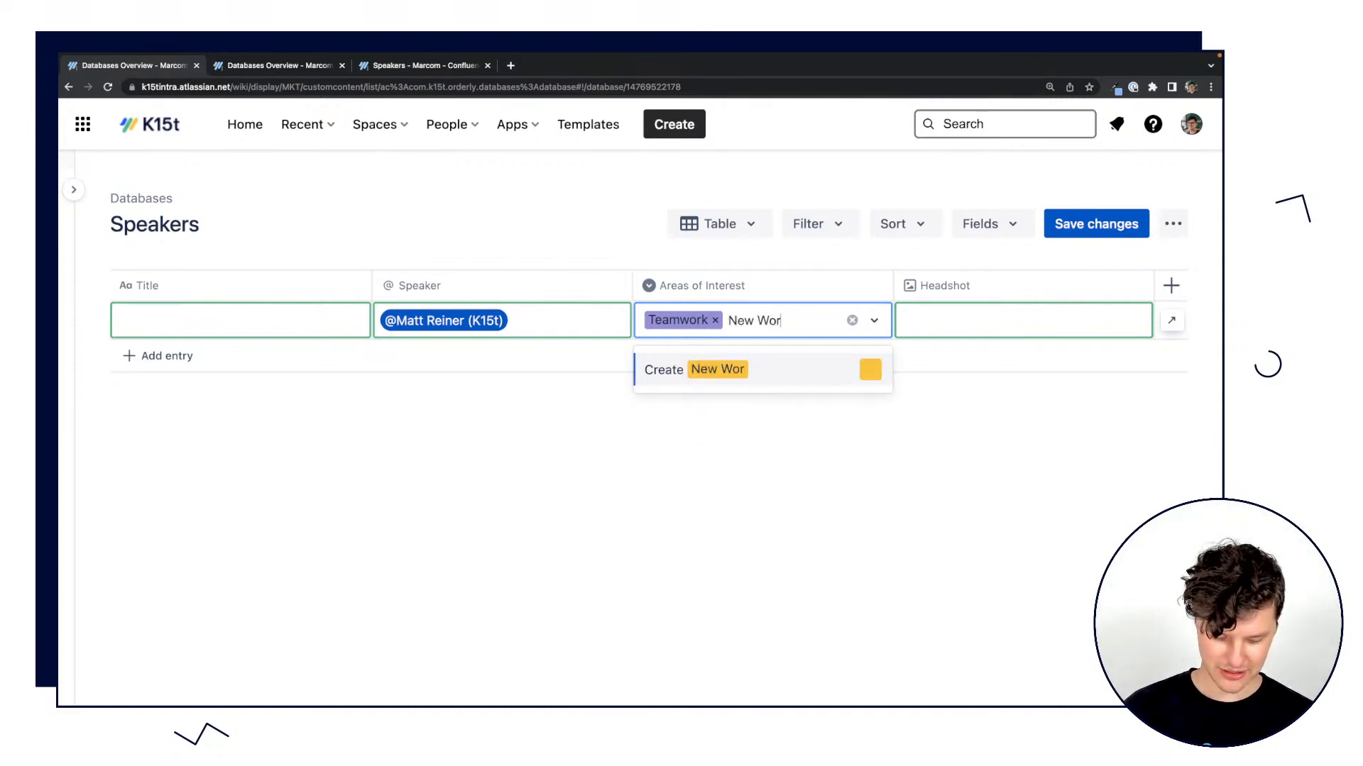
left_click(745, 369)
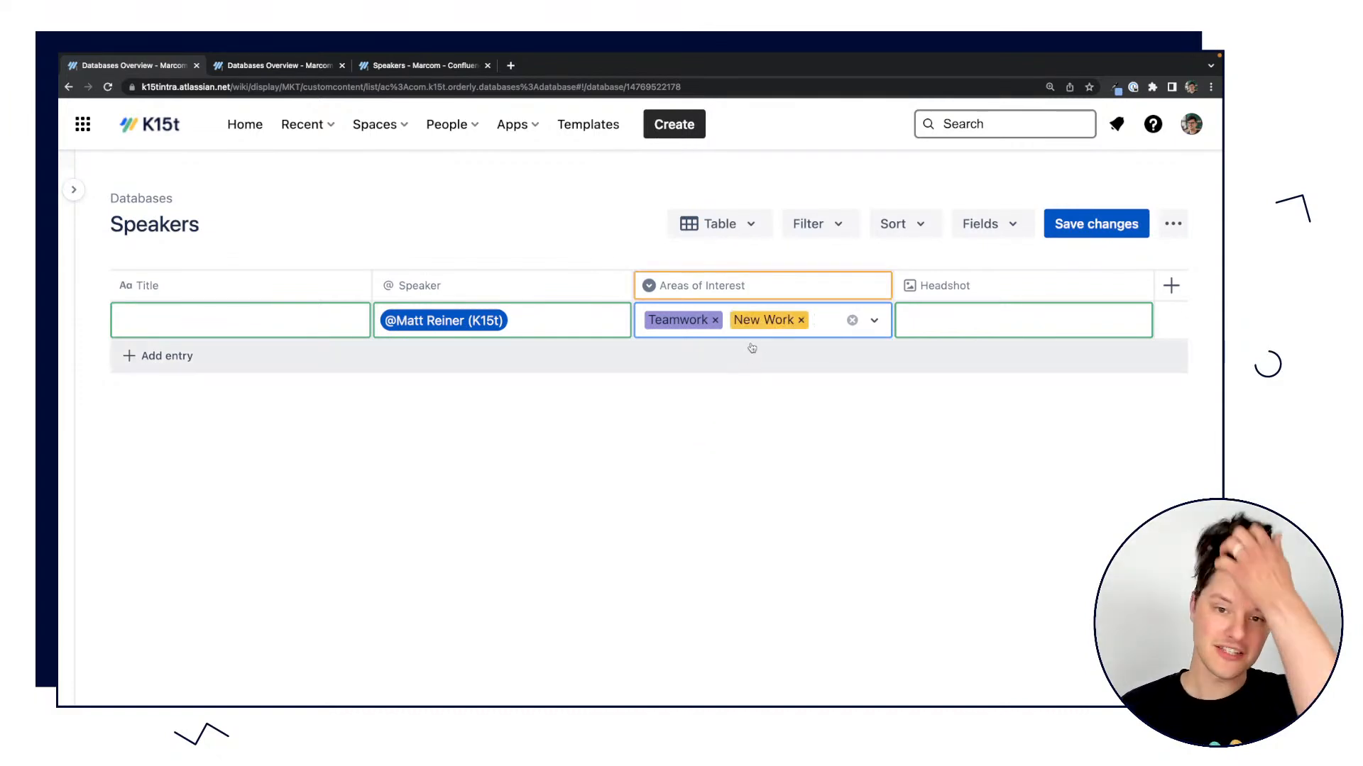
Upload Social.jpeg from the Pictures folder as the entry's Headshot and save the changes.
left_click(993, 324)
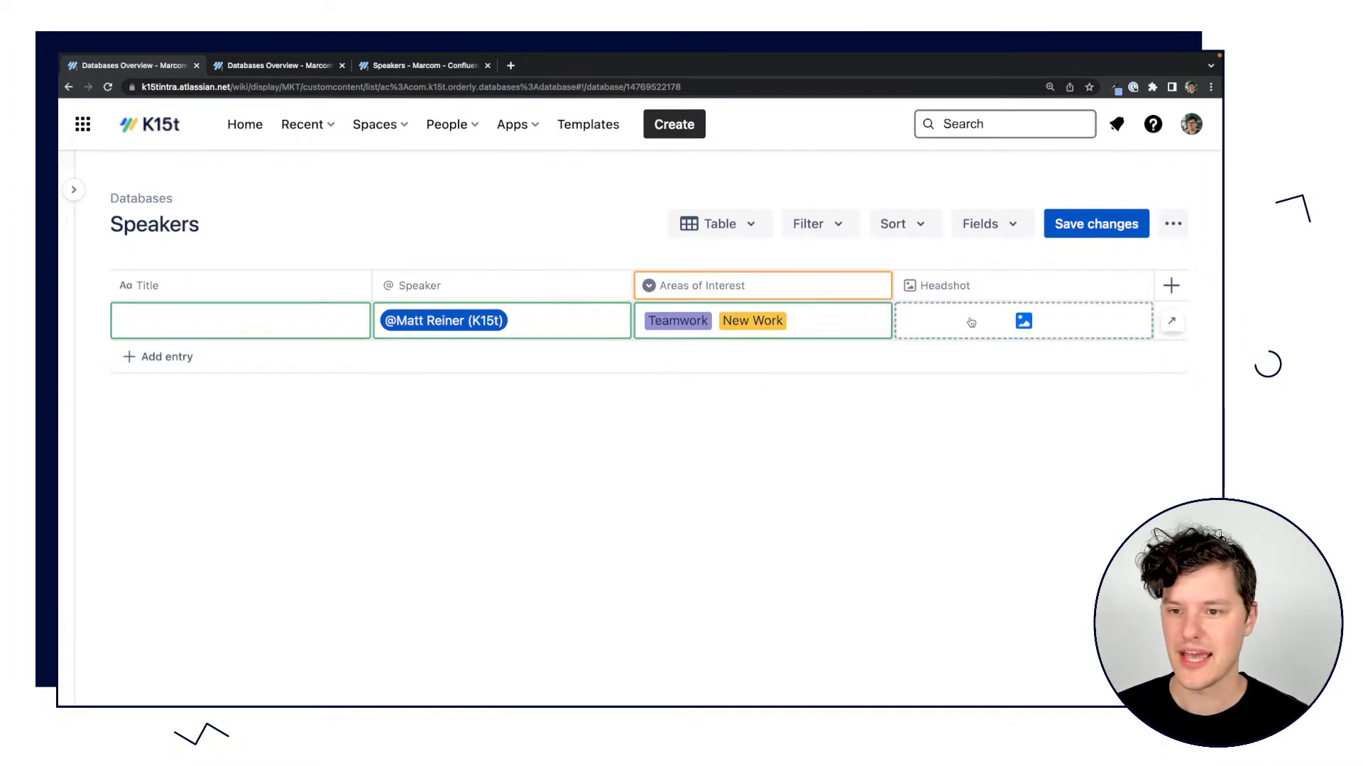
left_click(1015, 322)
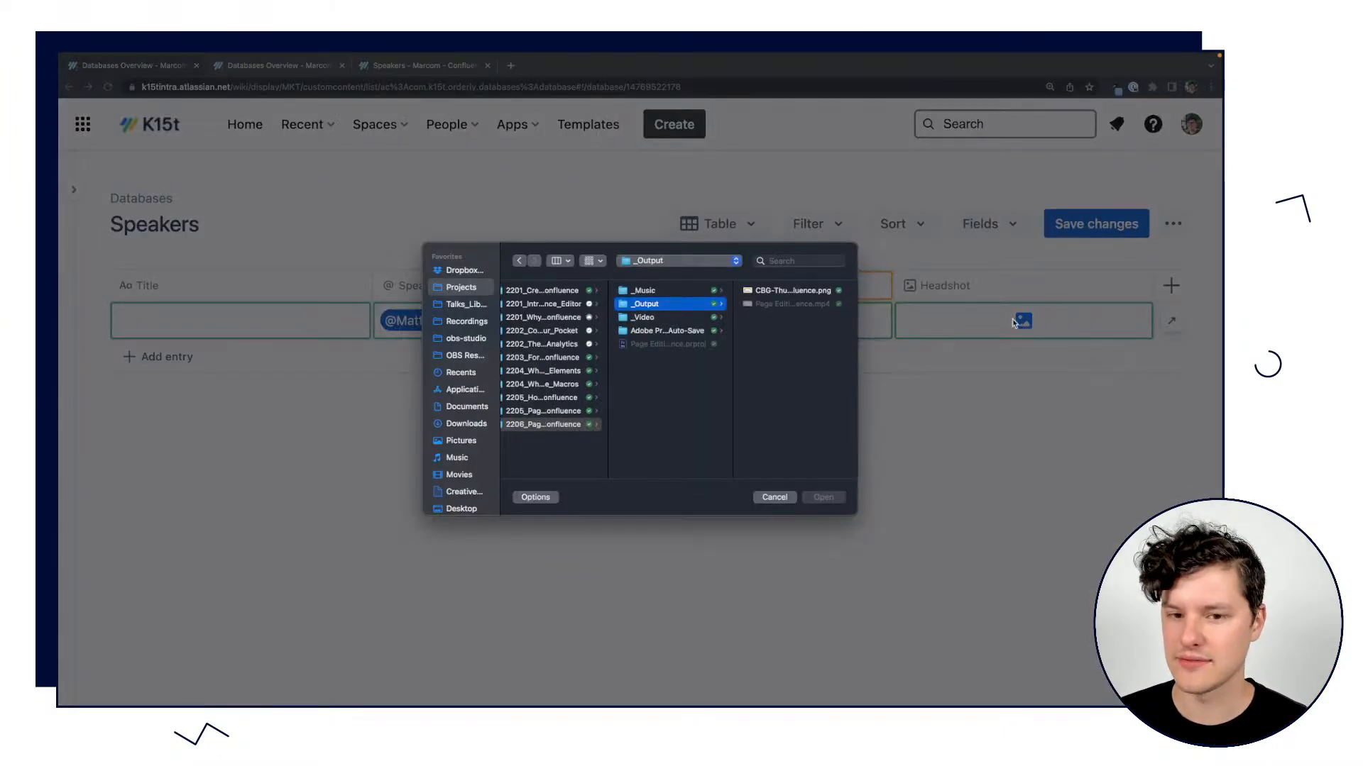
left_click(472, 443)
scroll(526, 402, "down", 5)
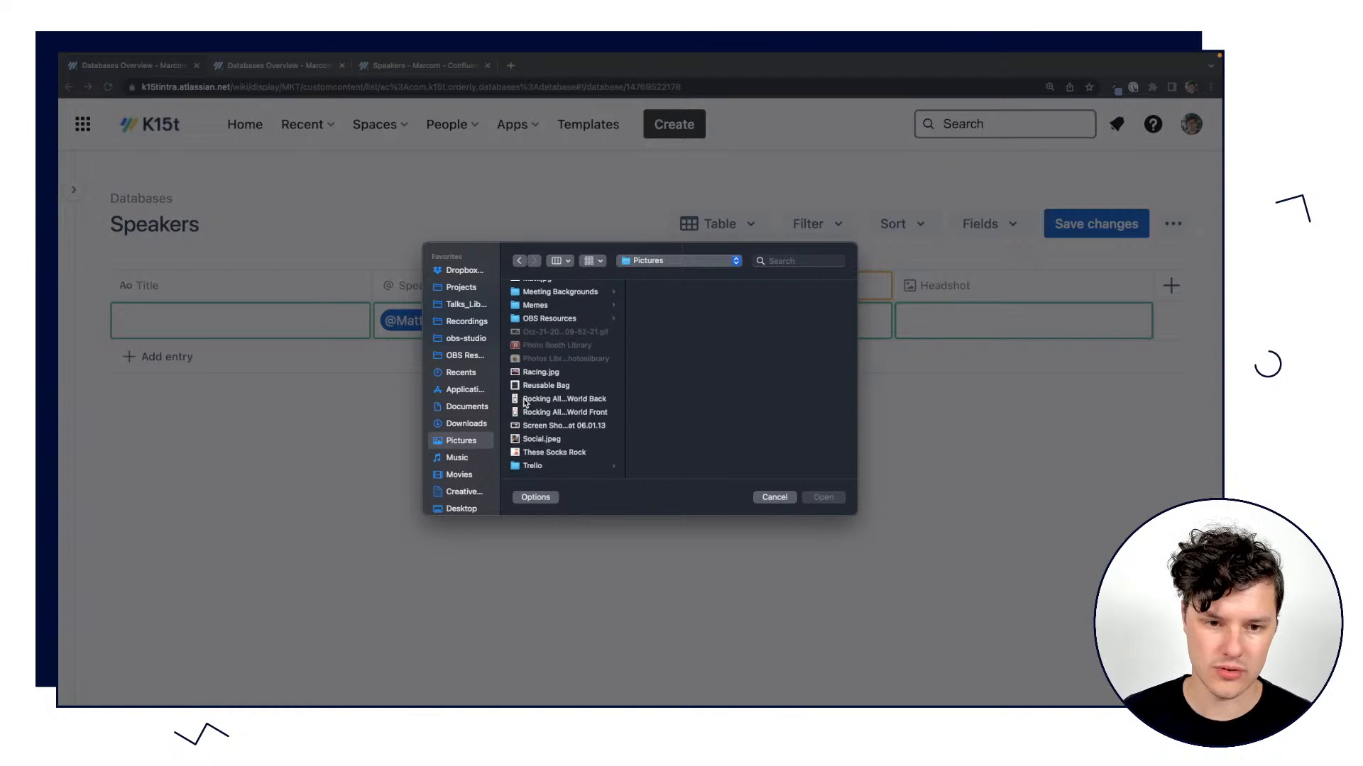
left_click(540, 440)
left_click(823, 498)
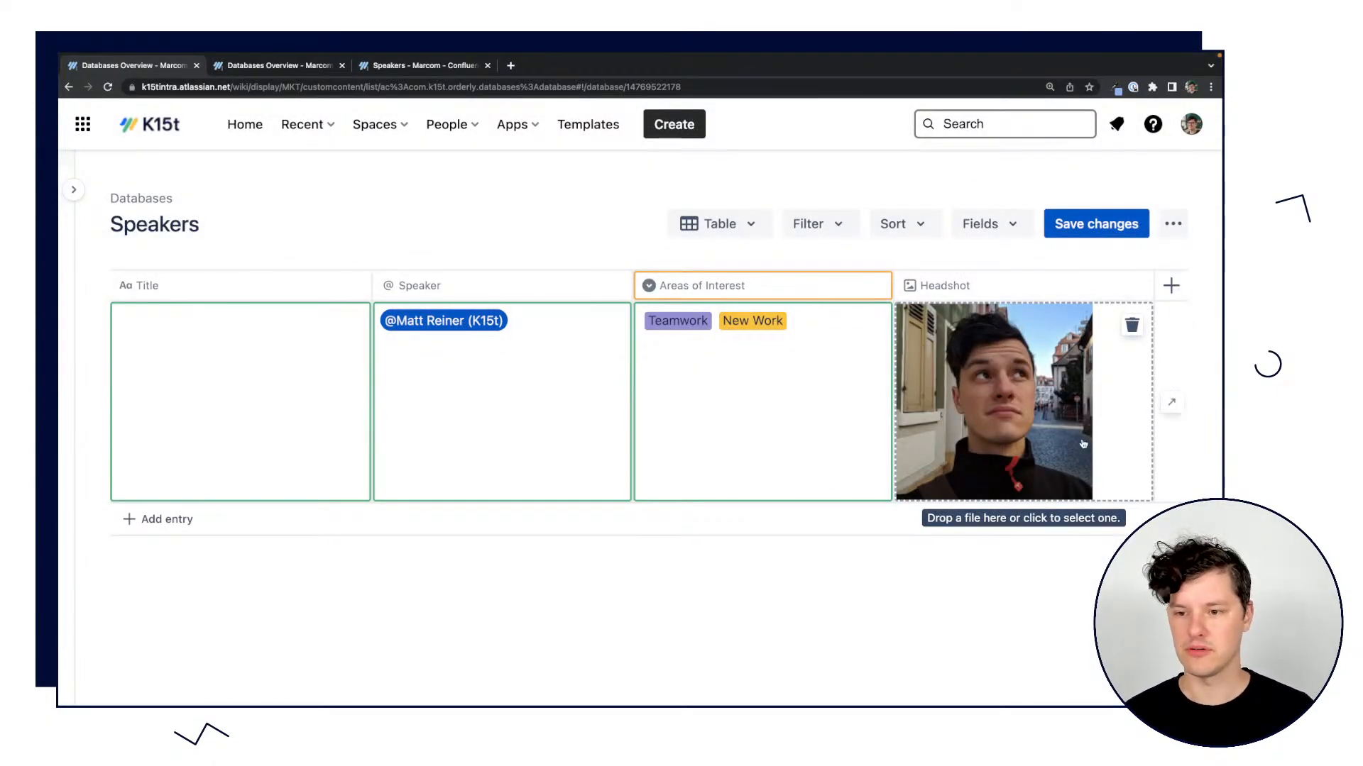
left_click(1065, 224)
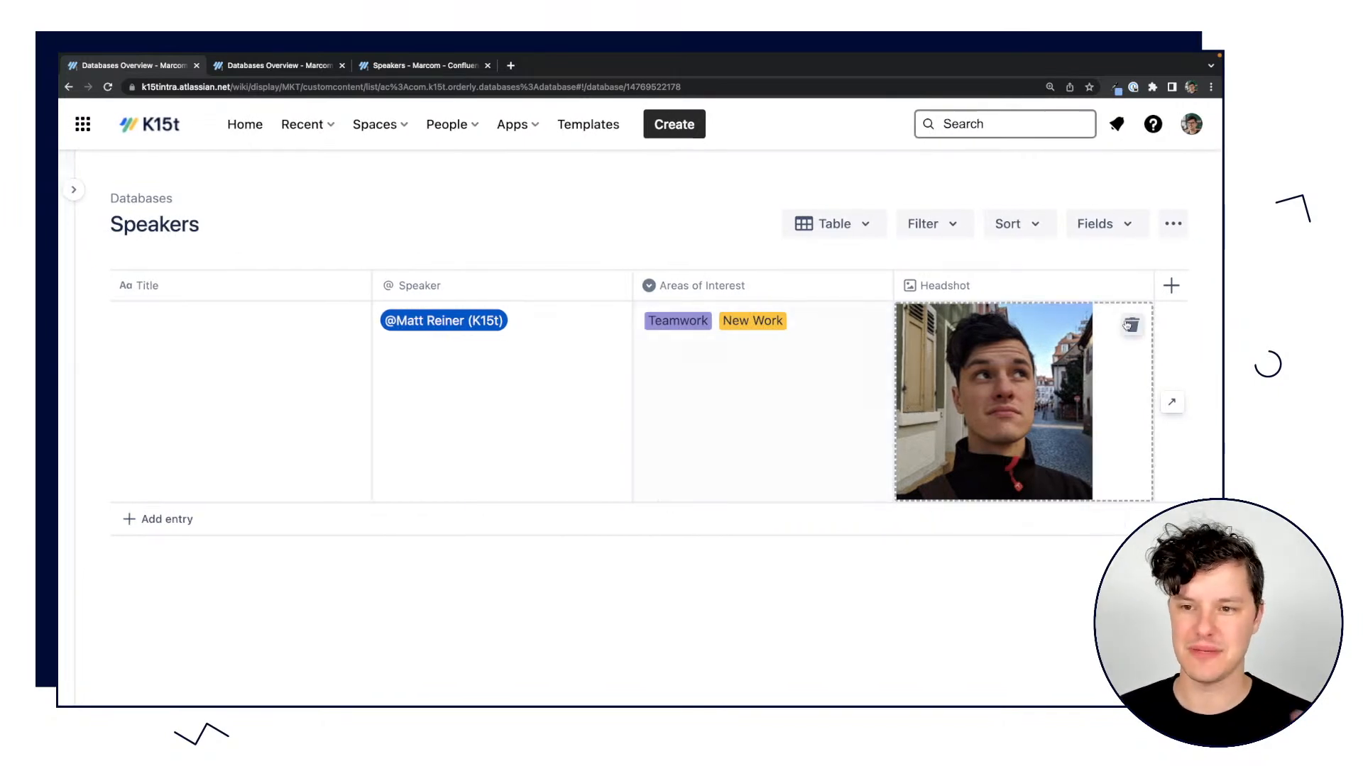
Reorder the columns so Headshot sits between Speaker and Areas of Interest, and try to move Title to the end.
left_click_drag(1020, 276, 582, 280)
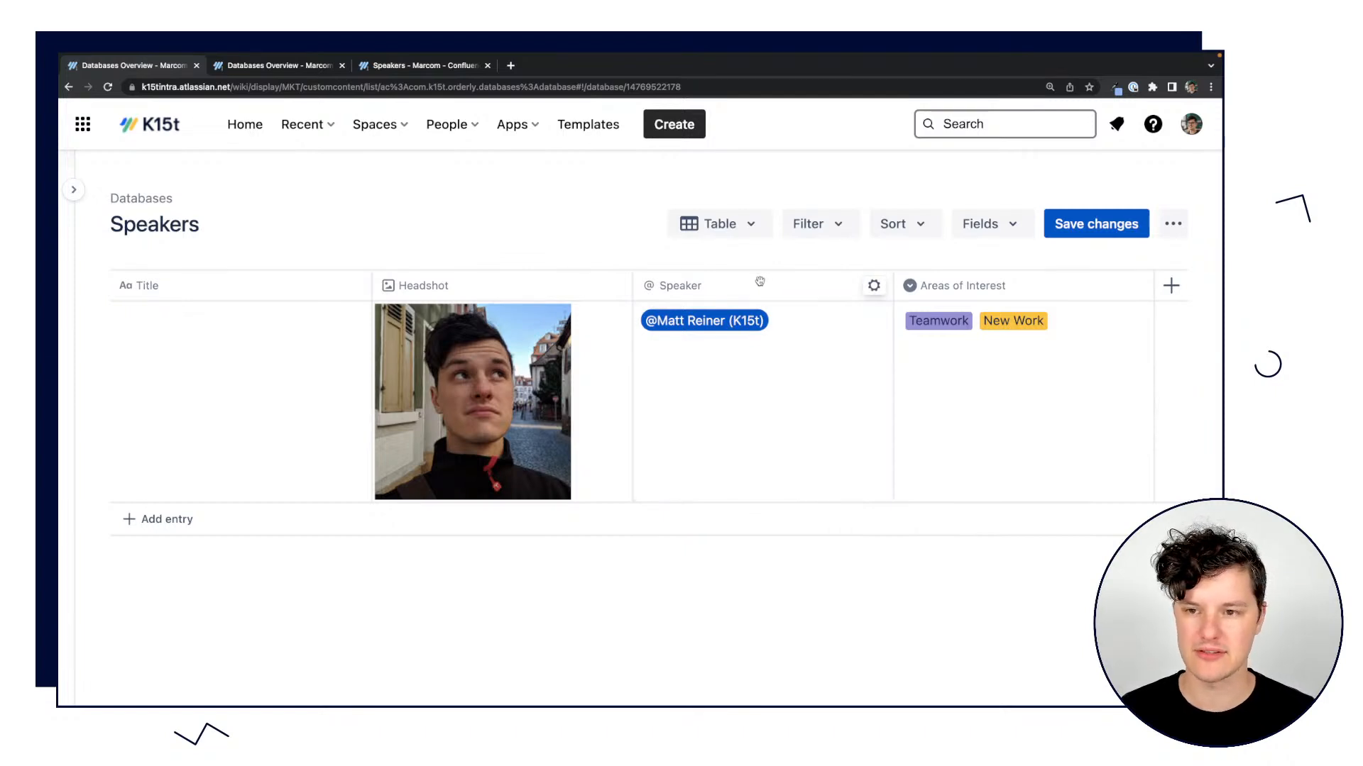
left_click_drag(760, 281, 305, 284)
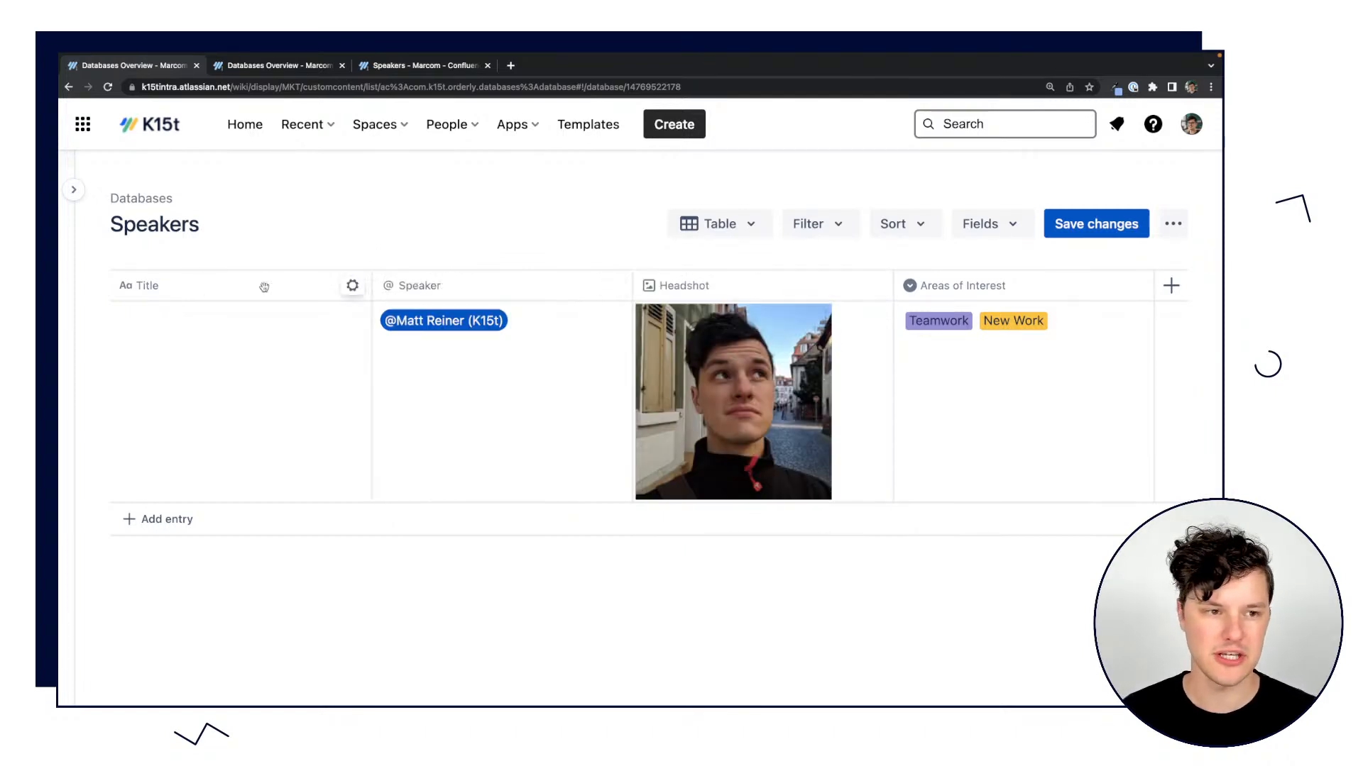
left_click_drag(222, 287, 1085, 283)
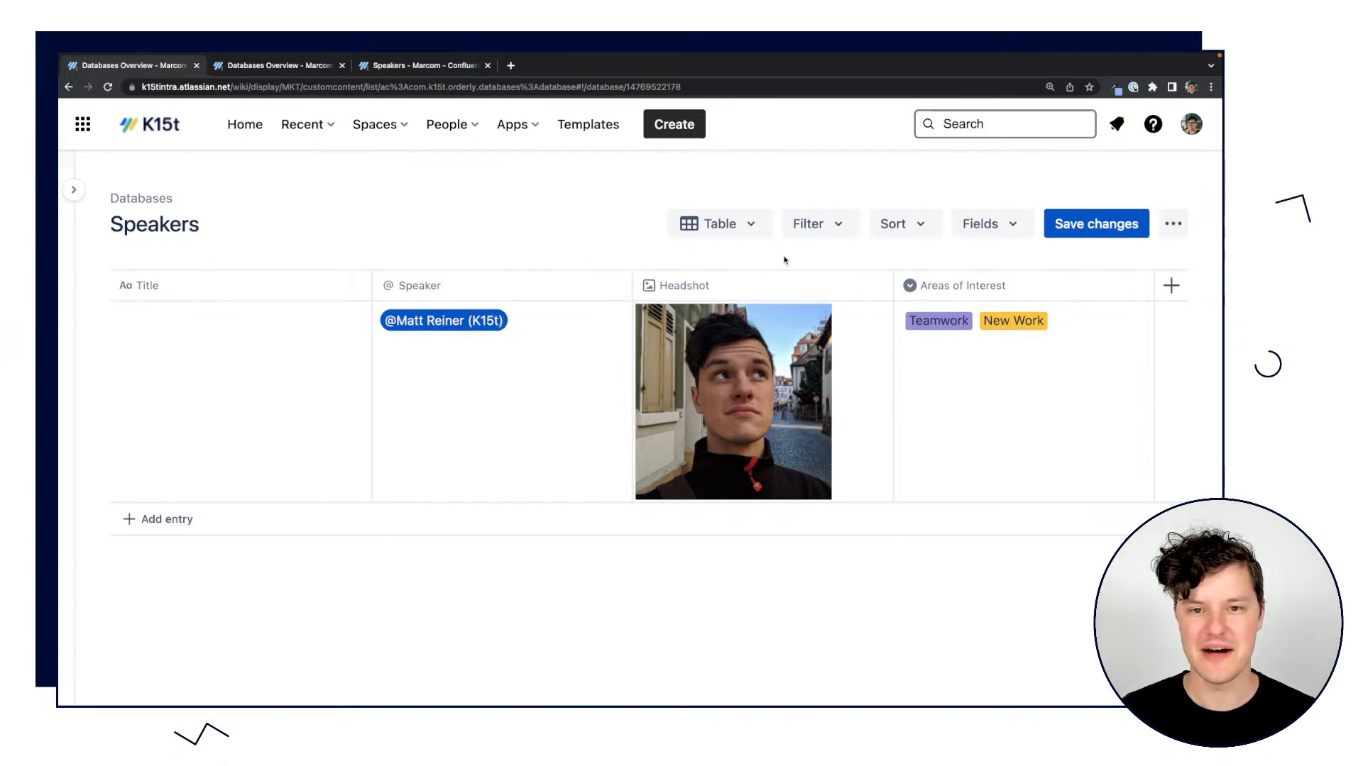
Switch to the already populated Speakers database and dismiss its open list of field types.
left_click(261, 65)
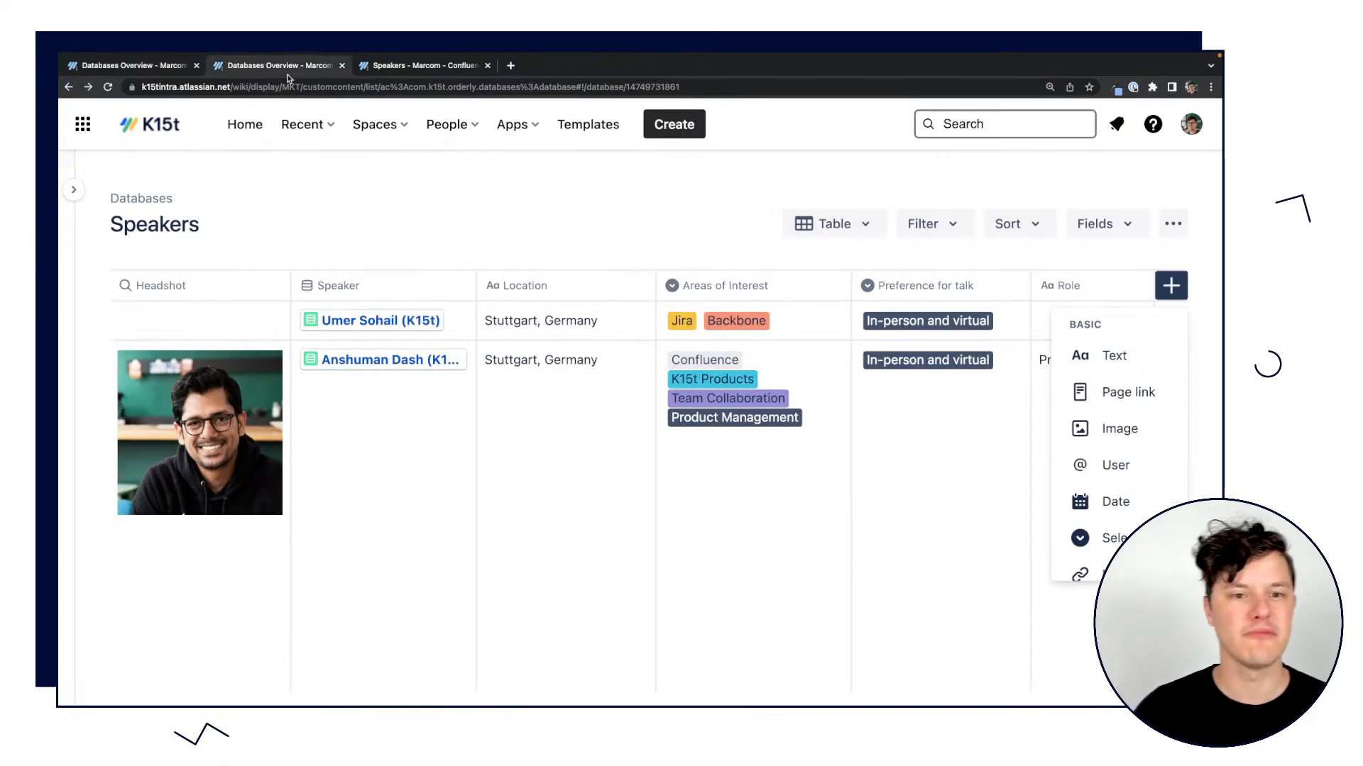
left_click(564, 241)
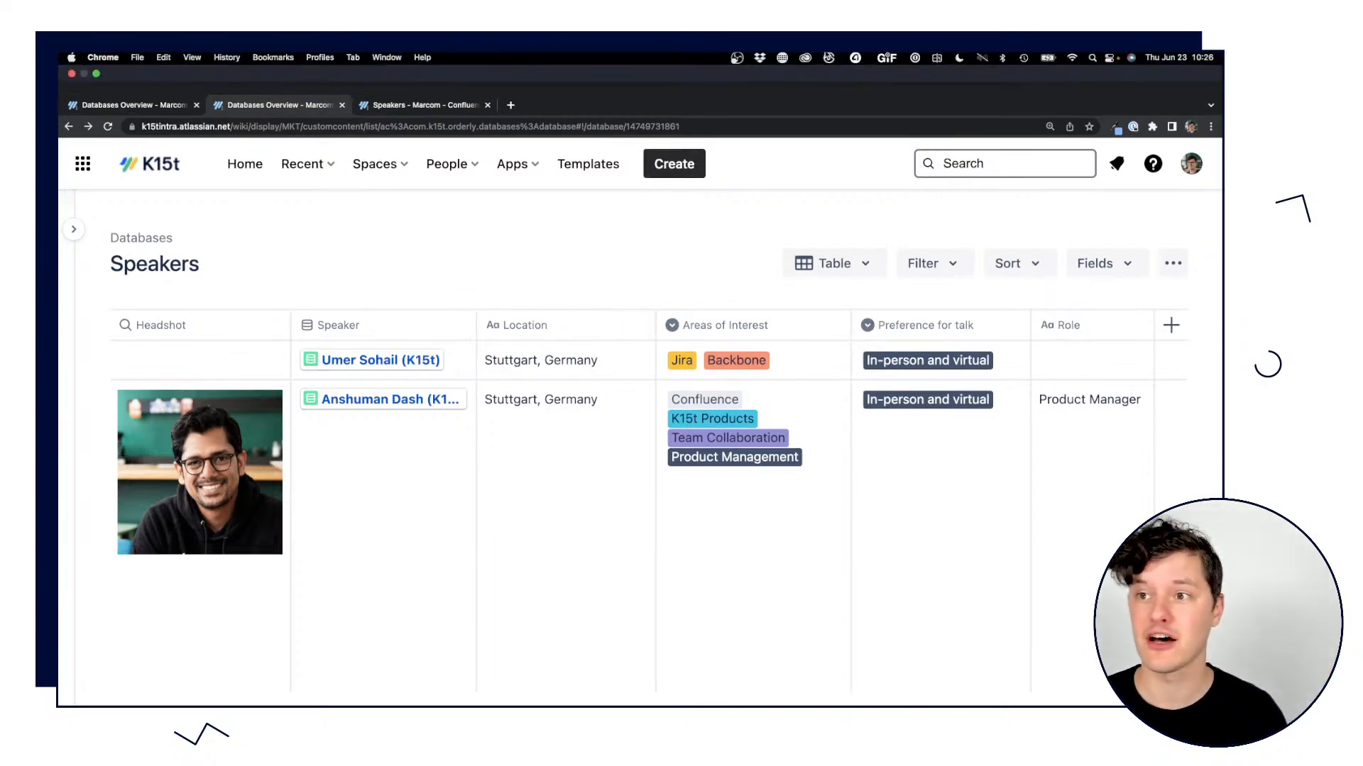
Look over the speaker entries and review the available Areas of Interest options for the second entry without changing them.
scroll(532, 342, "down", 10)
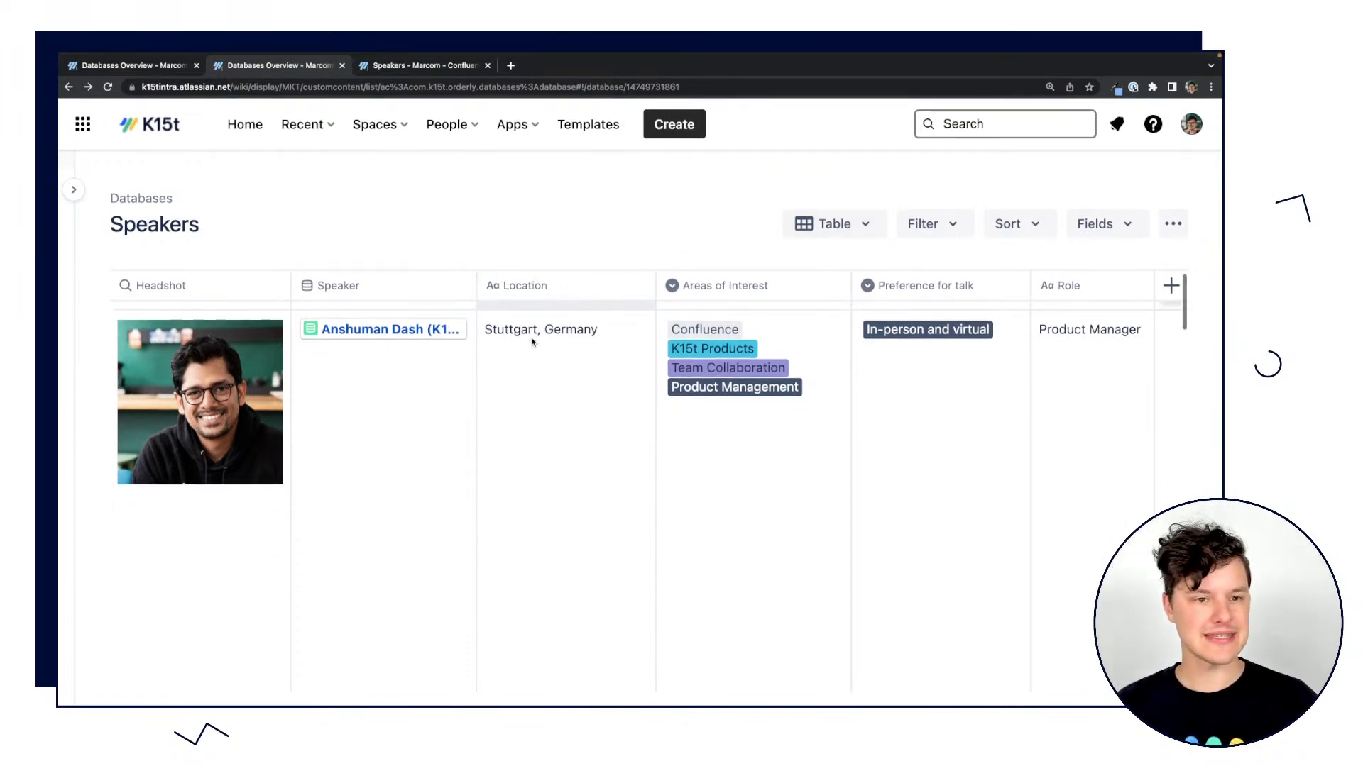
scroll(532, 342, "up", 10)
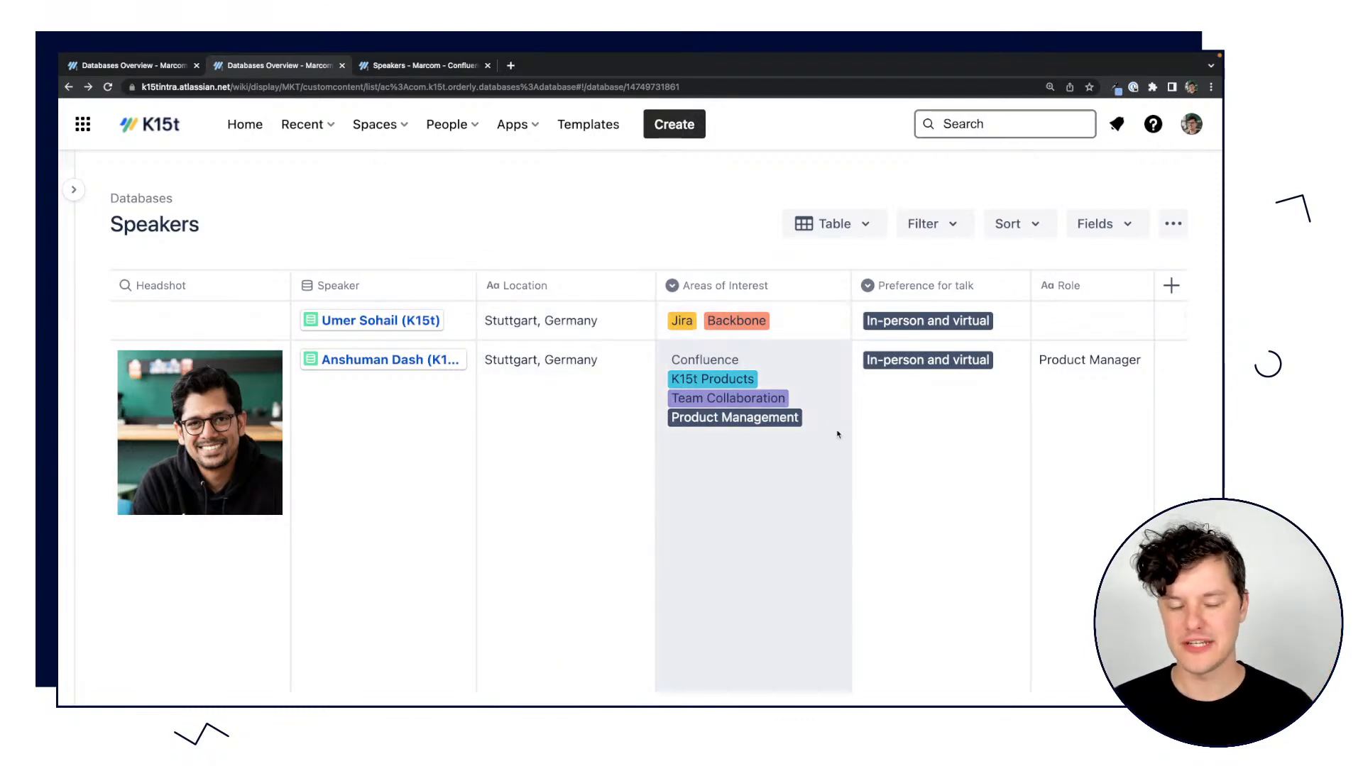
left_click(837, 433)
left_click(776, 433)
scroll(815, 556, "down", 2)
scroll(815, 556, "up", 3)
scroll(788, 589, "down", 3)
scroll(746, 619, "up", 3)
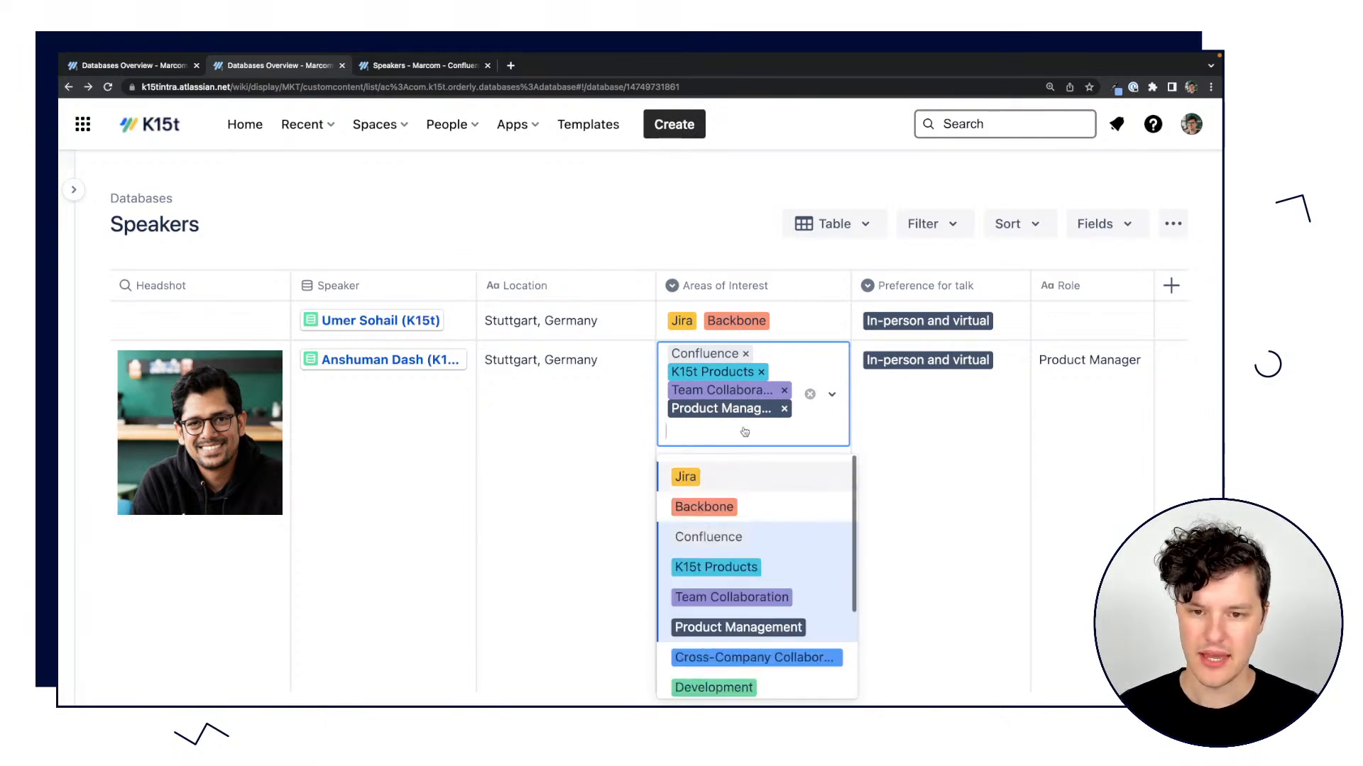
left_click(743, 229)
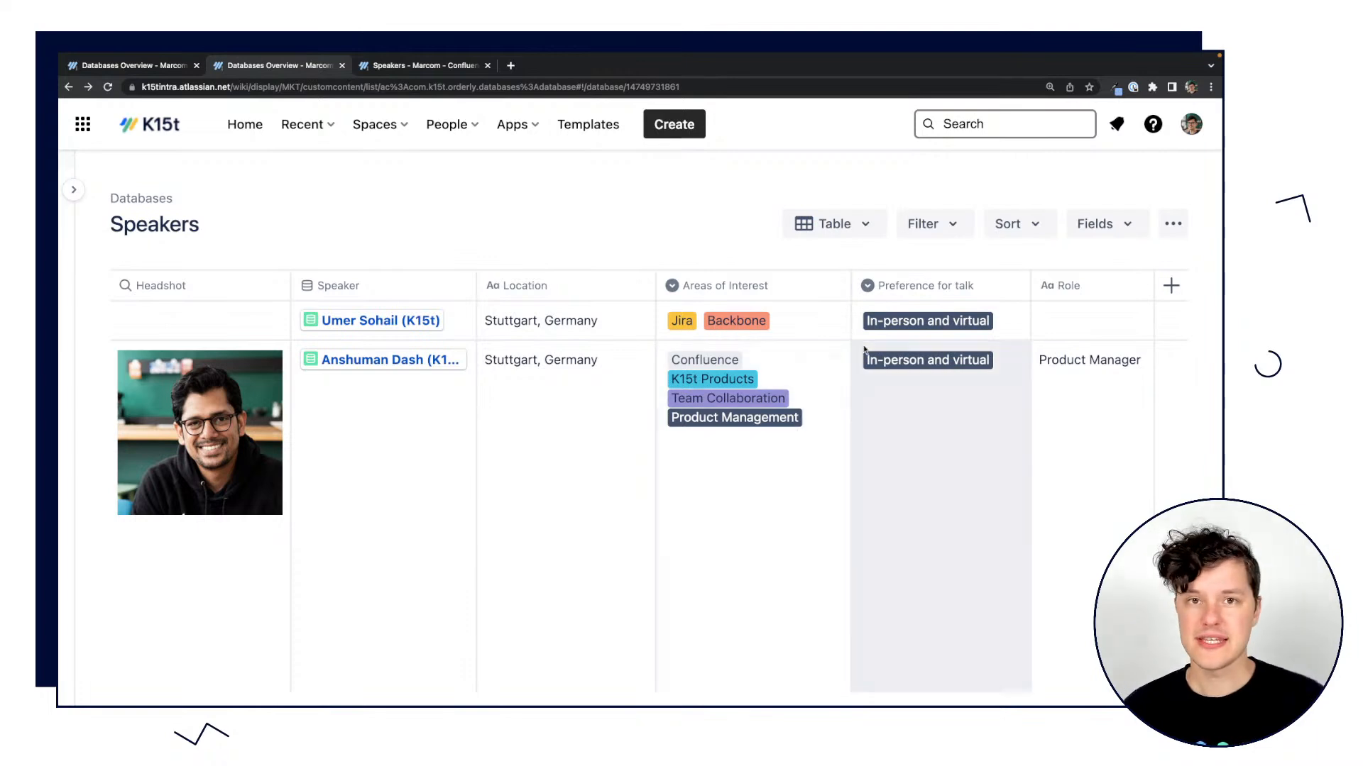
Filter the Speakers table to entries whose Areas of Interest contains "team collaboration" and look through the matching entries.
left_click(935, 225)
left_click(592, 314)
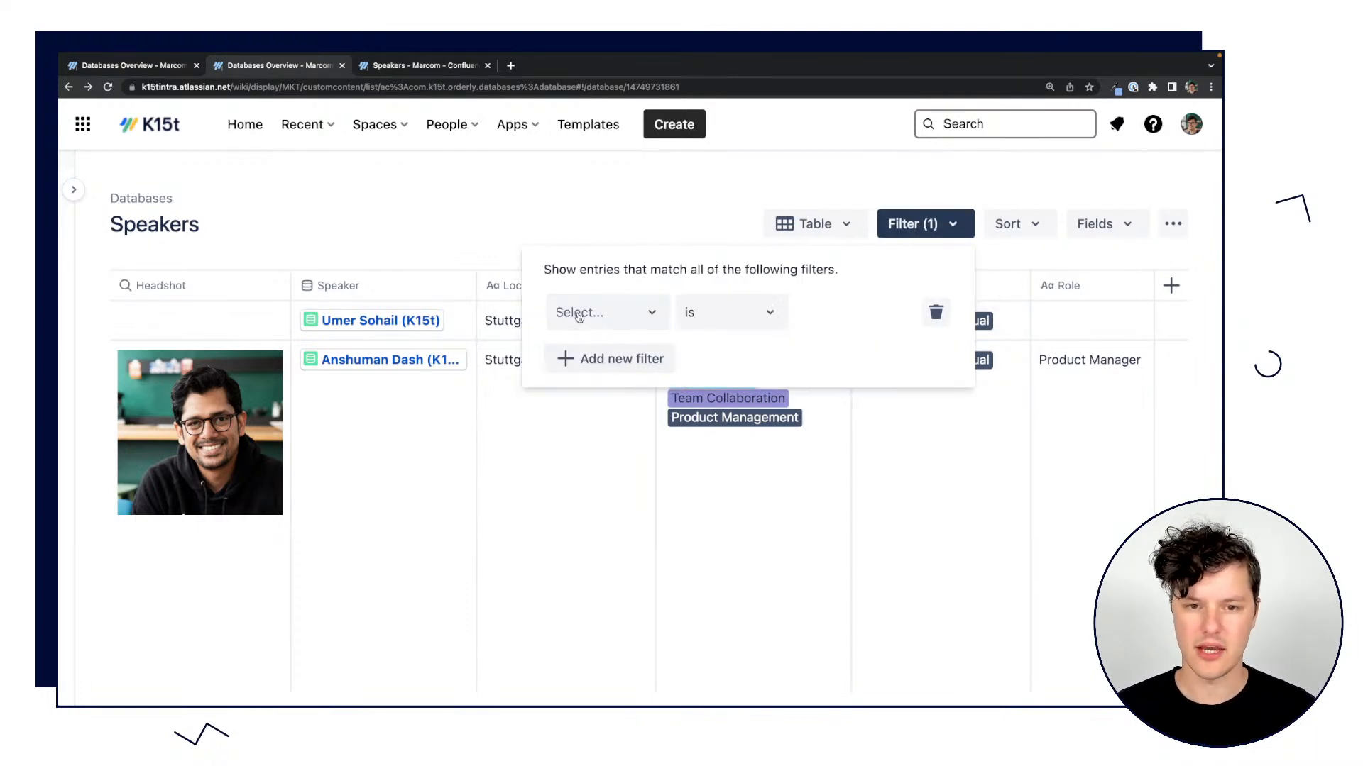
left_click(612, 311)
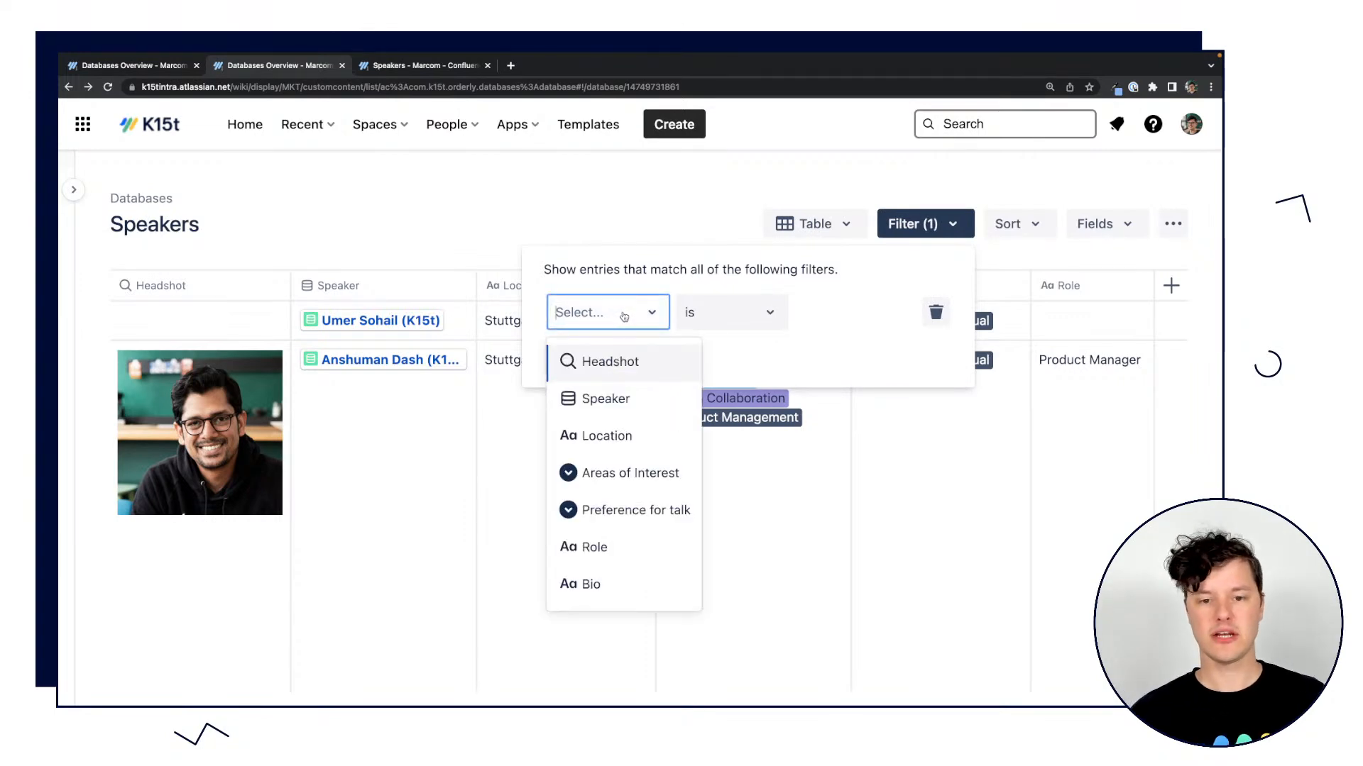
left_click(603, 474)
left_click(779, 312)
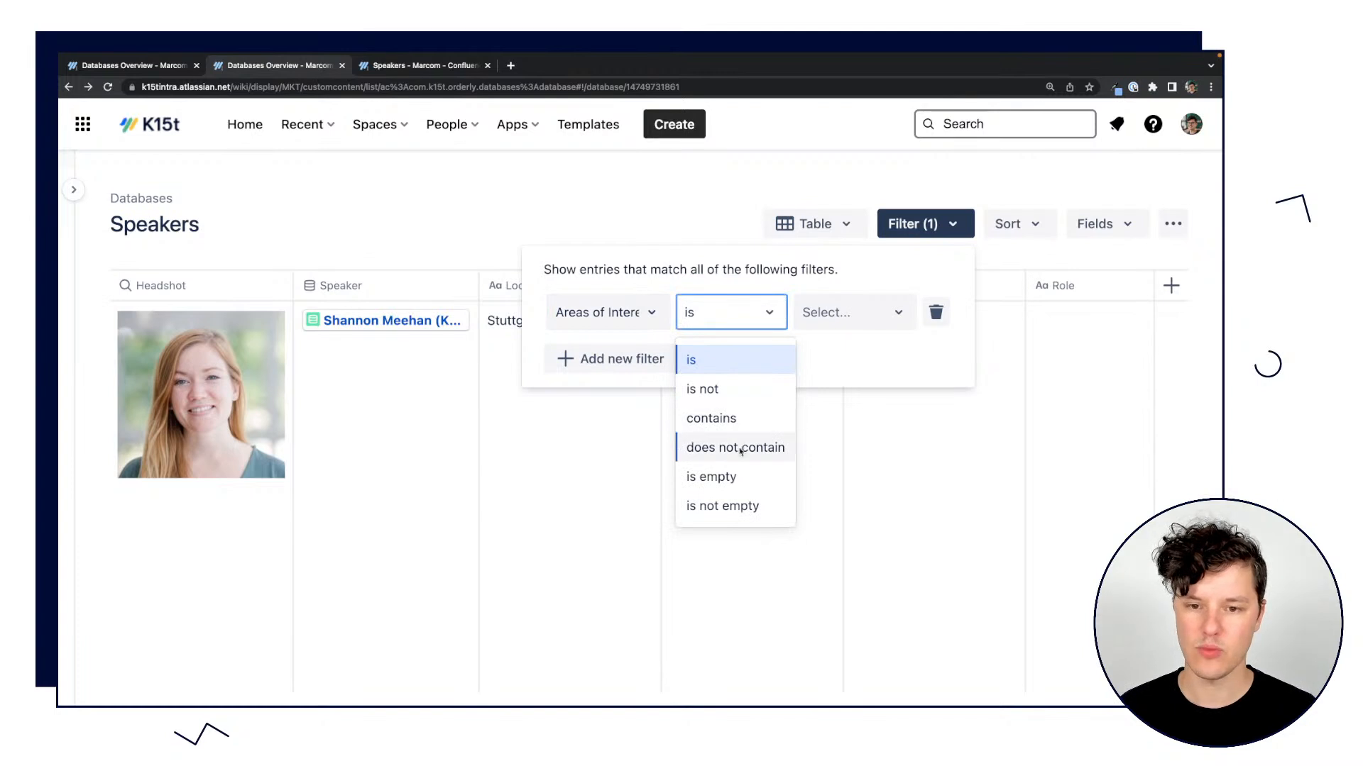
left_click(702, 414)
left_click(832, 318)
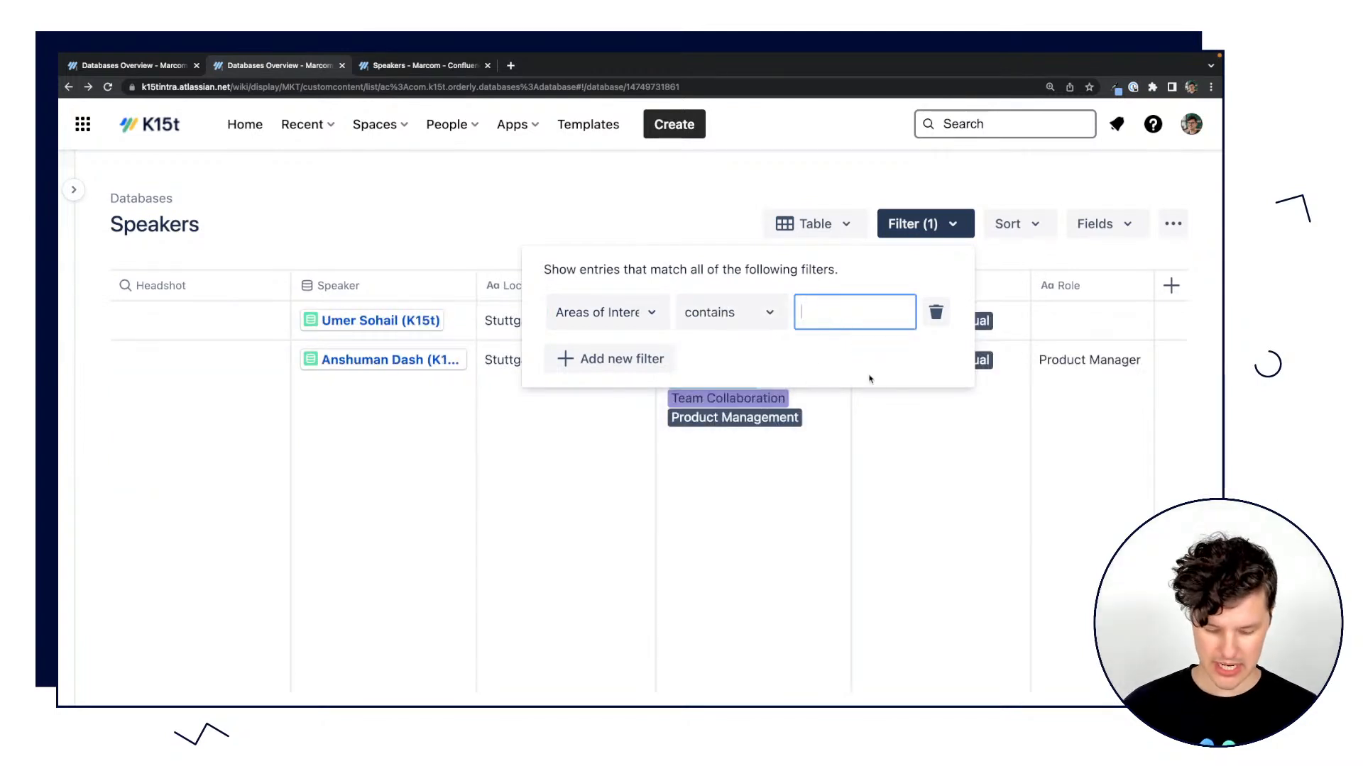
type("team")
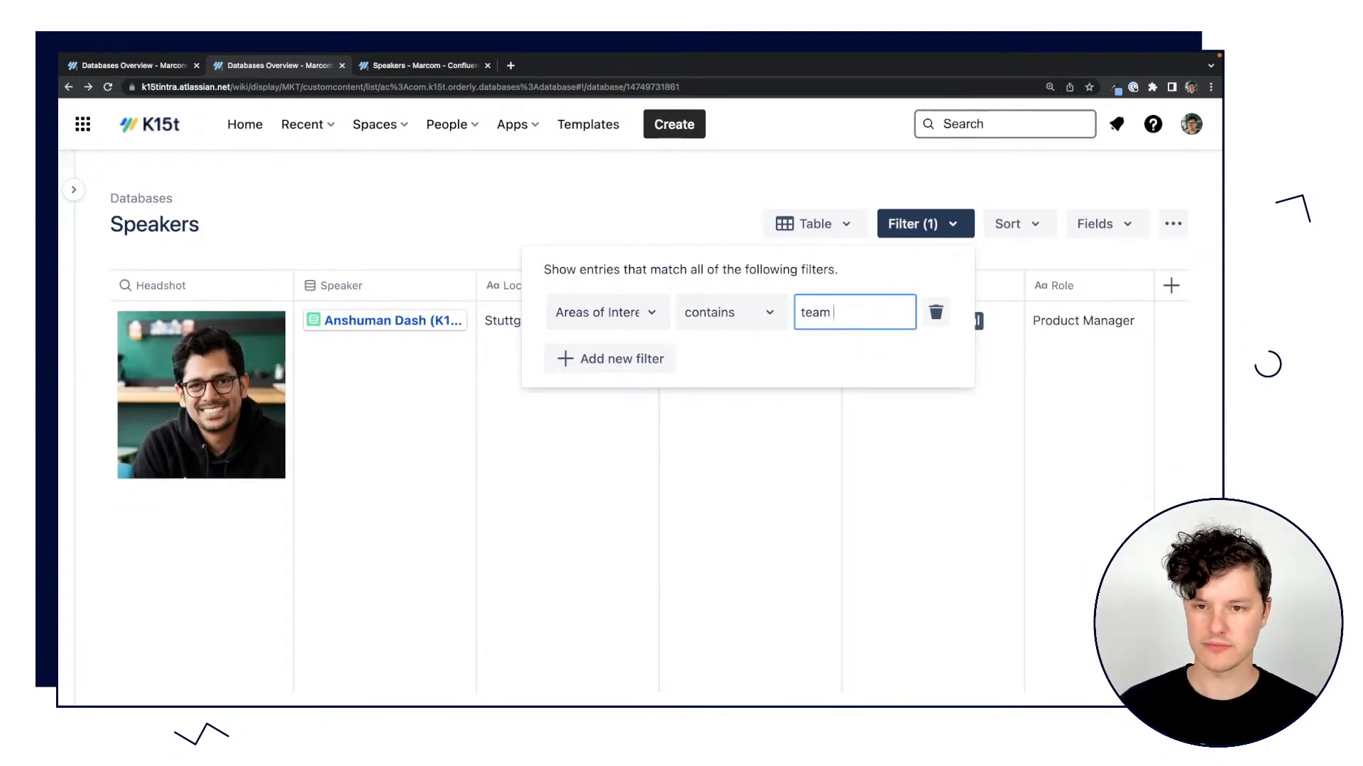
type(" collabora")
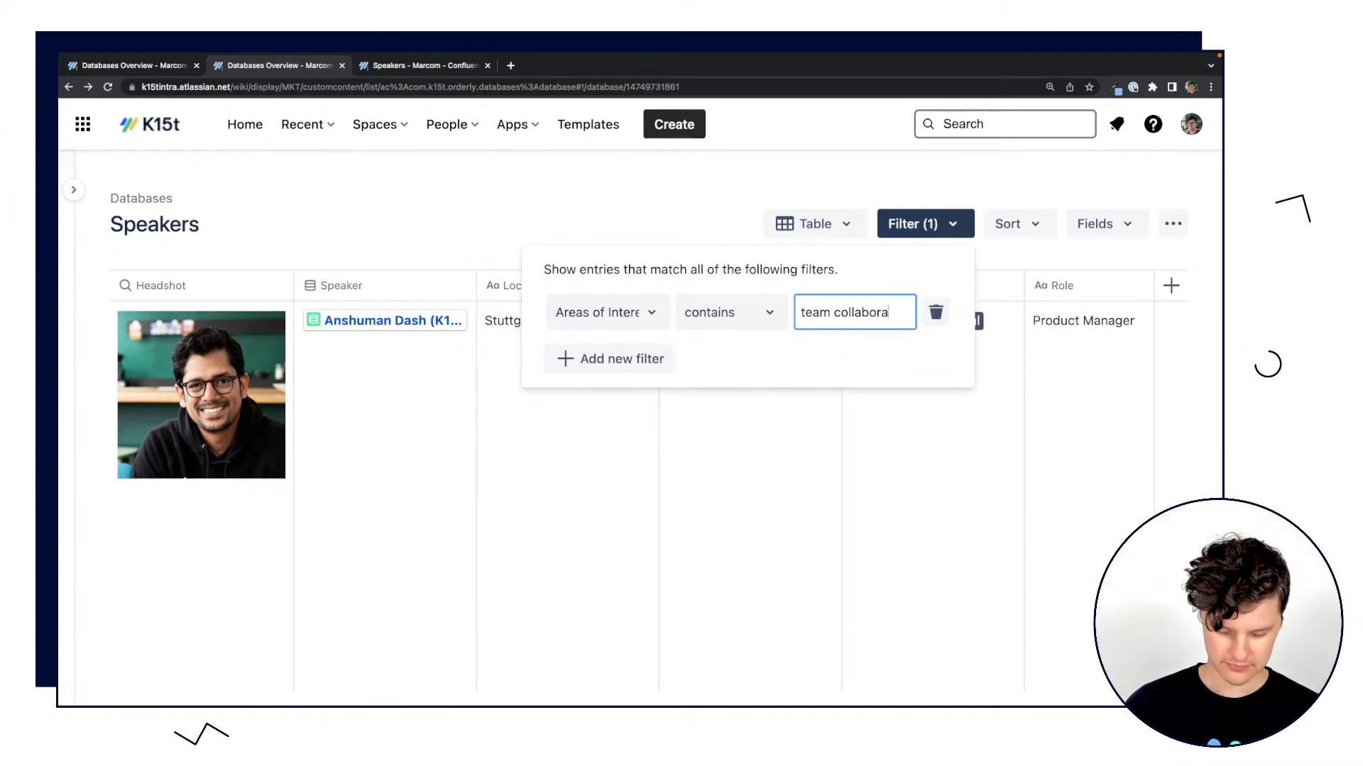
type("tive")
left_click(640, 203)
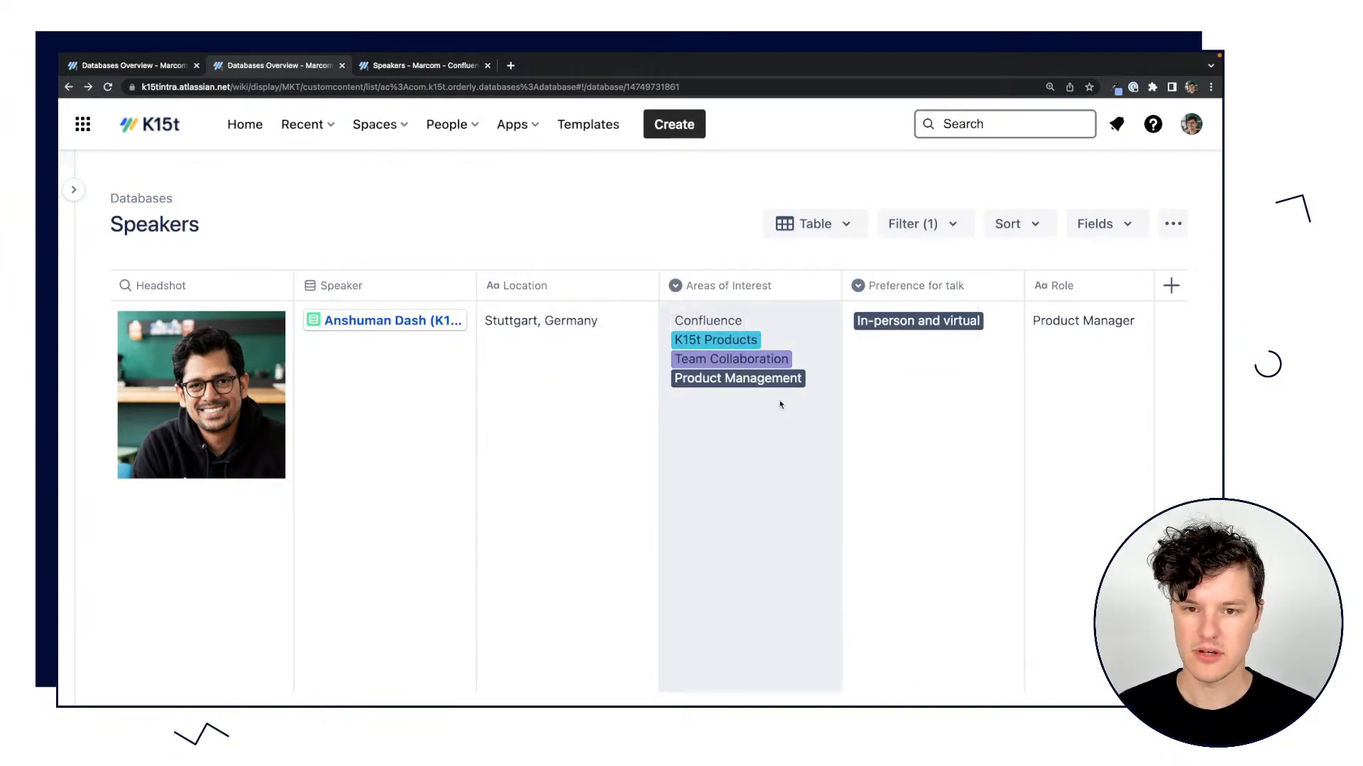
scroll(790, 398, "down", 5)
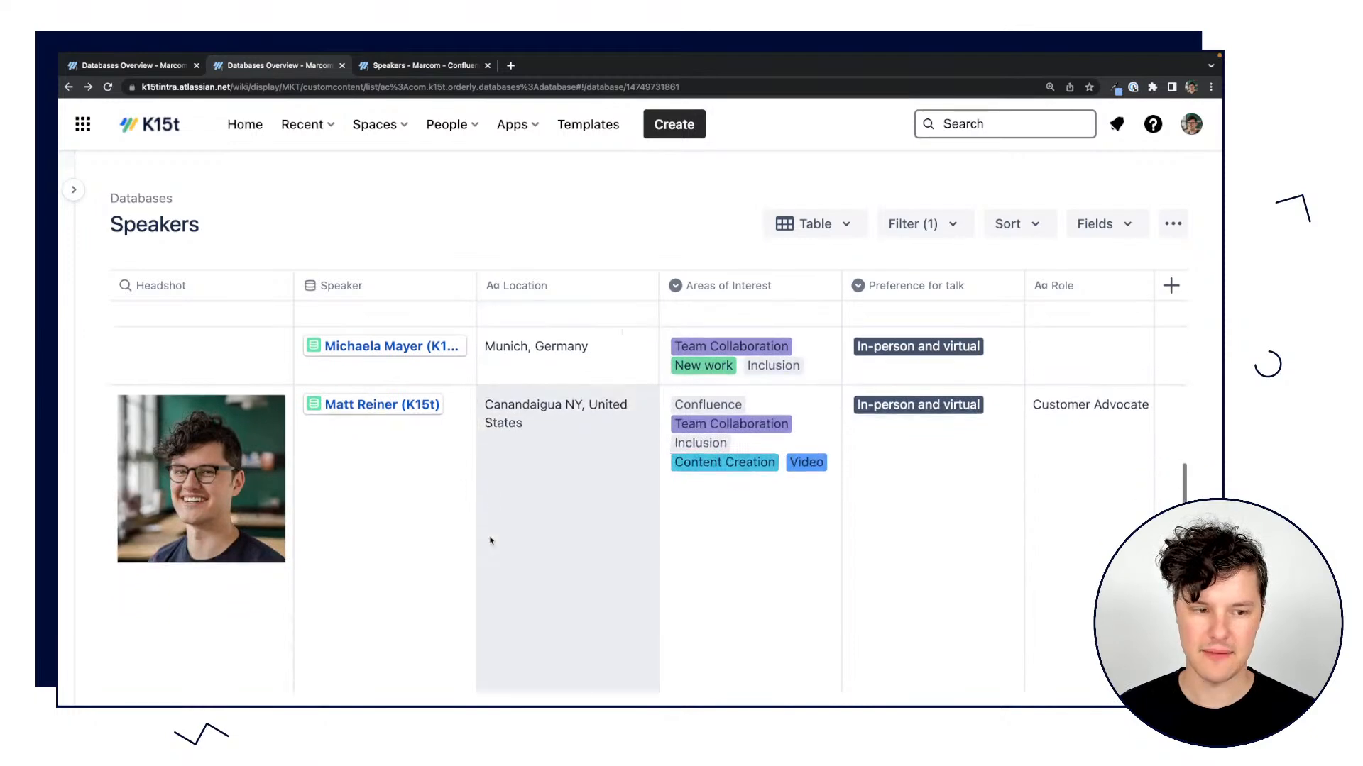
scroll(489, 539, "up", 3)
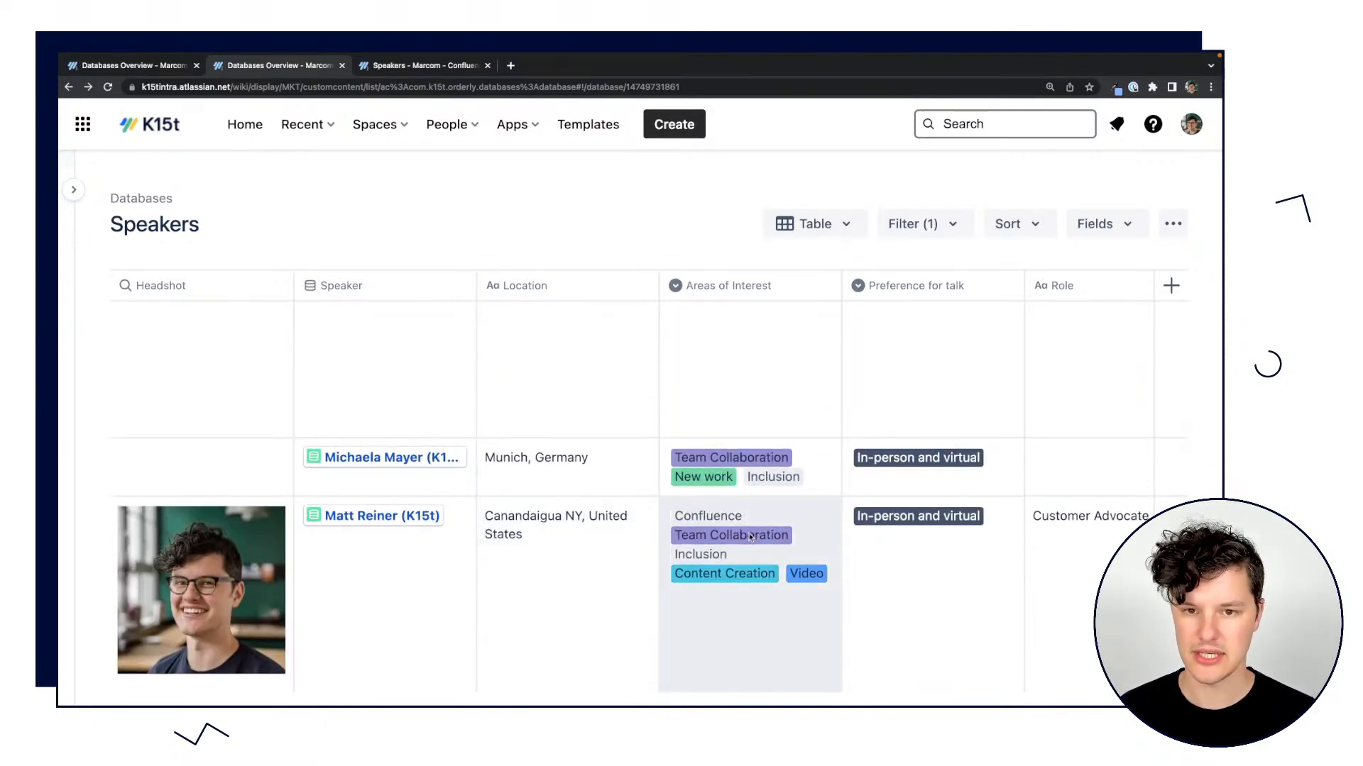
scroll(786, 537, "up", 3)
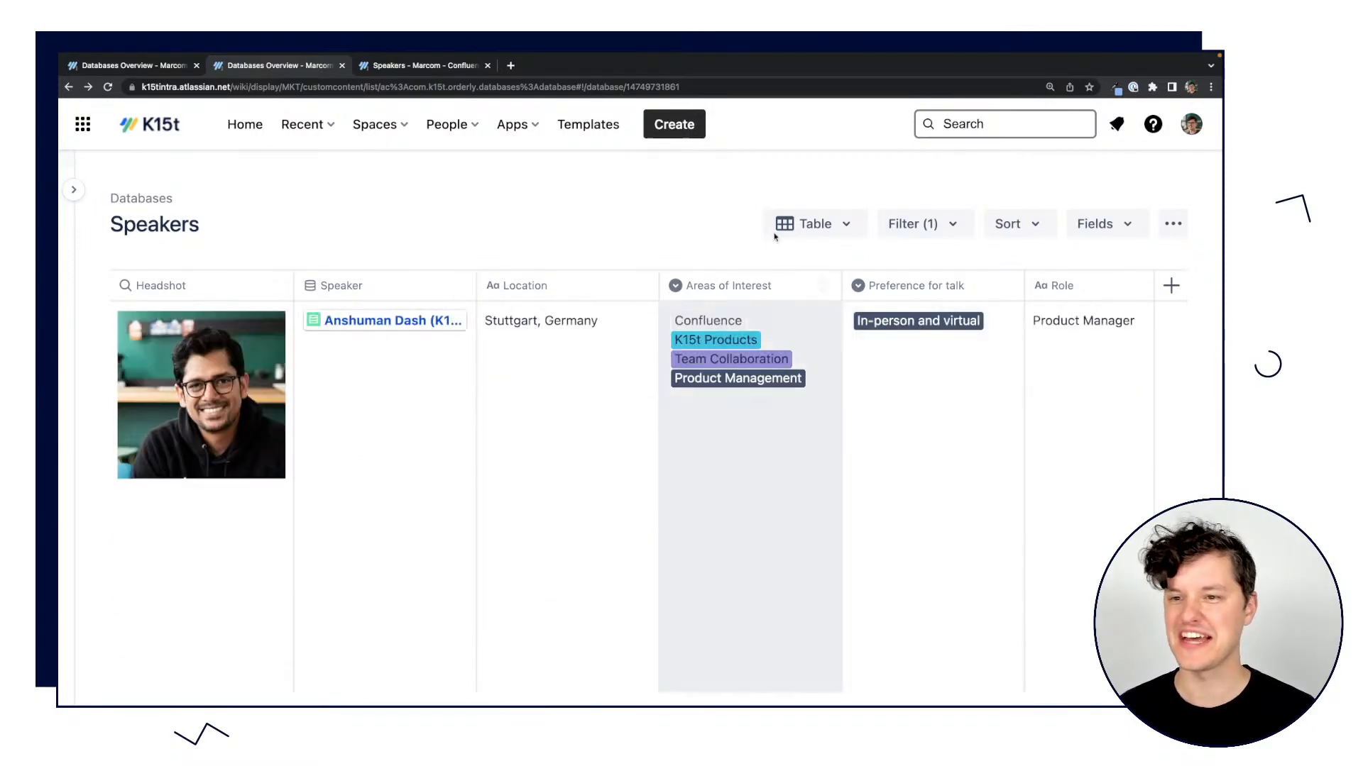
Hide the Bio, Role and Location fields from the Speakers table.
left_click(1100, 223)
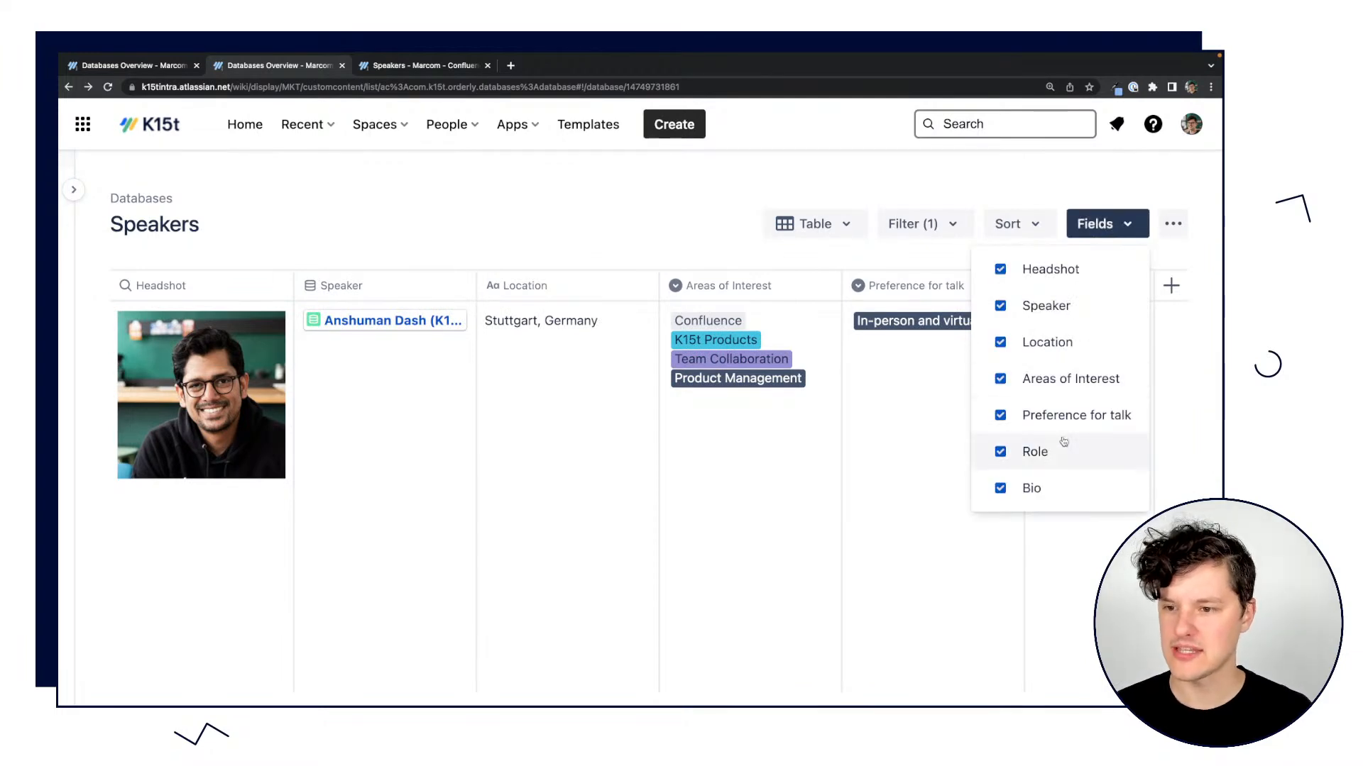
left_click(1023, 490)
left_click(1002, 452)
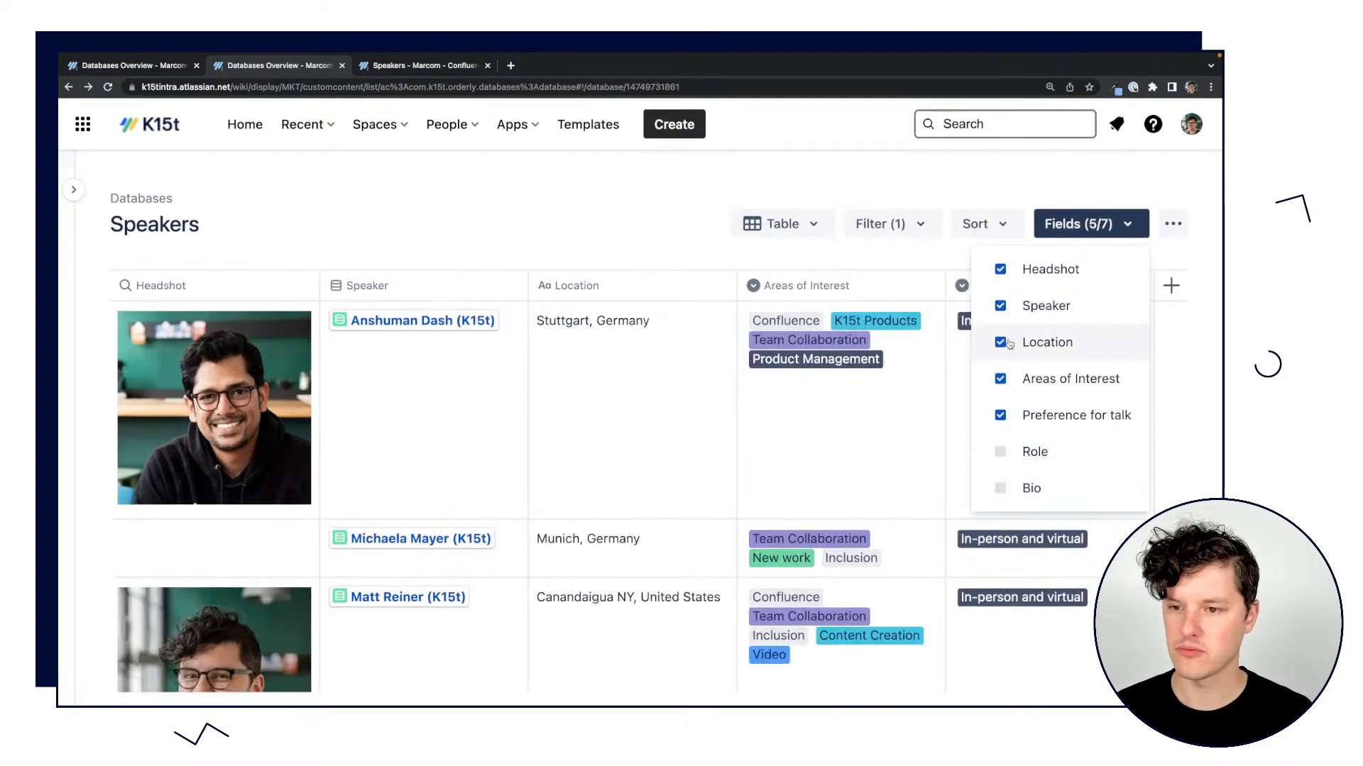
left_click(1001, 344)
left_click(993, 204)
Sort the filtered speakers by Location and look through the reordered entries.
left_click(978, 224)
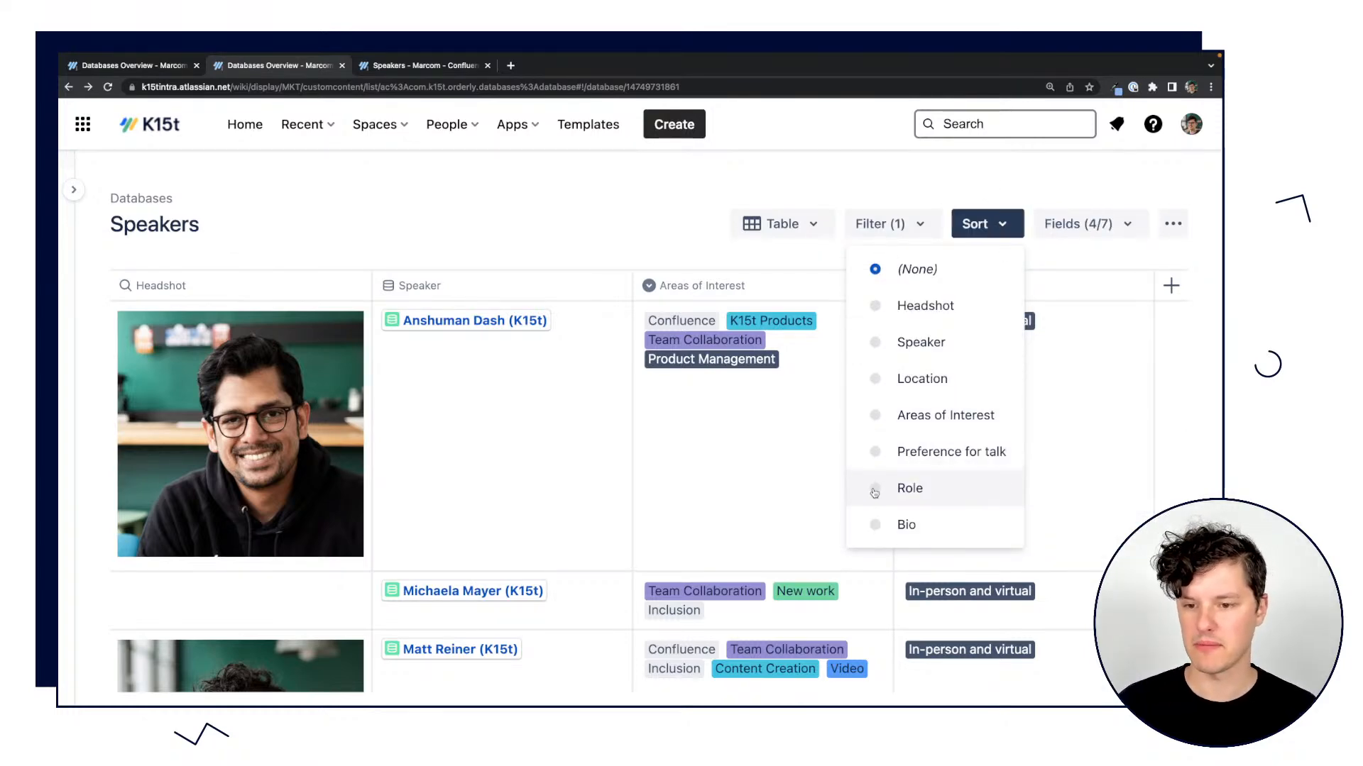
left_click(875, 378)
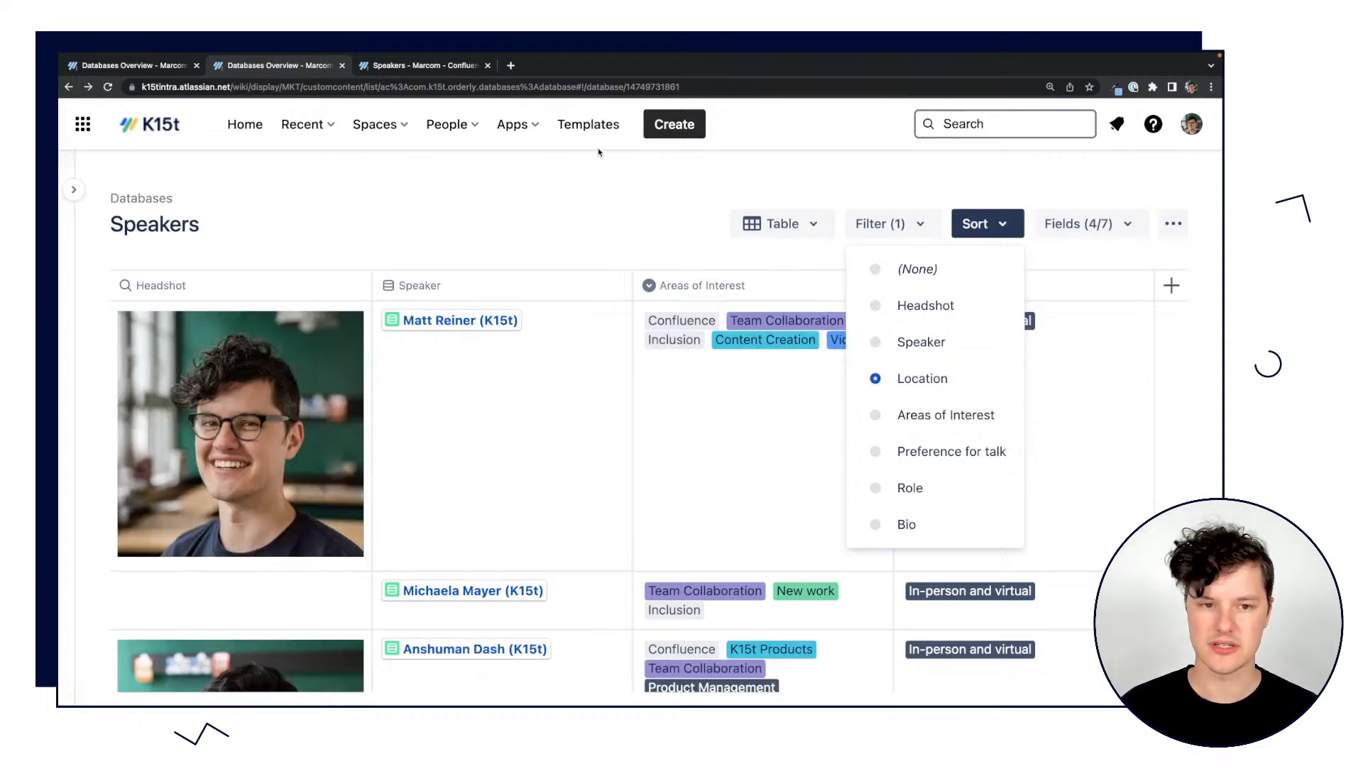
left_click(625, 196)
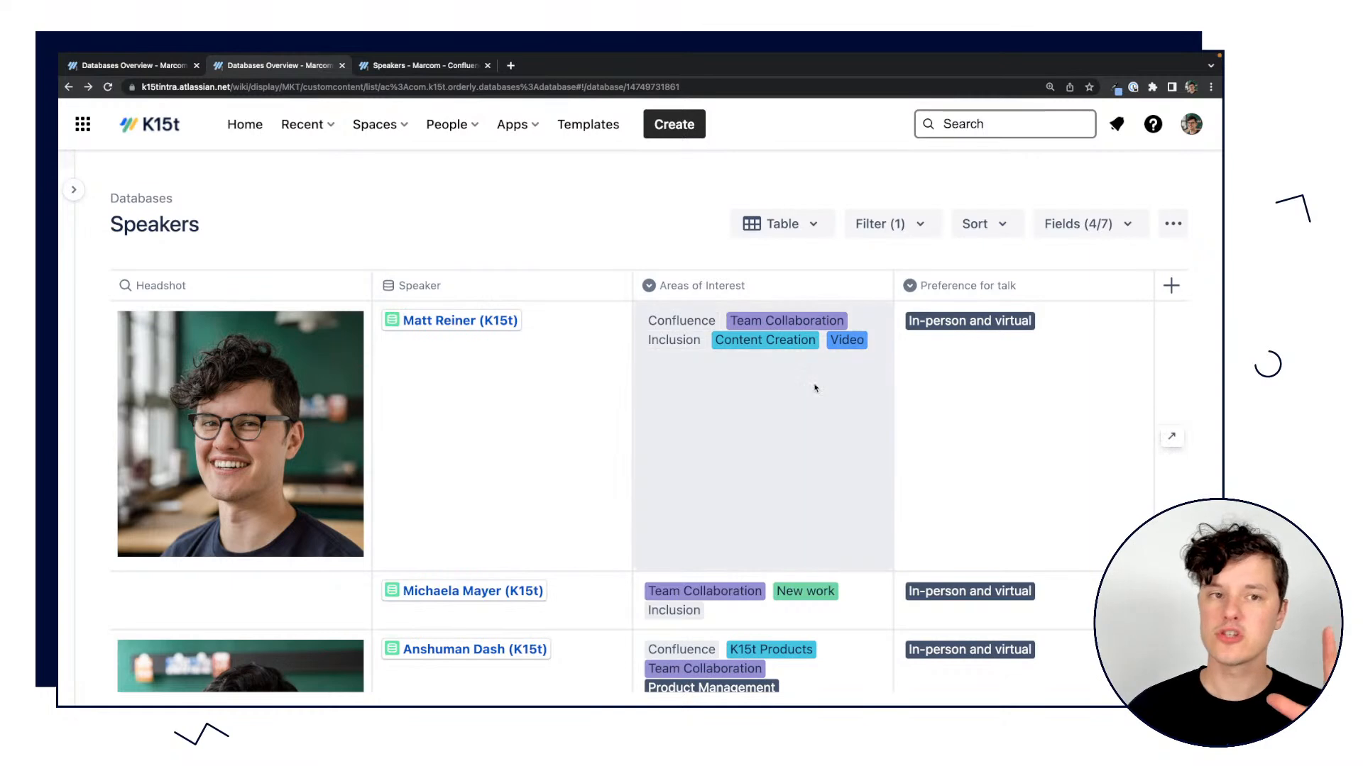
scroll(735, 485, "down", 1)
scroll(735, 485, "down", 3)
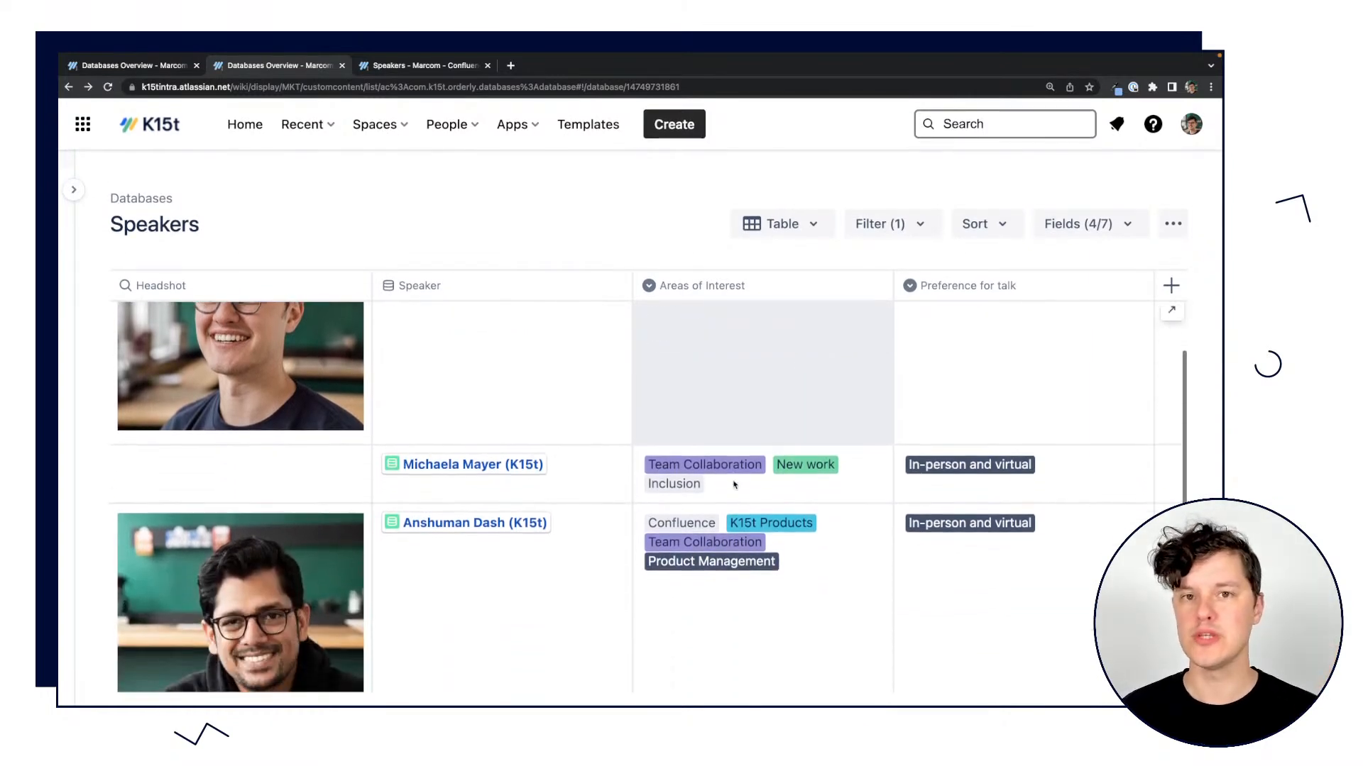
scroll(735, 485, "up", 4)
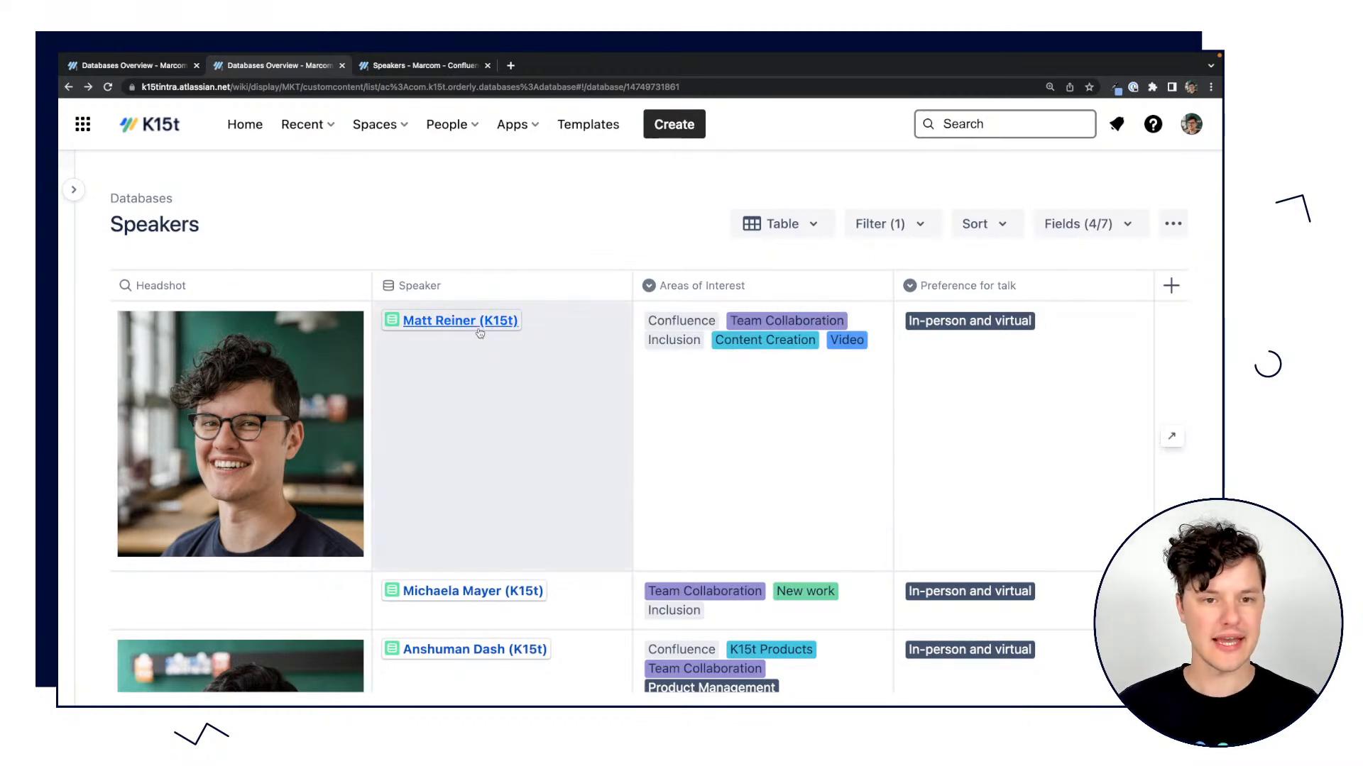
Open the linked people record from the first row's Speaker field, review its fields and close it.
left_click(477, 323)
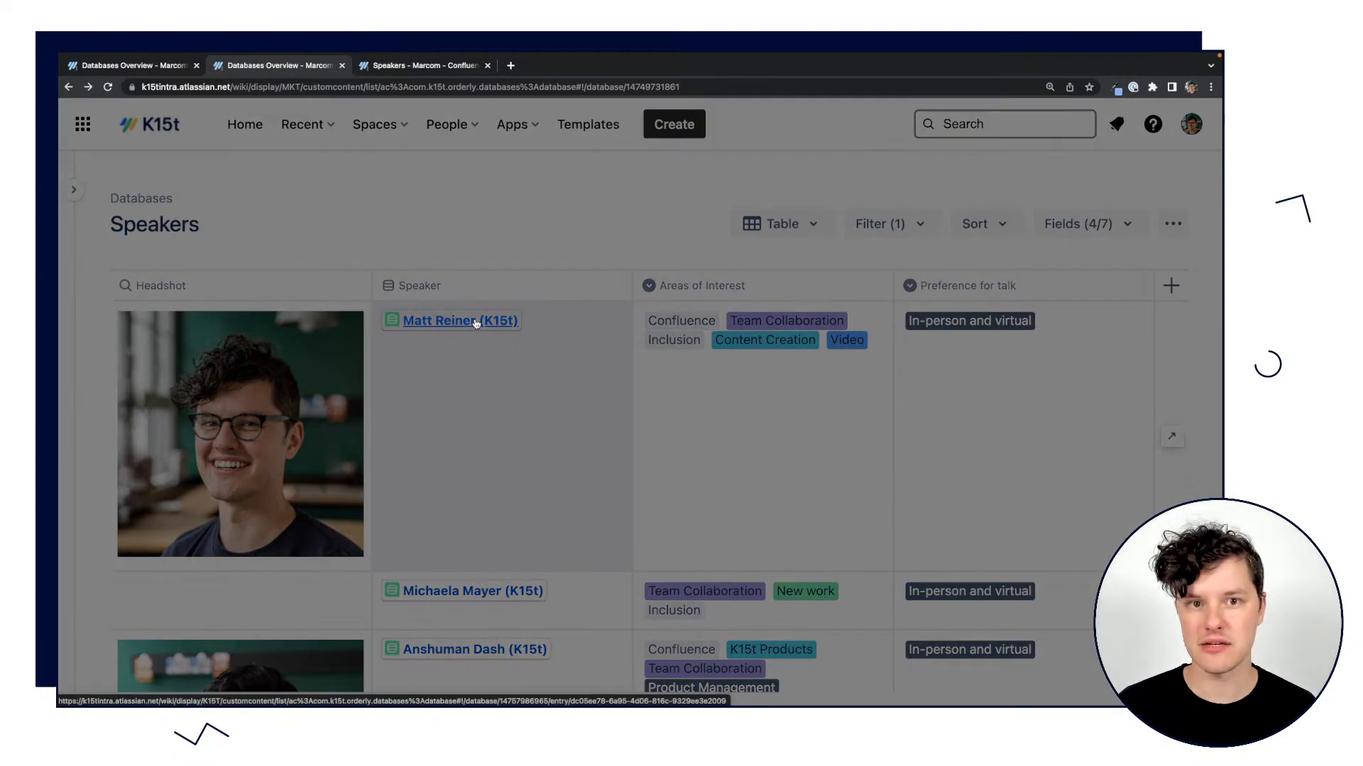
scroll(638, 472, "down", 5)
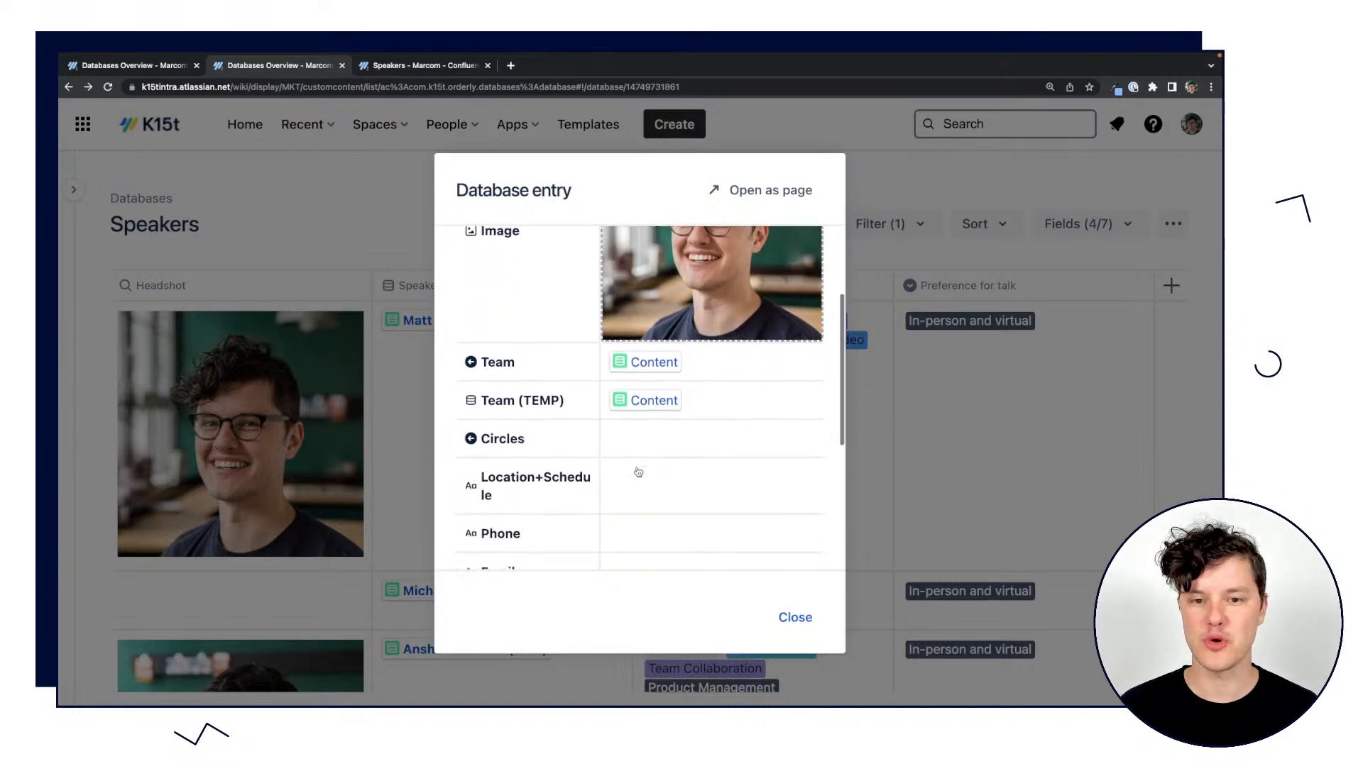
scroll(616, 421, "down", 3)
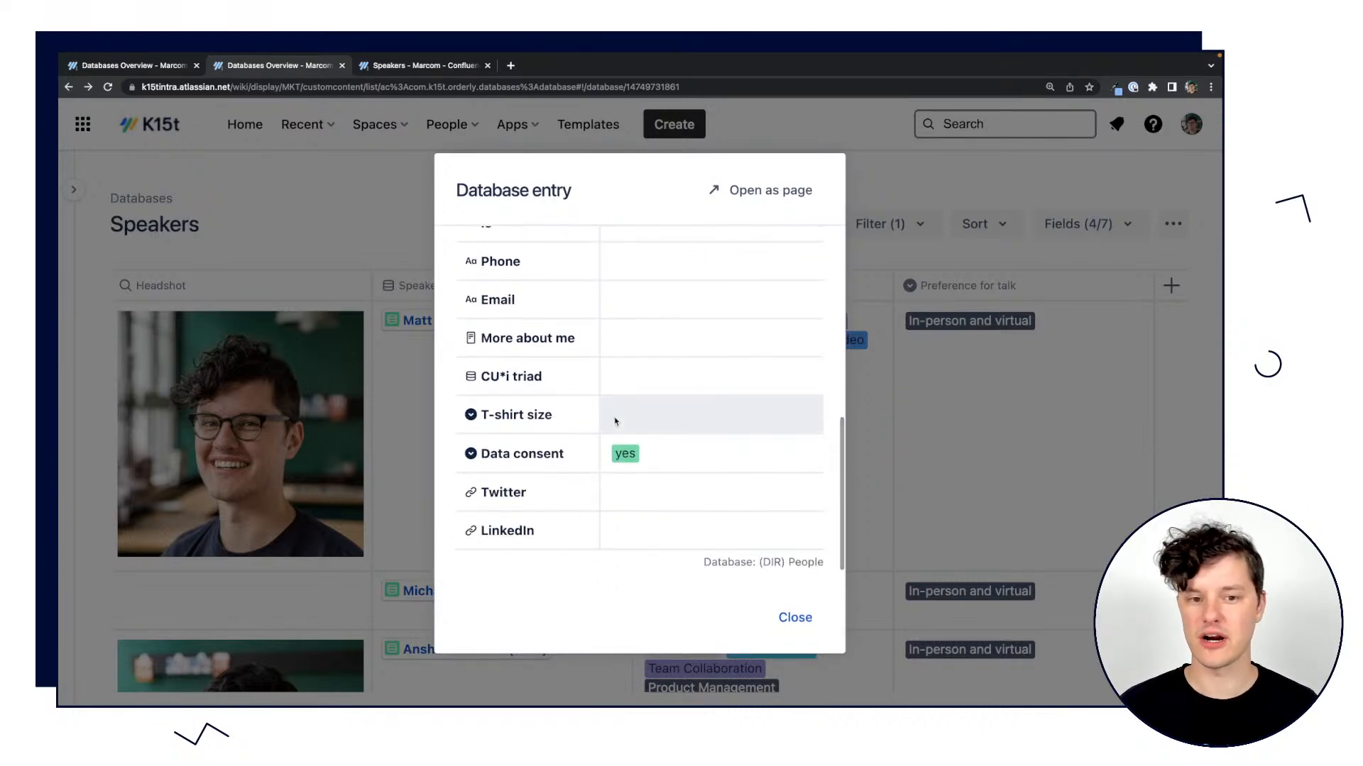
scroll(617, 419, "up", 10)
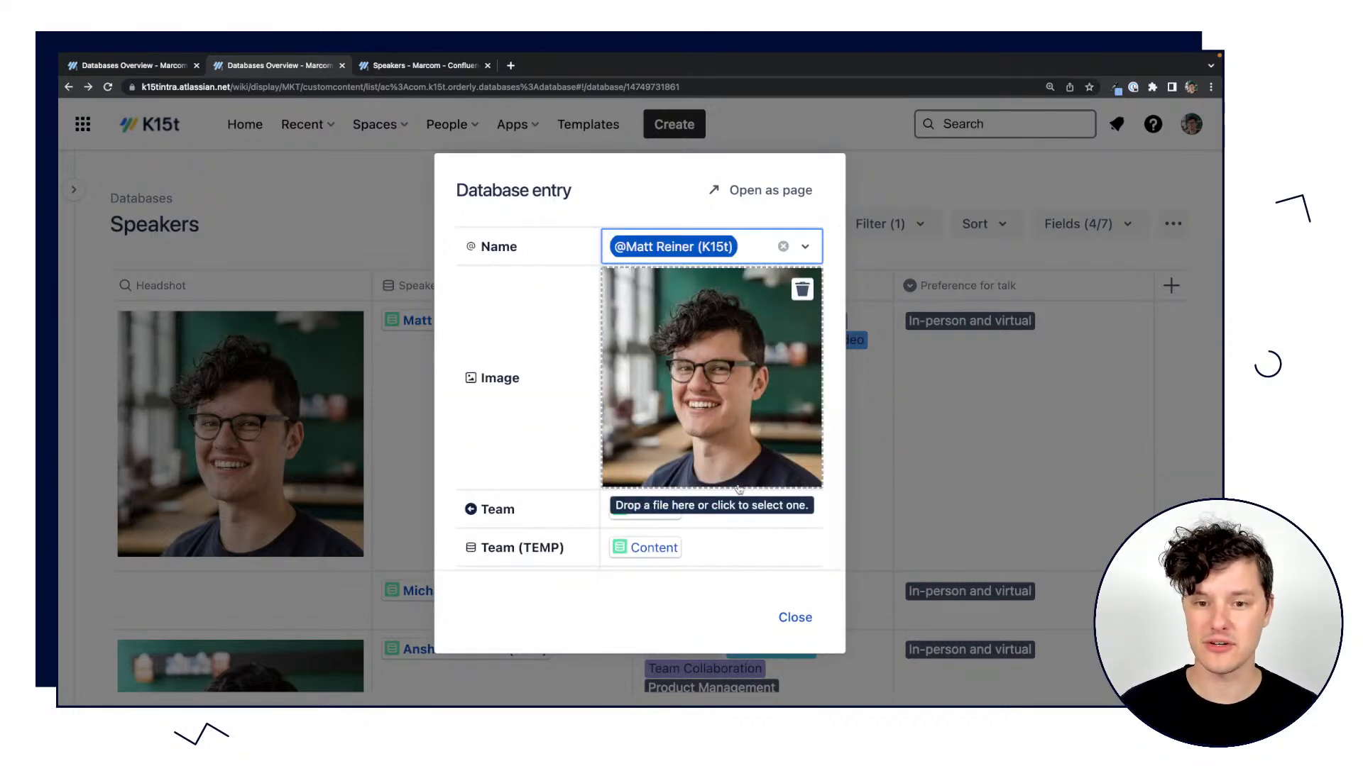
left_click(795, 617)
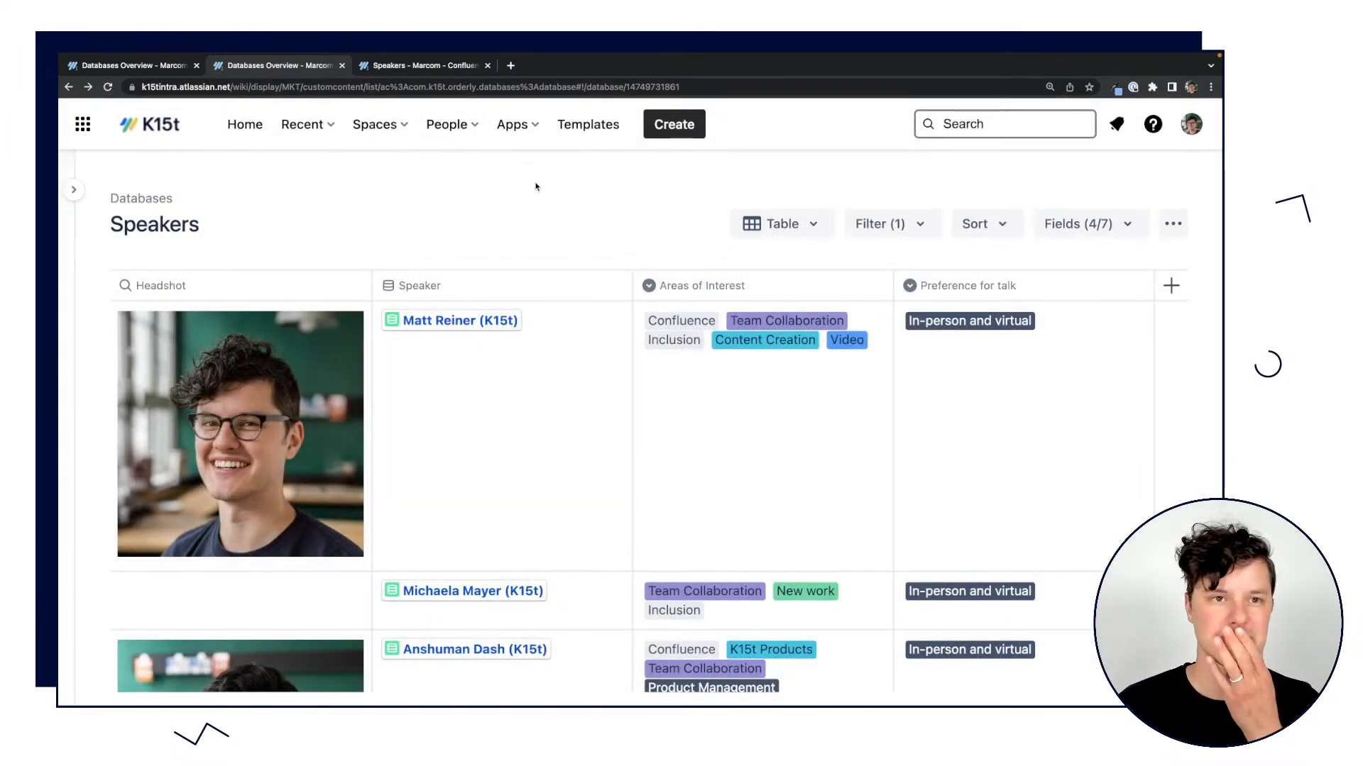
Switch to the Speakers page in the Marcom space and check where it sits in the page tree.
left_click(416, 68)
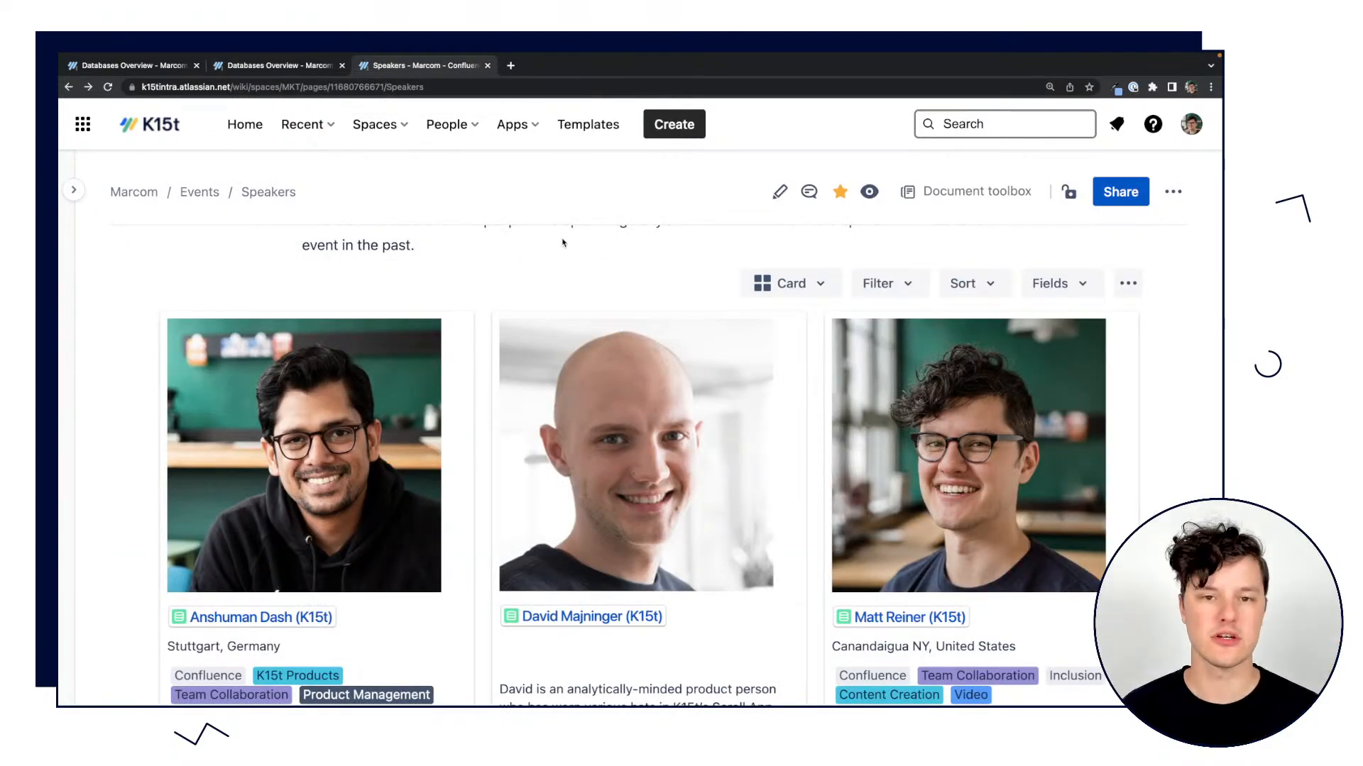
scroll(637, 256, "up", 2)
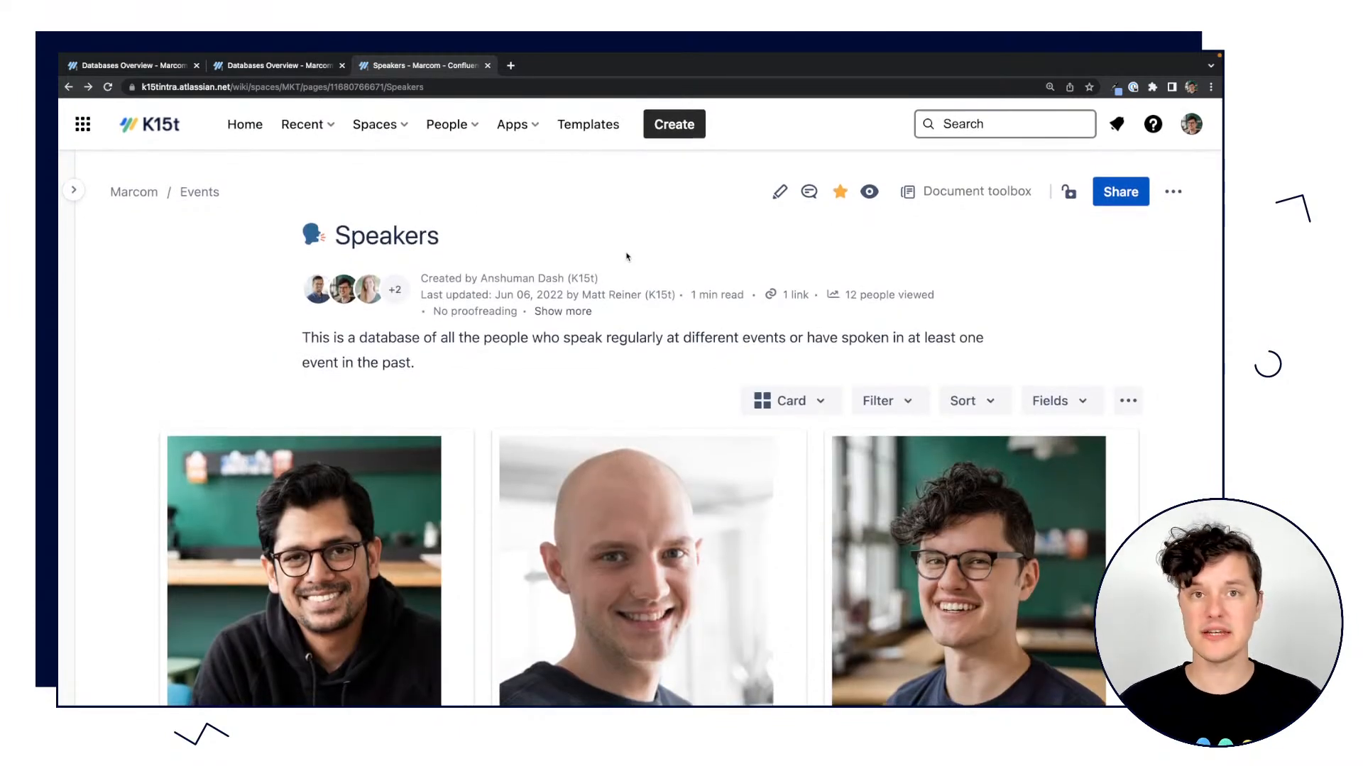
left_click(73, 190)
scroll(174, 497, "down", 5)
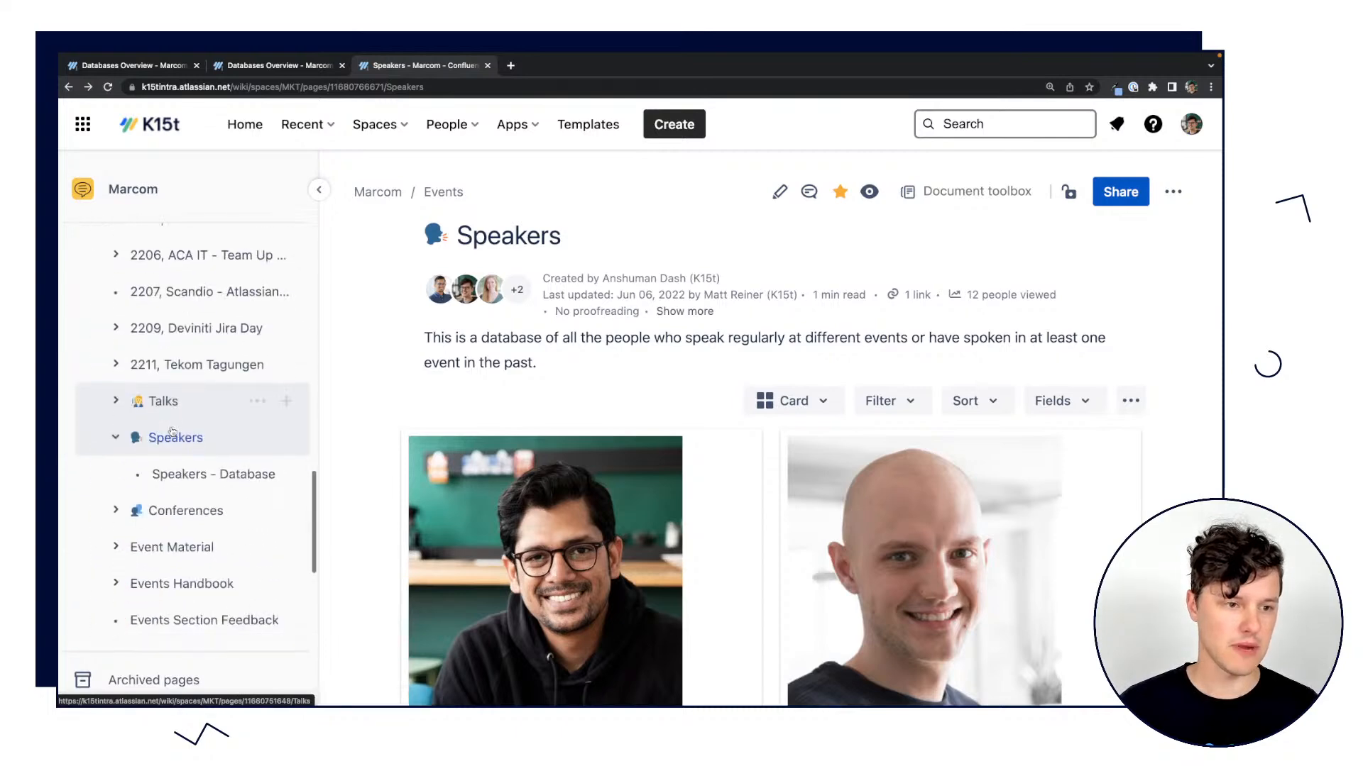
scroll(172, 431, "down", 2)
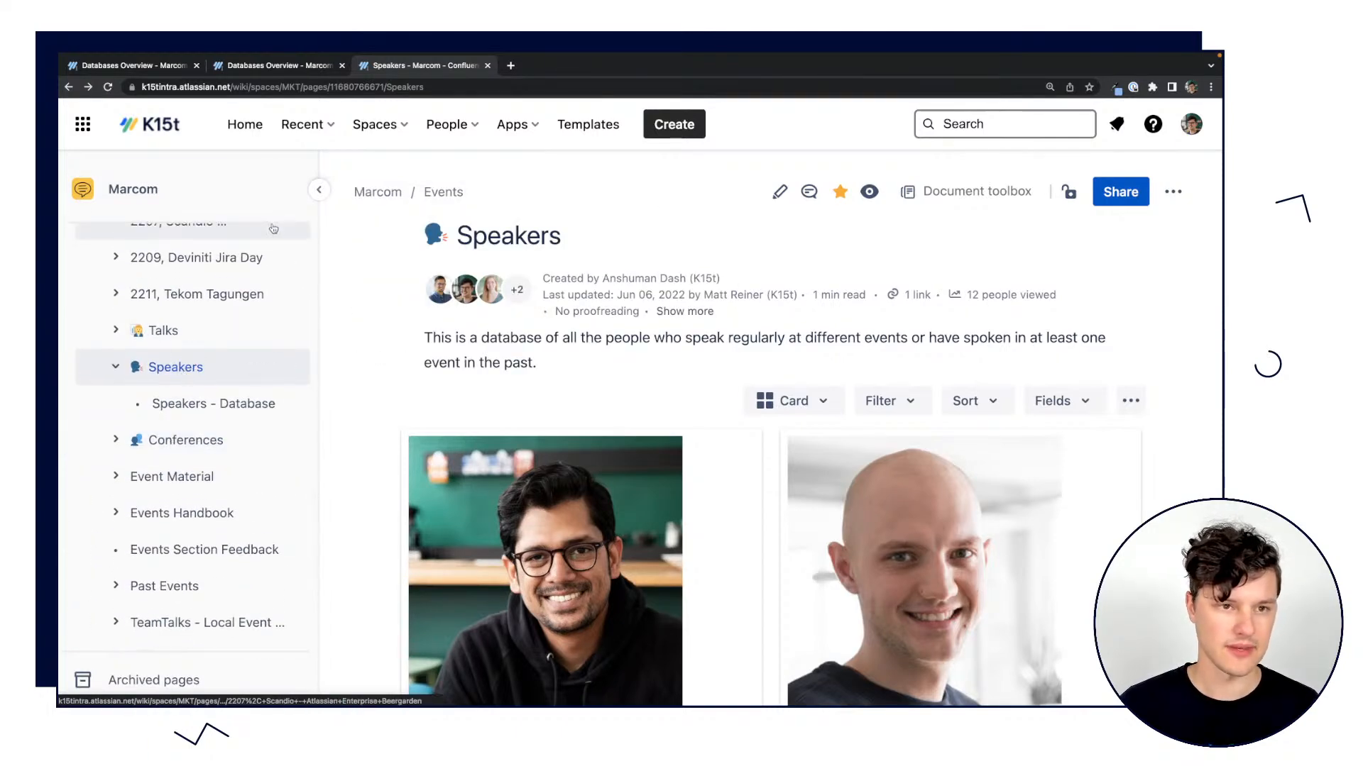
left_click(318, 189)
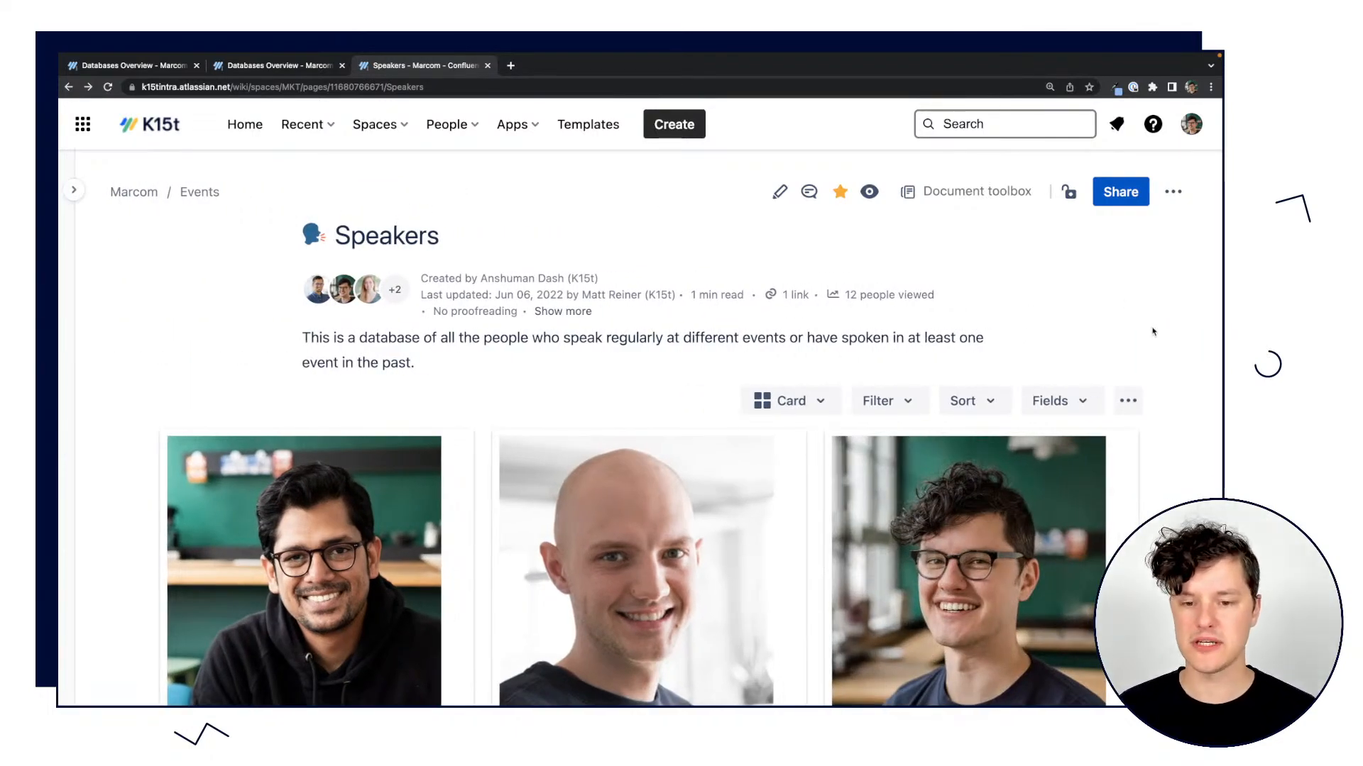
Check the view types offered for the embedded Speakers database, keep Card, and look over the speaker cards.
scroll(1153, 331, "down", 2)
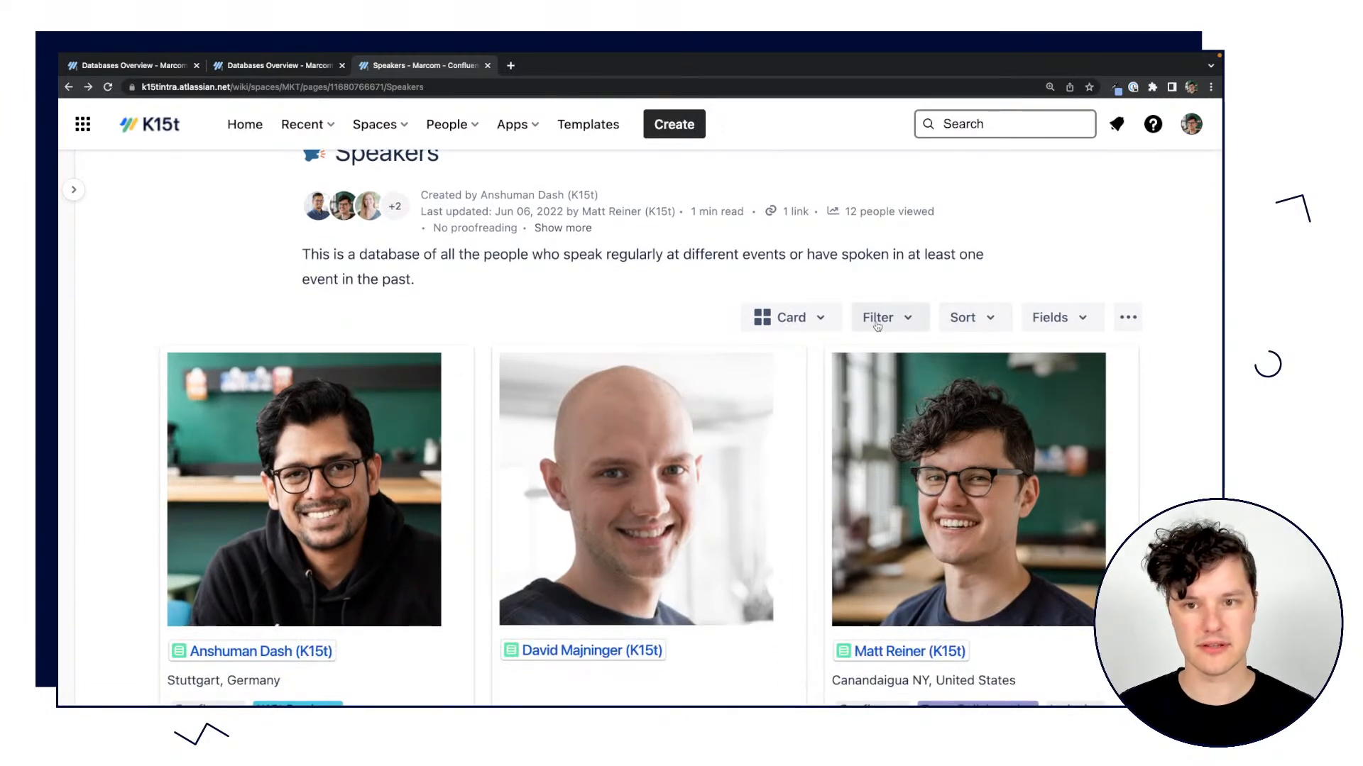
left_click(820, 317)
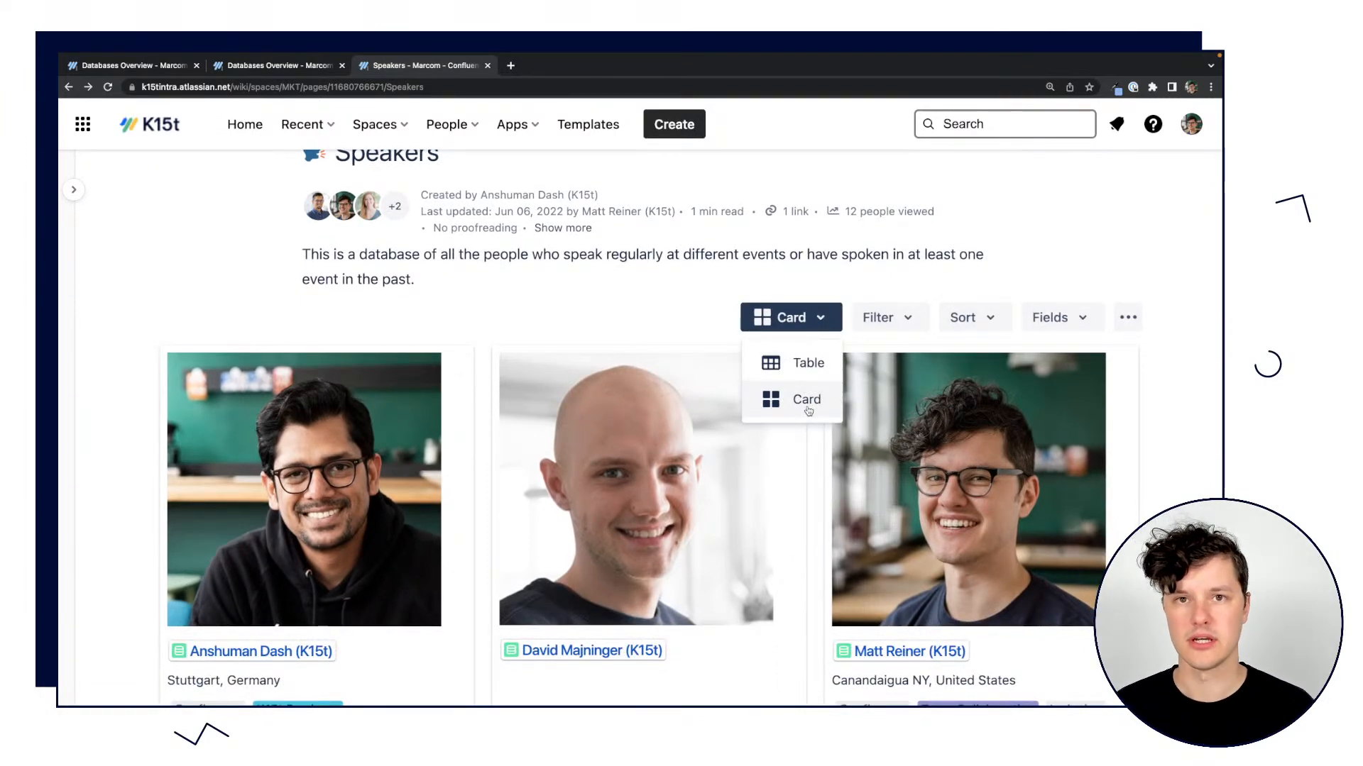
left_click(779, 314)
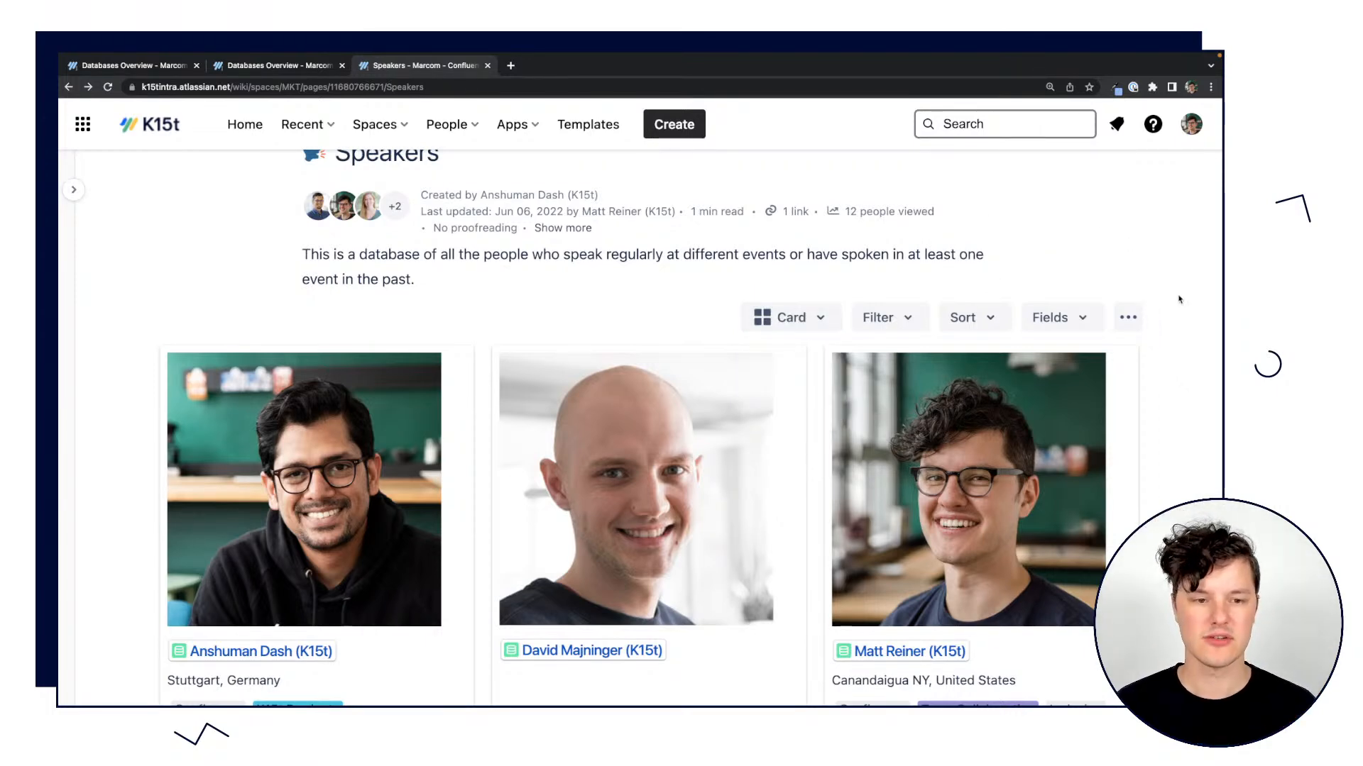
scroll(1178, 300, "down", 5)
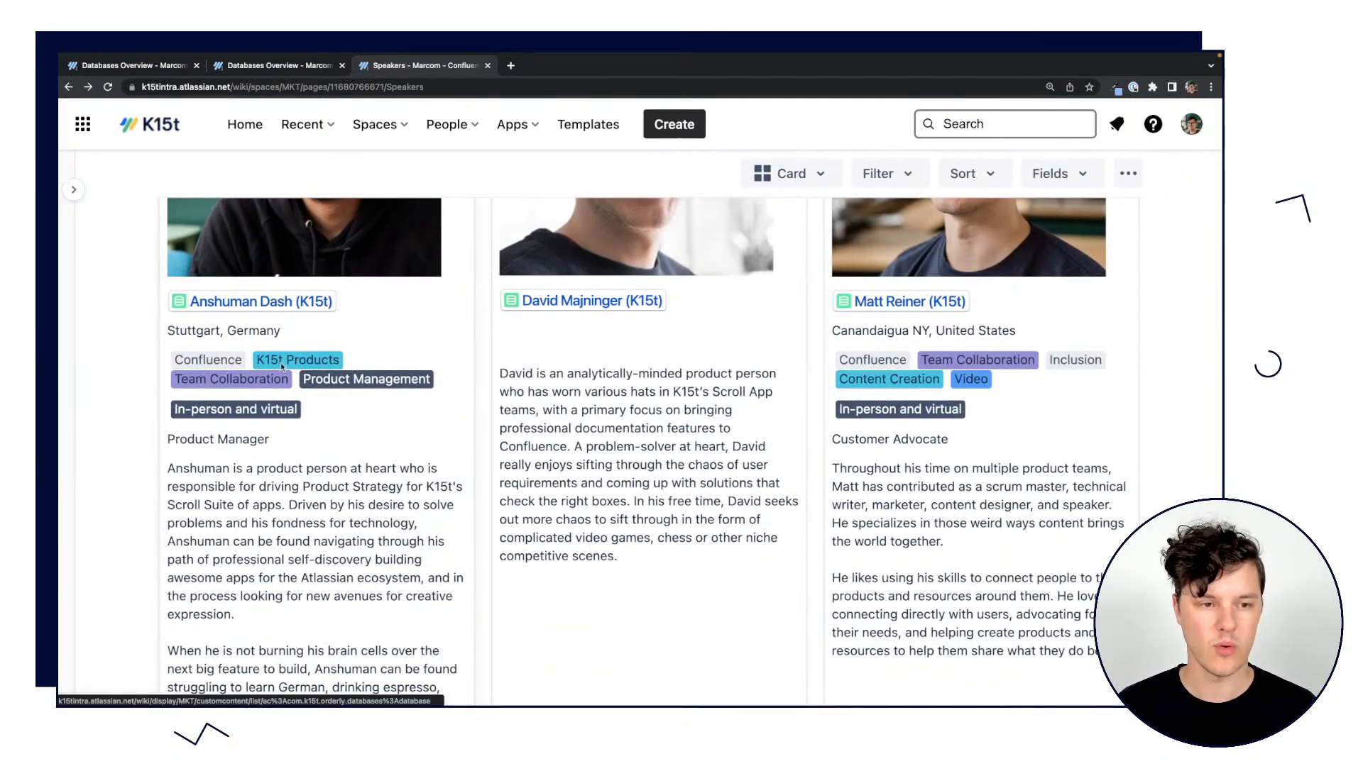
Open the Speakers page for editing, review the Orderly Database macro's settings, and leave the editor without changing anything.
scroll(941, 508, "down", 7)
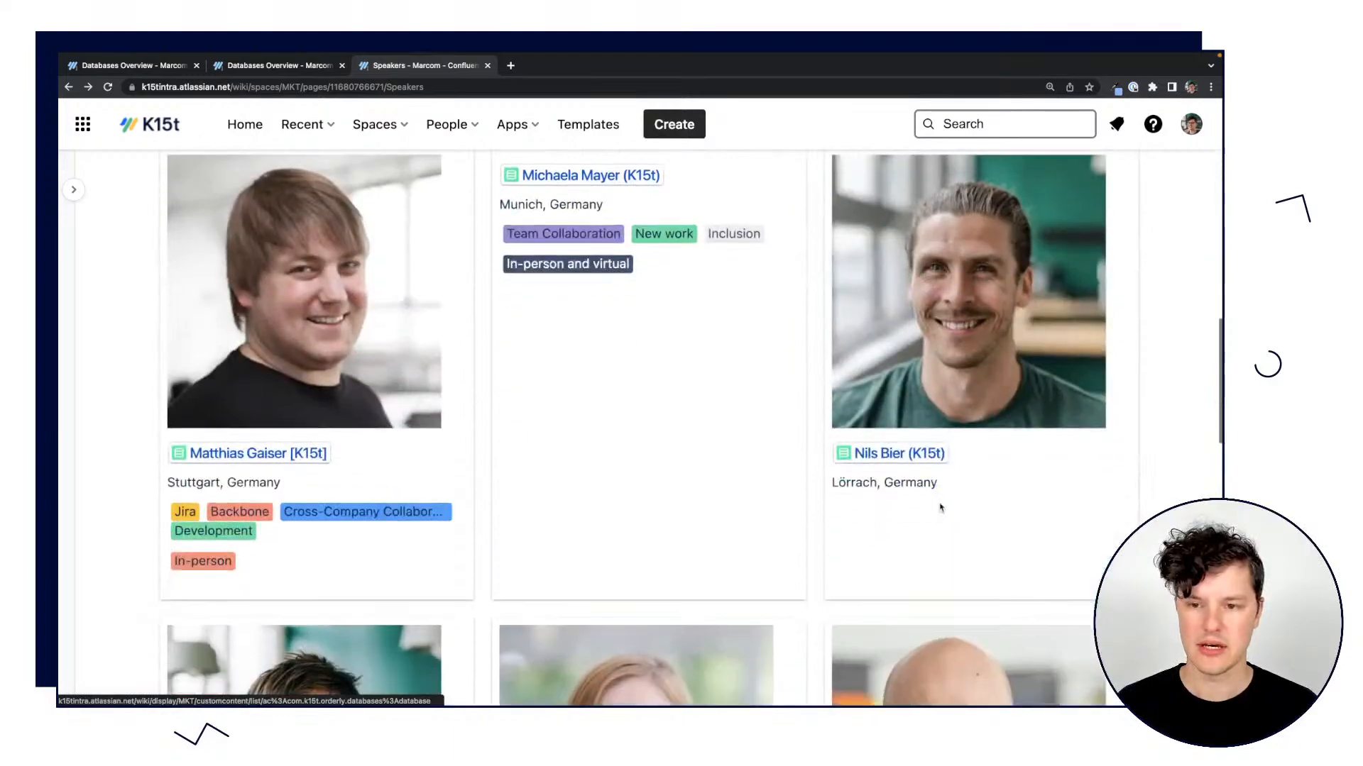
scroll(936, 516, "up", 12)
left_click(775, 189)
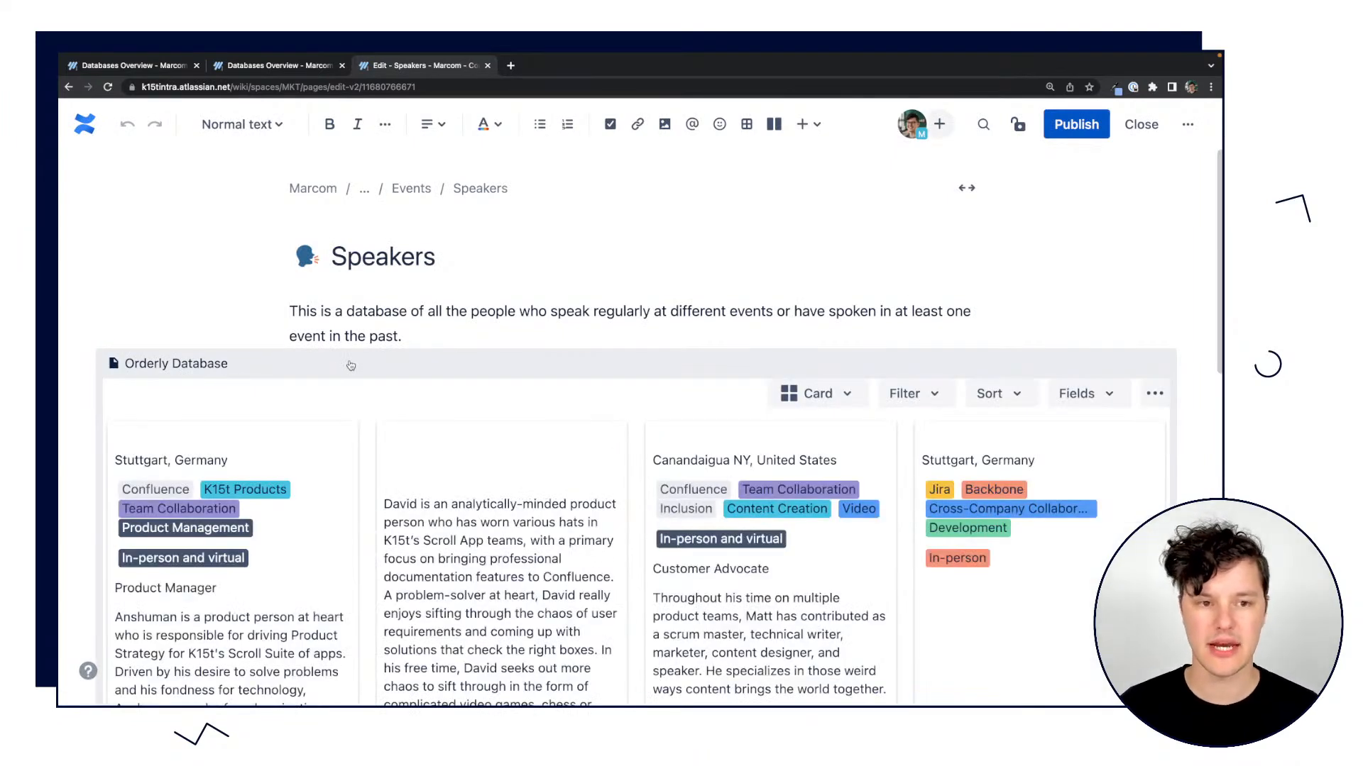
left_click(350, 366)
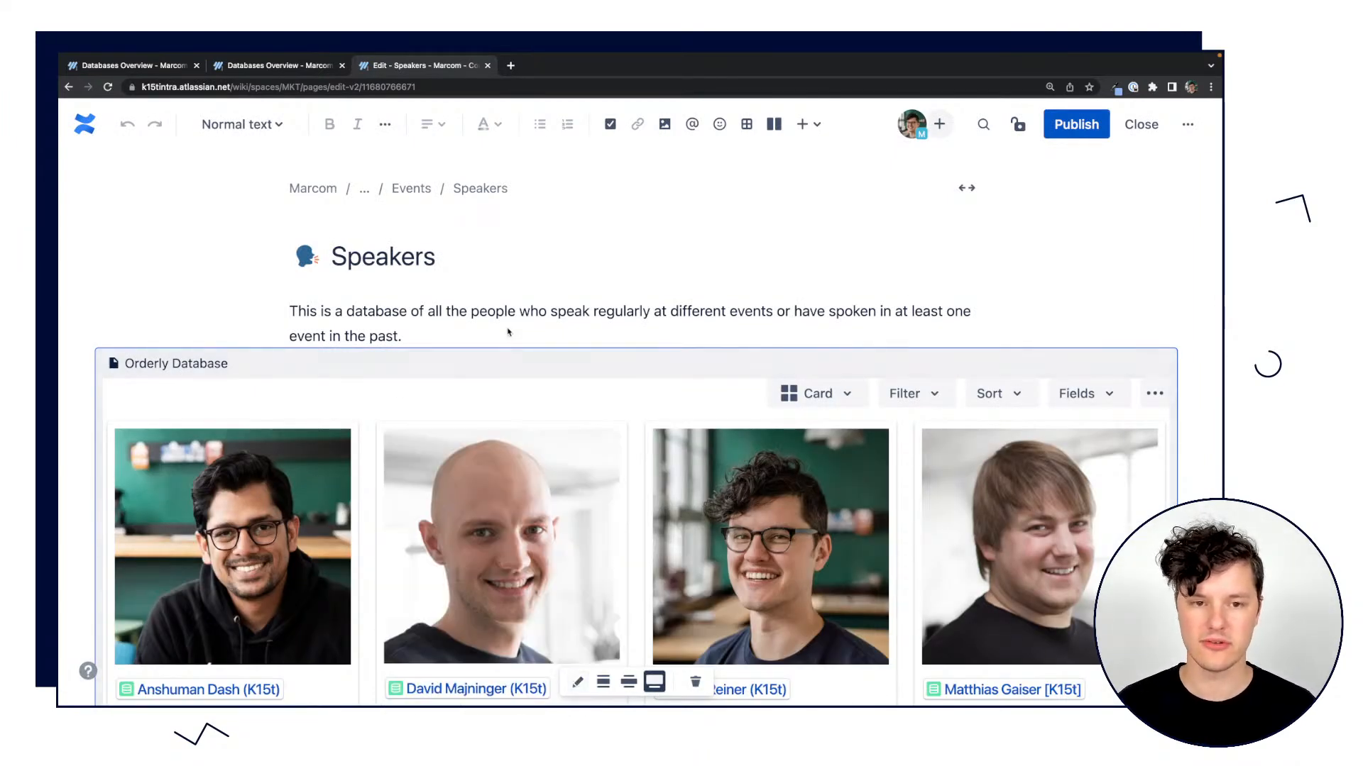
left_click(578, 682)
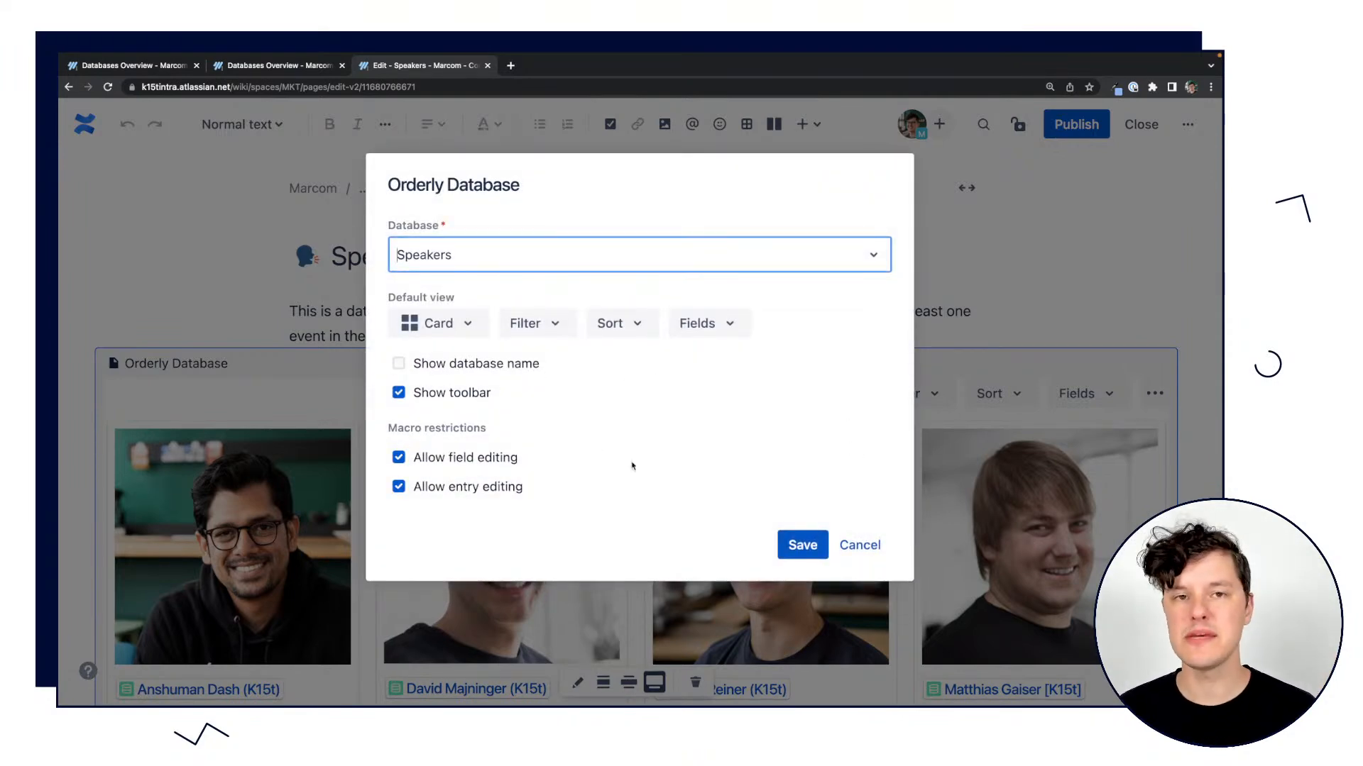
left_click(861, 545)
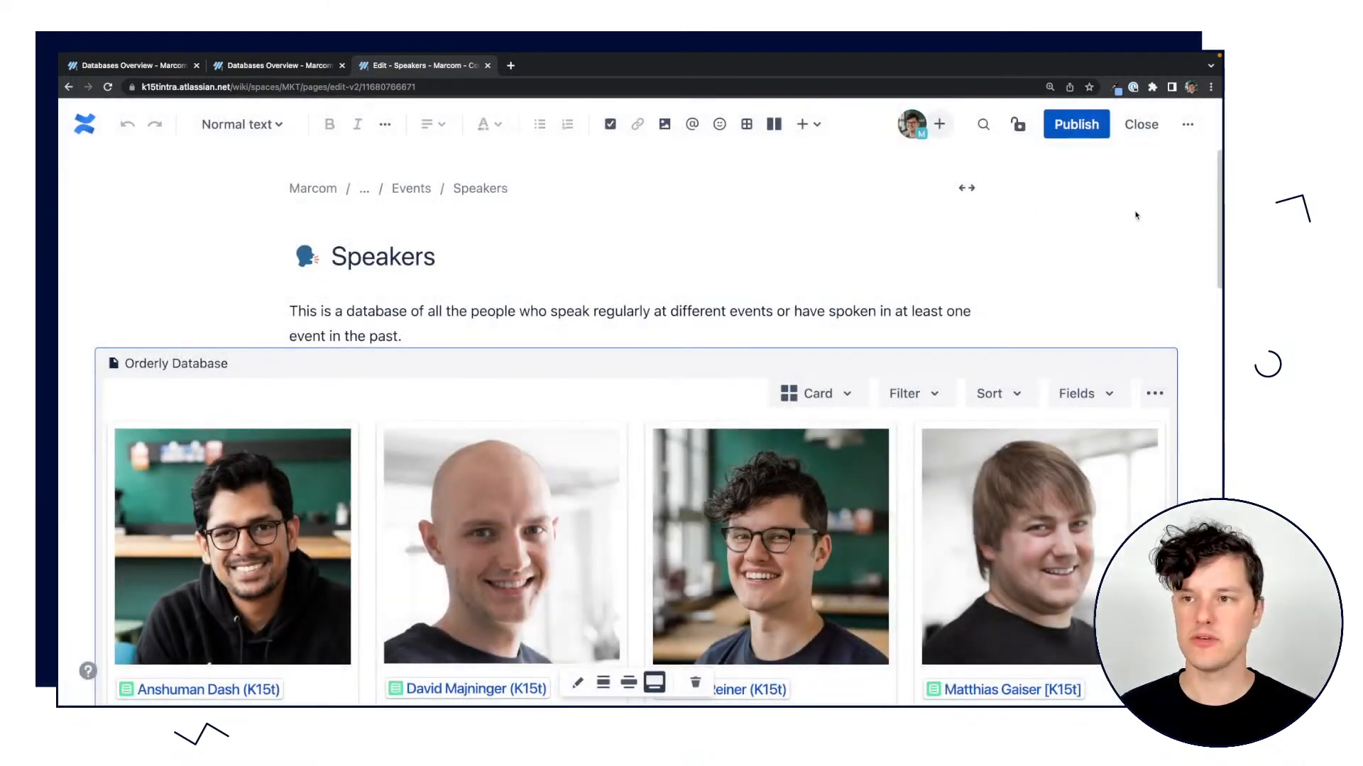
left_click(1141, 125)
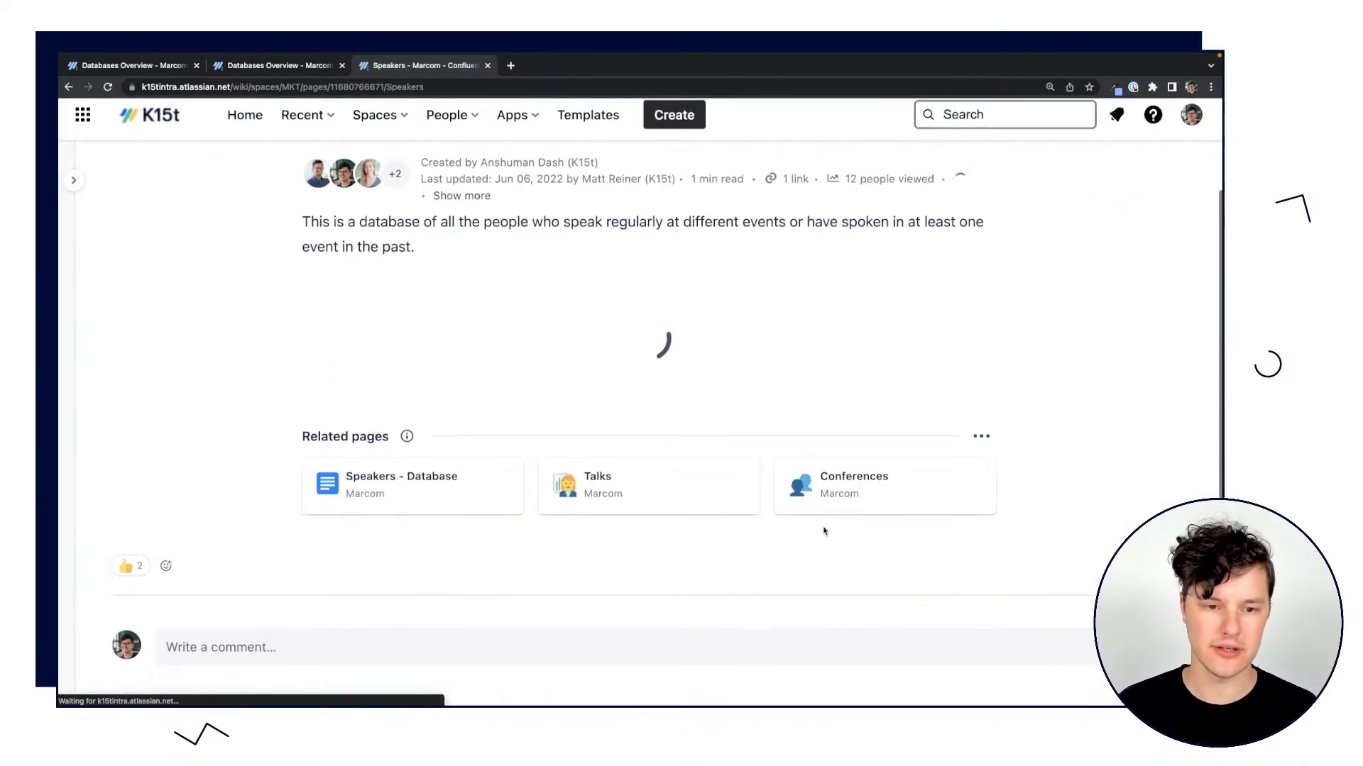
Add "New work" to the Areas of Interest of the third speaker card's entry and apply the edit.
scroll(695, 354, "down", 1)
scroll(694, 355, "up", 3)
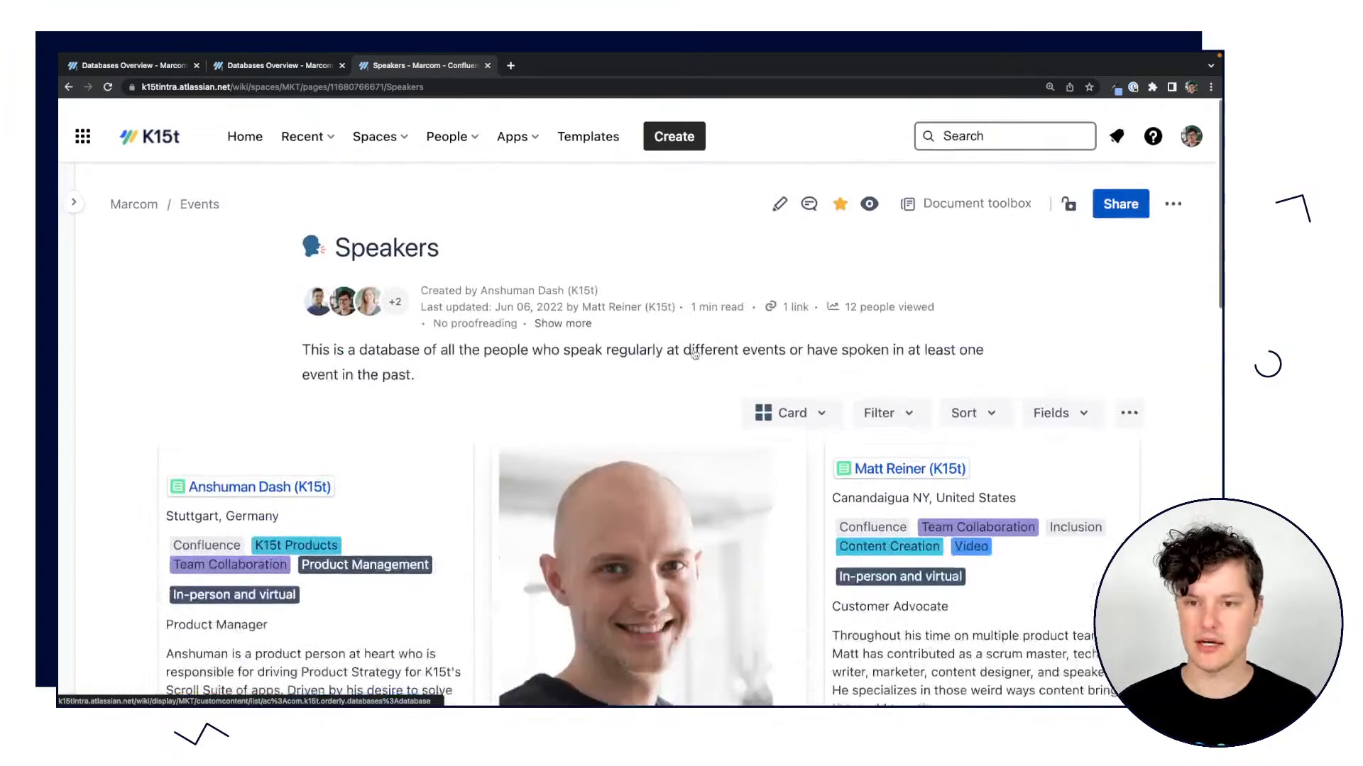
scroll(720, 382, "down", 5)
scroll(720, 382, "down", 3)
left_click(1004, 365)
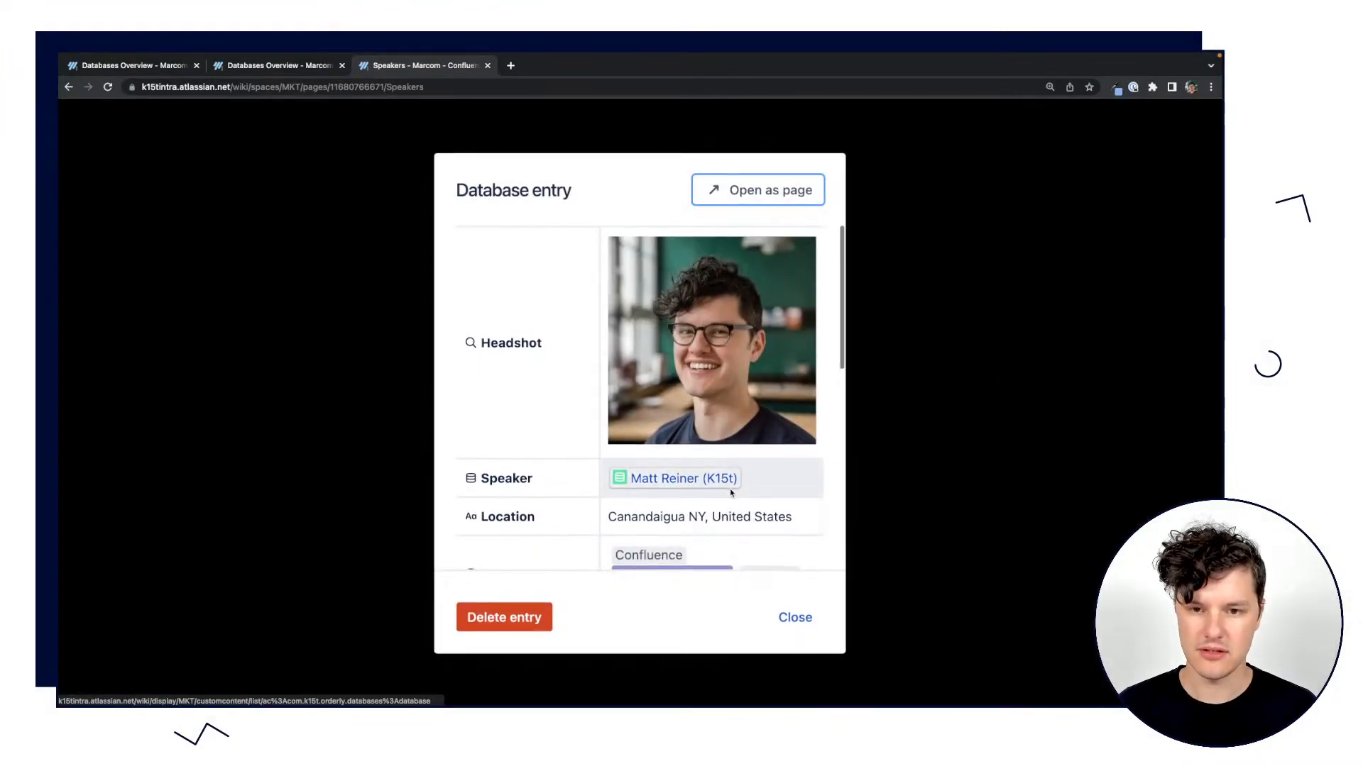
scroll(795, 483, "down", 3)
left_click(773, 442)
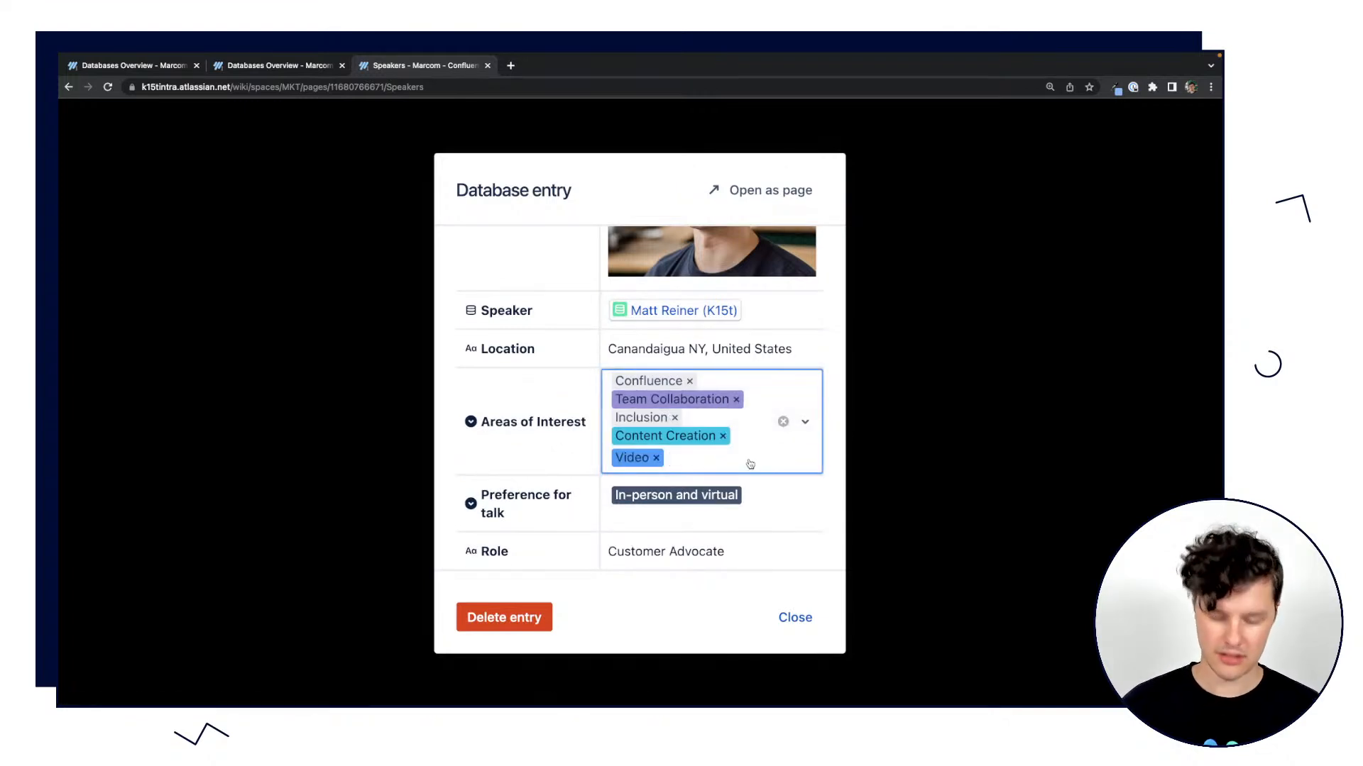
type("New")
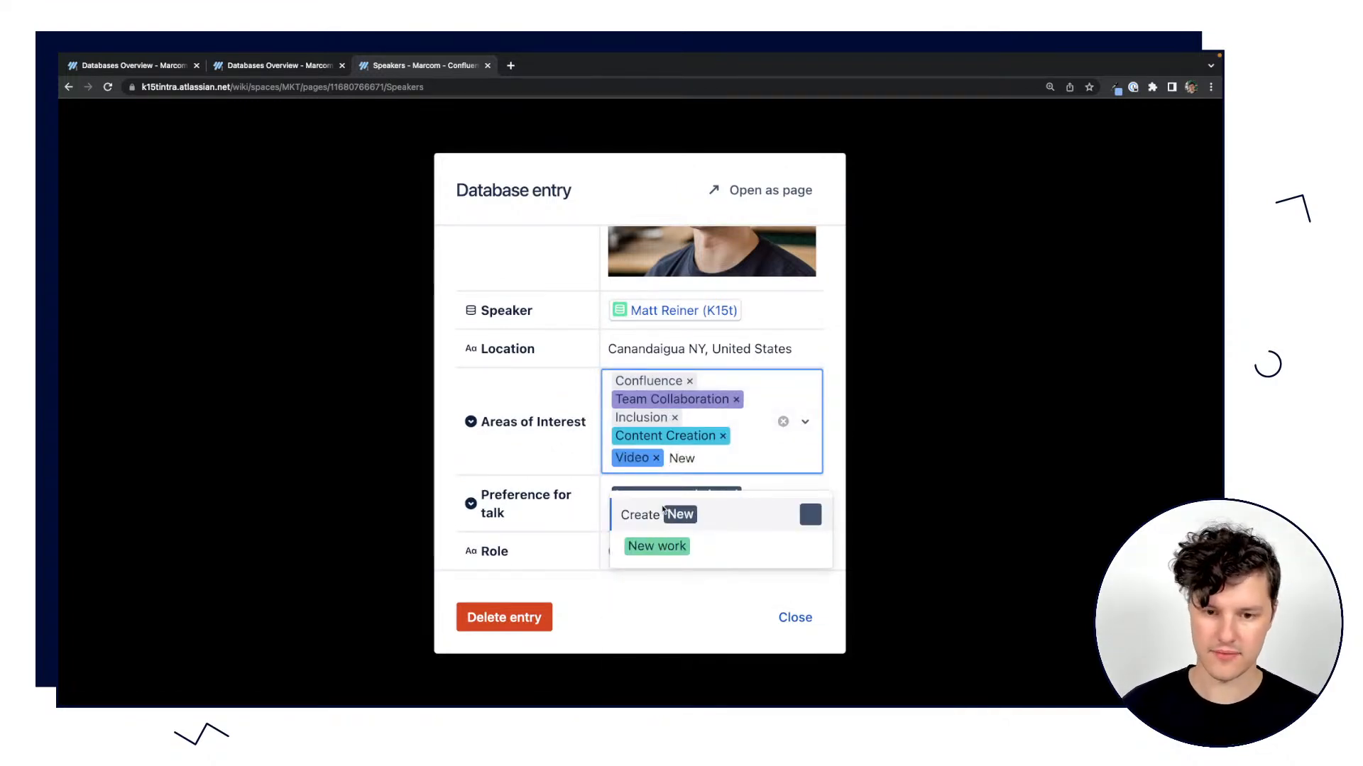
left_click(657, 545)
scroll(715, 494, "down", 2)
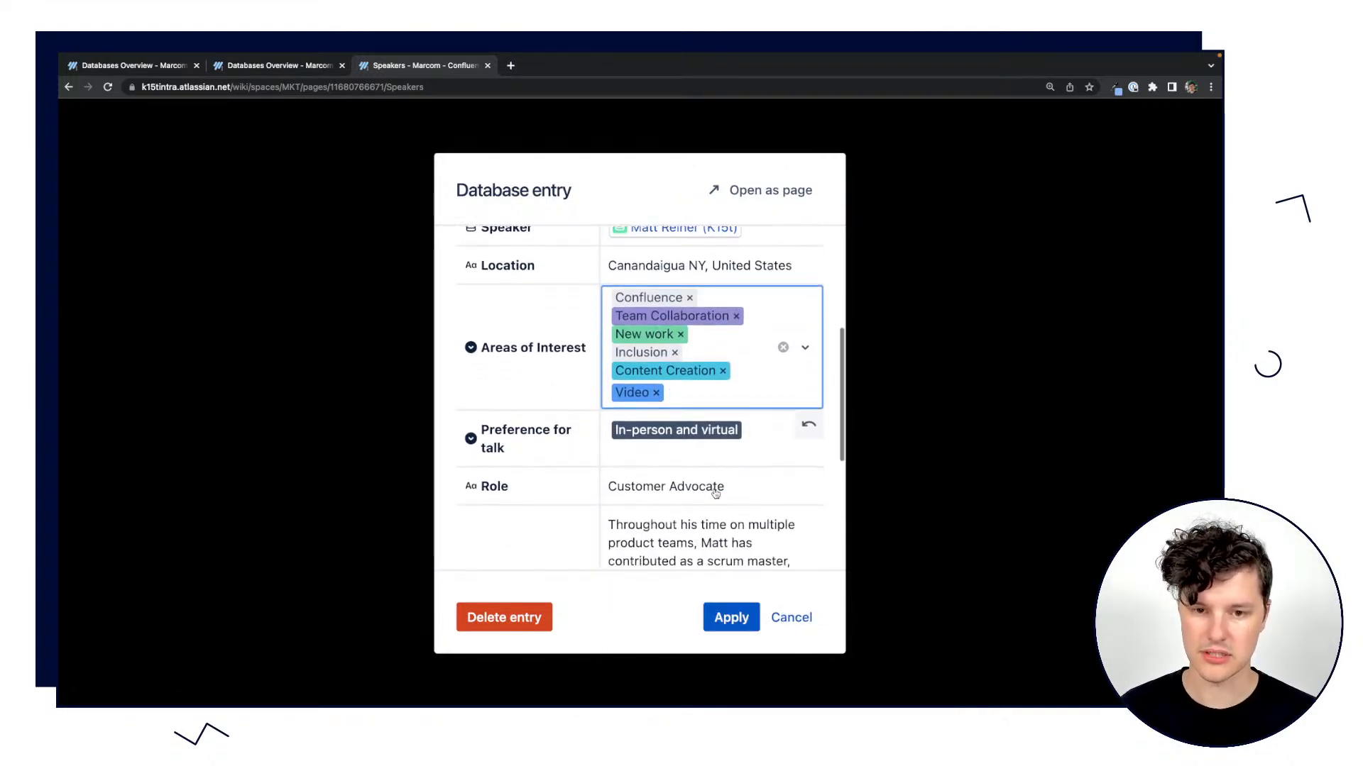
left_click(731, 617)
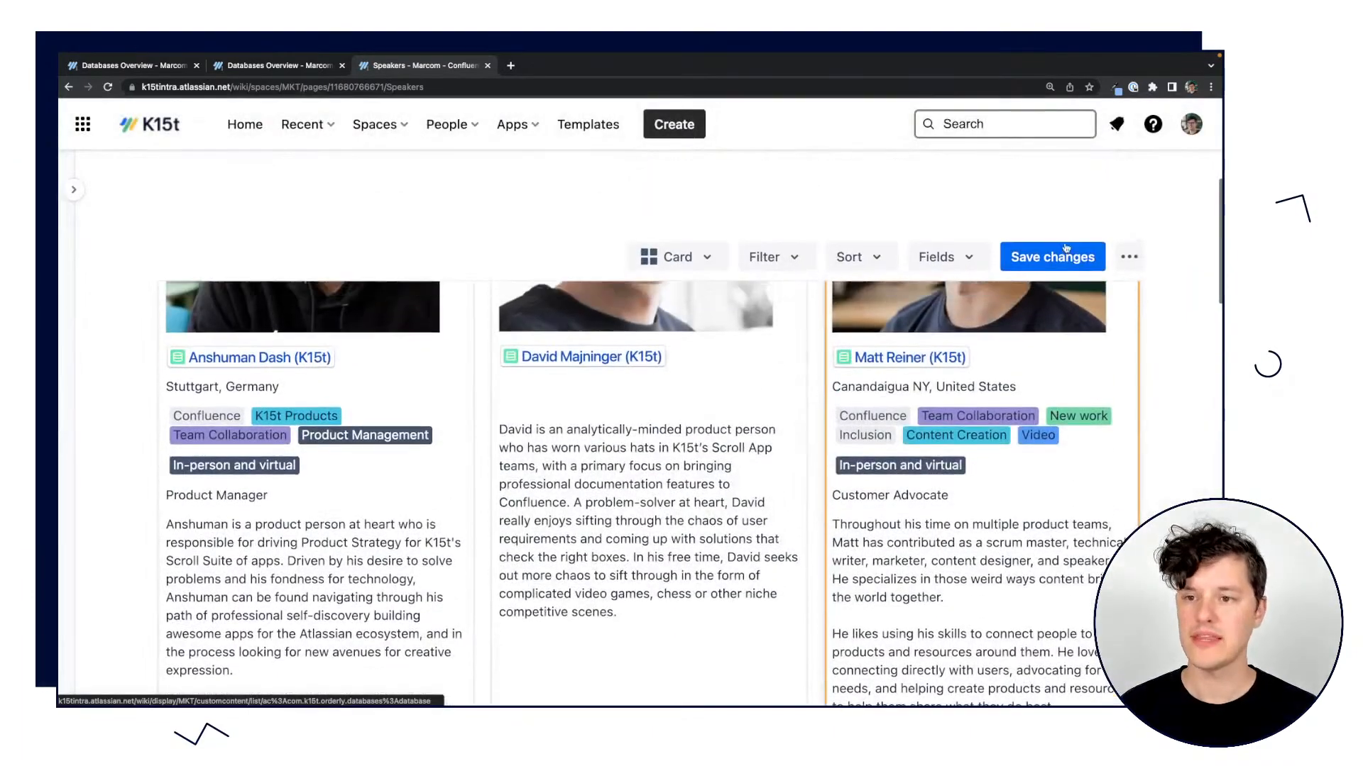
Save the entry change from the embedded Speakers database and look over the updated cards.
left_click(1065, 255)
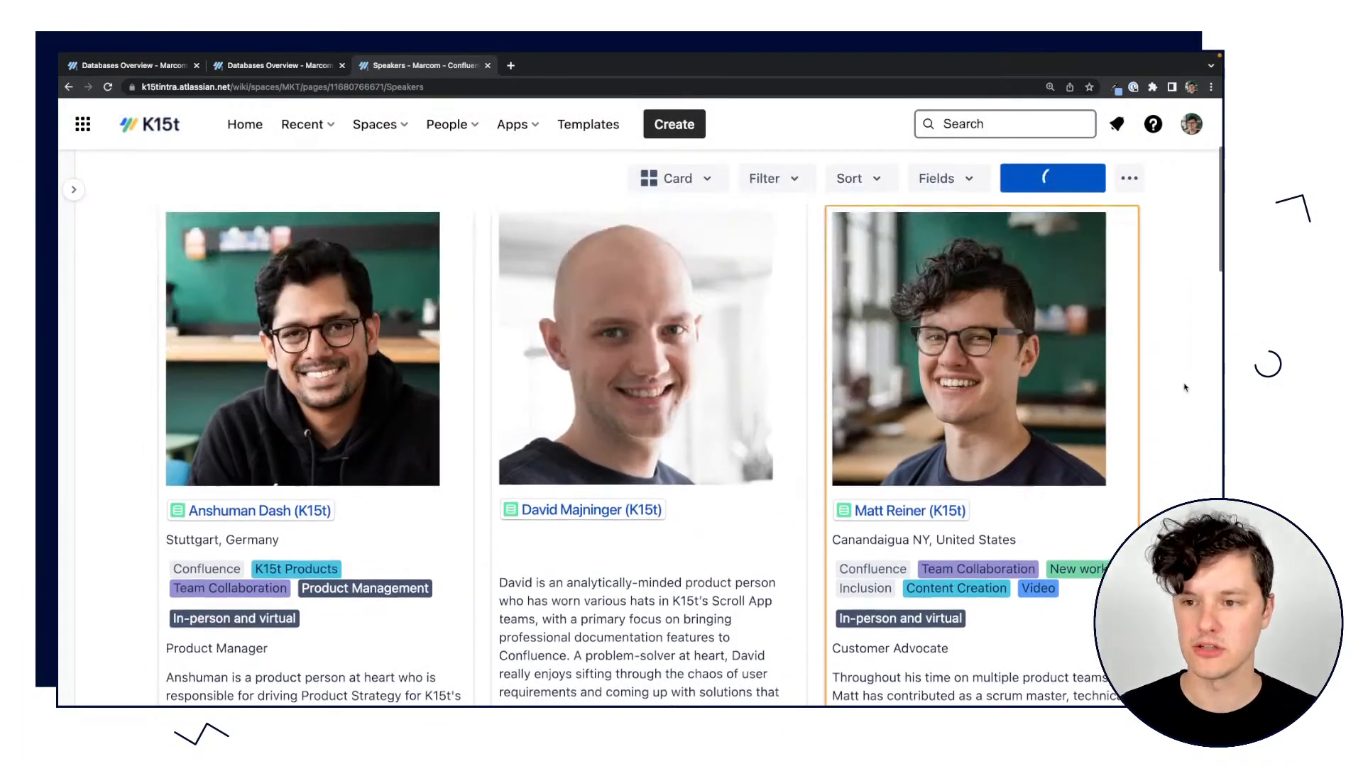
scroll(1048, 560, "down", 5)
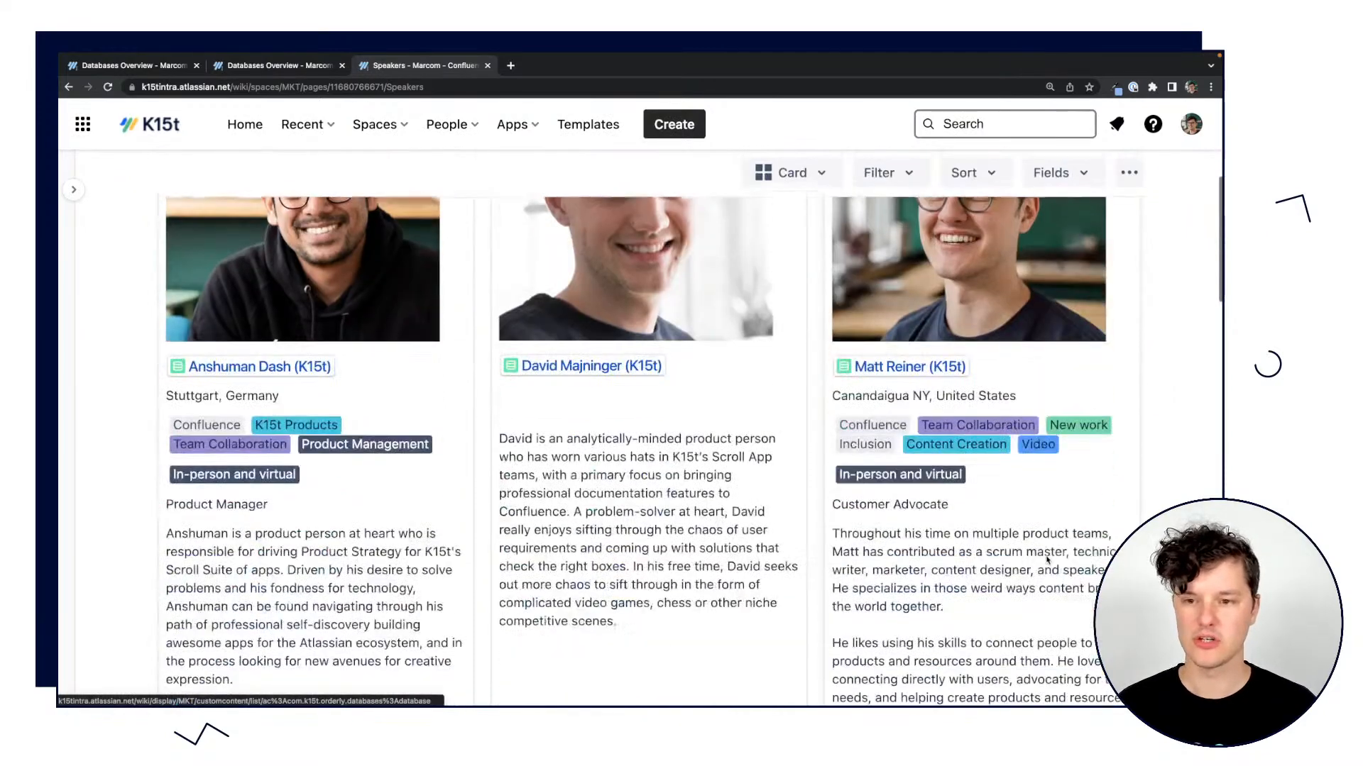
scroll(1048, 560, "up", 5)
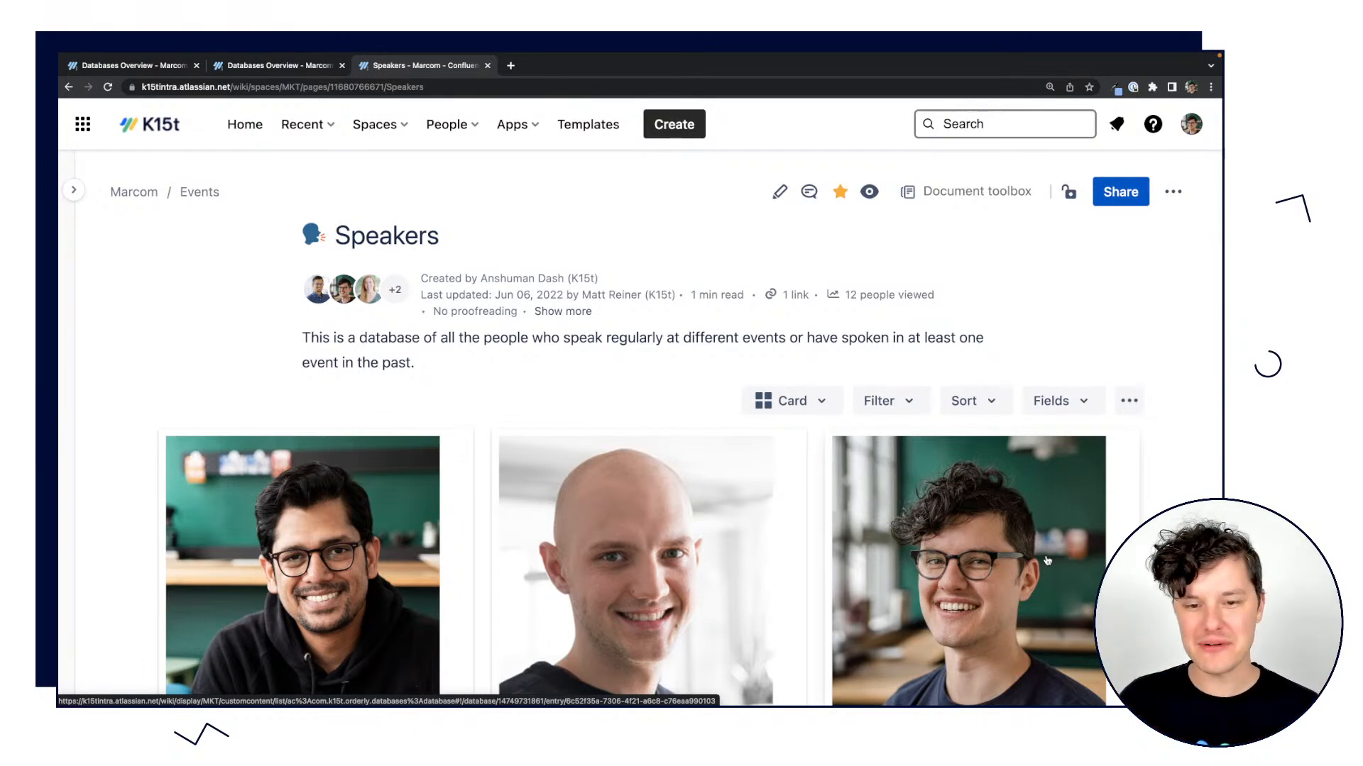
Look at the options for adding a page link field in the full Speakers database and return to the Speakers page.
left_click(243, 68)
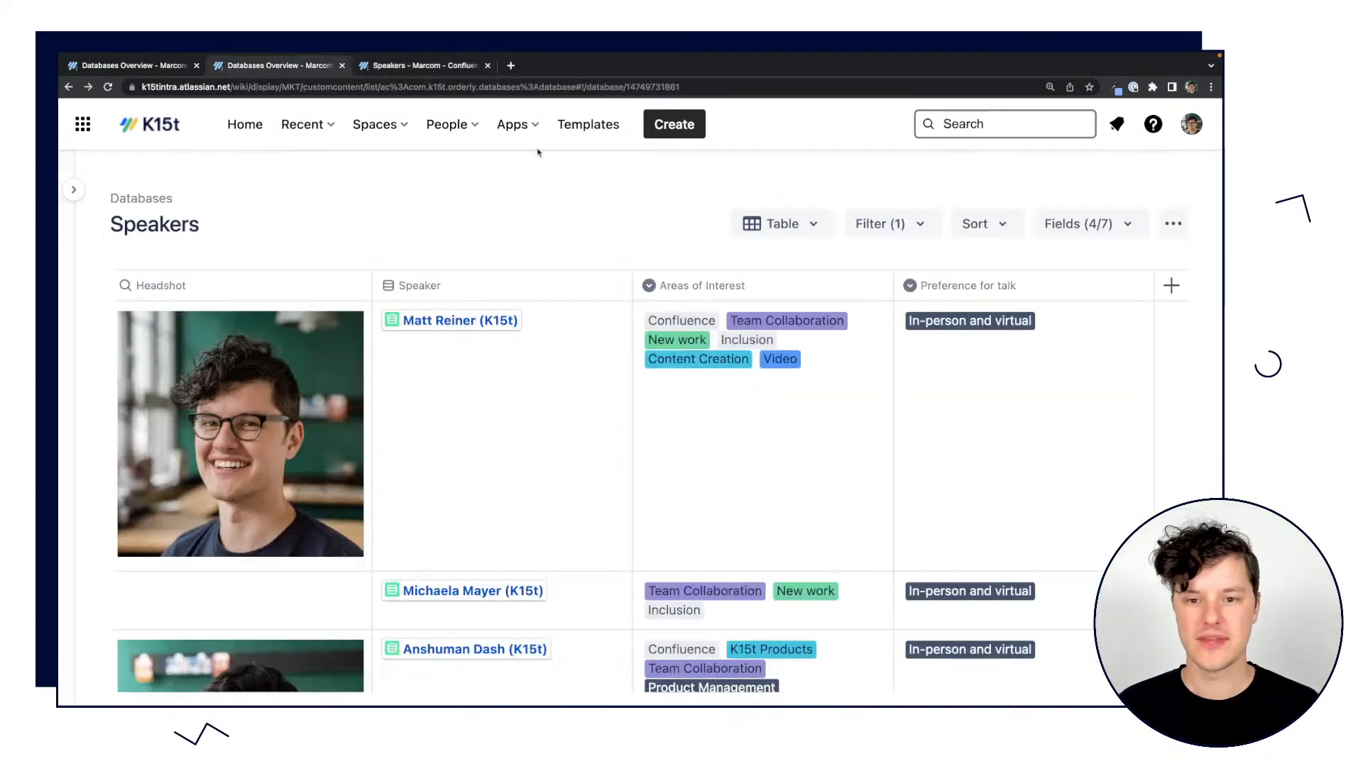
left_click(1171, 286)
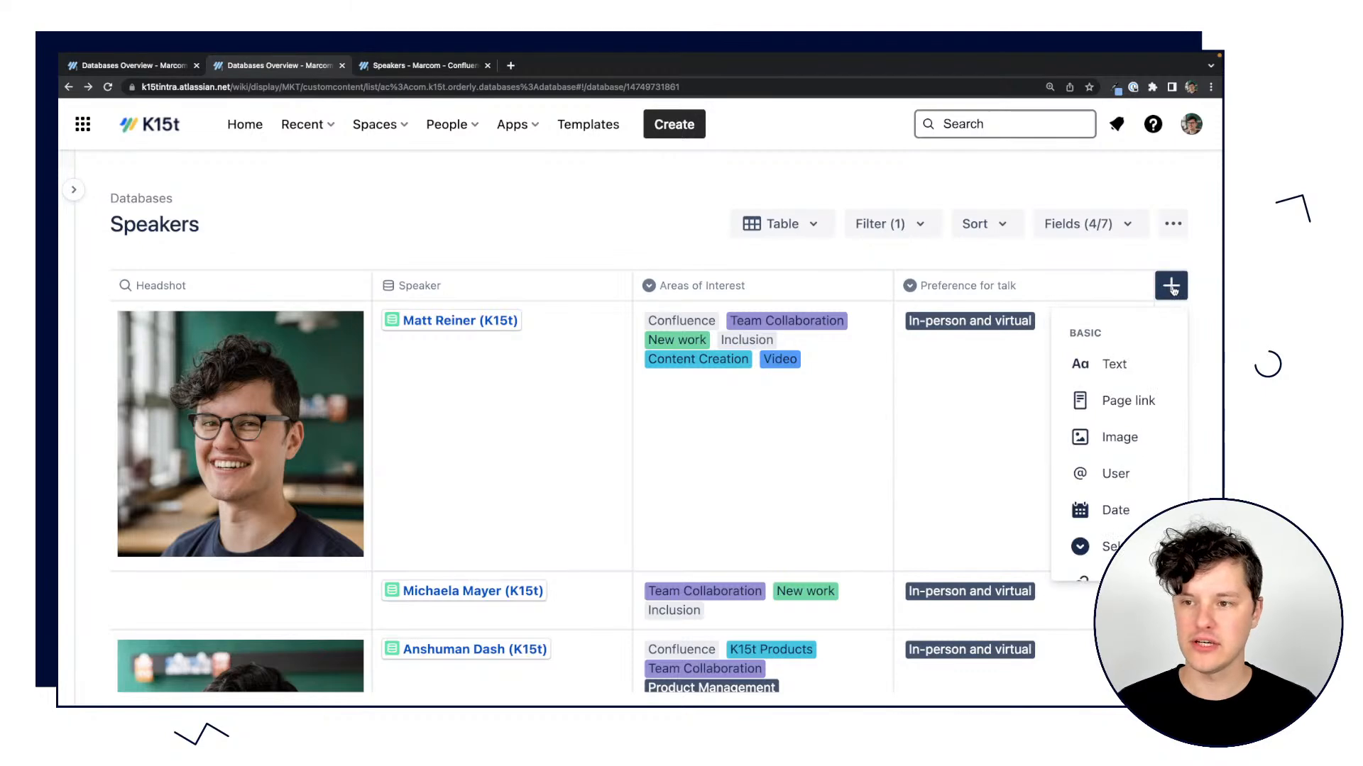
left_click(1117, 400)
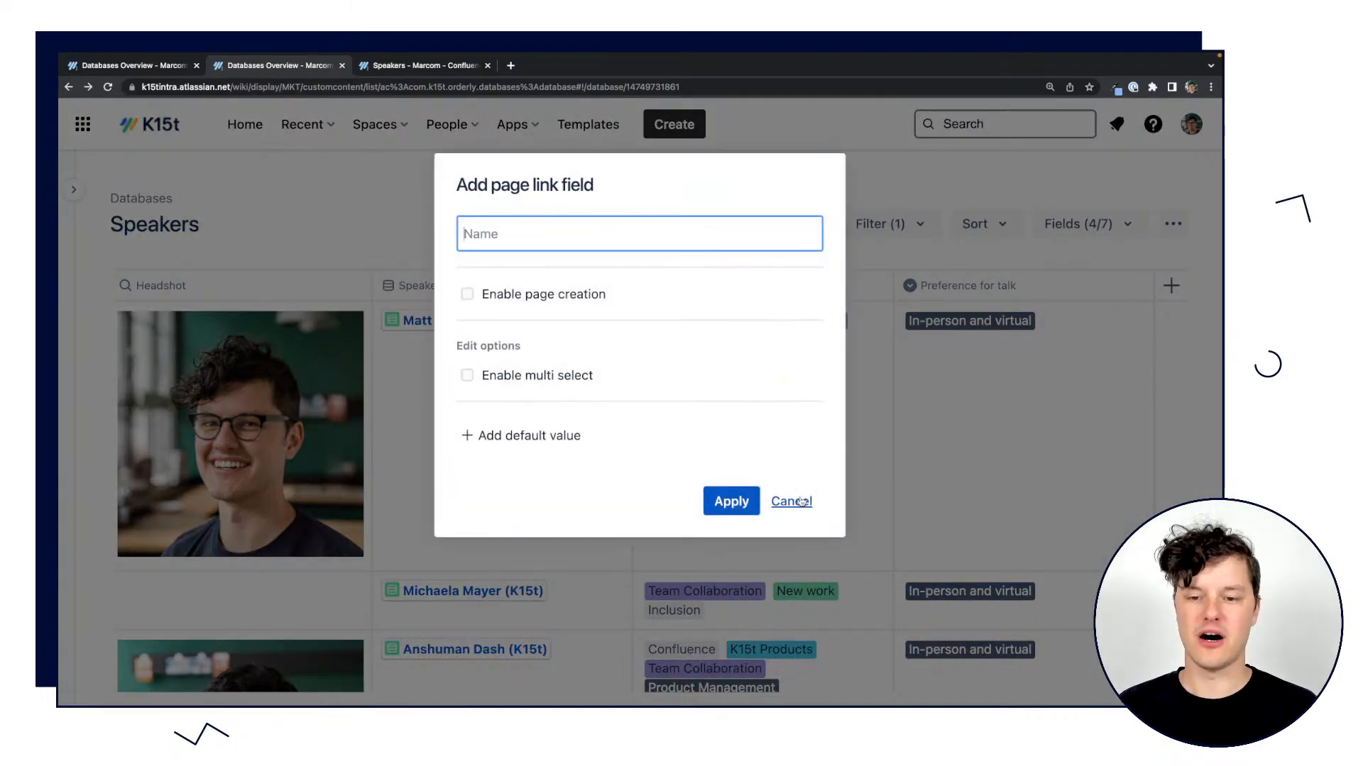
left_click(800, 503)
left_click(765, 293)
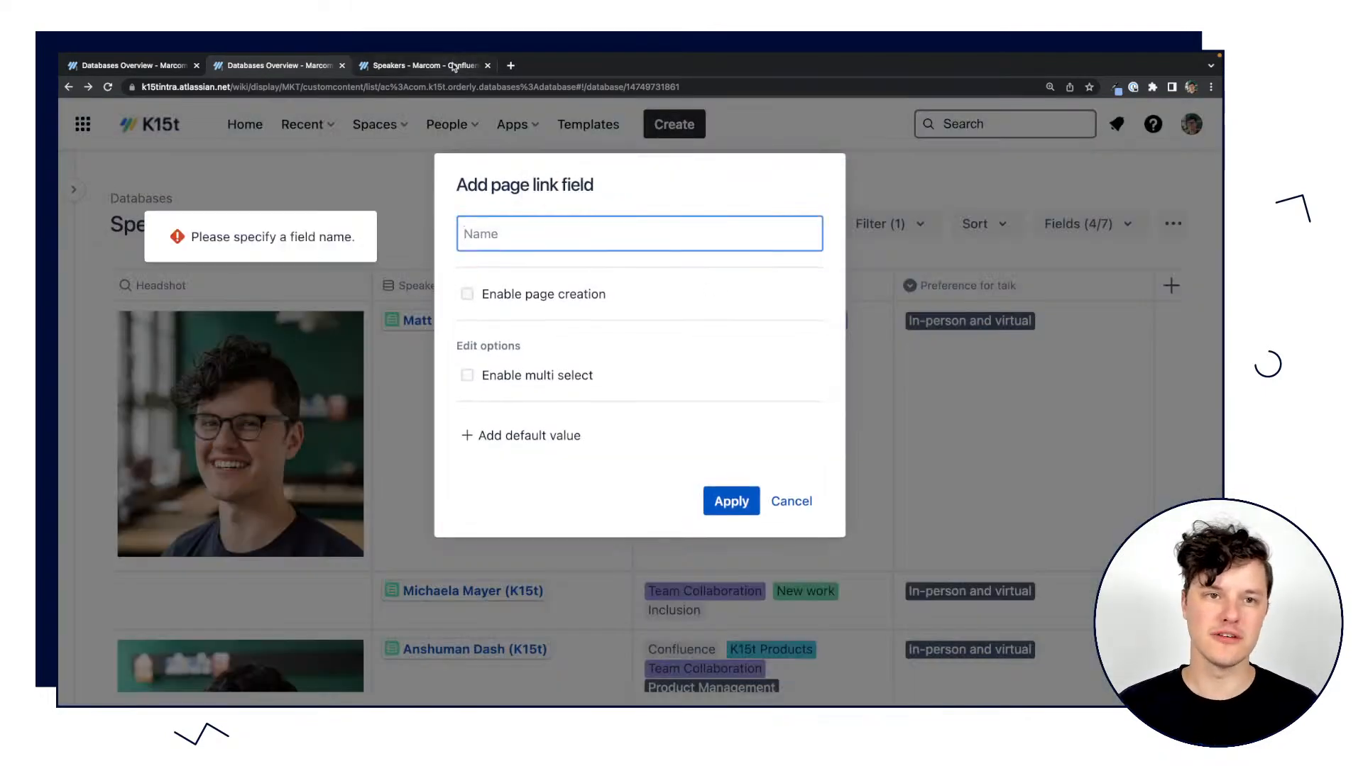
left_click(453, 66)
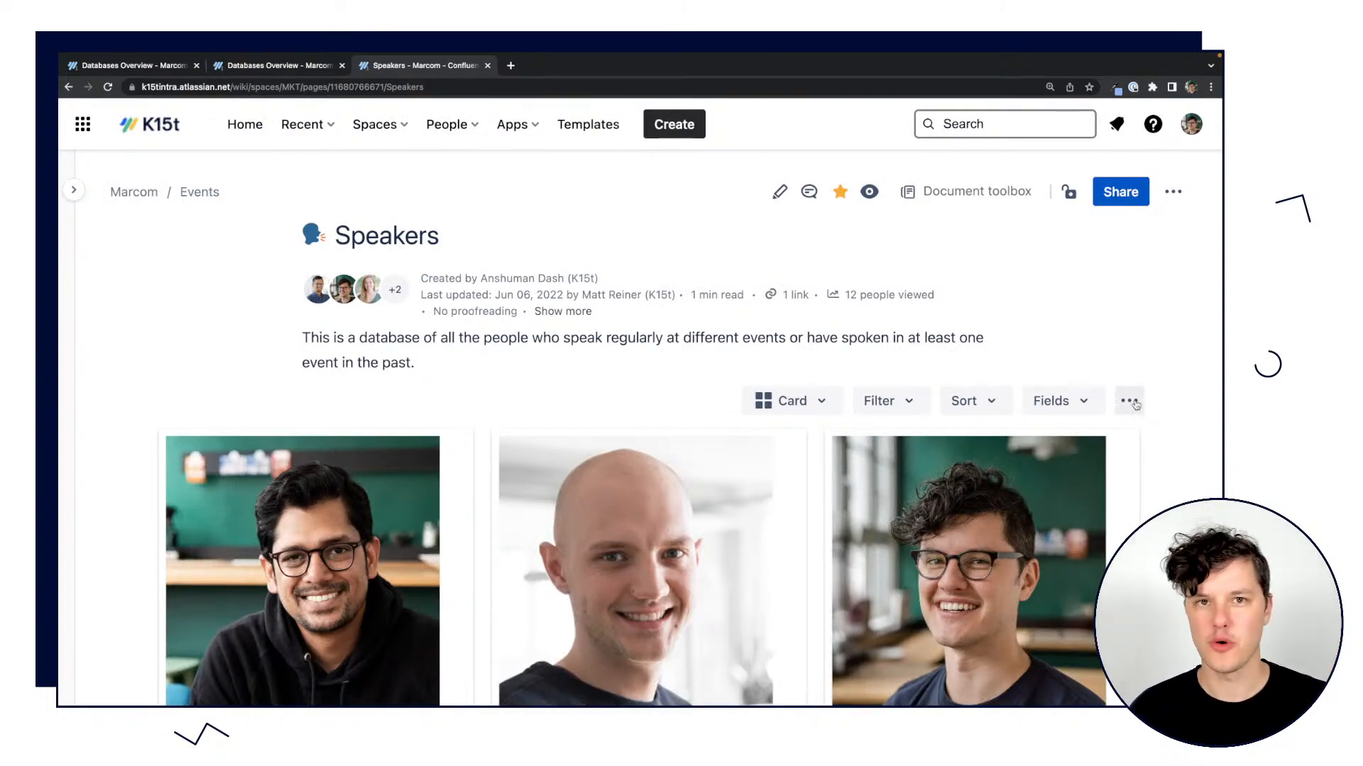